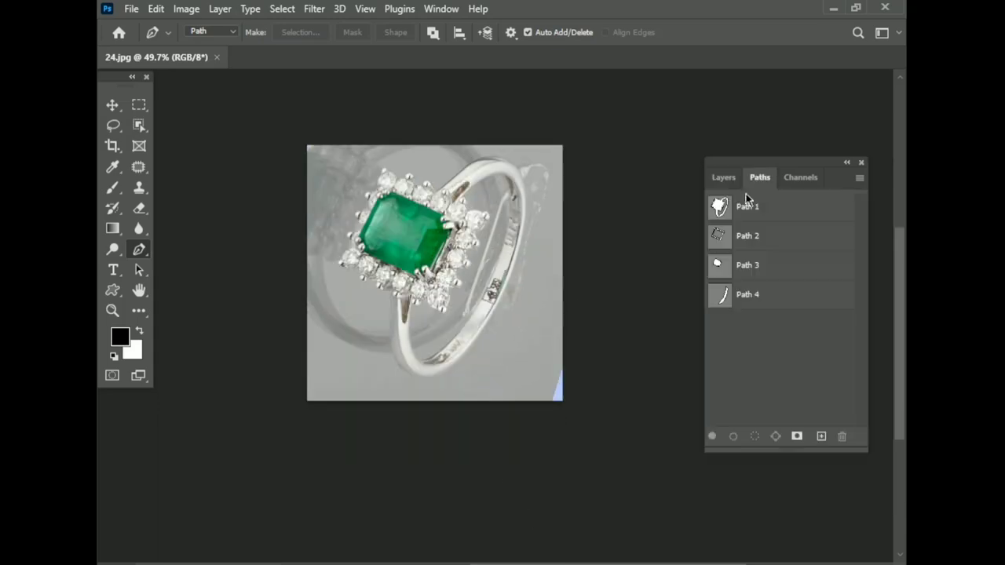
Load Path 1 as a selection and copy it to a new layer.
click(747, 206)
scroll(450, 375, up, 3)
right_click(370, 259)
click(422, 290)
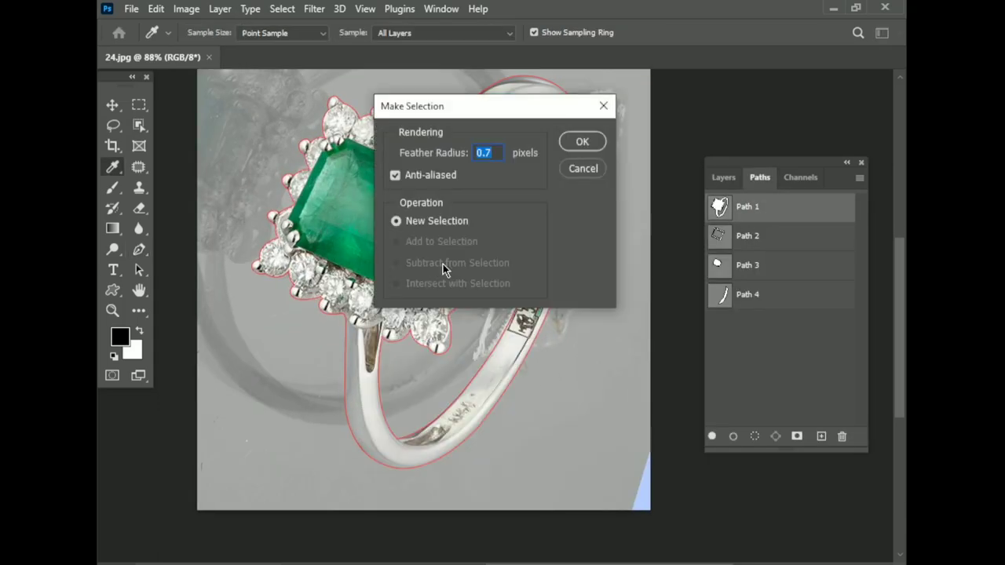
key(Return)
key(ctrl+j)
Load Path 2 as a selection.
click(746, 235)
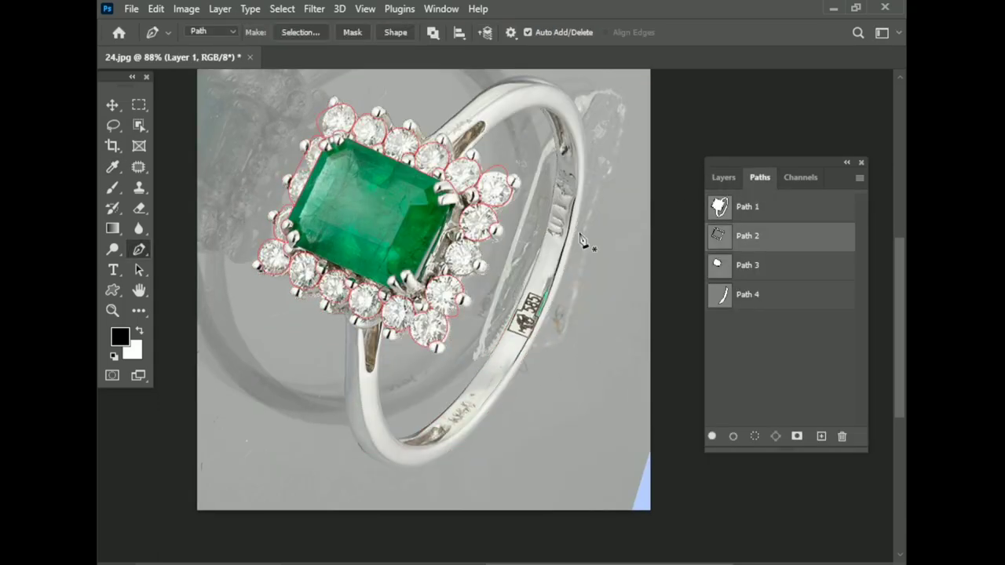
right_click(488, 179)
click(542, 245)
key(Return)
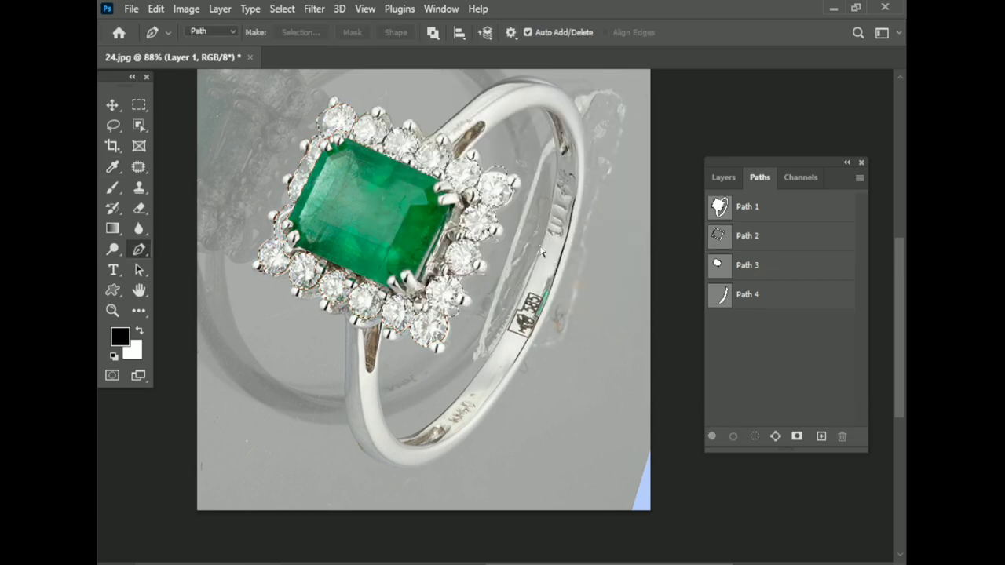
Hide the Background and add a white-filled Layer 3 below Layer 1, keeping Layer 1 active.
click(723, 177)
click(716, 374)
ctrl+click(842, 492)
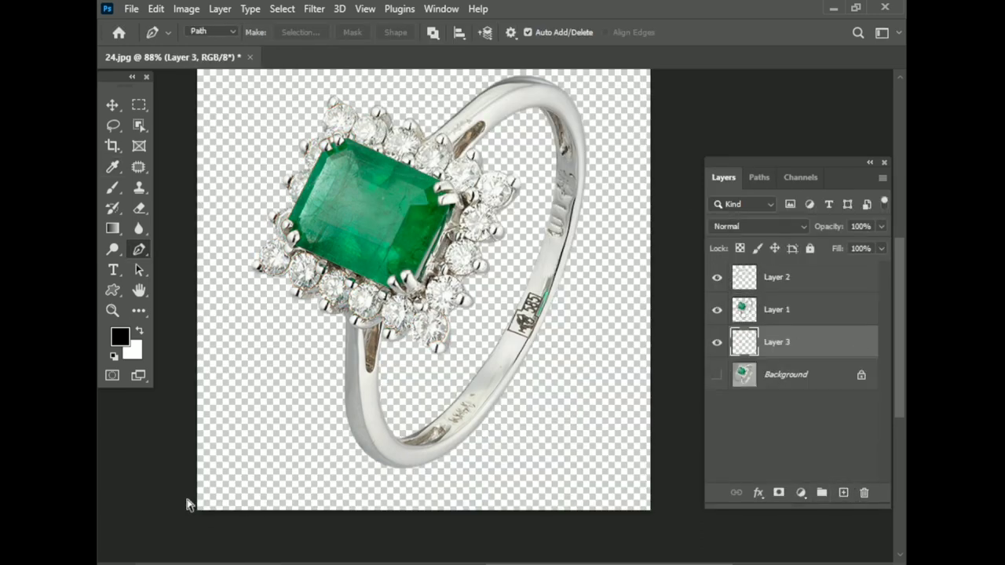
key(ctrl+BackSpace)
scroll(510, 329, up, 5)
scroll(510, 329, down, 4)
click(776, 310)
Load Path 3 as a selection.
click(759, 177)
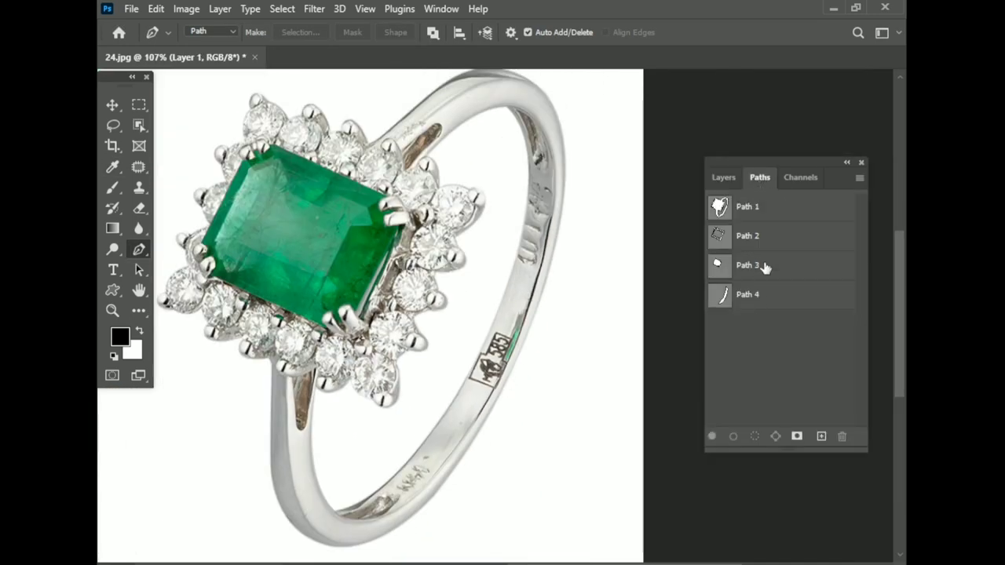
click(765, 267)
right_click(315, 224)
click(369, 292)
key(Return)
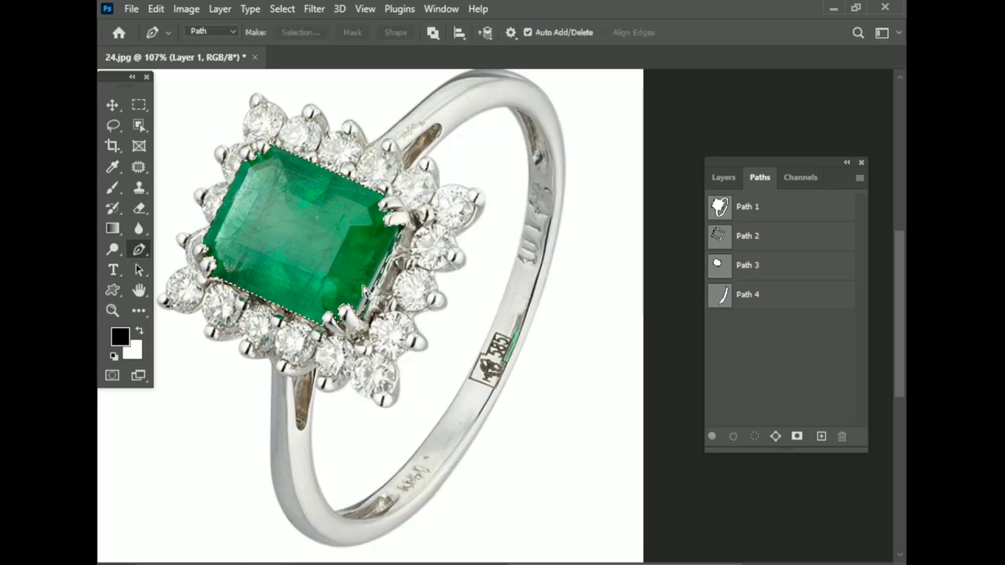
Save the document as the Photoshop file 24.psd.
key(ctrl+shift+s)
key(Return)
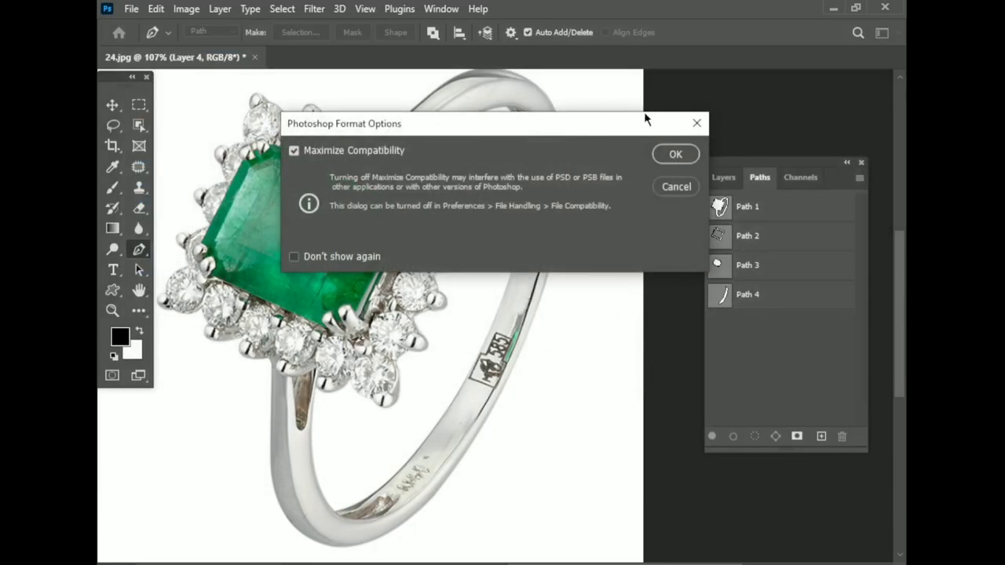
key(Return)
scroll(336, 374, up, 2)
scroll(336, 375, up, 2)
scroll(336, 375, down, 5)
scroll(336, 374, down, 1)
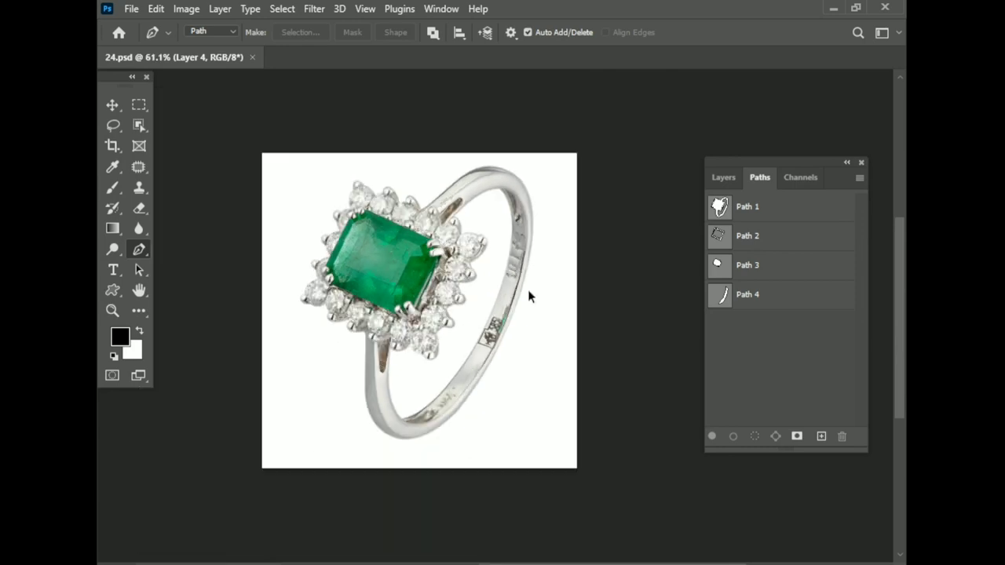
scroll(430, 301, up, 2)
scroll(430, 302, down, 3)
scroll(430, 301, up, 3)
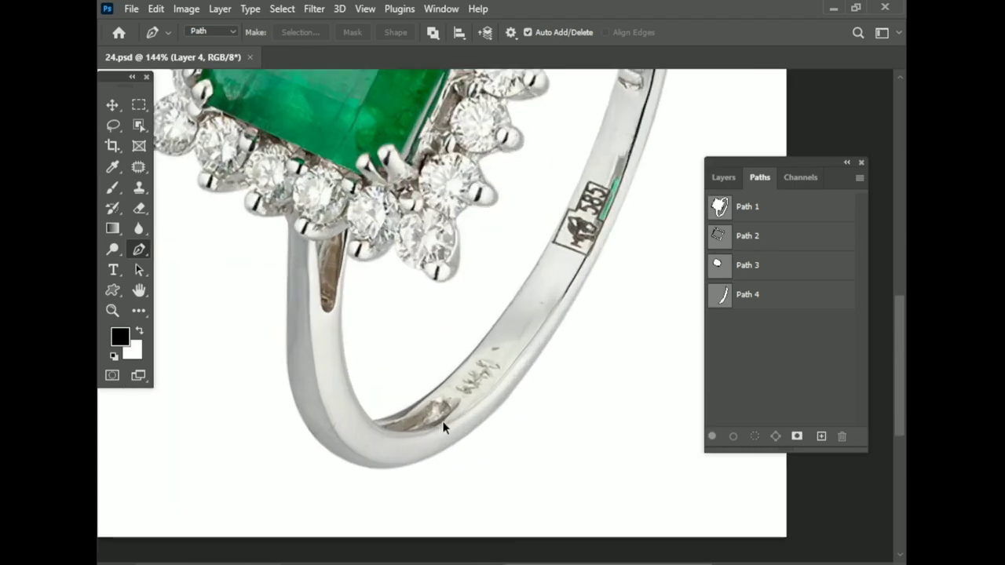
scroll(444, 417, up, 4)
On Layer 1, smooth the brownish inner-band patch near the engraving with the Mixer Brush.
scroll(444, 417, down, 3)
click(723, 177)
click(763, 341)
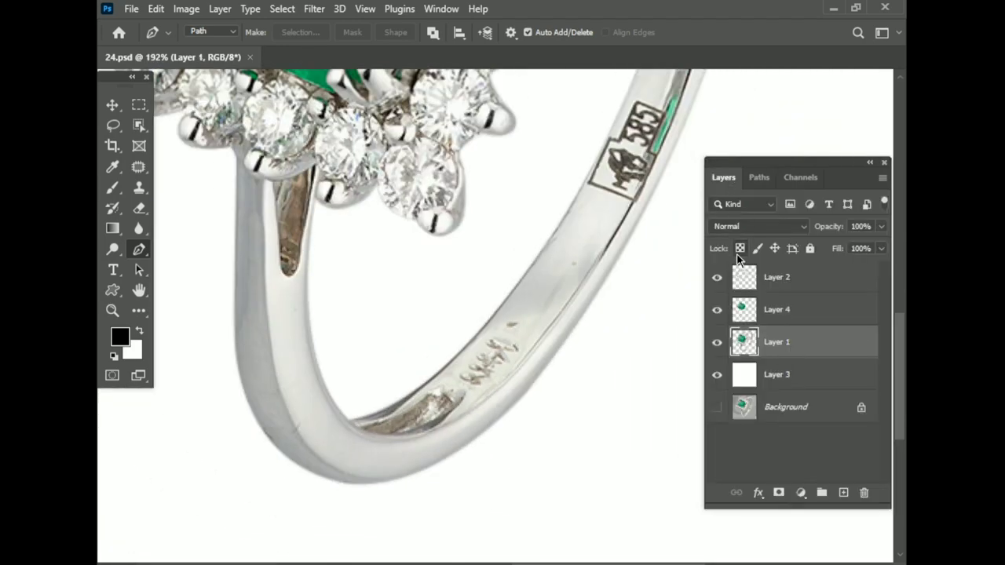
click(113, 188)
scroll(426, 419, up, 3)
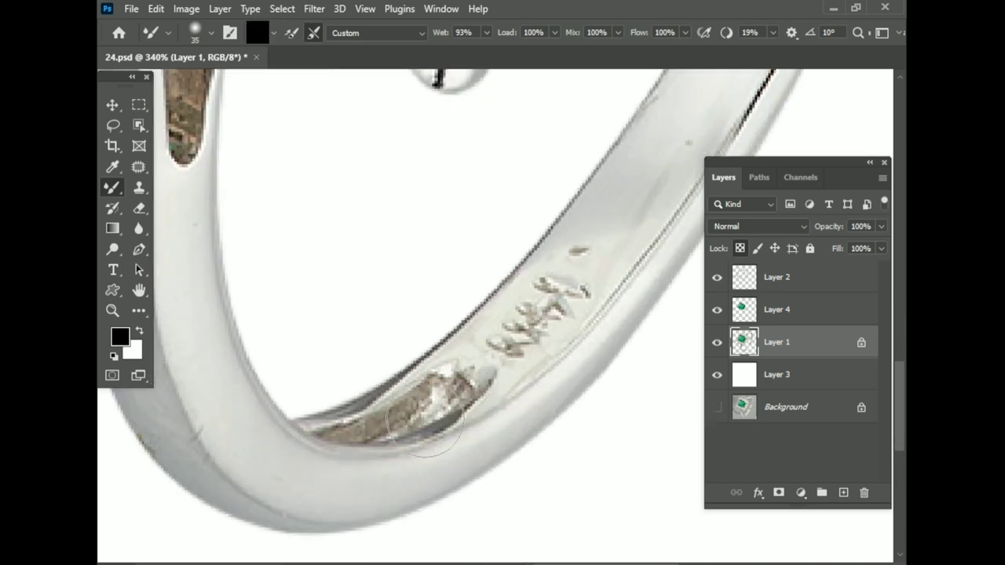
scroll(343, 434, up, 1)
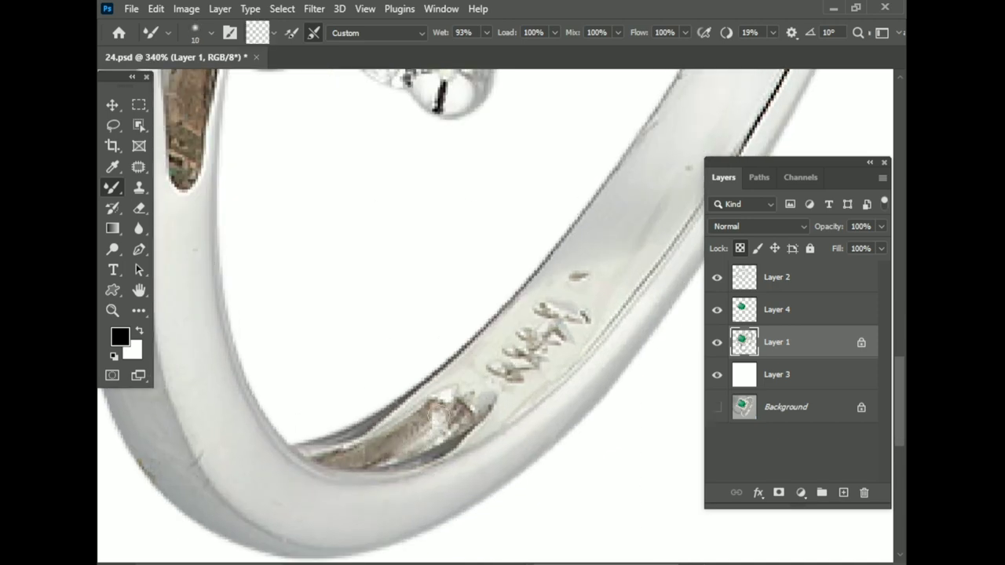
scroll(354, 405, down, 3)
scroll(549, 258, down, 3)
scroll(550, 258, up, 2)
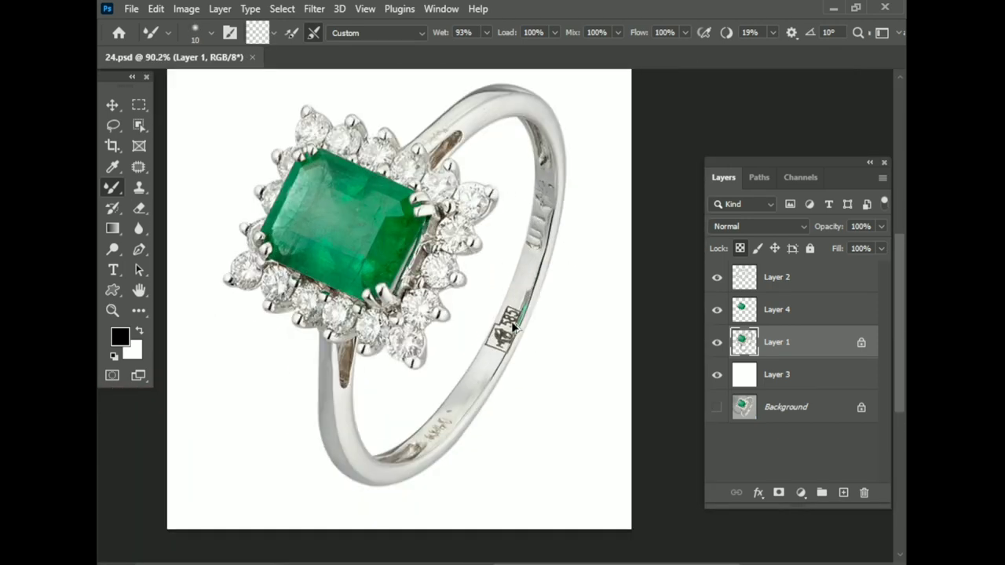
scroll(550, 259, up, 2)
click(759, 177)
Load Path 4 along the band as a selection with 0 feather.
click(748, 297)
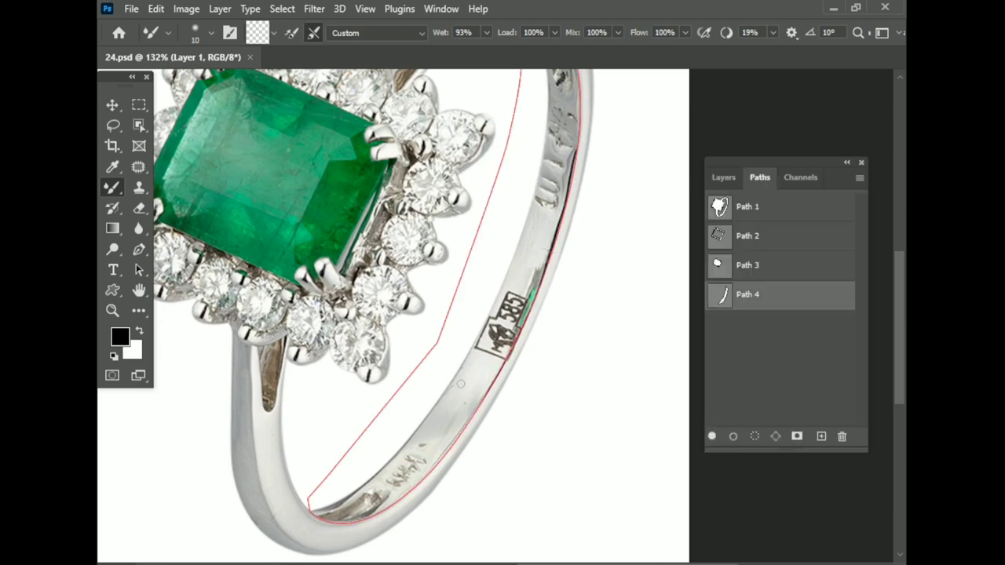
key(p)
right_click(478, 399)
click(520, 97)
text(0.)
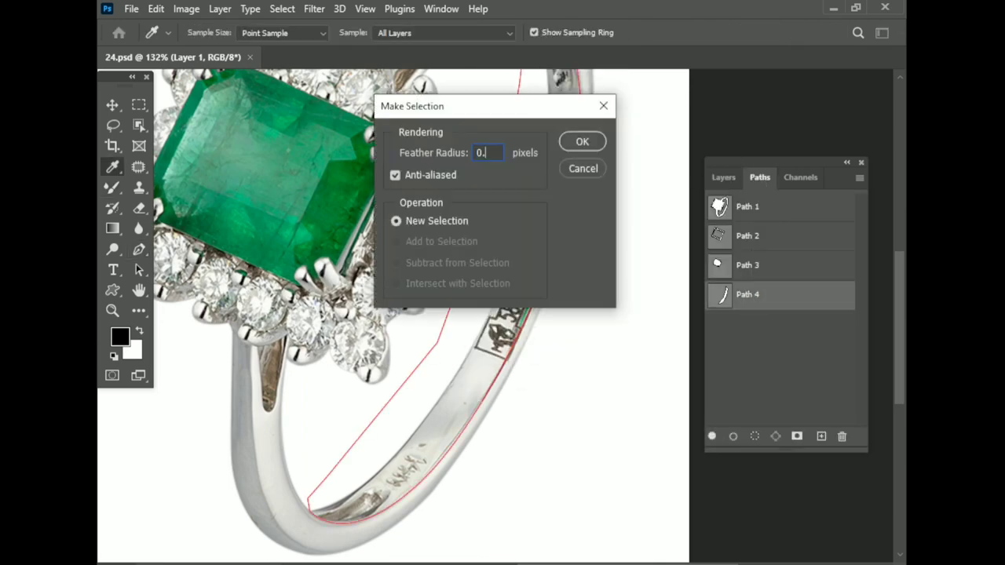
key(Return)
Create Layer 5 with locked transparency and switch to the Brush Tool, fitting the image on screen.
click(726, 177)
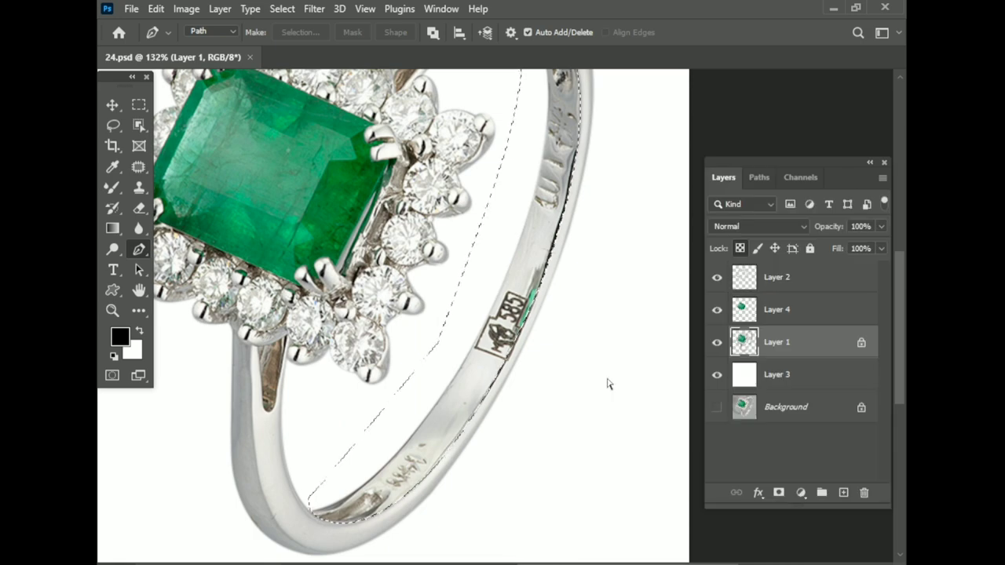
key(ctrl+j)
click(741, 248)
click(112, 188)
click(157, 191)
key(ctrl+0)
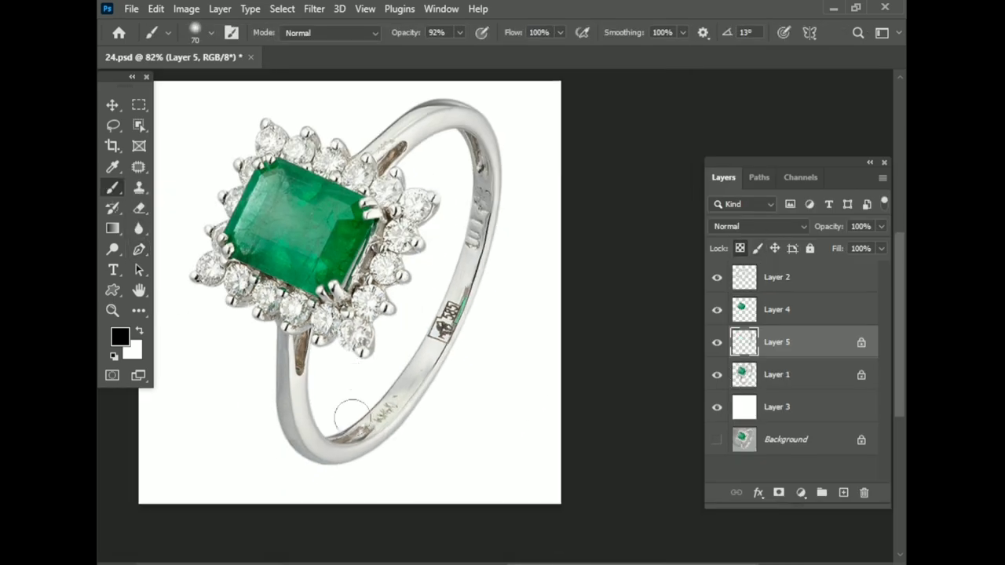
Sample the band's light grey as paint colour and set brush opacity to 59%.
alt+click(422, 346)
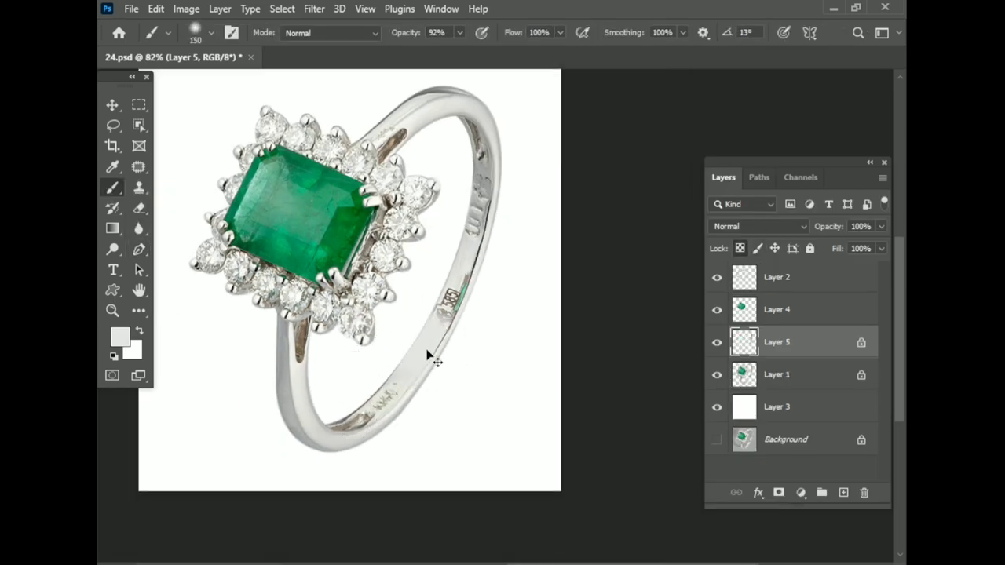
drag(453, 52, 434, 52)
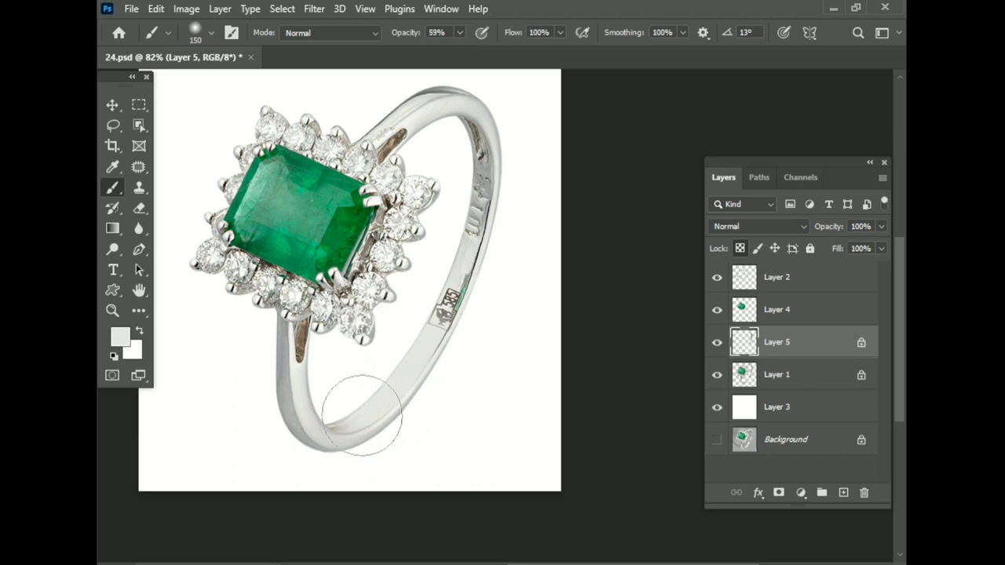
scroll(361, 416, up, 3)
scroll(359, 426, down, 3)
scroll(448, 369, up, 2)
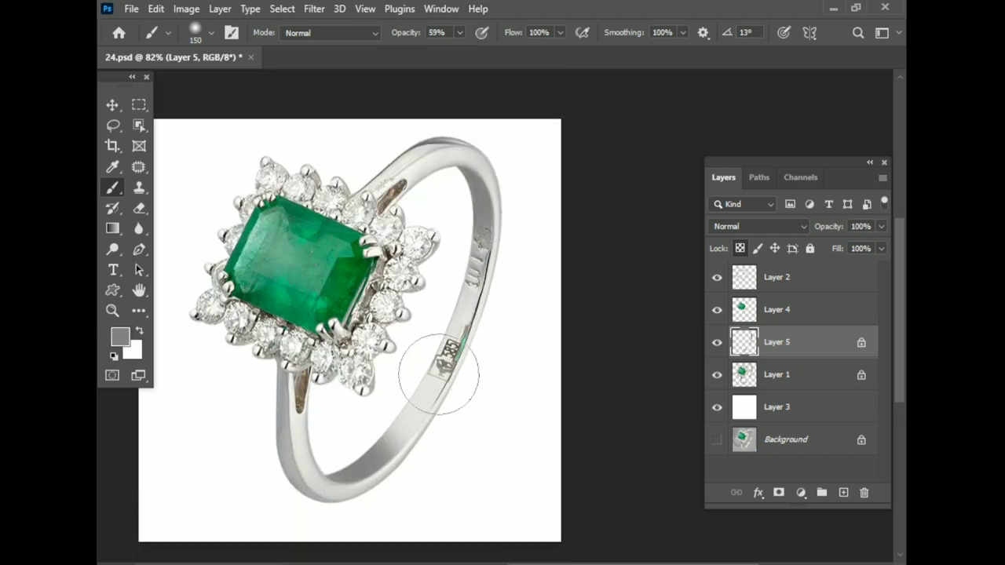
Sample a lighter grey and paint over the 101 engraving and hallmark on the band.
alt+click(469, 300)
drag(460, 225, 468, 245)
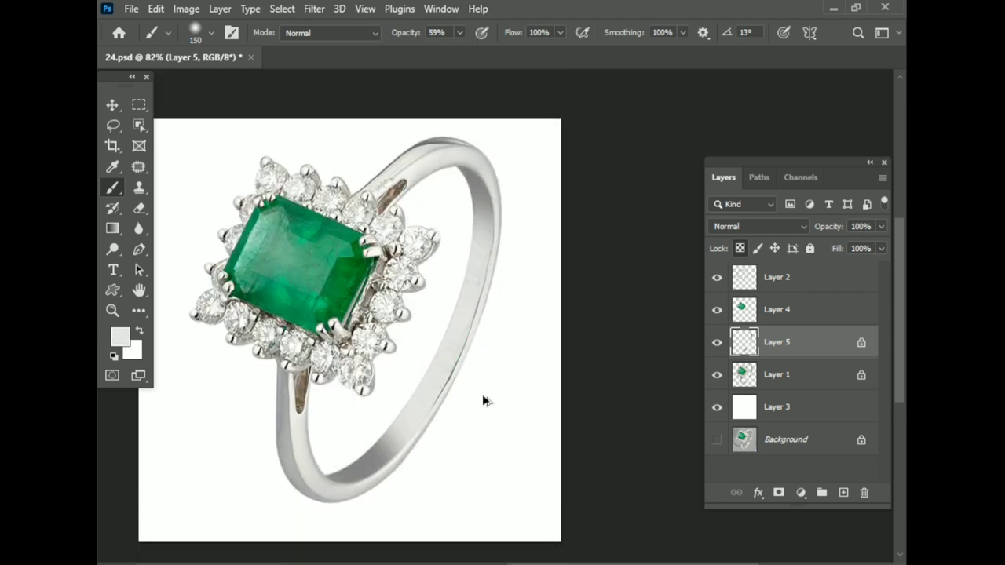
scroll(482, 394, down, 1)
scroll(478, 359, down, 1)
scroll(473, 350, up, 1)
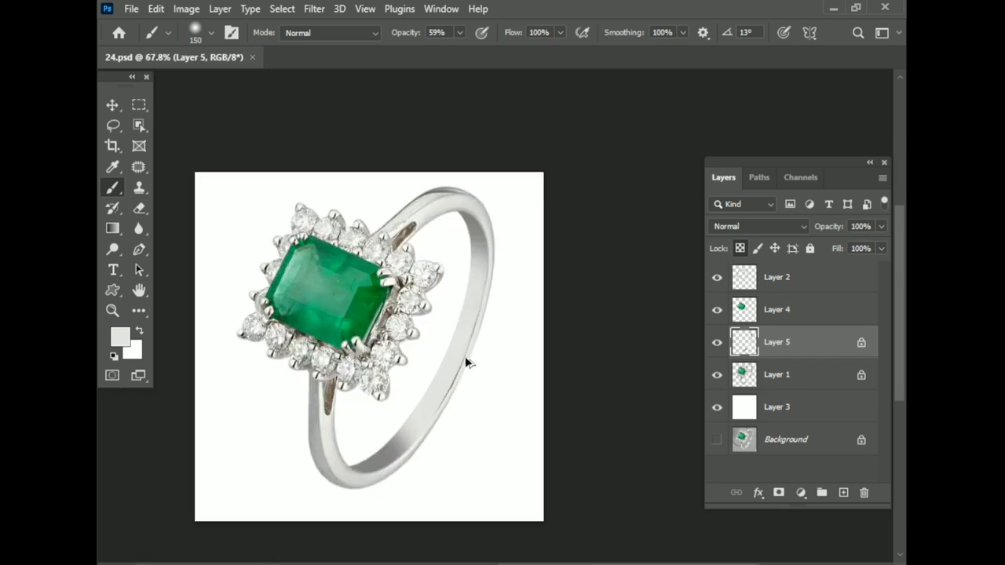
scroll(464, 356, up, 3)
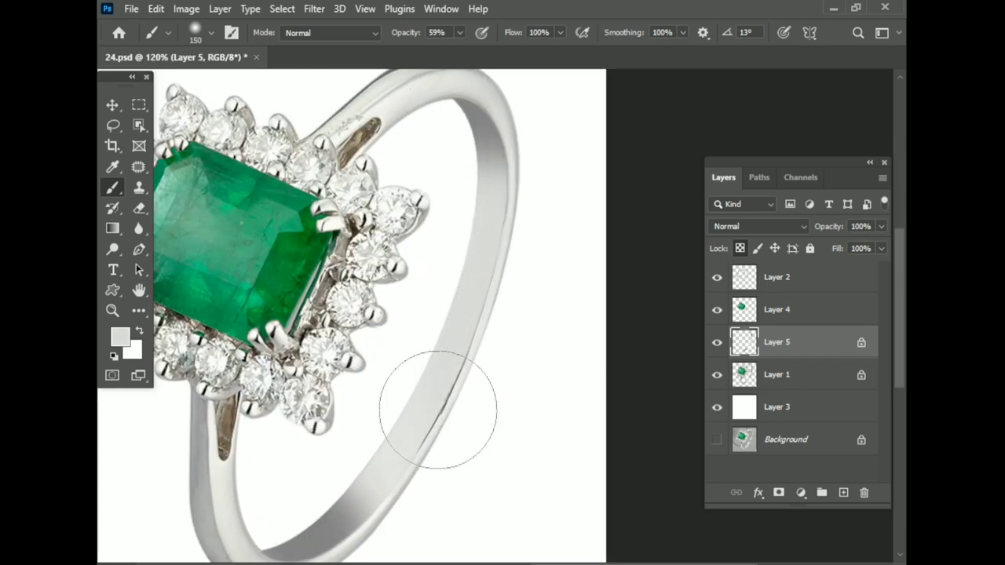
scroll(486, 393, down, 2)
scroll(343, 233, down, 2)
scroll(199, 146, up, 2)
Open Shank Tiff.tif from E:\Graphics Design Class.
key(ctrl+o)
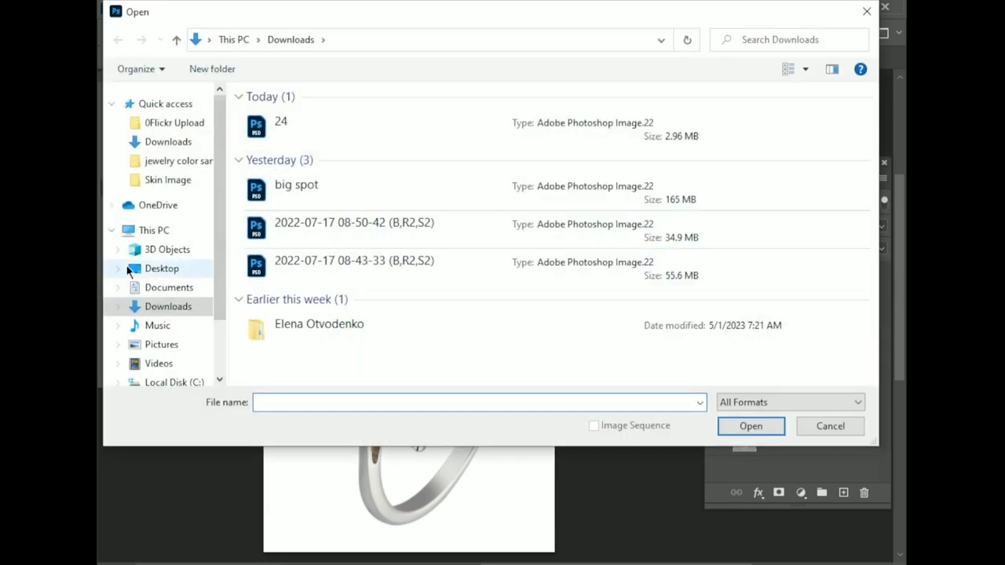
click(168, 370)
double_click(370, 224)
key(Escape)
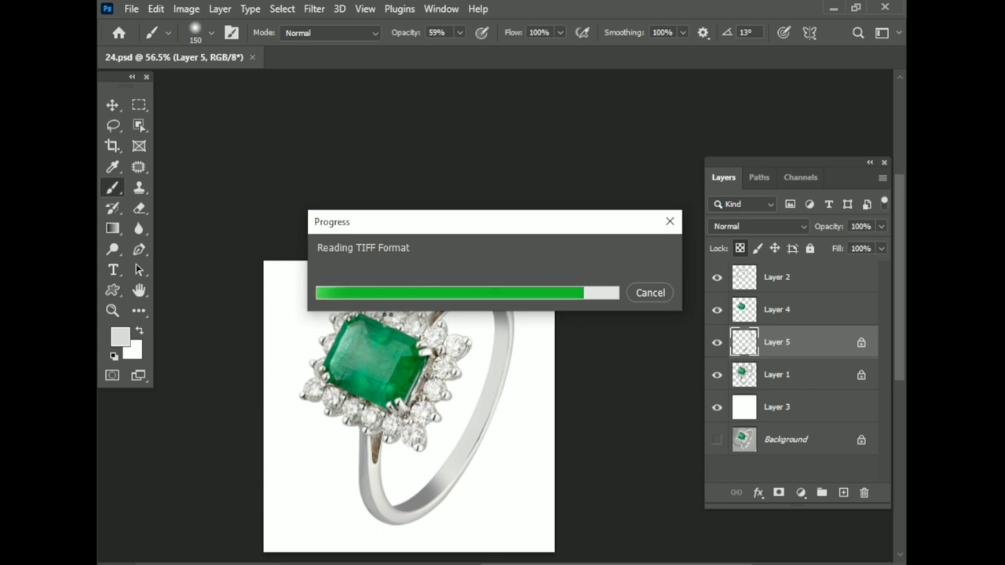
Drag a silver band piece from Shank Tiff.tif into 24.psd as Layer 6.
key(v)
key(ctrl+plus)
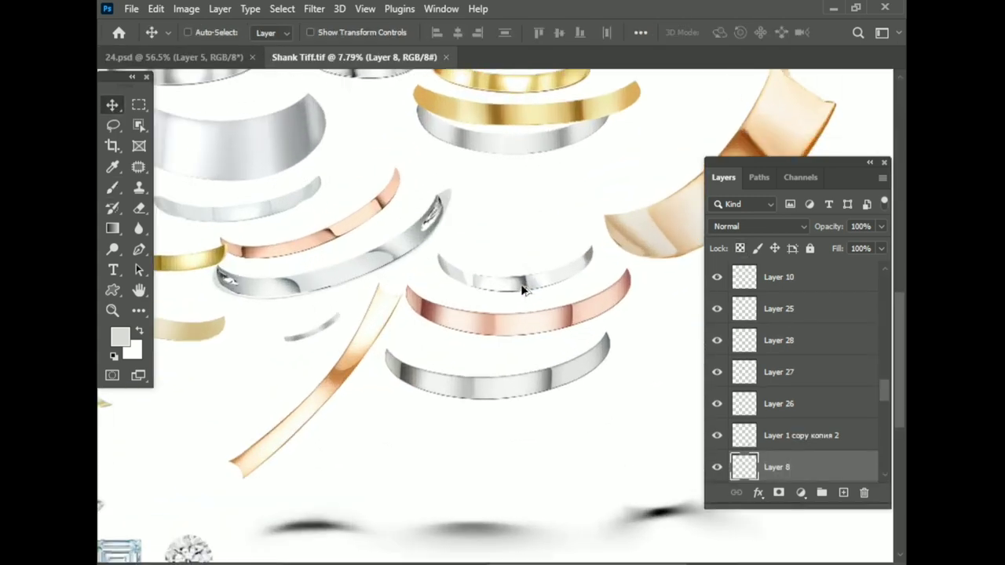
scroll(522, 290, up, 2)
scroll(550, 343, up, 2)
scroll(431, 375, down, 5)
scroll(432, 374, down, 2)
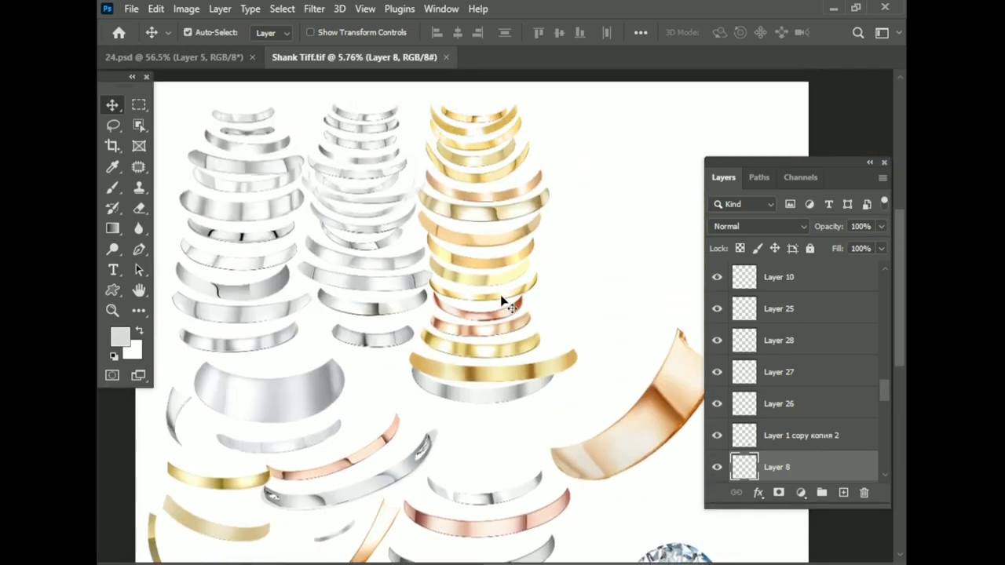
scroll(542, 377, up, 2)
scroll(543, 340, up, 3)
mouse_move(542, 340)
mouse_down()
mouse_move(227, 61)
mouse_move(464, 475)
mouse_up()
Free-transform the piece onto the right band, rotated about -61° and scaled to roughly 19.77%.
key(ctrl+t)
drag(466, 341, 486, 404)
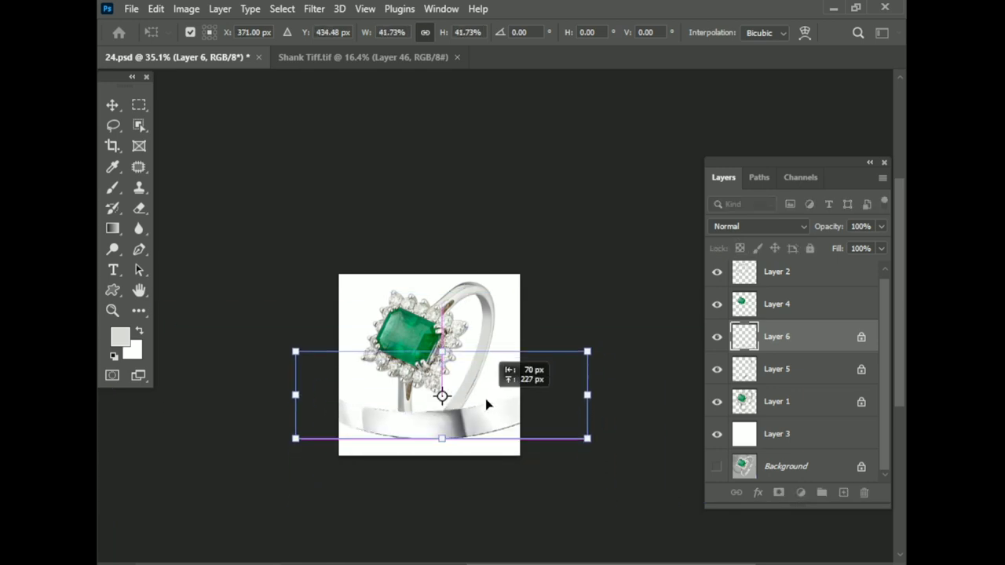
drag(613, 299, 476, 202)
scroll(475, 413, up, 4)
mouse_move(476, 414)
mouse_down()
mouse_move(466, 310)
mouse_move(491, 281)
mouse_up()
drag(590, 206, 572, 168)
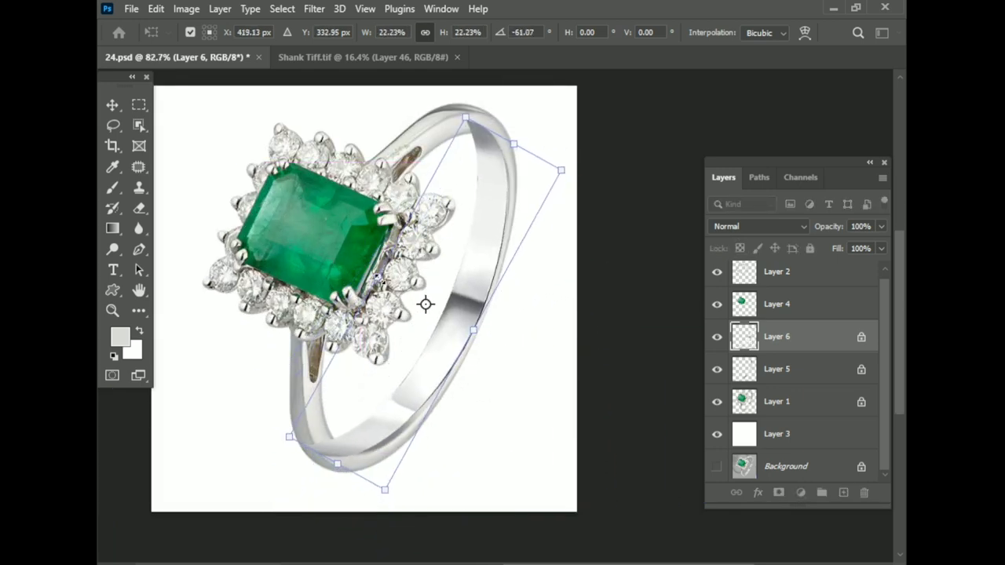
drag(376, 277, 389, 281)
drag(579, 168, 577, 171)
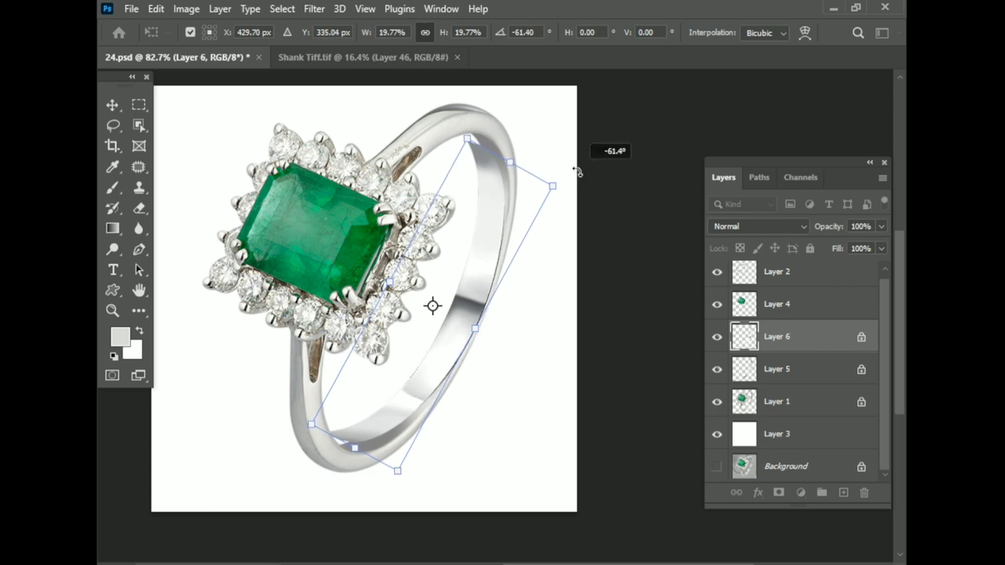
key(Return)
click(716, 370)
Clip Layer 6 to Layer 5 as a clipping mask.
right_click(806, 336)
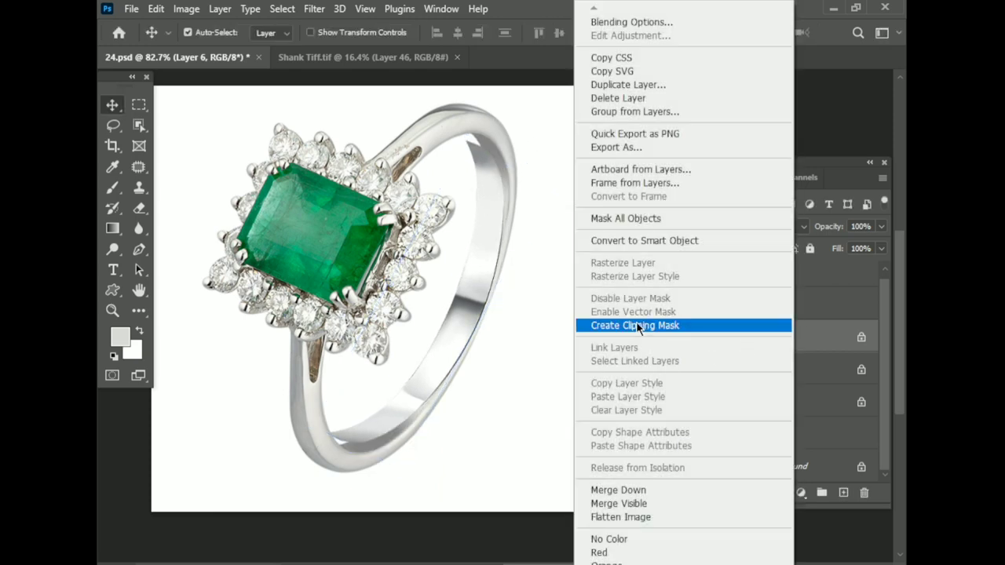
click(636, 323)
scroll(444, 350, up, 1)
Warp the shank piece, pulling its top-right corner and top-left section onto the band.
key(ctrl+t)
right_click(488, 271)
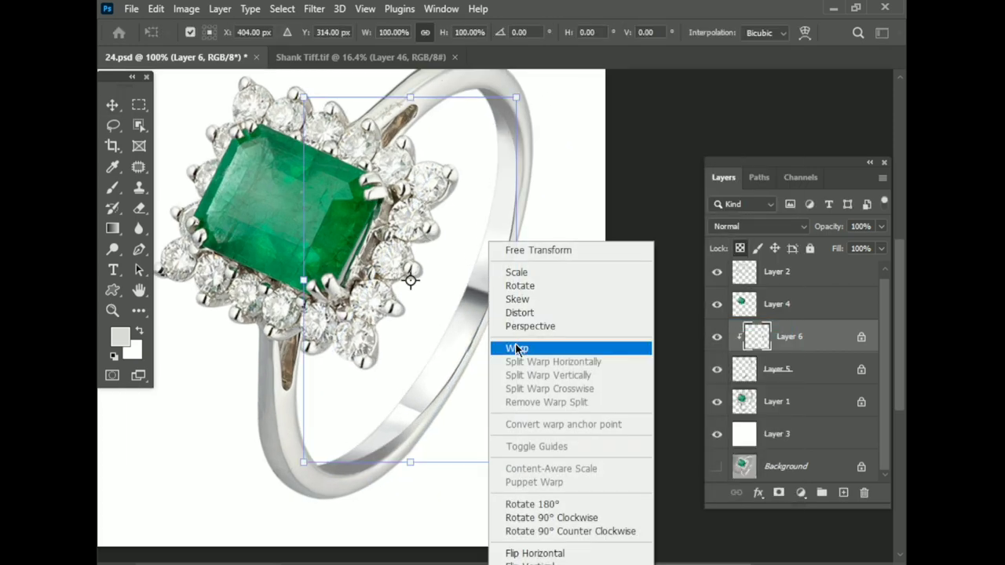
click(534, 348)
scroll(444, 236, up, 2)
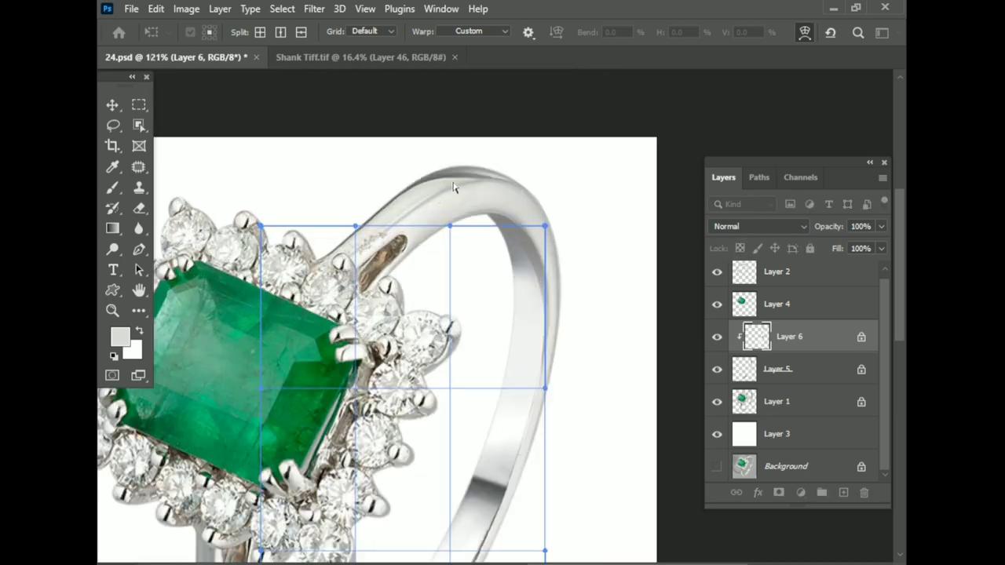
drag(556, 232, 562, 203)
drag(311, 244, 220, 165)
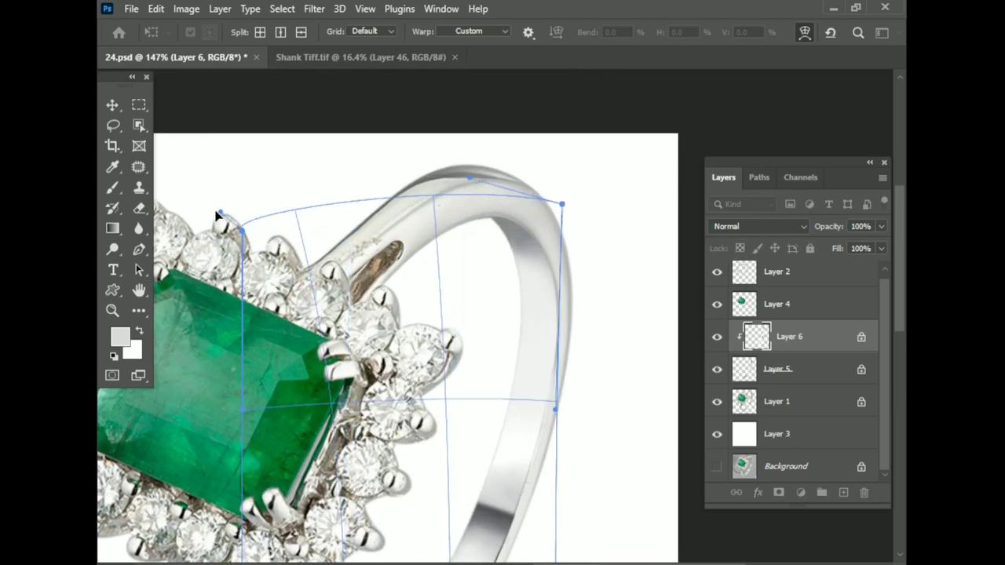
scroll(565, 322, down, 3)
scroll(515, 361, up, 4)
Curve the piece's lower edge and bottom-left corner along the band and apply the warp.
mouse_move(515, 362)
mouse_down()
mouse_move(461, 381)
mouse_move(363, 375)
mouse_up()
scroll(362, 374, down, 1)
scroll(272, 404, up, 1)
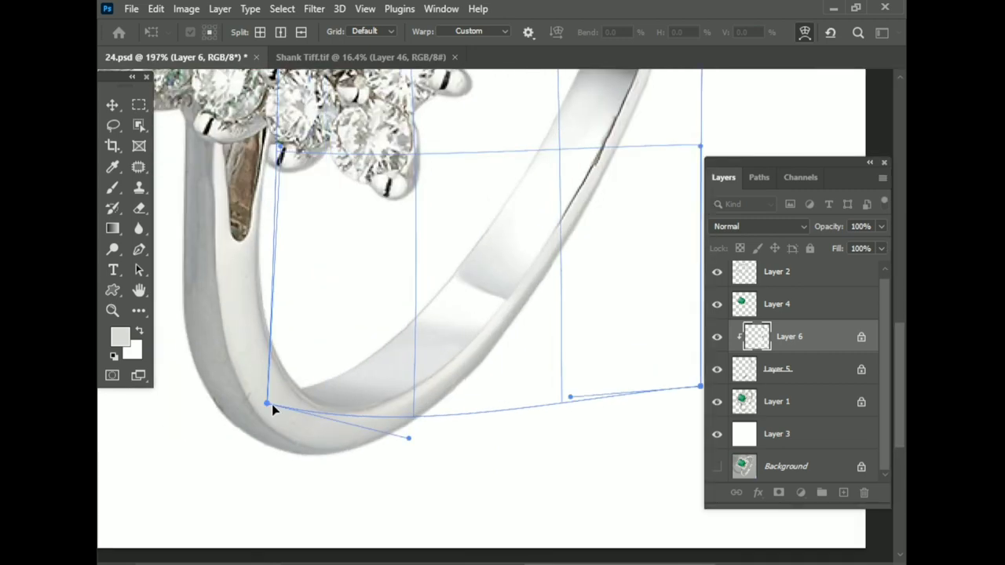
drag(272, 404, 263, 406)
scroll(411, 388, down, 1)
drag(411, 396, 403, 400)
scroll(513, 240, down, 3)
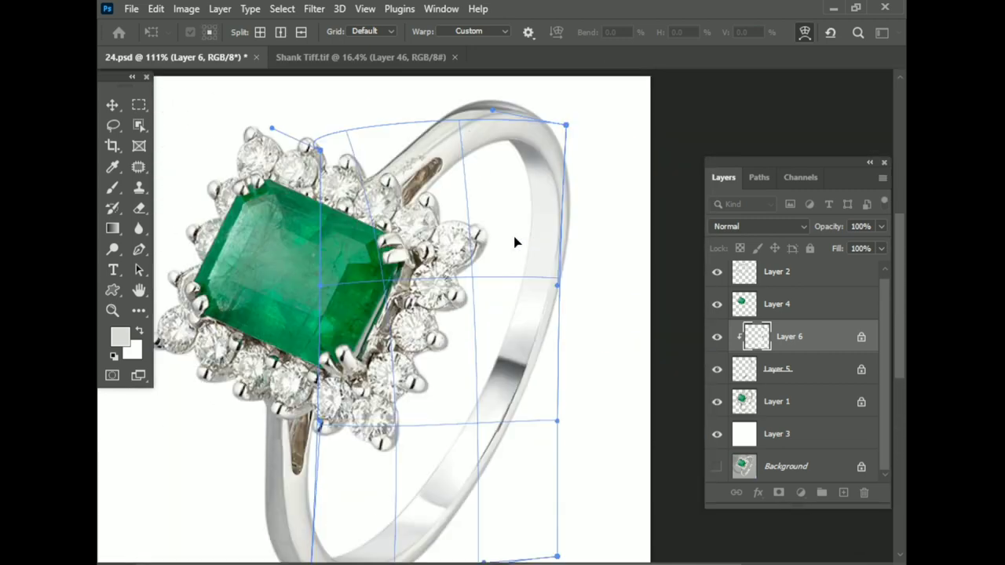
scroll(455, 159, up, 5)
scroll(520, 309, down, 1)
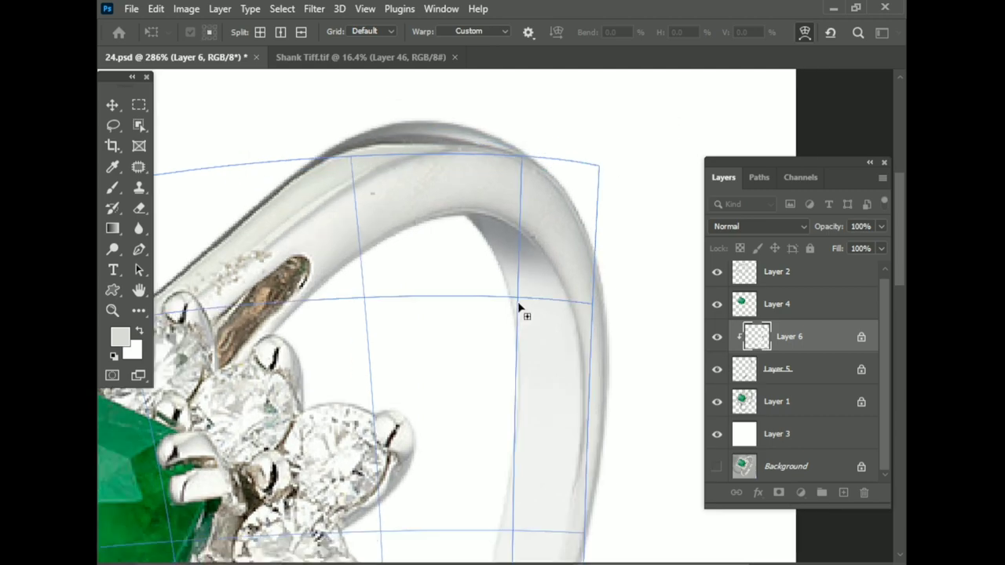
scroll(521, 343, down, 2)
scroll(532, 332, down, 2)
scroll(471, 369, down, 1)
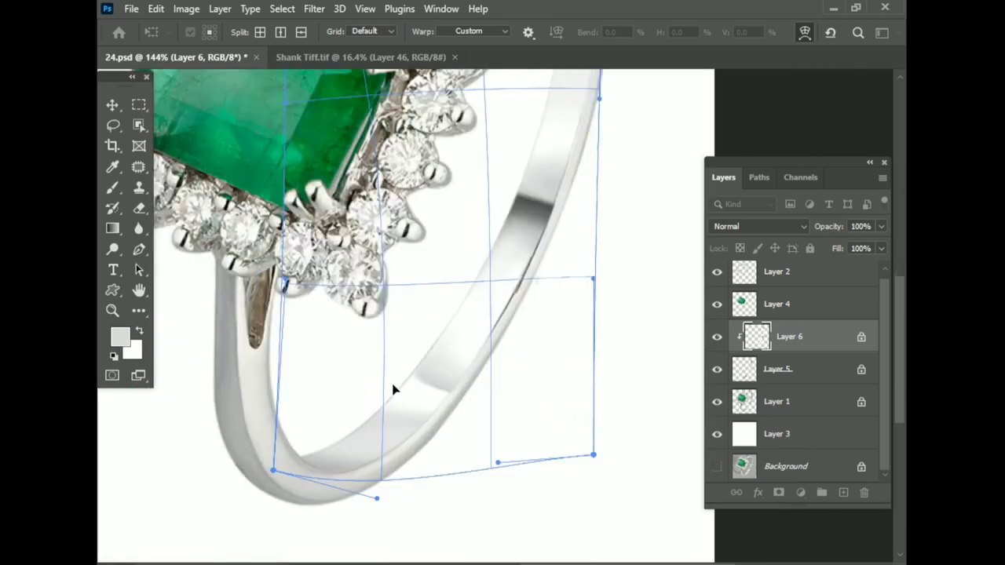
scroll(384, 282, up, 1)
key(Return)
scroll(471, 344, down, 3)
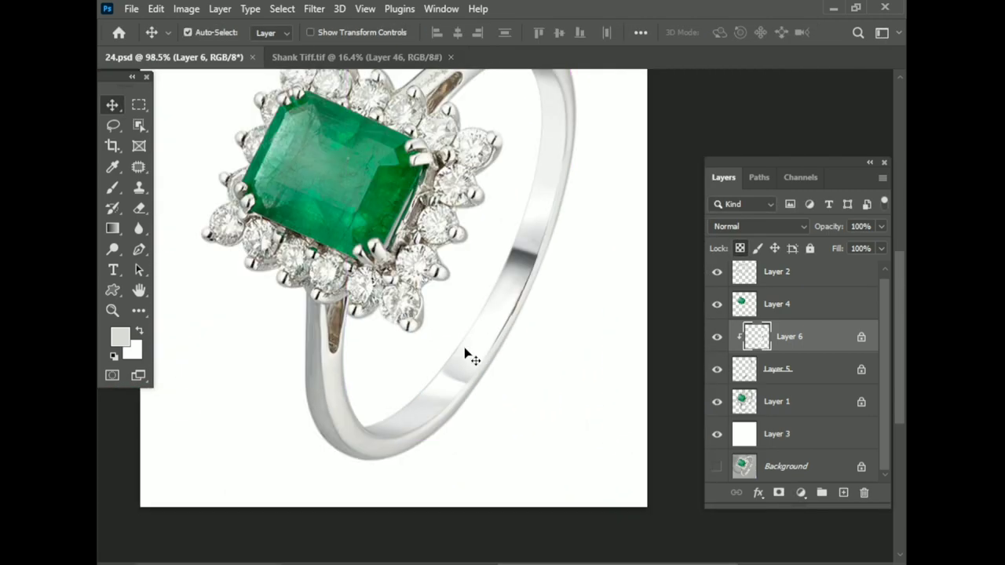
scroll(466, 353, down, 1)
scroll(487, 345, up, 4)
scroll(498, 343, down, 2)
scroll(502, 341, down, 1)
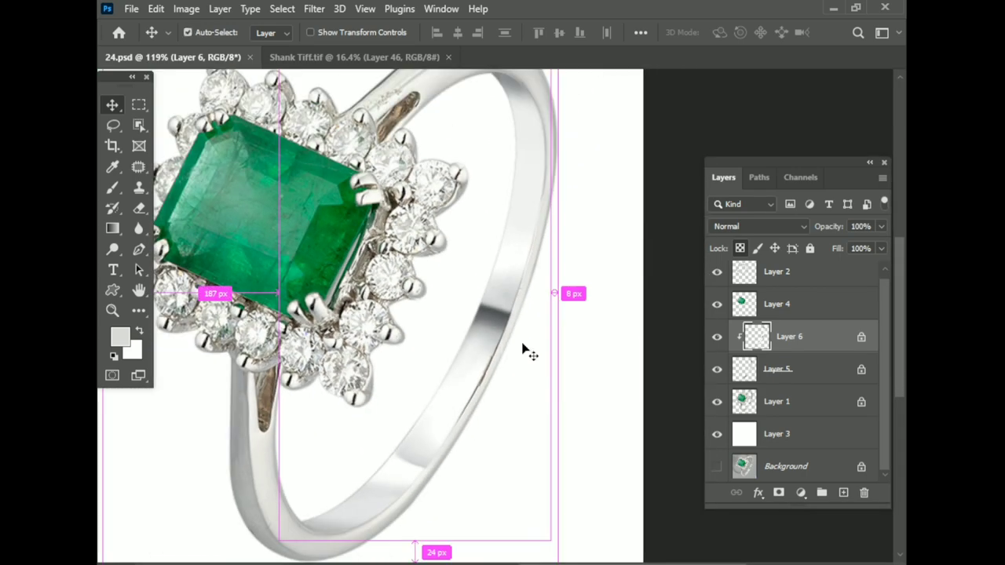
scroll(518, 345, down, 2)
scroll(505, 240, up, 2)
scroll(554, 226, up, 1)
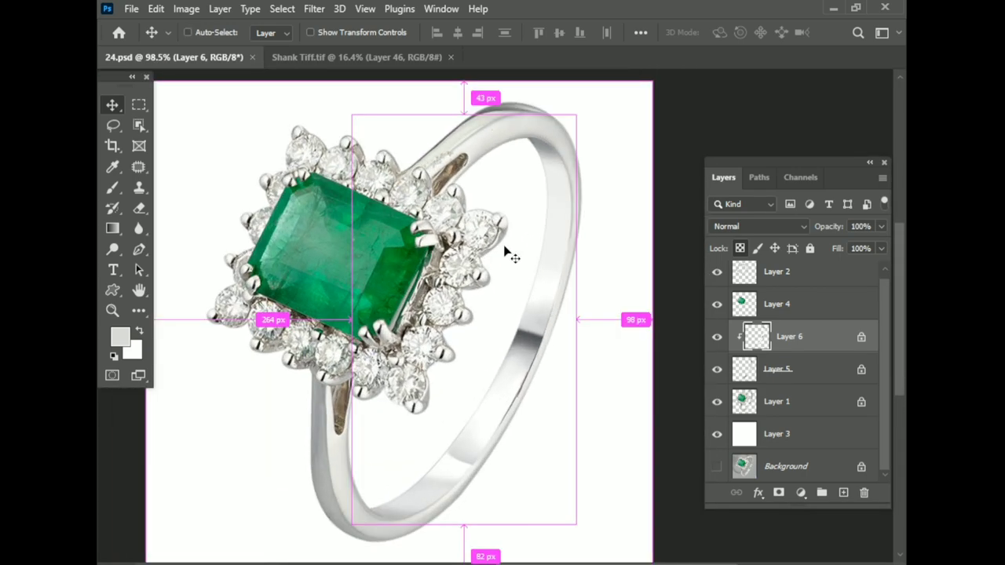
scroll(507, 267, down, 1)
scroll(526, 298, up, 1)
Warp Layer 6 again, pulling an upper point left and a lower corner onto the band's edge.
key(ctrl+t)
right_click(500, 334)
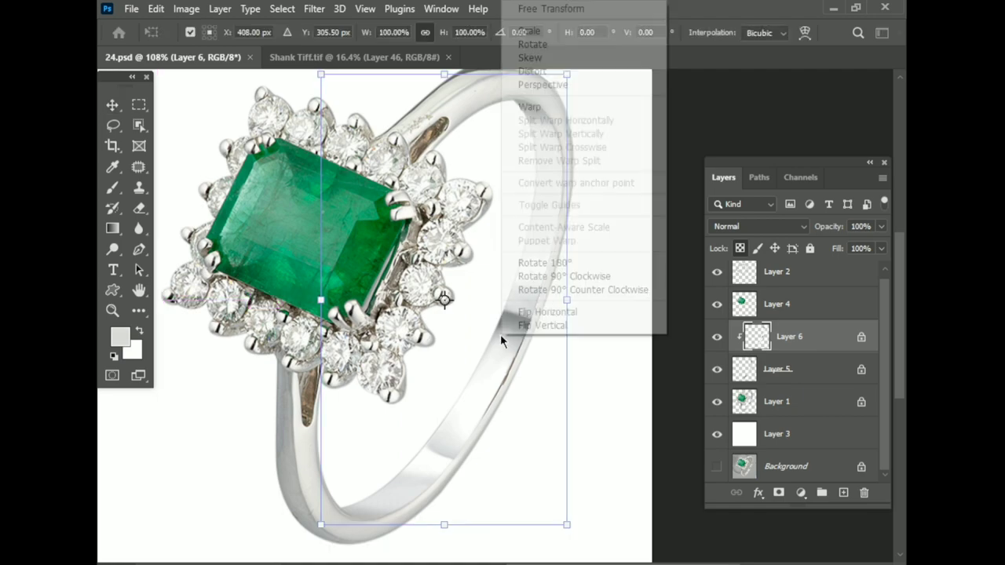
click(541, 106)
scroll(552, 153, up, 3)
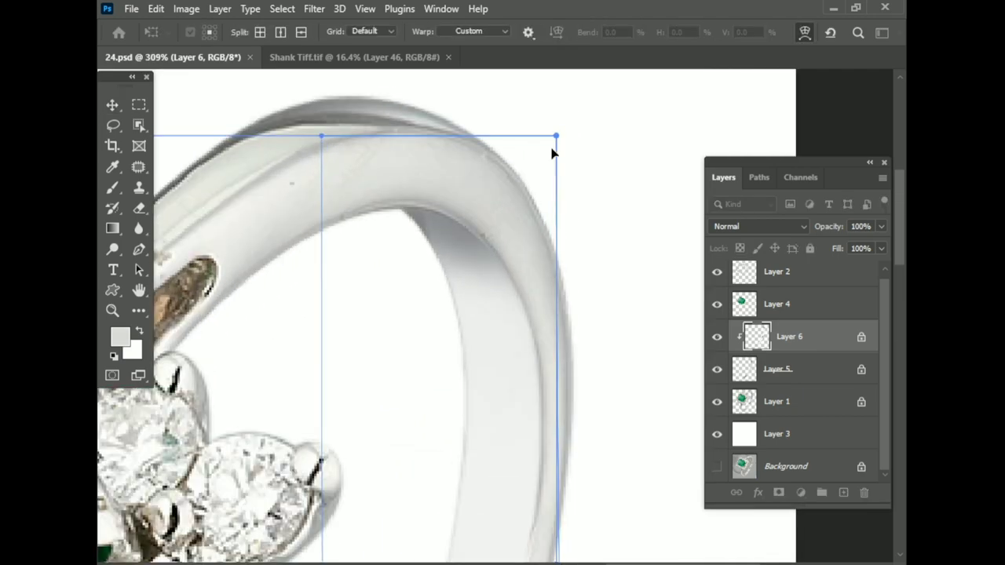
scroll(489, 298, down, 3)
scroll(274, 213, up, 2)
drag(274, 213, 238, 213)
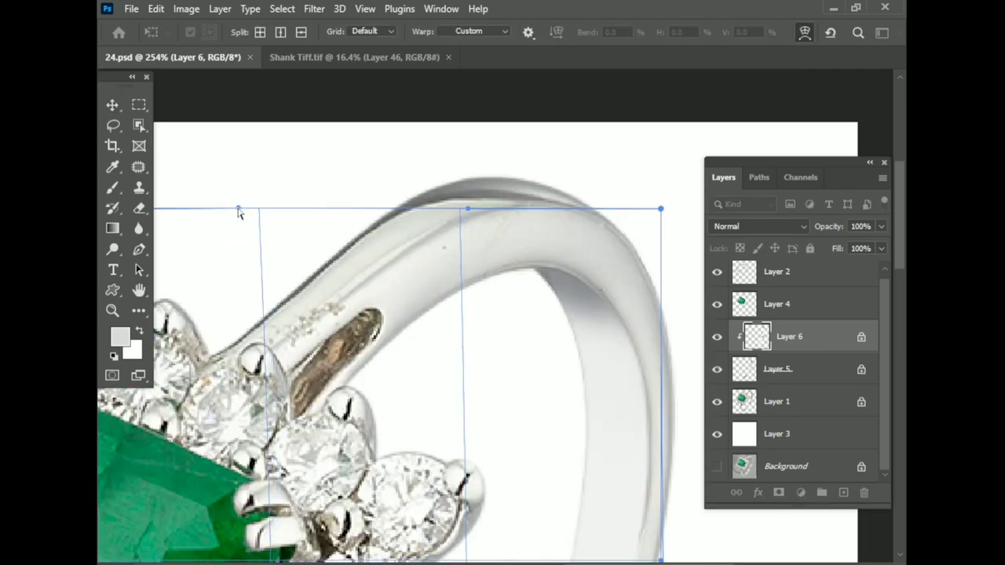
scroll(563, 330, down, 3)
scroll(303, 363, up, 5)
drag(303, 363, 266, 388)
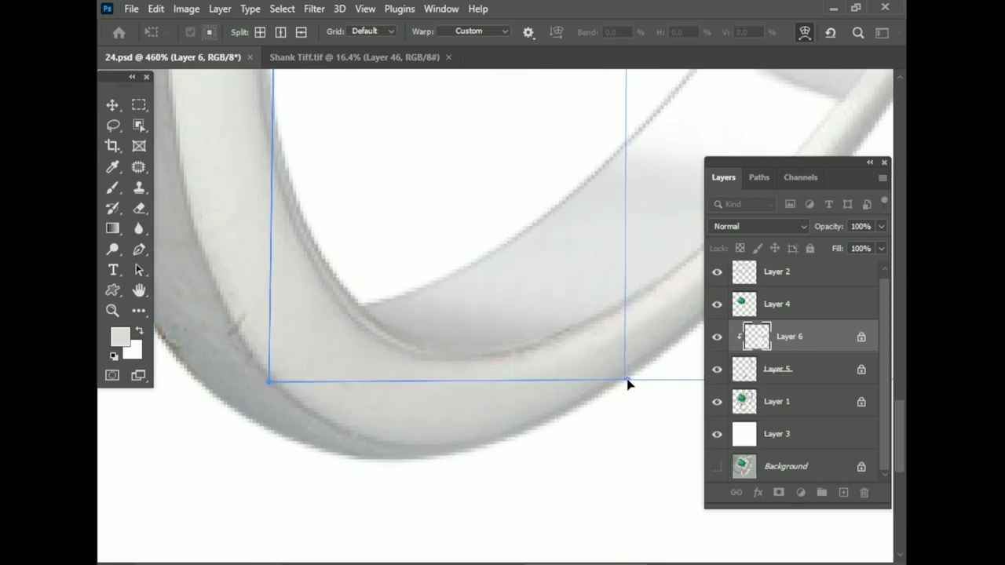
scroll(404, 331, down, 3)
key(Return)
scroll(473, 325, down, 3)
Select Layer 1 and switch to the Mixer Brush Tool.
scroll(497, 316, up, 3)
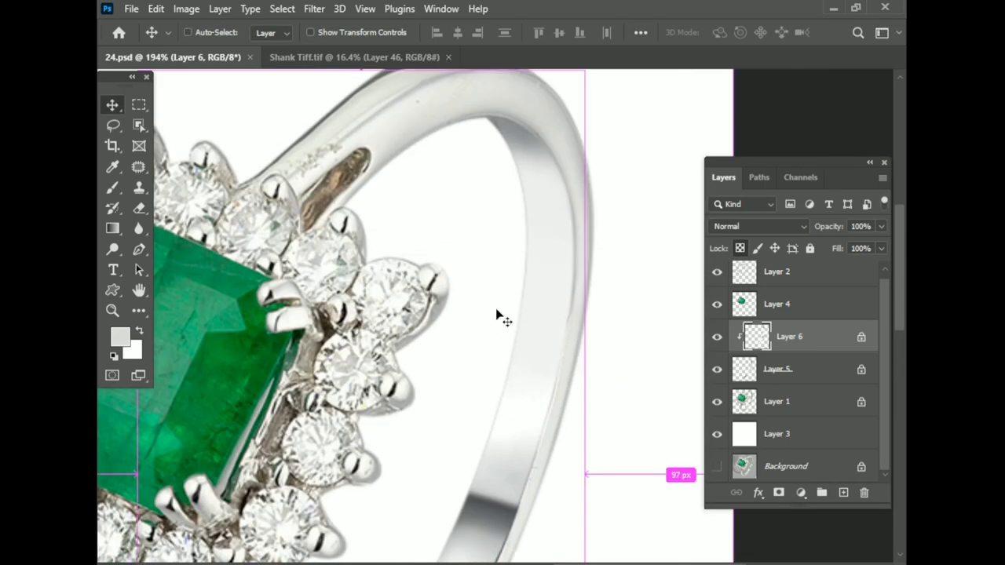
scroll(497, 316, down, 2)
click(789, 401)
click(115, 189)
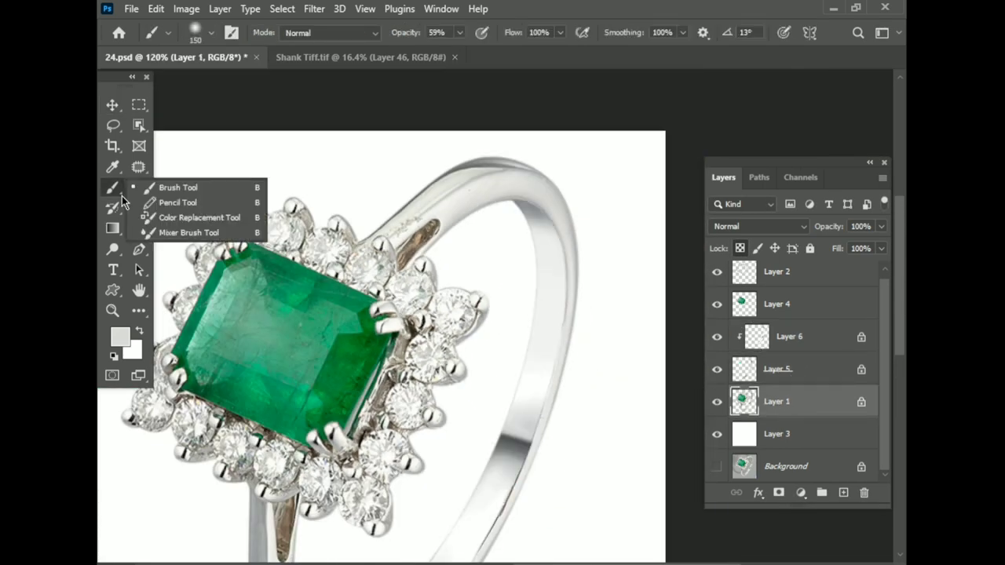
click(188, 232)
Work the mixer brush along the shank's dark edge line, resizing it with ] and [.
scroll(455, 208, up, 3)
scroll(469, 209, up, 2)
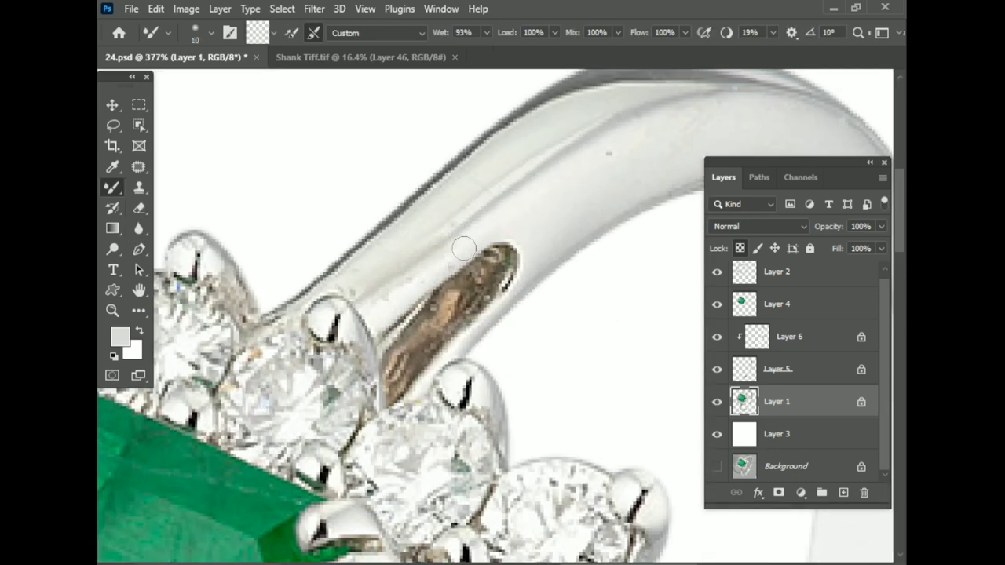
scroll(518, 224, up, 1)
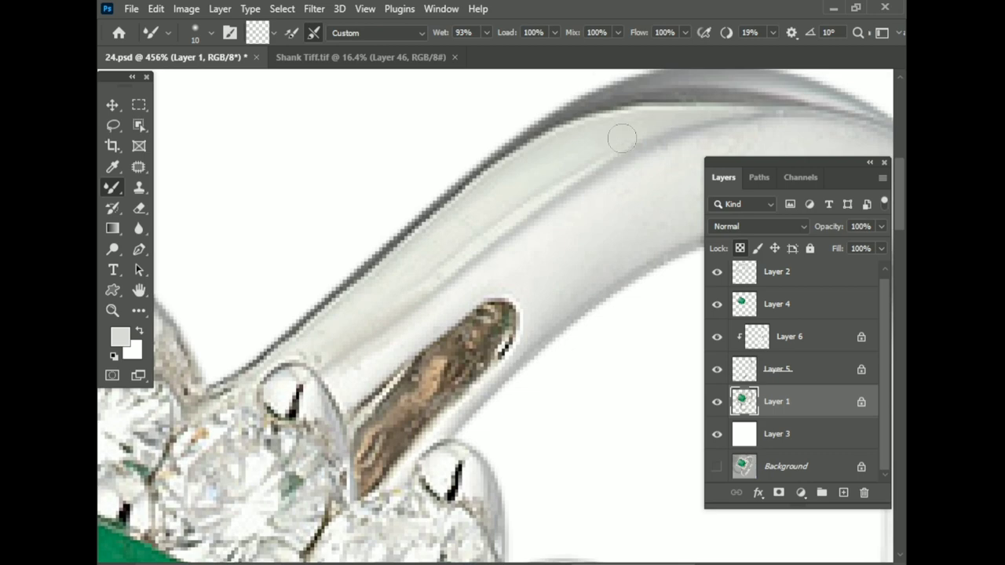
scroll(359, 331, down, 6)
scroll(343, 200, up, 6)
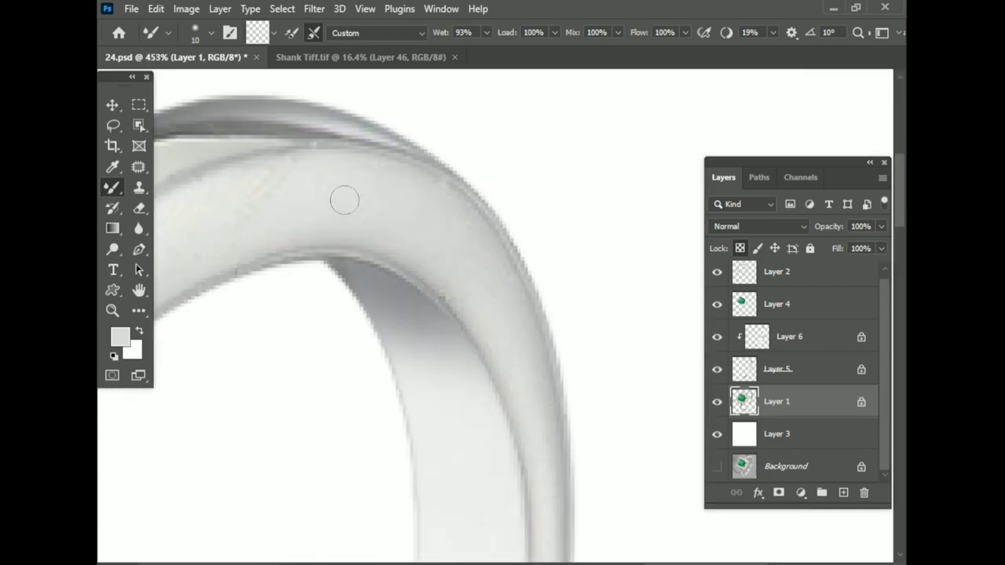
key(bracketright)
key(bracketright)
key(bracketright)
scroll(503, 309, down, 5)
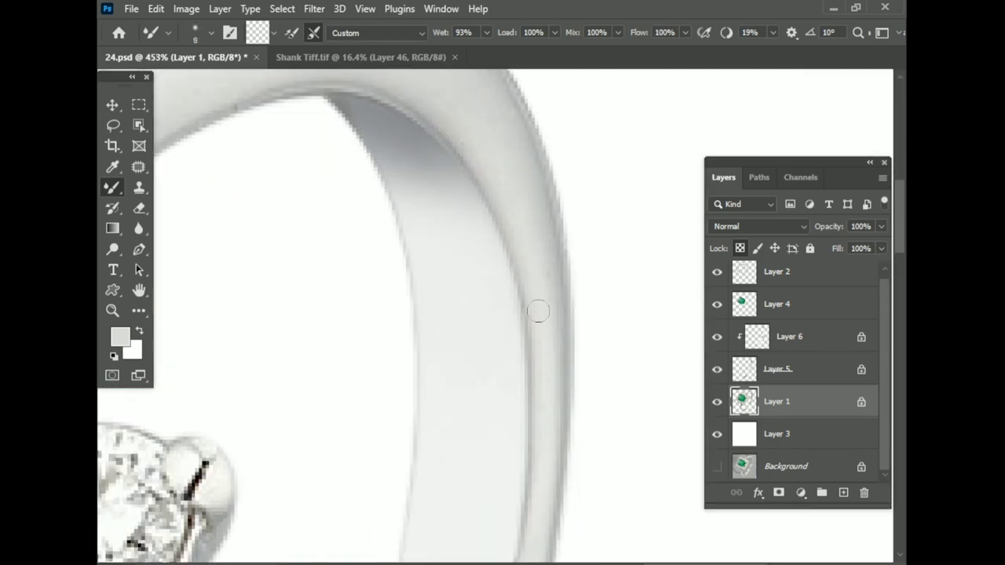
scroll(539, 307, down, 5)
key(bracketright)
key(bracketright)
key(bracketleft)
scroll(426, 438, down, 3)
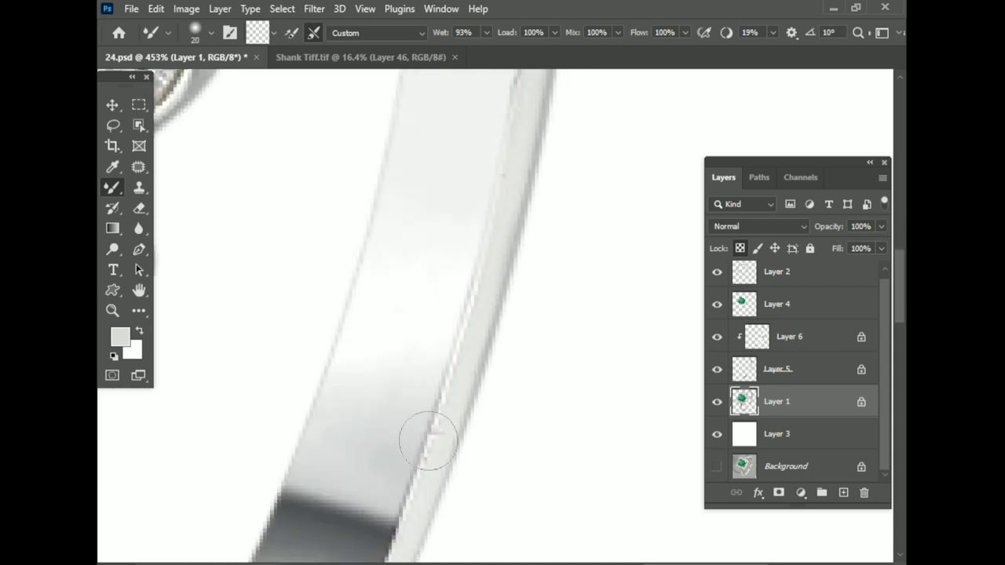
scroll(432, 353, down, 3)
scroll(476, 322, down, 3)
scroll(471, 290, up, 3)
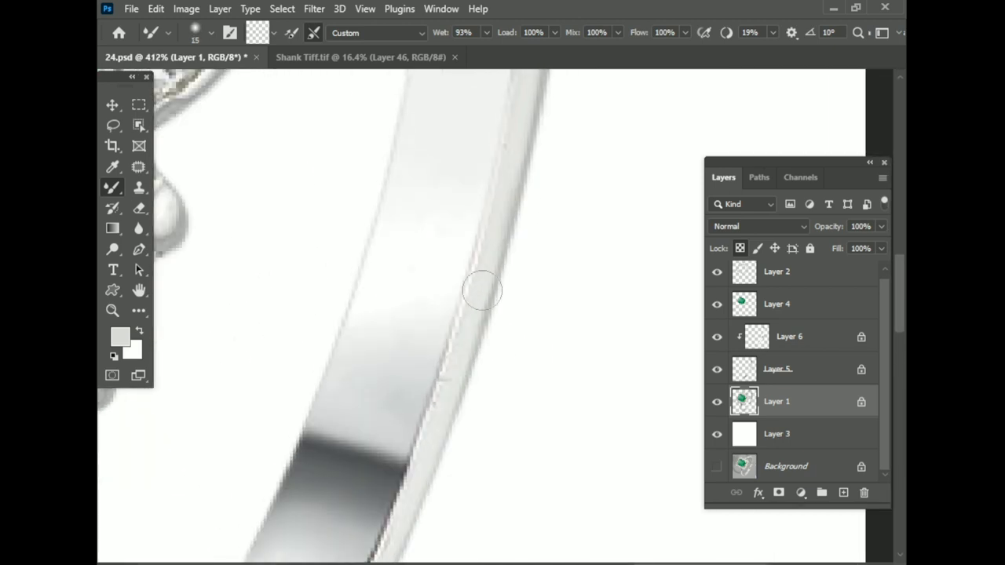
key(bracketleft)
scroll(424, 392, down, 2)
scroll(406, 393, down, 5)
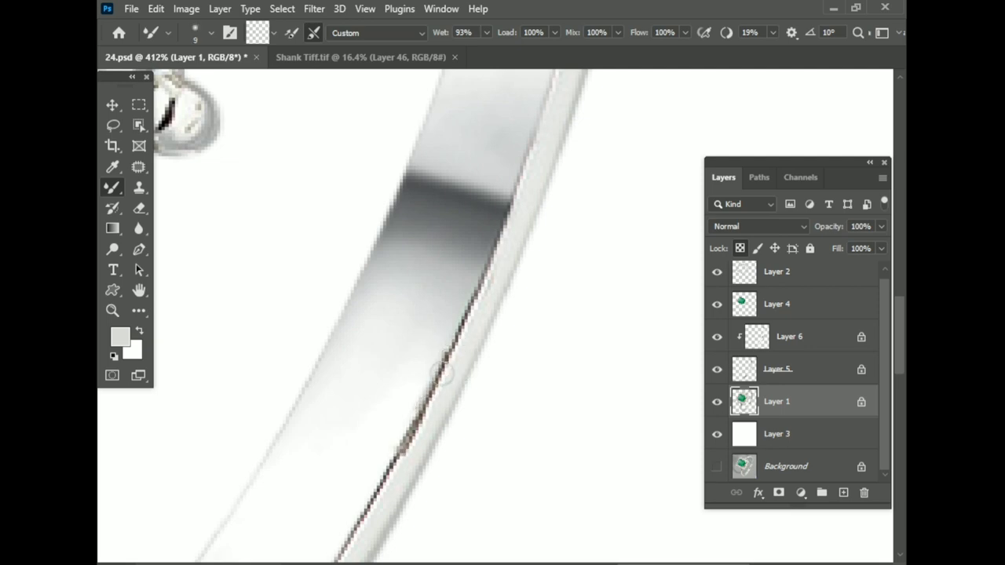
scroll(439, 385, down, 3)
scroll(482, 298, up, 4)
scroll(492, 354, down, 4)
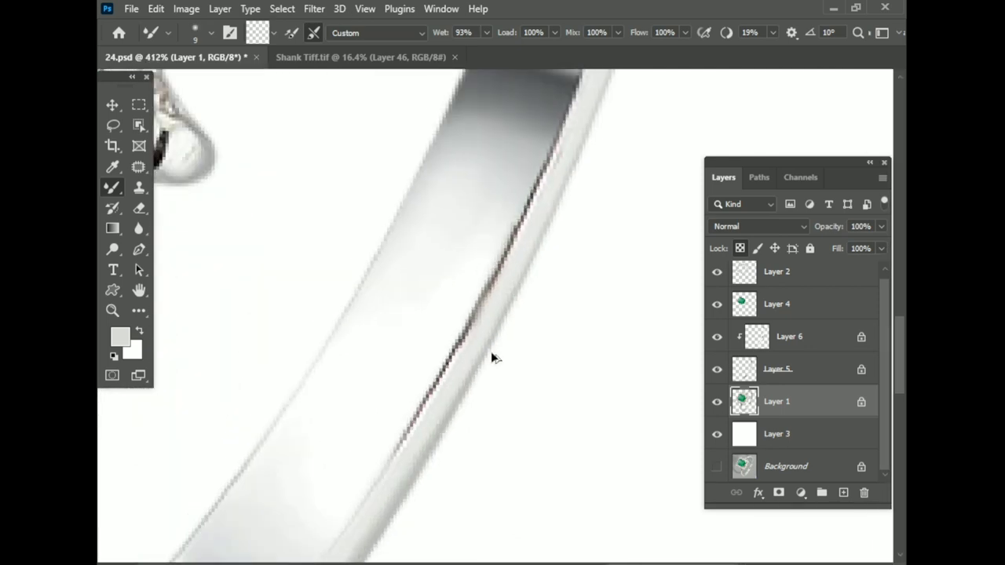
scroll(444, 323, up, 4)
scroll(281, 451, down, 3)
scroll(395, 377, up, 1)
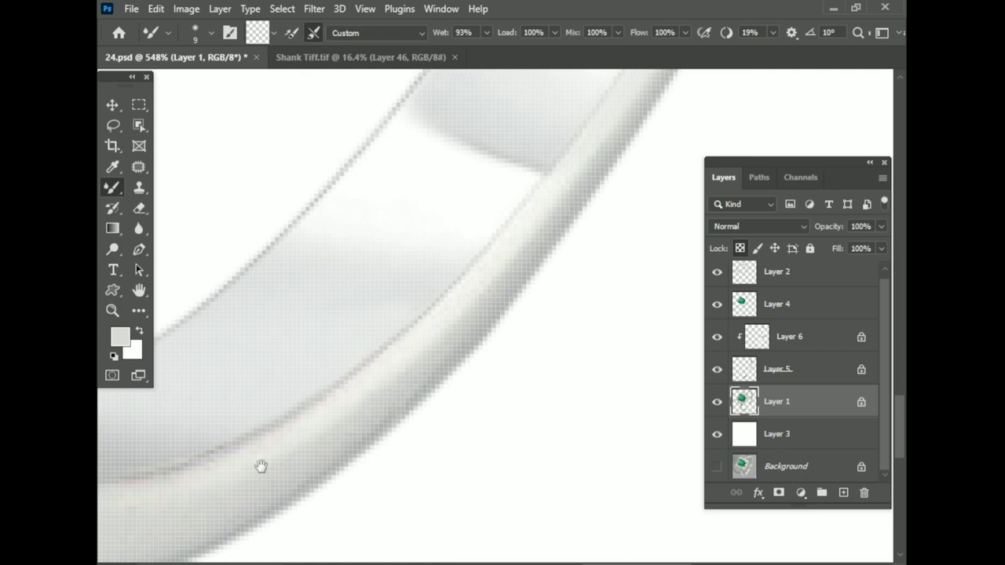
scroll(213, 385, up, 1)
scroll(212, 385, down, 4)
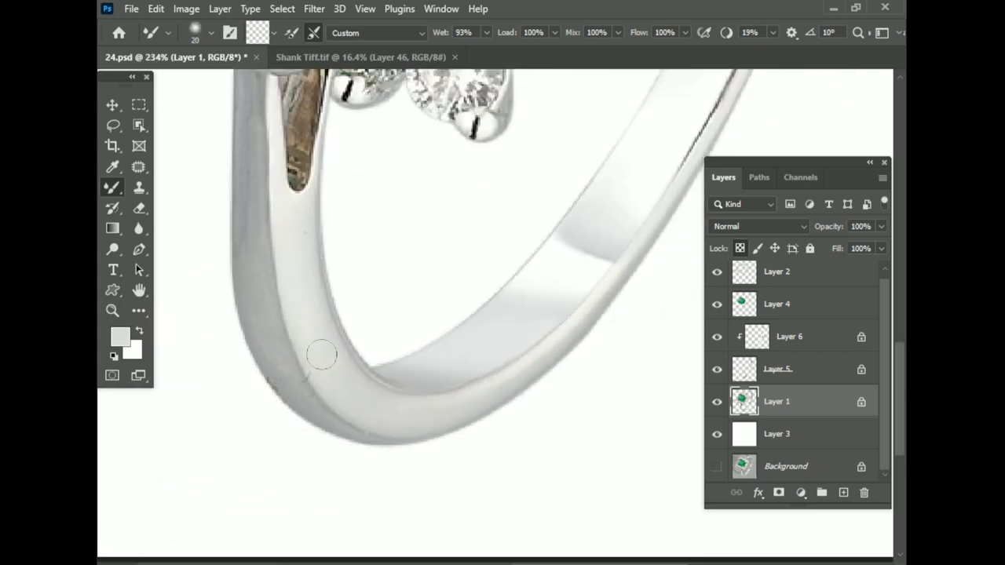
Blend the streaky brown patch where the shank meets the diamond setting with a mixer-brush stroke.
scroll(312, 393, up, 4)
scroll(322, 282, up, 2)
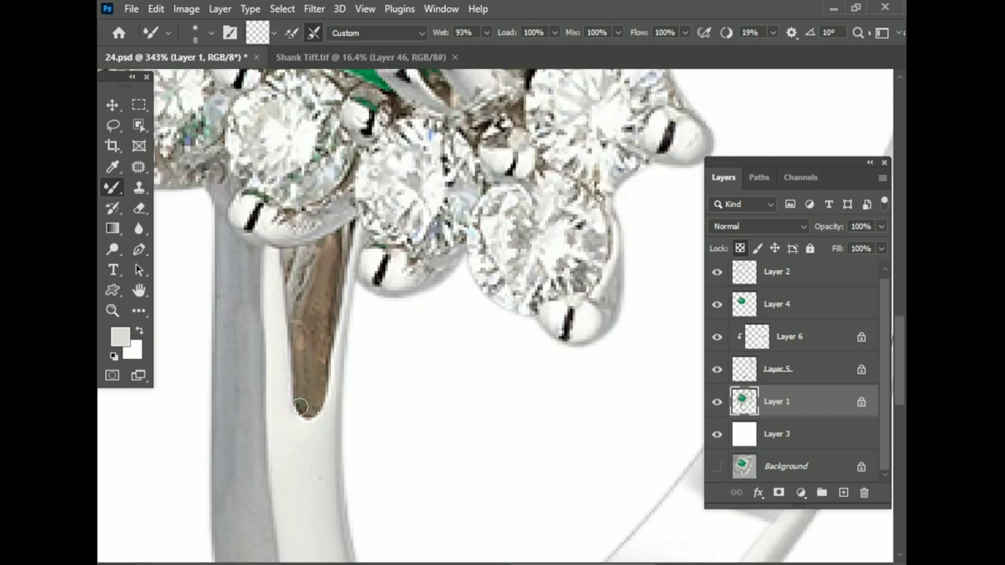
scroll(312, 383, down, 3)
scroll(328, 295, up, 4)
scroll(507, 362, right, 1)
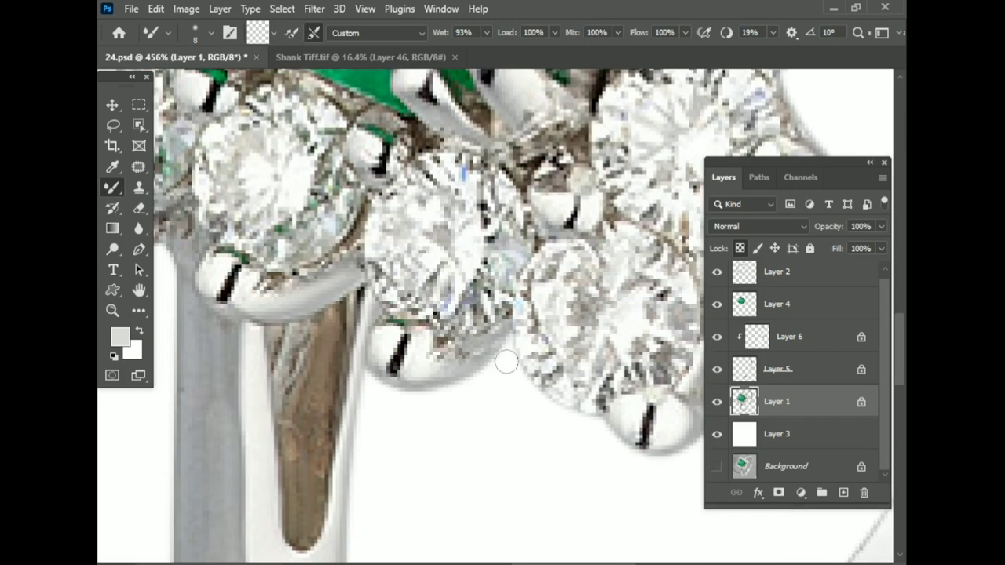
scroll(436, 361, down, 3)
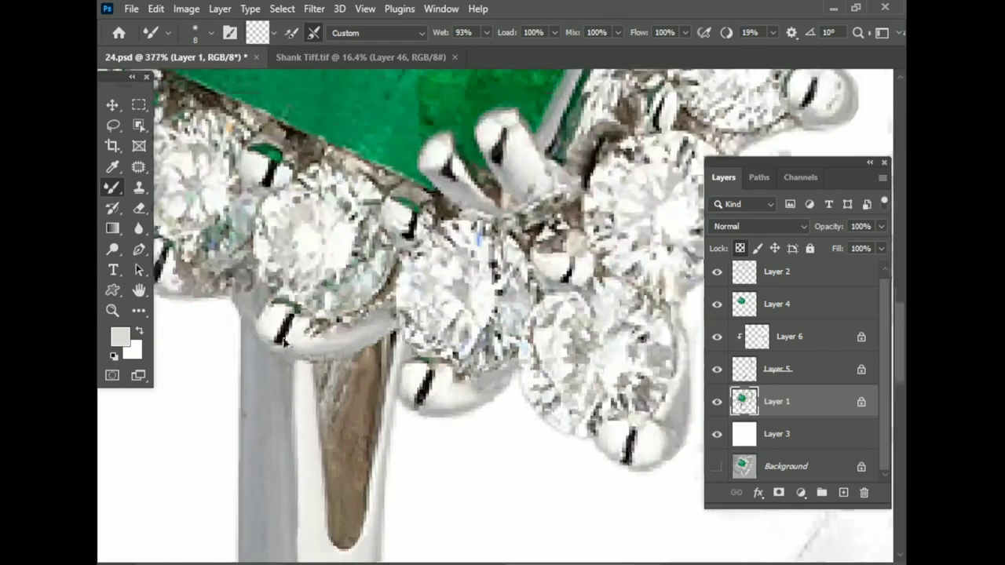
scroll(447, 365, up, 1)
scroll(503, 357, down, 1)
scroll(472, 383, up, 3)
scroll(570, 224, up, 1)
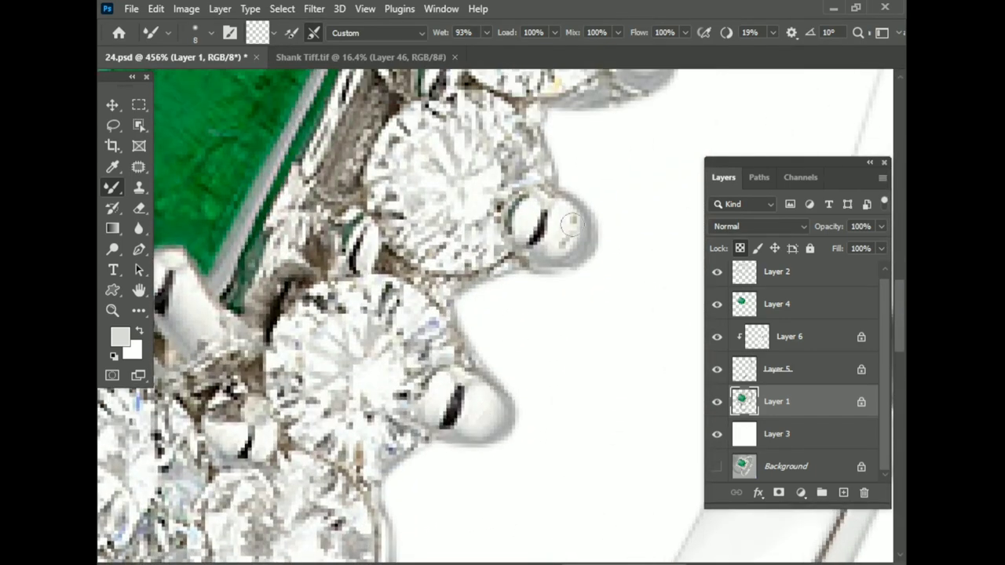
scroll(573, 263, up, 1)
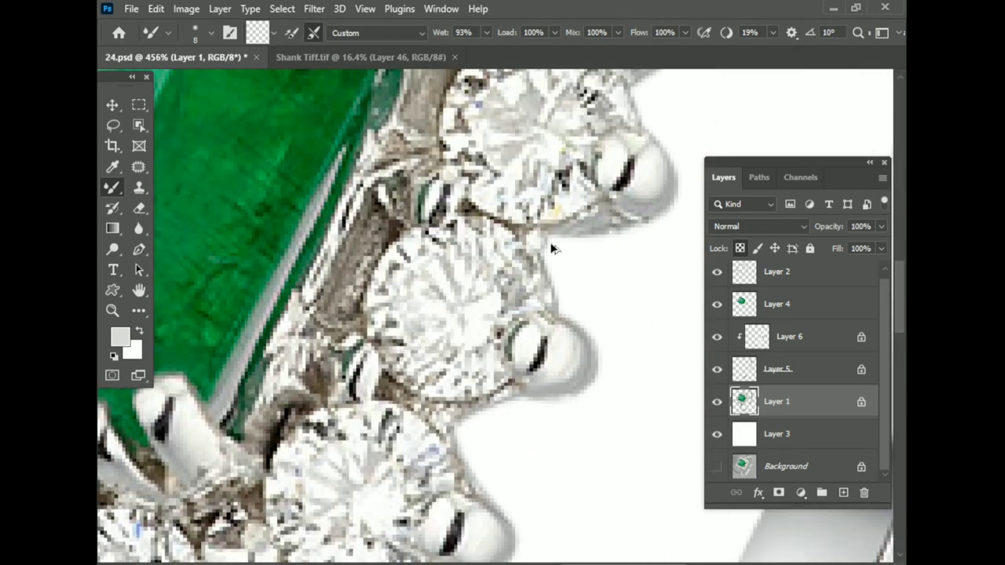
scroll(635, 145, down, 1)
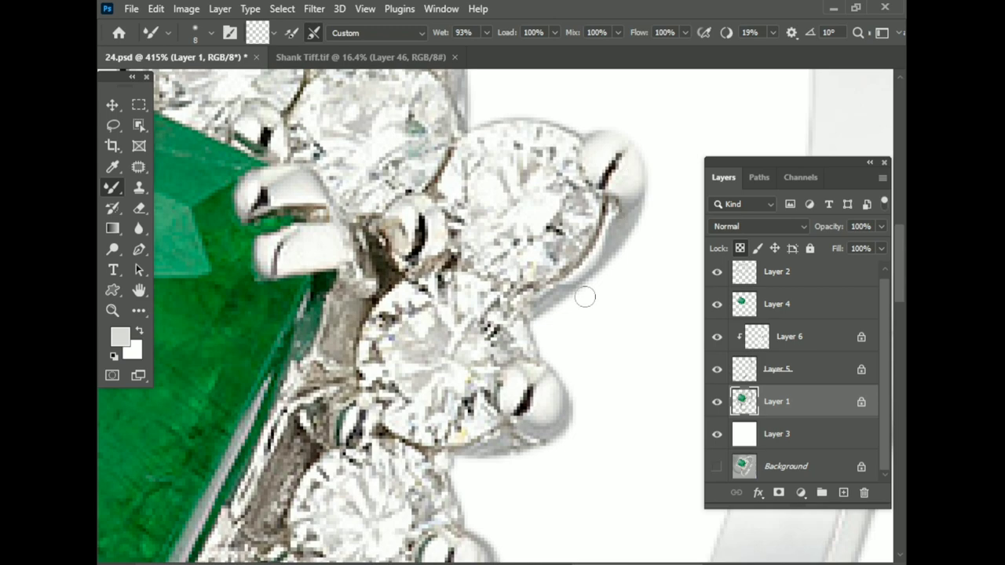
scroll(519, 322, up, 2)
scroll(483, 322, down, 3)
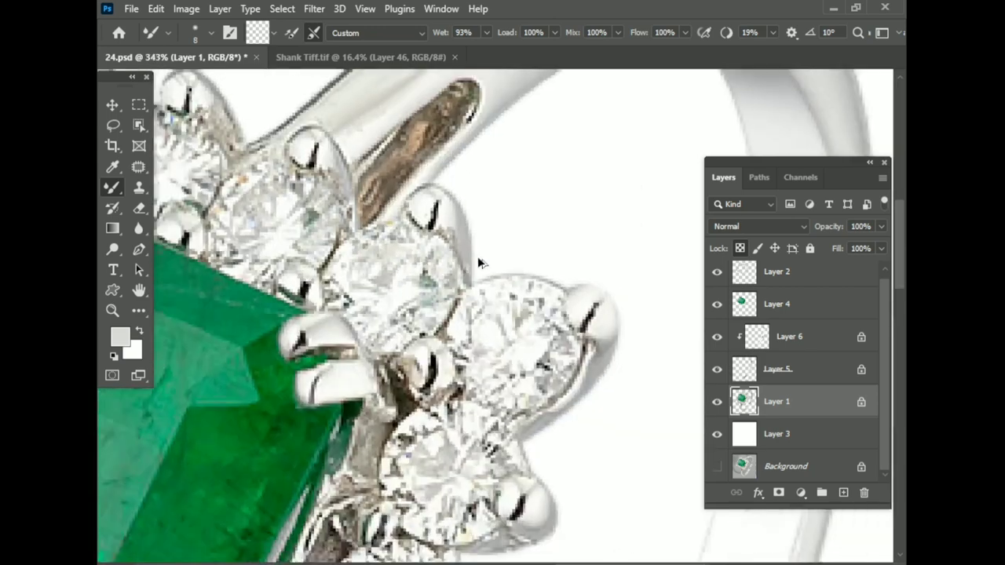
scroll(477, 262, up, 2)
scroll(464, 227, up, 1)
drag(453, 202, 430, 252)
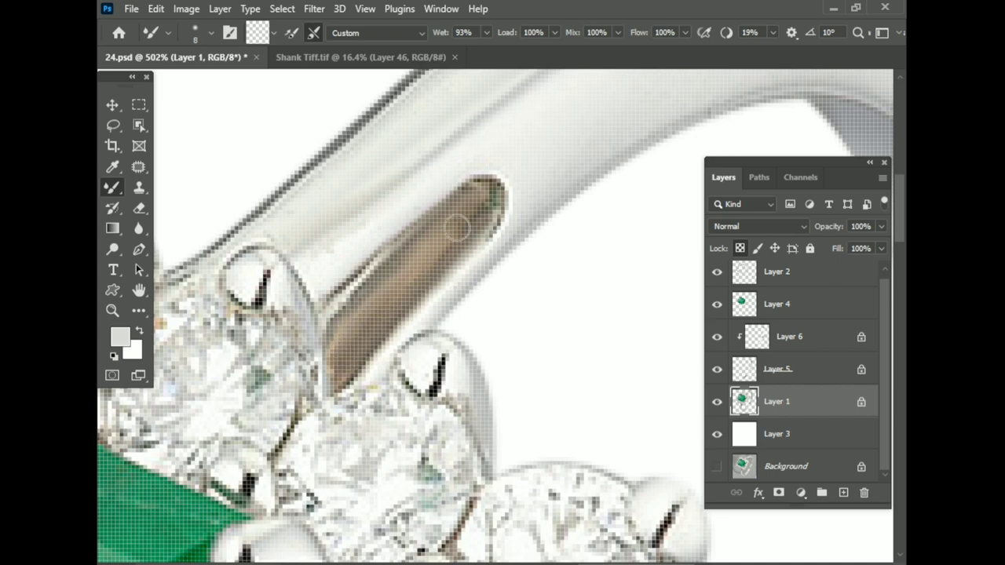
scroll(311, 262, down, 2)
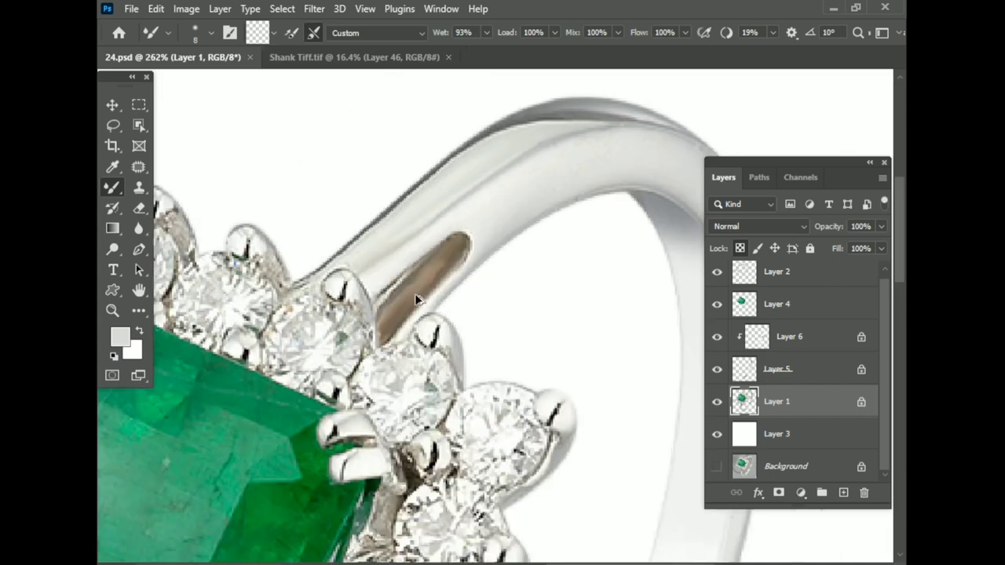
scroll(483, 212, down, 2)
scroll(322, 321, up, 2)
scroll(330, 269, down, 1)
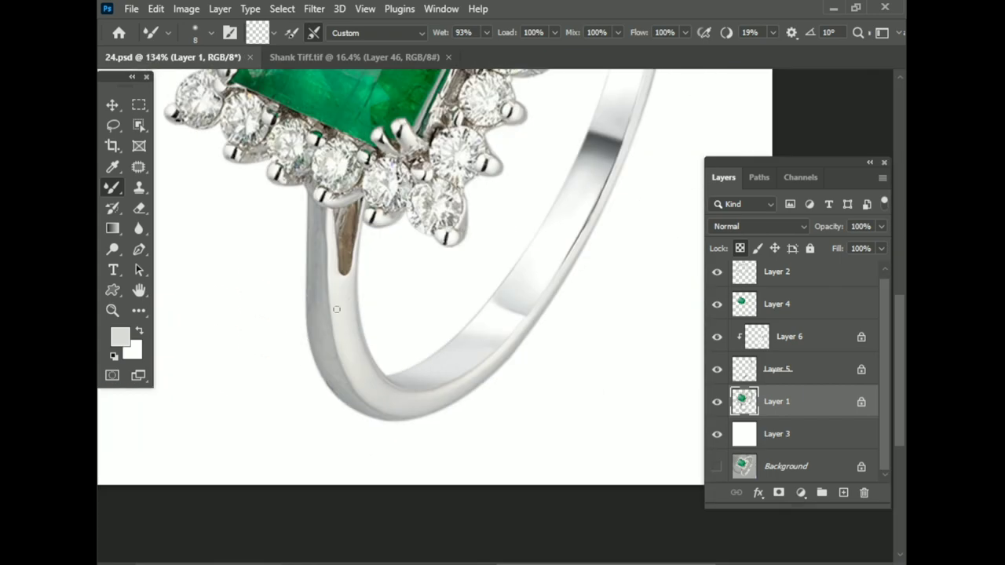
Start a Pen path with curved anchors along the shank's lower outline.
key(p)
scroll(336, 310, up, 2)
scroll(314, 314, up, 2)
scroll(314, 353, down, 2)
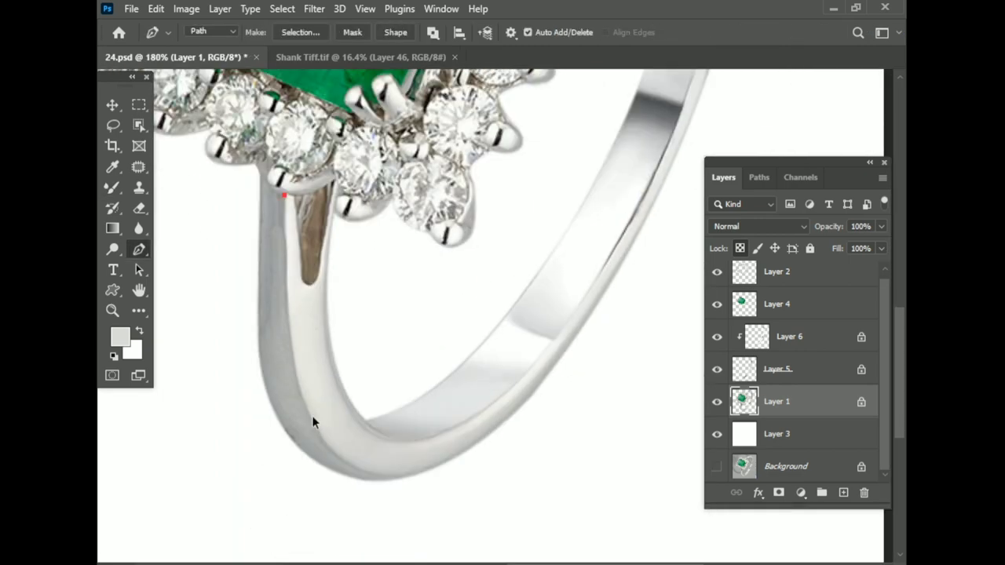
scroll(312, 416, up, 1)
drag(311, 421, 357, 497)
scroll(357, 496, down, 1)
drag(471, 433, 538, 431)
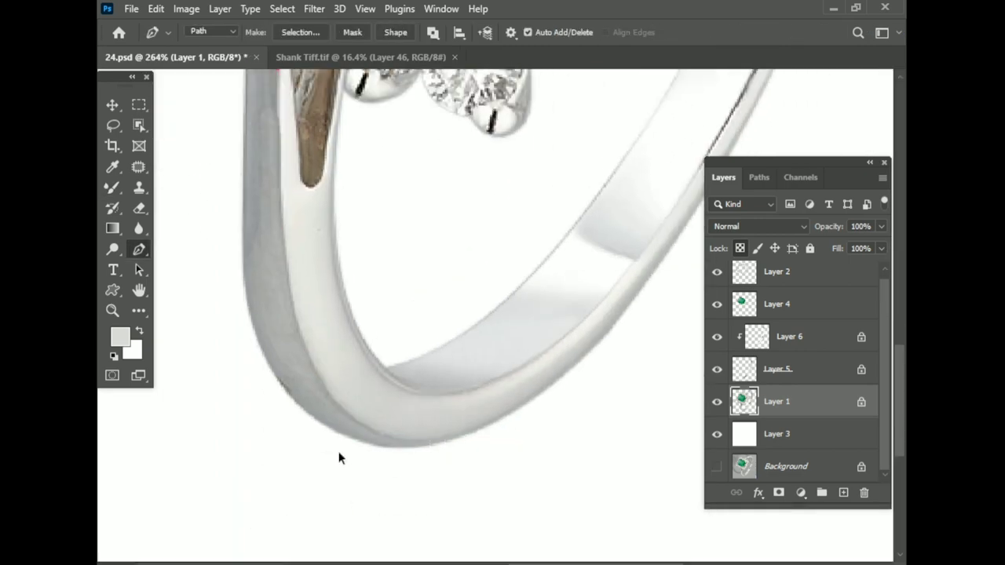
scroll(436, 467, up, 2)
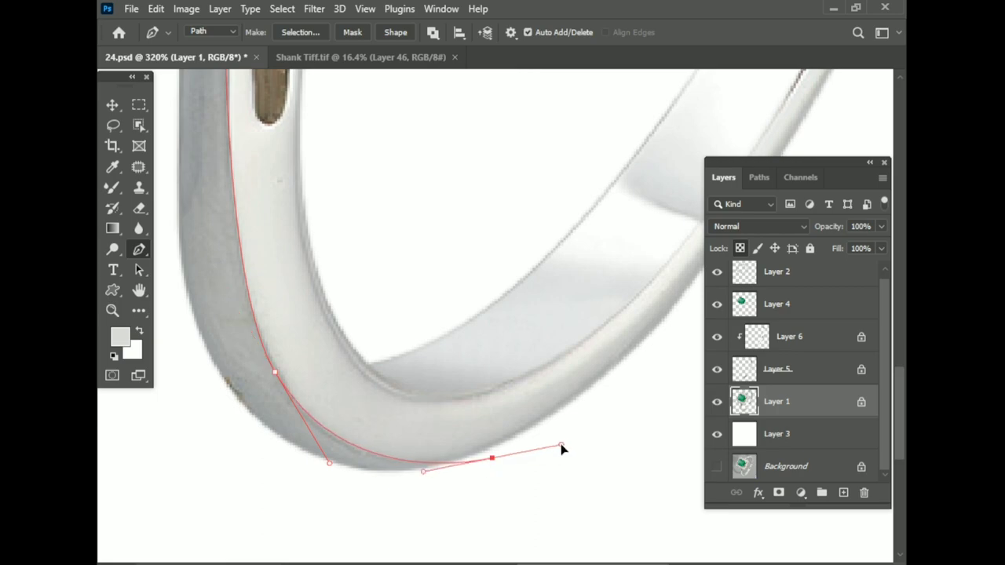
scroll(241, 471, down, 2)
scroll(393, 353, down, 3)
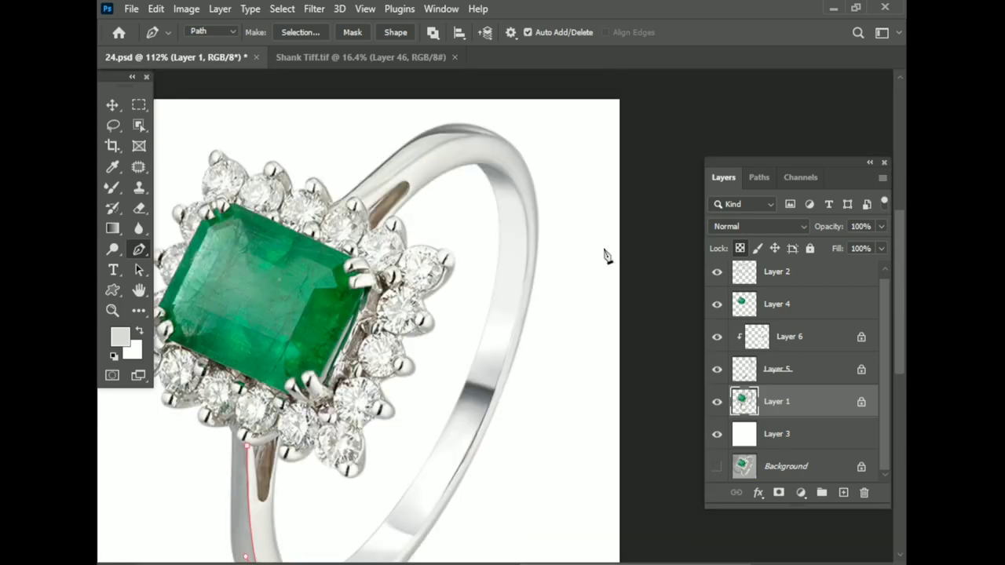
scroll(551, 325, up, 4)
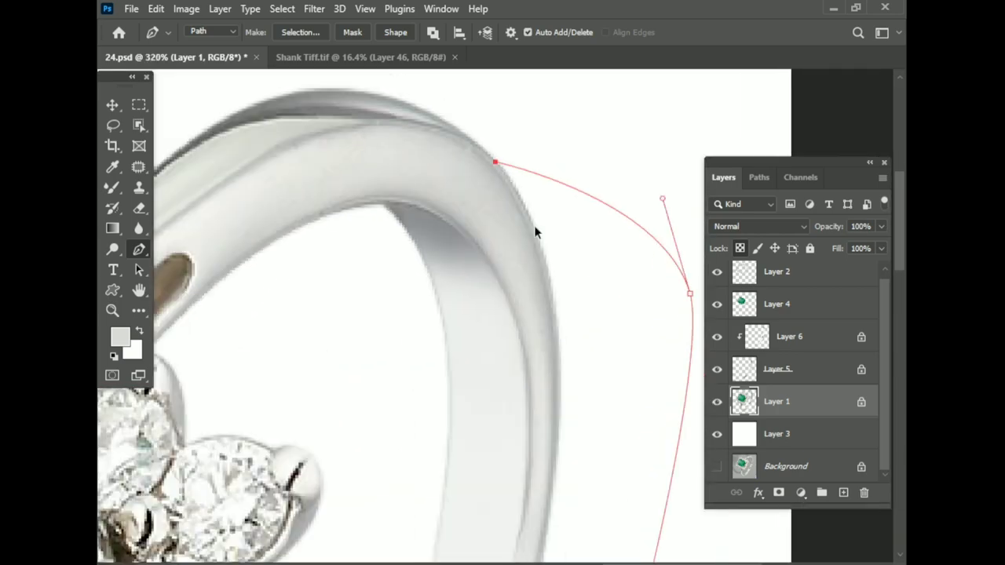
scroll(534, 226, up, 2)
scroll(546, 182, down, 1)
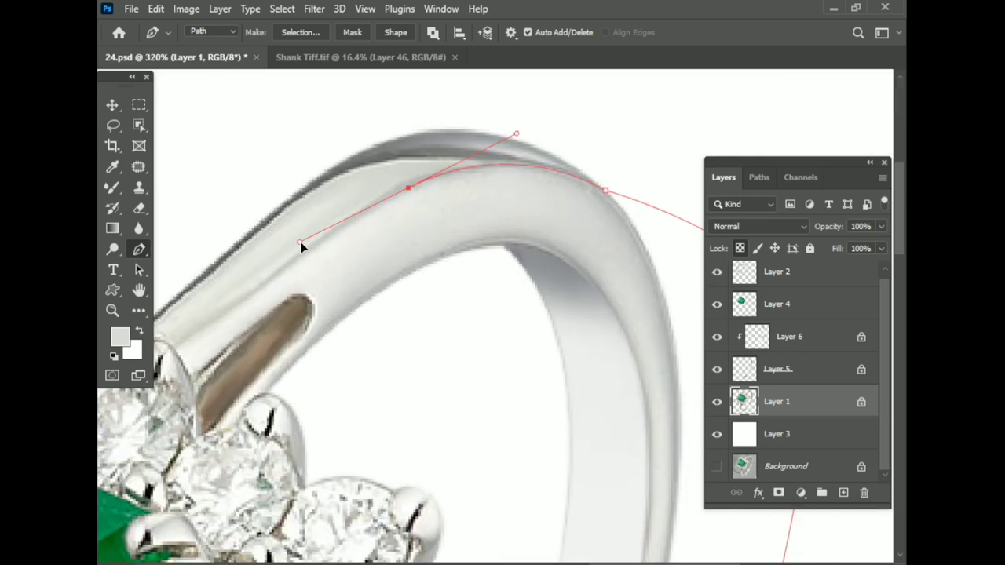
scroll(308, 246, left, 3)
scroll(309, 246, down, 1)
Add path anchors beside the prong and around the brown slot's base, top and lower edge.
click(267, 315)
scroll(263, 322, up, 2)
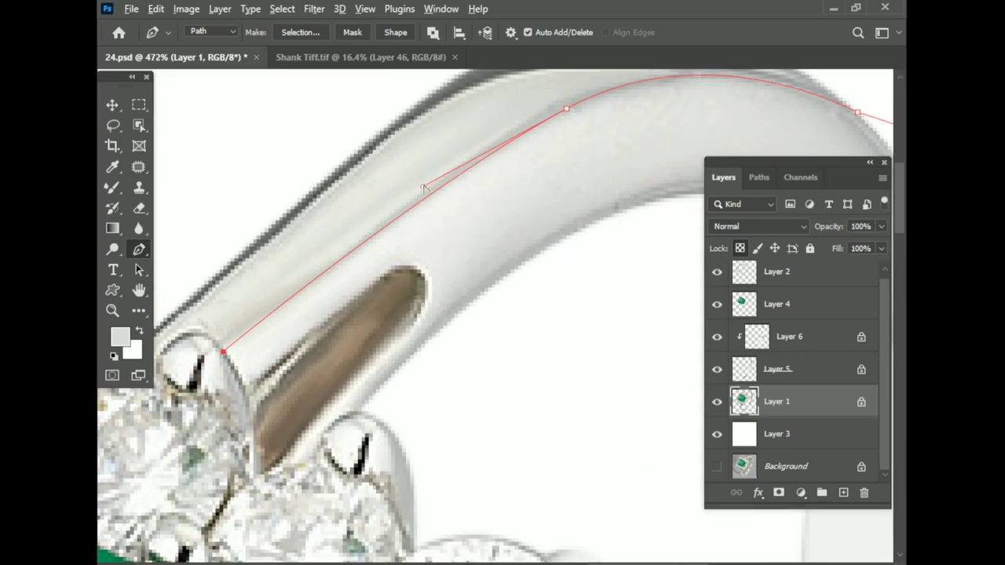
scroll(255, 345, up, 1)
scroll(250, 369, up, 1)
click(248, 366)
scroll(314, 278, up, 2)
click(446, 214)
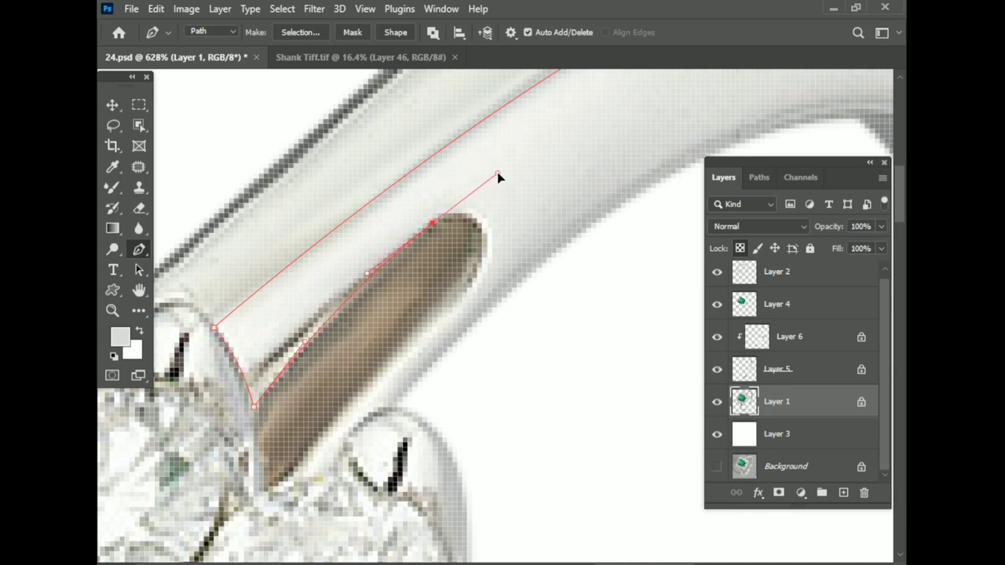
click(481, 226)
scroll(447, 281, down, 2)
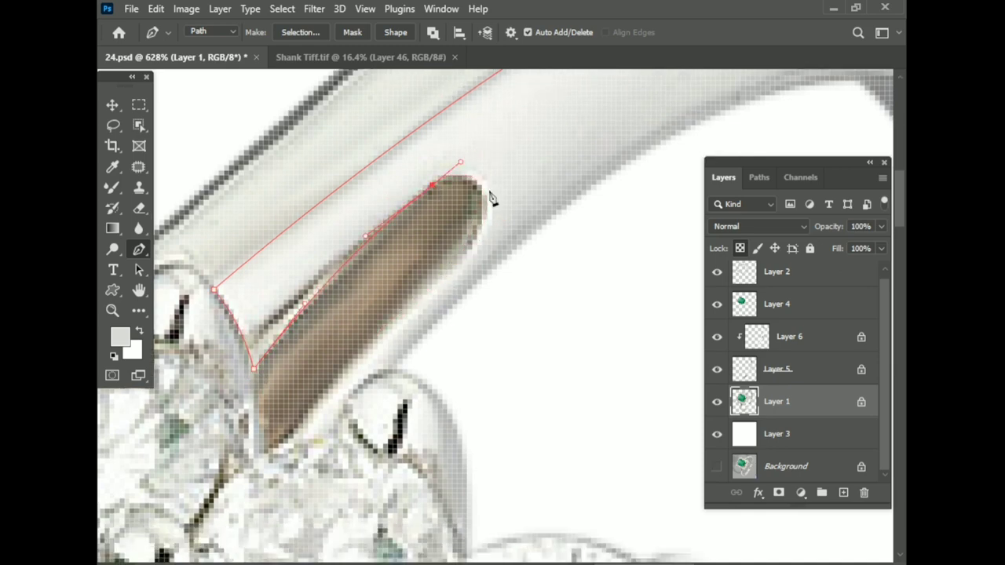
click(369, 336)
scroll(345, 361, down, 2)
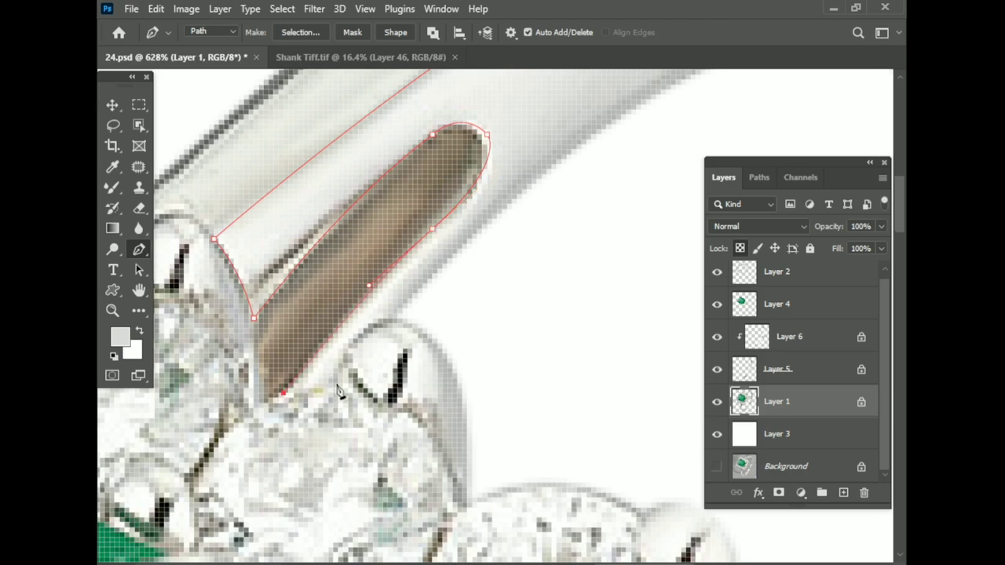
scroll(445, 324, down, 5)
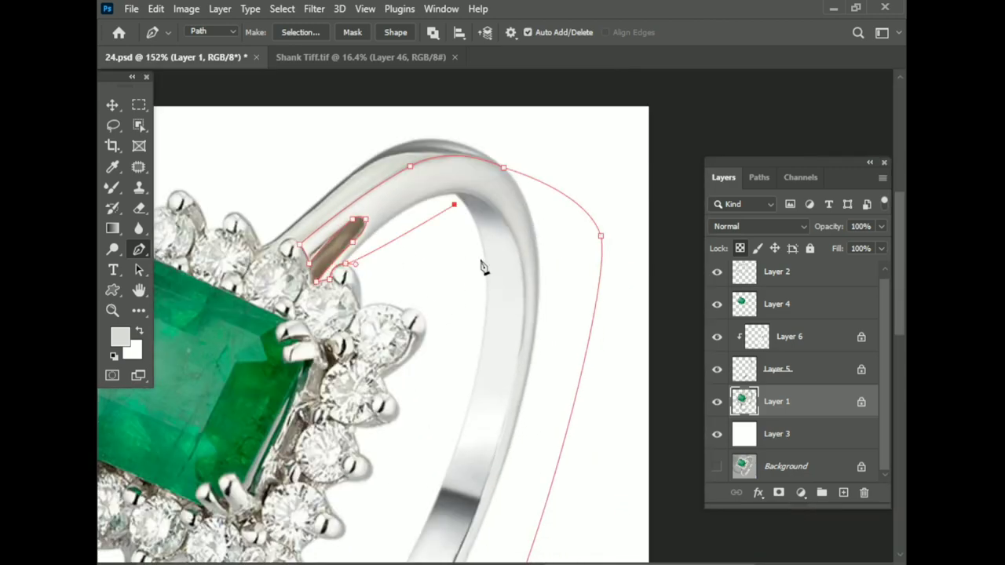
scroll(502, 224, down, 3)
scroll(442, 366, down, 3)
scroll(258, 314, down, 3)
scroll(232, 293, up, 3)
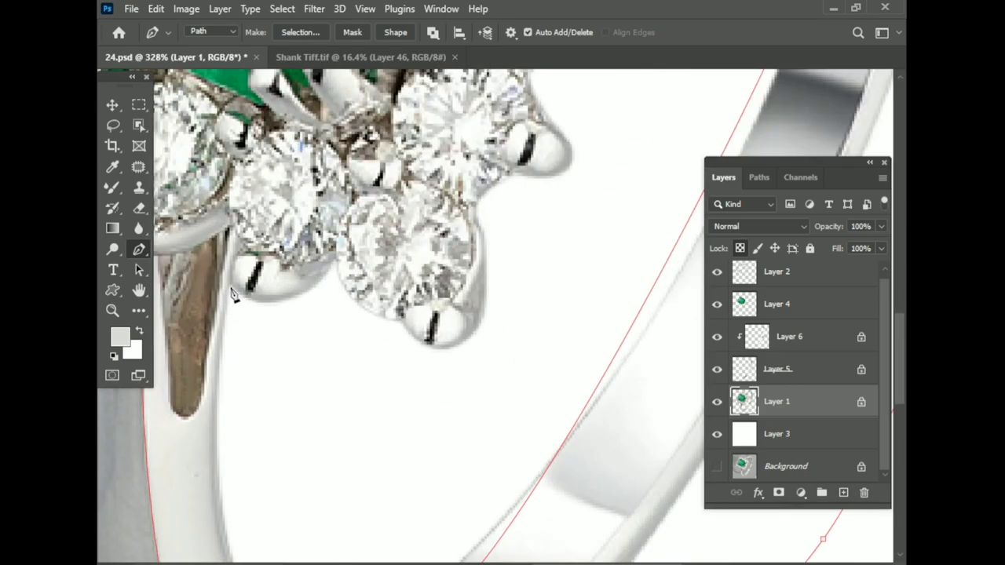
scroll(232, 294, up, 1)
Finish the path with anchors along the left and top-left shank edges.
click(255, 235)
scroll(226, 416, up, 2)
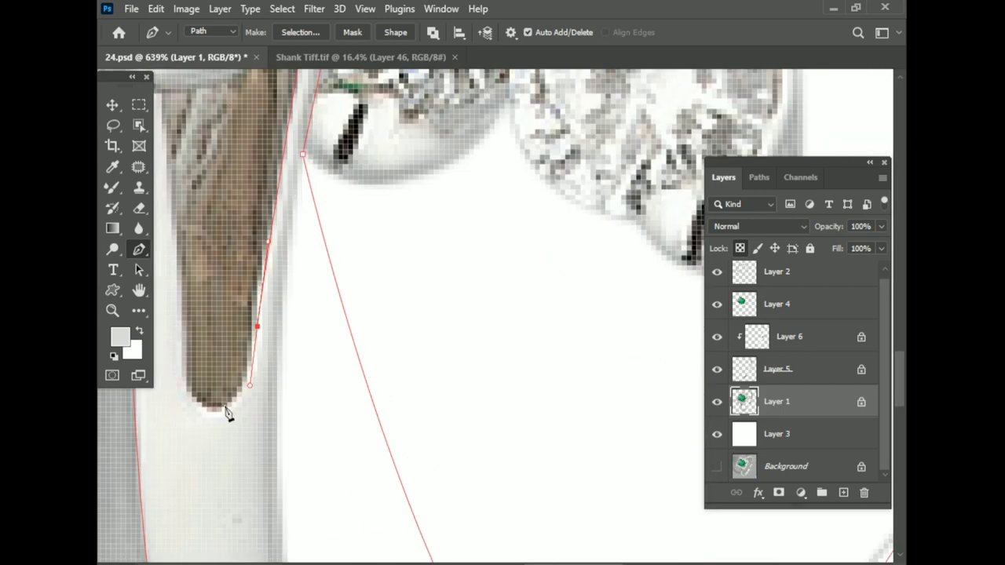
scroll(201, 388, down, 1)
scroll(202, 341, down, 1)
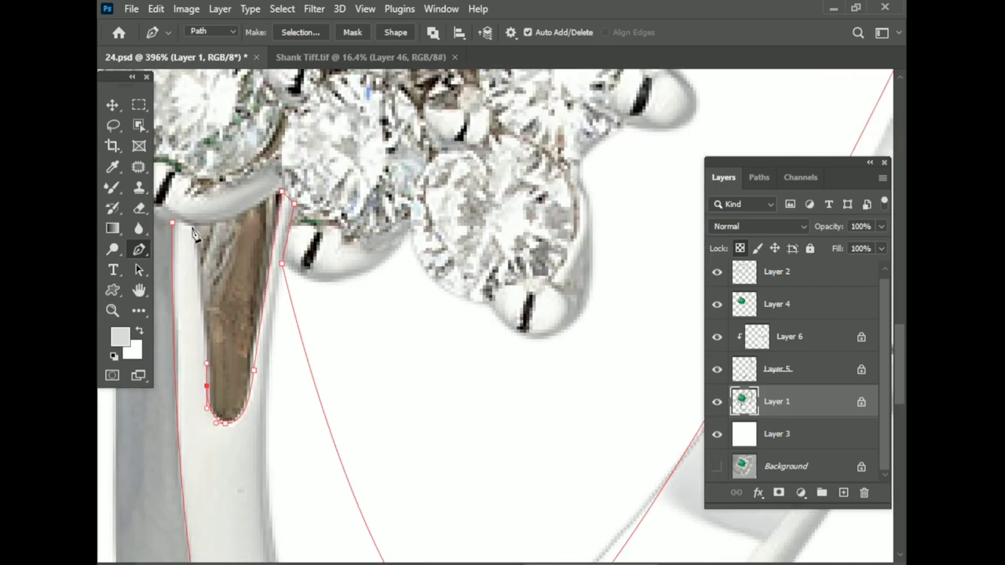
scroll(192, 235, up, 1)
drag(187, 229, 204, 230)
scroll(330, 283, down, 5)
scroll(346, 287, up, 1)
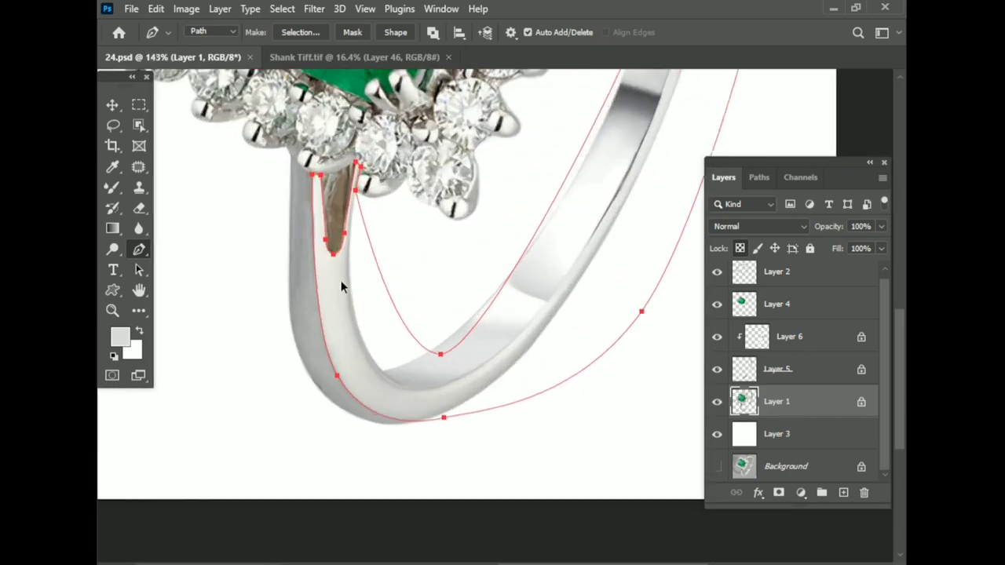
scroll(309, 305, down, 2)
Turn the path into a selection with feather radius 0 and copy it to new Layer 7.
right_click(401, 324)
click(462, 290)
text(0.)
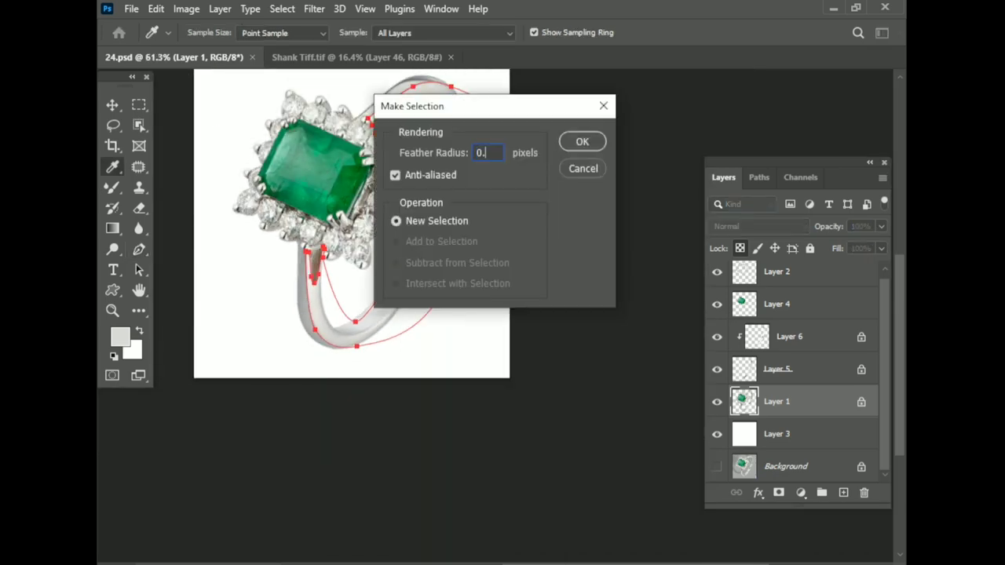
key(Return)
key(ctrl+j)
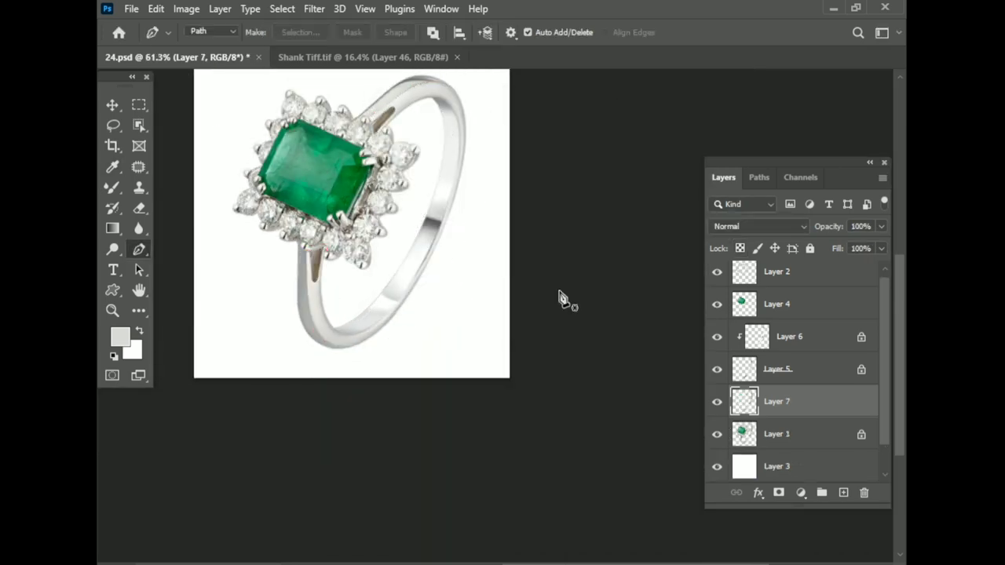
key(b)
scroll(274, 208, up, 2)
scroll(330, 205, up, 2)
Enlarge the Mixer Brush from 20 to 25 and pan across the ring shank on Layer 7.
scroll(375, 203, up, 2)
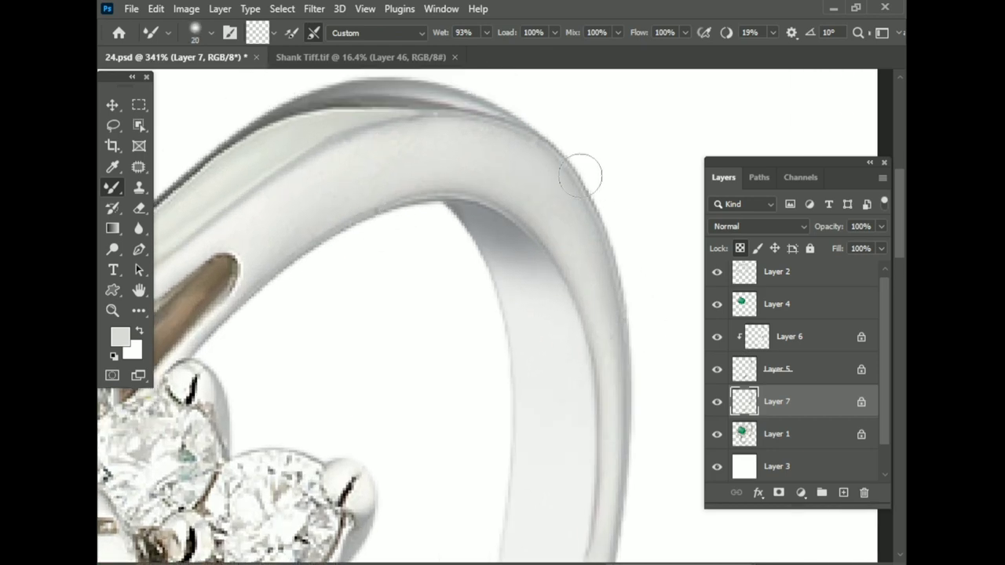
scroll(397, 218, up, 2)
key(bracketright)
scroll(250, 353, up, 1)
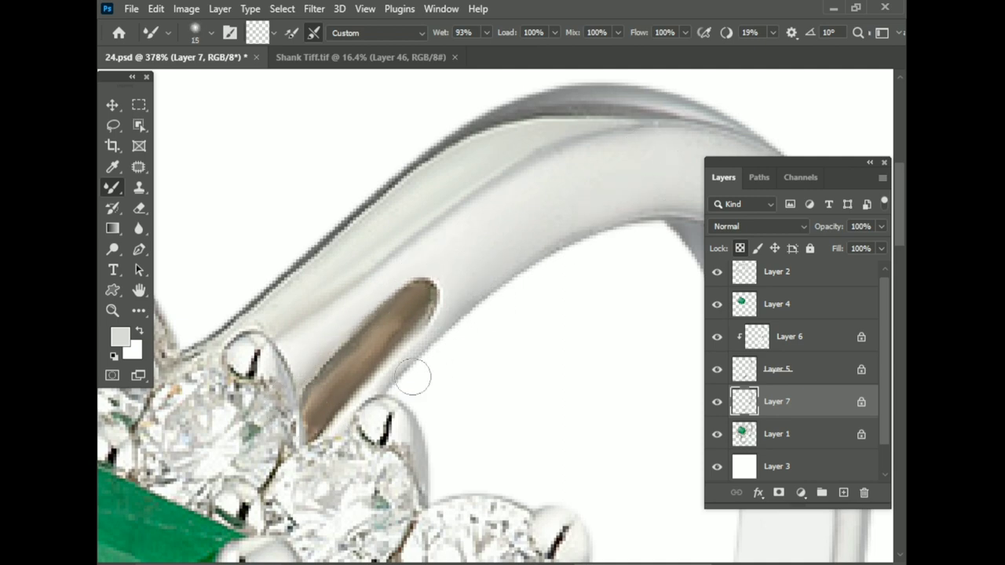
scroll(482, 258, down, 5)
scroll(430, 233, up, 4)
scroll(376, 196, up, 2)
key(bracketright)
key(bracketright)
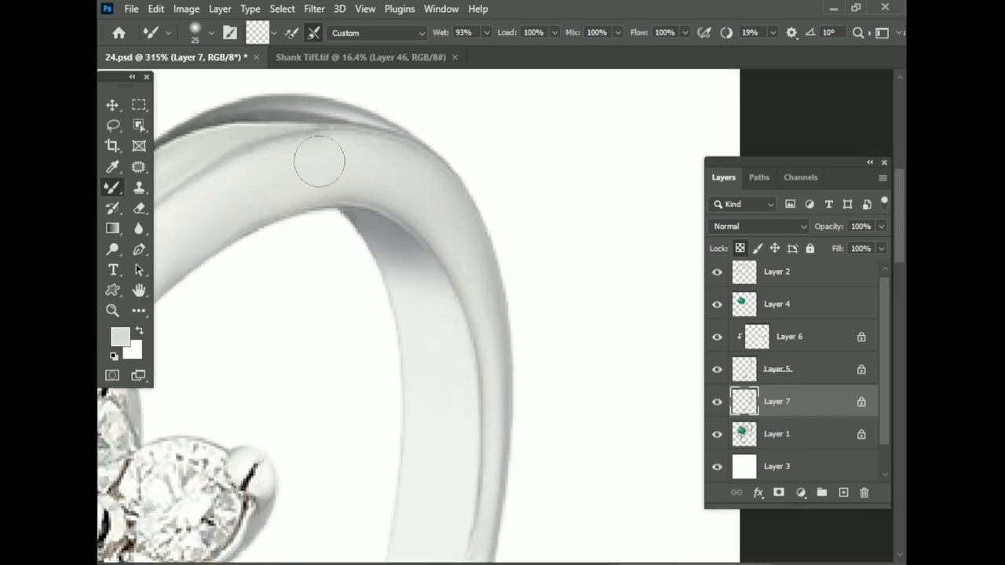
scroll(416, 149, down, 1)
scroll(518, 313, down, 3)
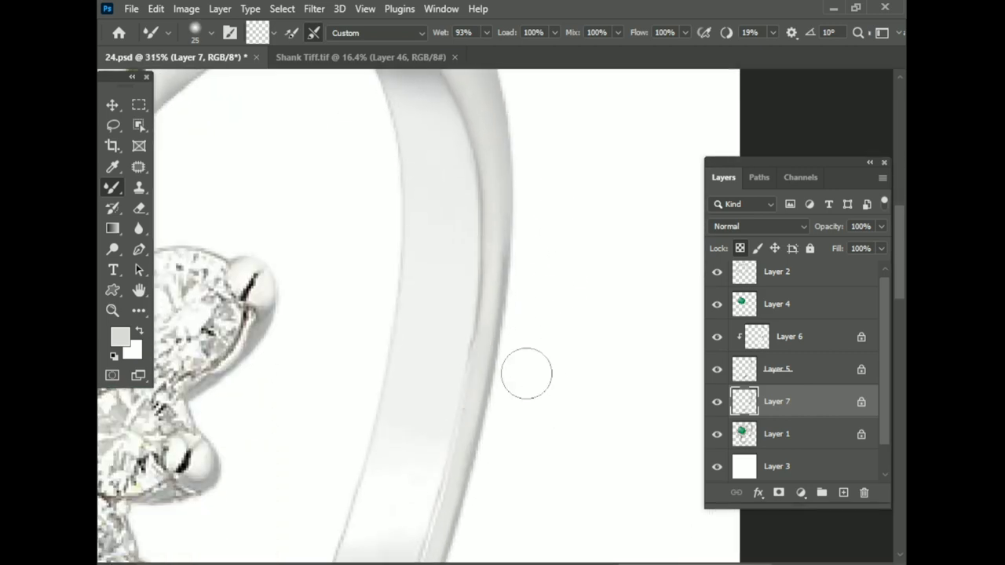
scroll(502, 329, down, 2)
scroll(408, 463, down, 2)
scroll(338, 440, down, 2)
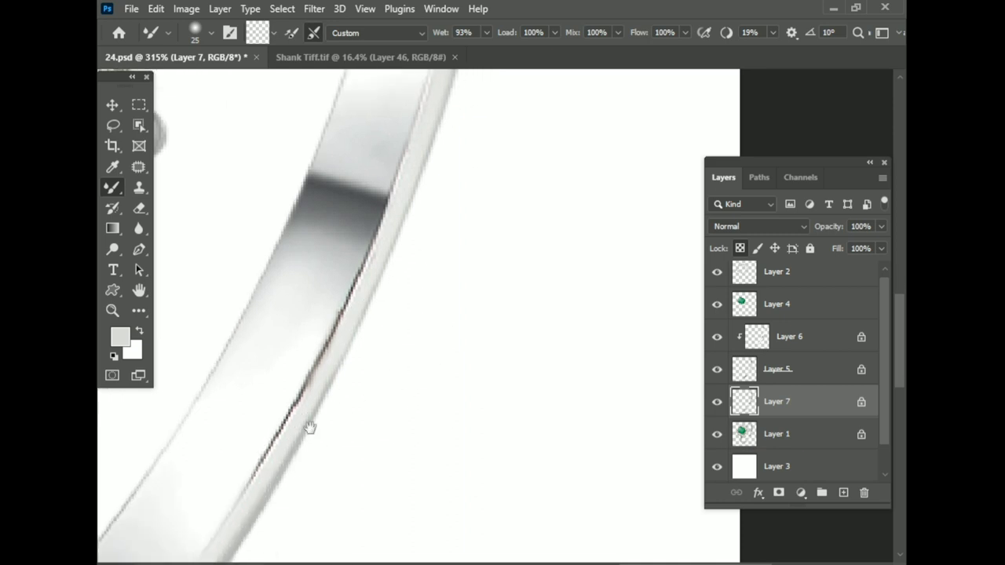
scroll(282, 487, right, 2)
scroll(353, 369, right, 2)
scroll(366, 430, down, 2)
scroll(366, 429, left, 3)
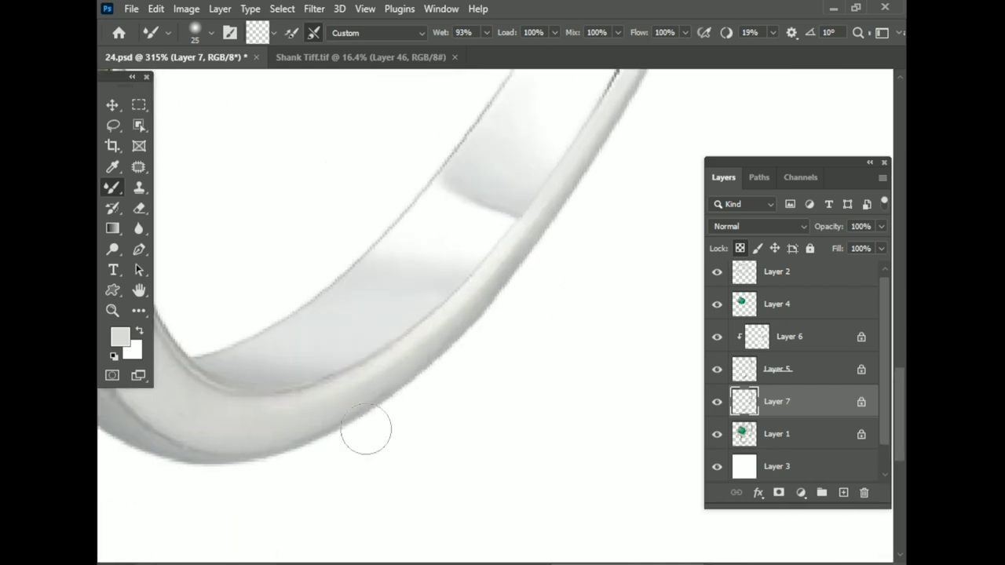
scroll(489, 300, up, 1)
scroll(489, 301, left, 1)
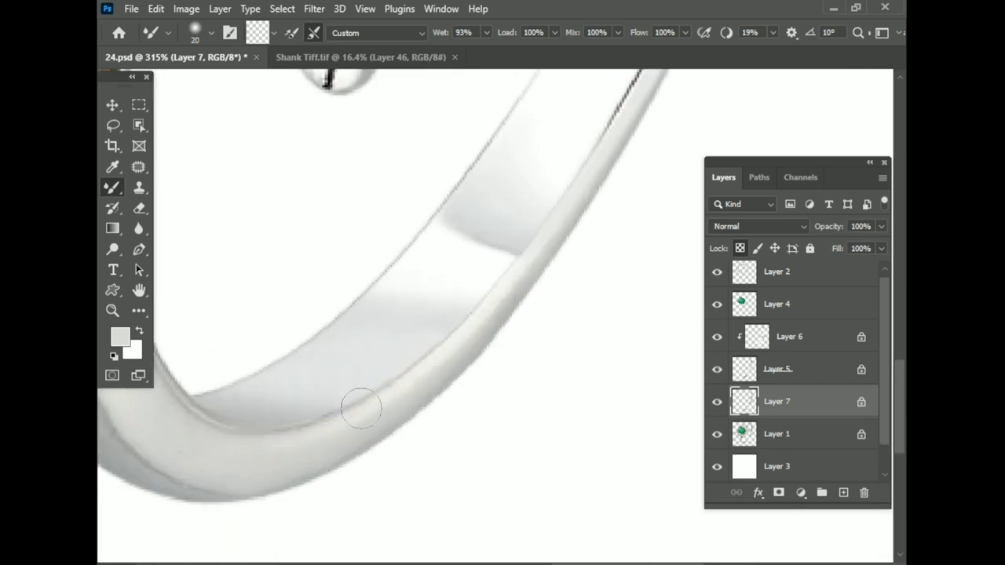
scroll(545, 221, up, 3)
Use a 15 px Mixer Brush to soften and brighten the band's dark inner edge.
key(bracketleft)
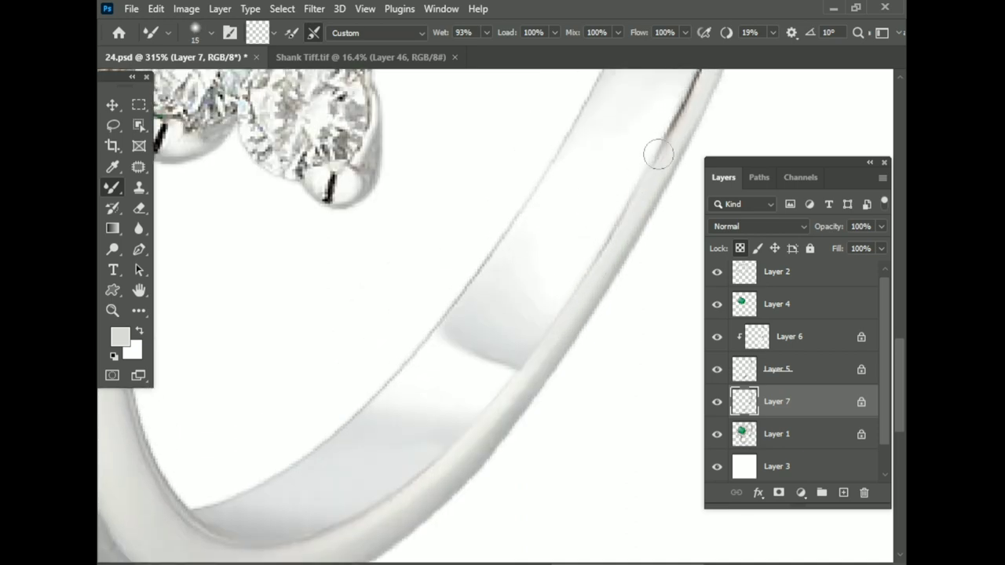
scroll(612, 240, up, 1)
scroll(480, 343, right, 2)
scroll(479, 343, up, 2)
scroll(370, 235, up, 2)
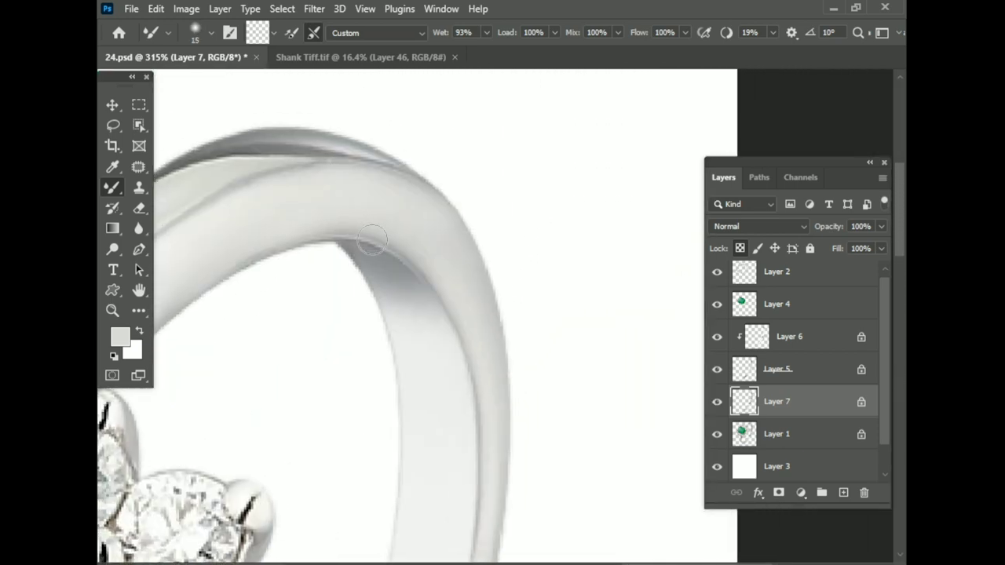
scroll(466, 350, down, 1)
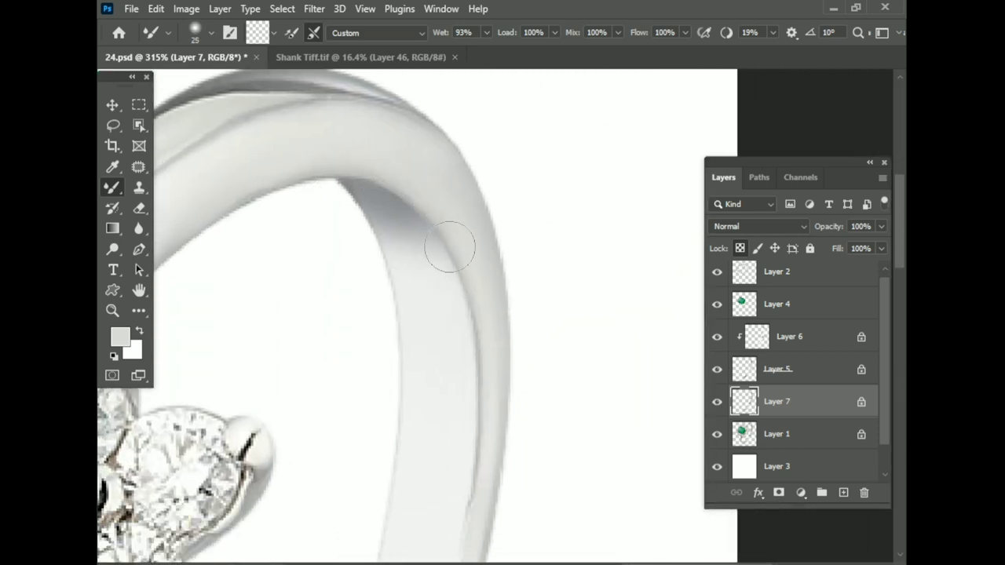
scroll(445, 243, down, 2)
scroll(424, 381, down, 2)
scroll(385, 426, down, 2)
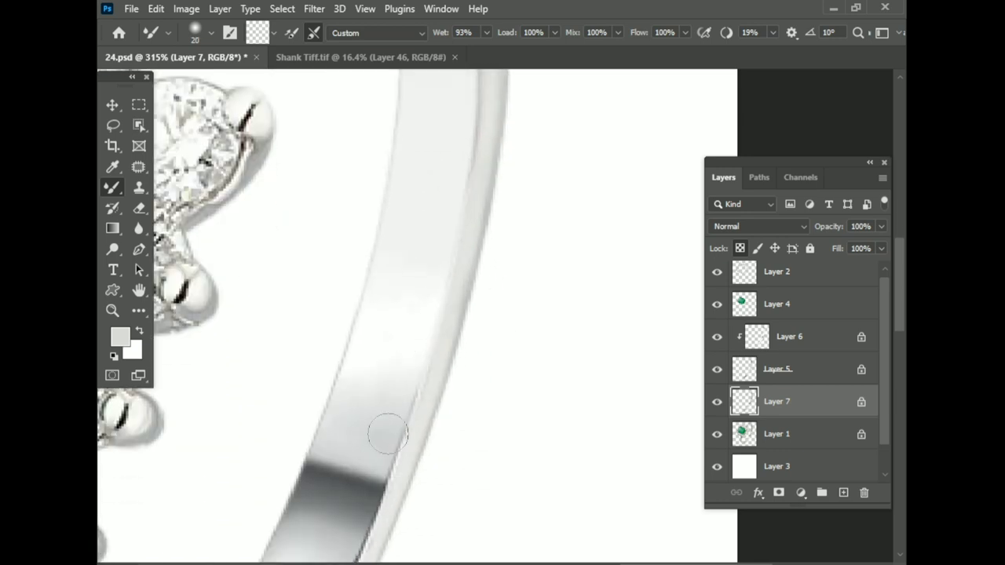
scroll(411, 300, down, 2)
scroll(411, 287, down, 1)
scroll(270, 418, down, 2)
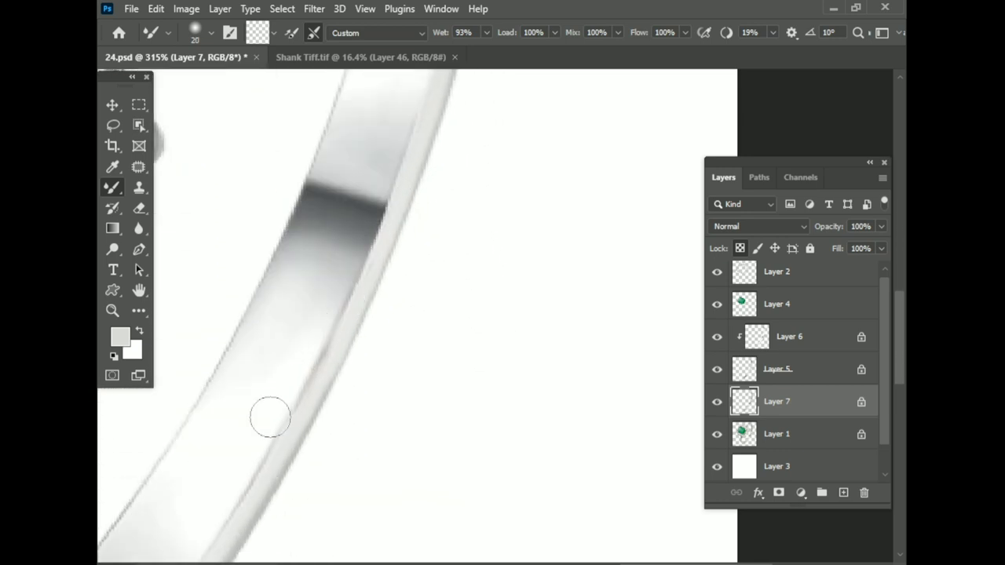
scroll(275, 409, down, 2)
drag(333, 370, 323, 445)
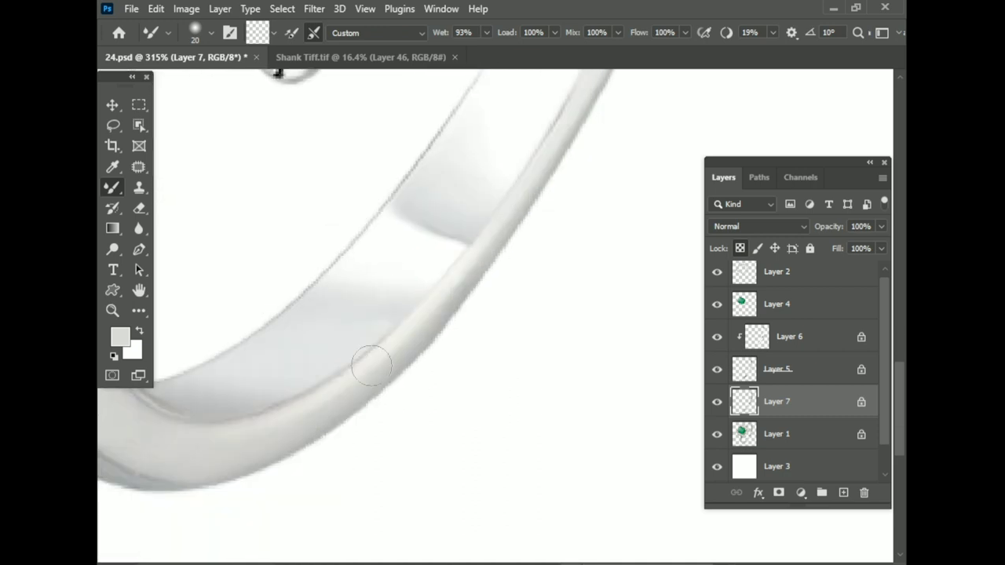
scroll(266, 265, up, 3)
drag(283, 395, 380, 501)
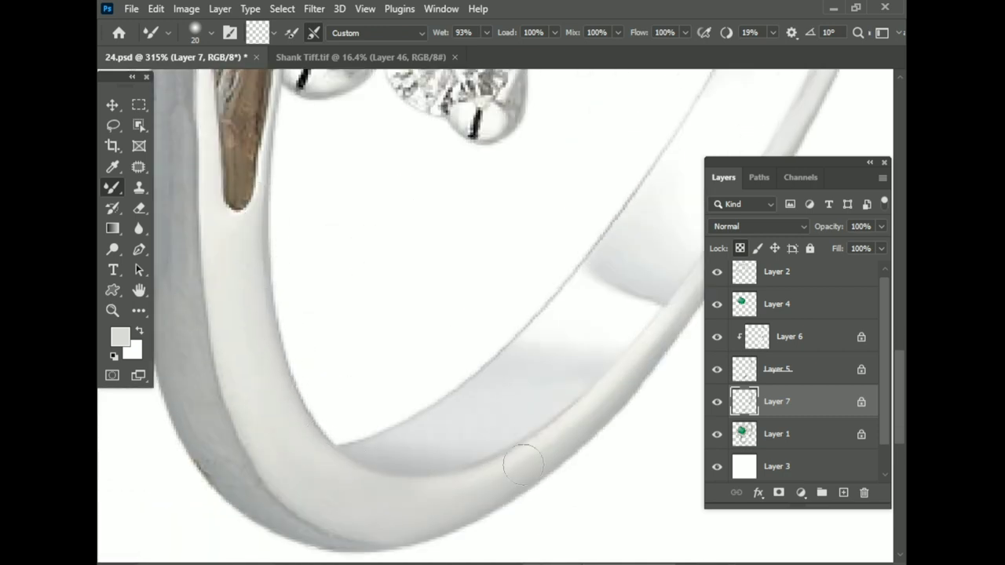
scroll(332, 353, down, 2)
scroll(285, 249, up, 2)
scroll(278, 327, up, 1)
key(bracketright)
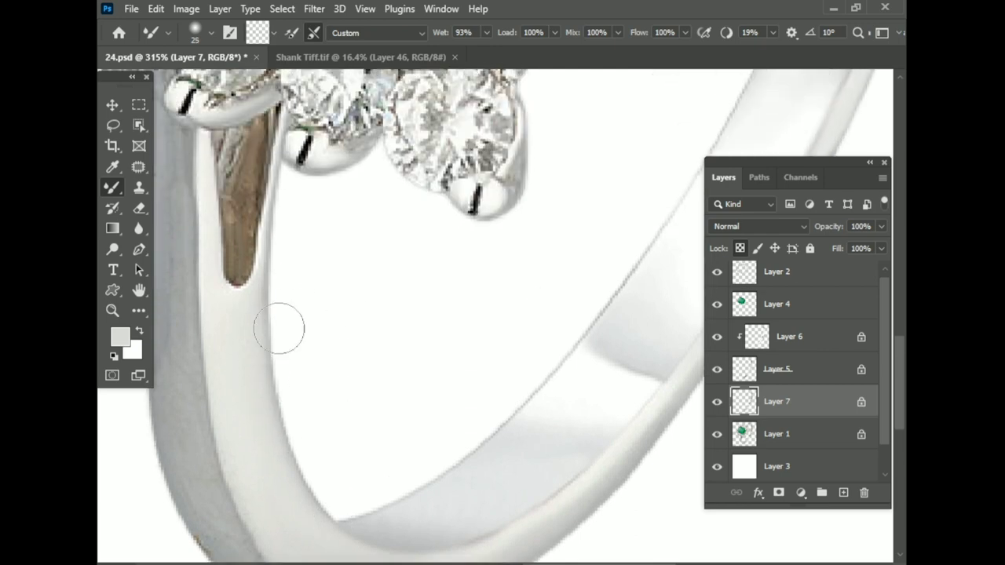
scroll(266, 315, down, 3)
scroll(270, 359, down, 1)
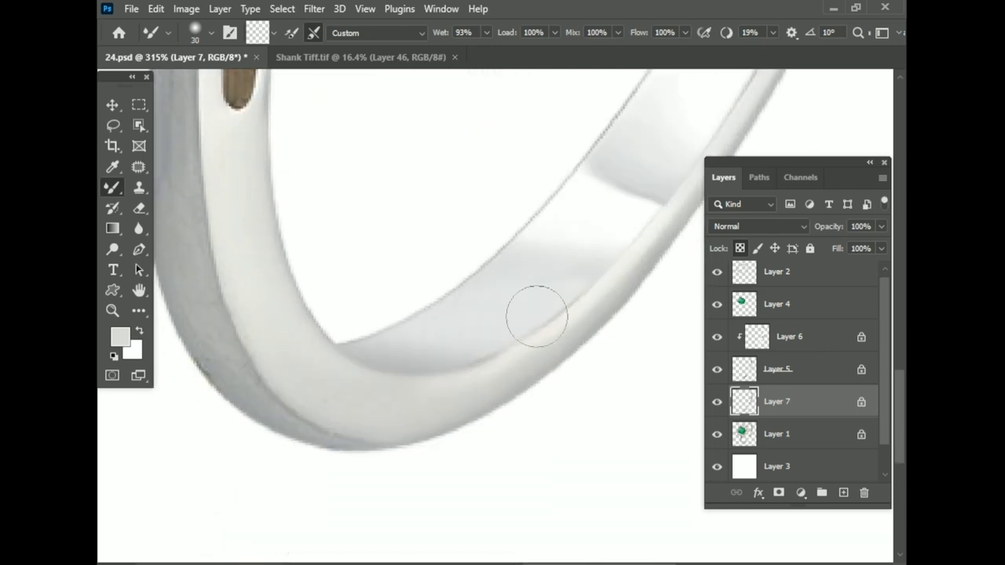
scroll(348, 376, up, 2)
scroll(303, 354, down, 3)
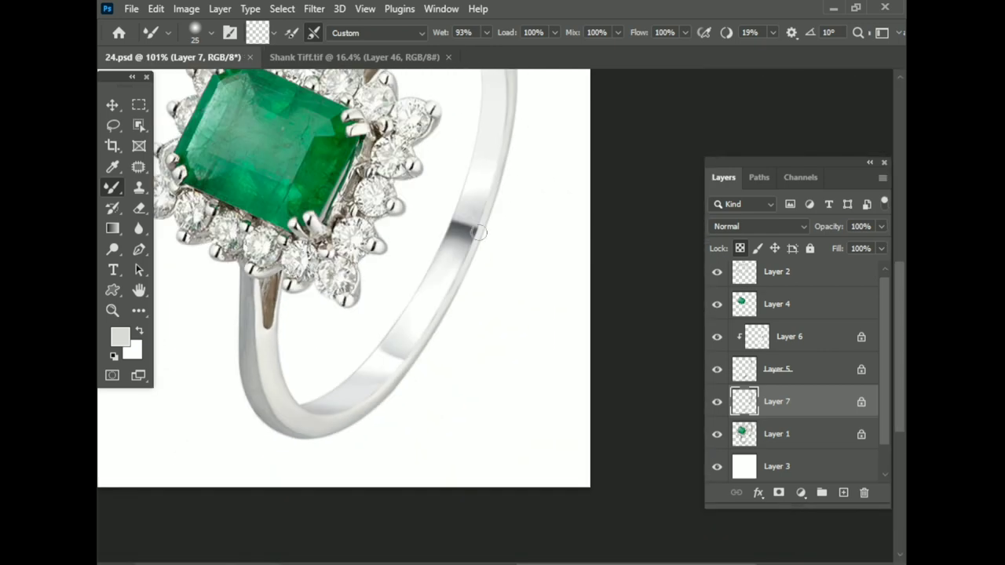
scroll(462, 126, up, 3)
scroll(328, 240, up, 2)
scroll(565, 251, down, 2)
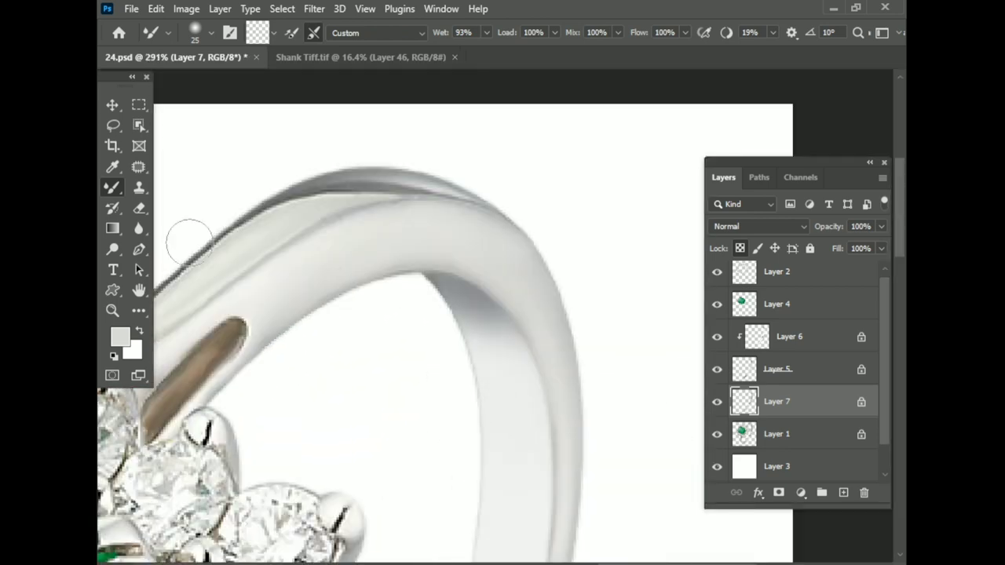
Switch from the Mixer Brush to the Brush Tool and set its size to 60.
right_click(113, 187)
click(188, 186)
key(bracketleft)
key(bracketleft)
key(bracketleft)
key(bracketleft)
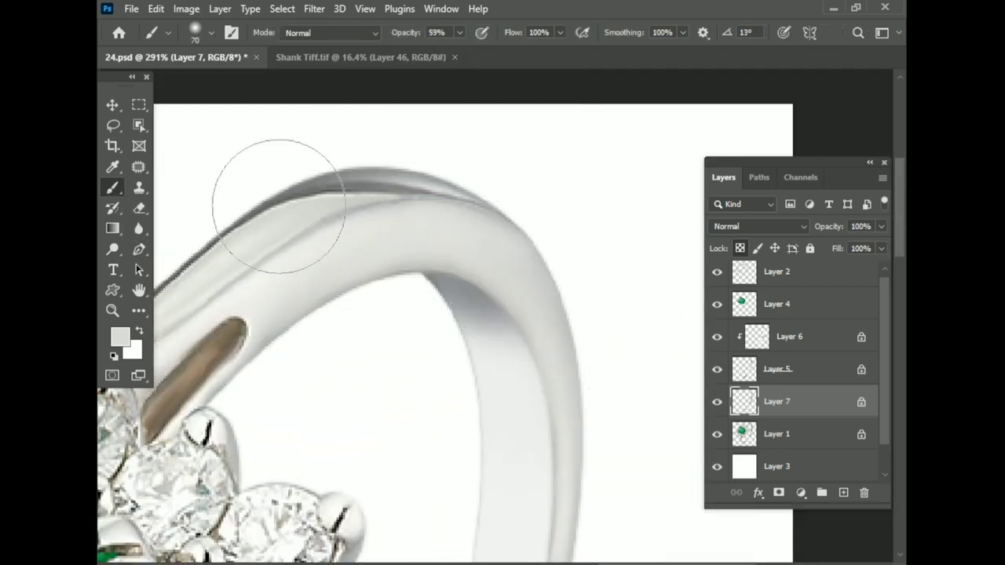
key(bracketleft)
scroll(478, 314, down, 2)
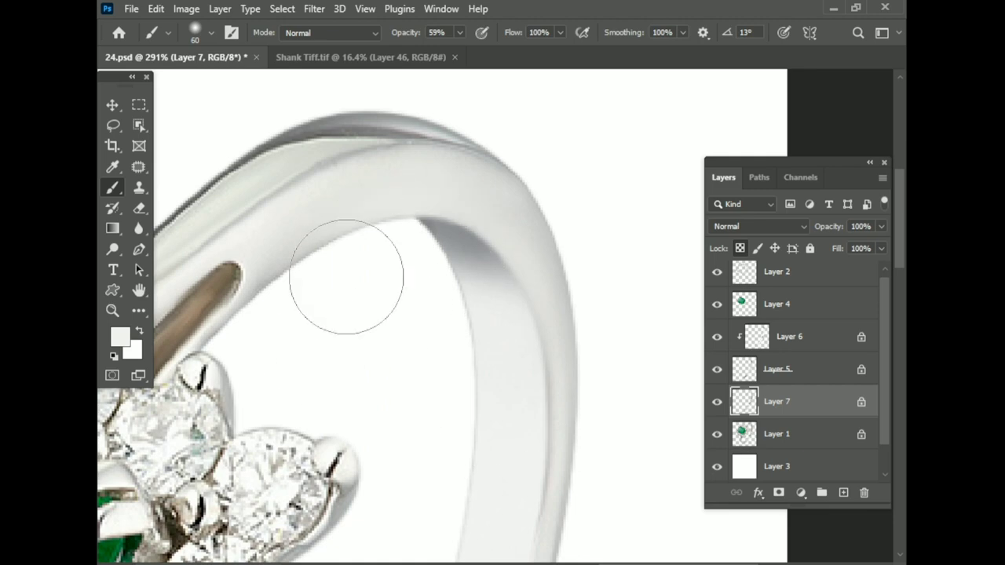
scroll(416, 252, down, 1)
scroll(481, 202, down, 1)
scroll(494, 347, down, 2)
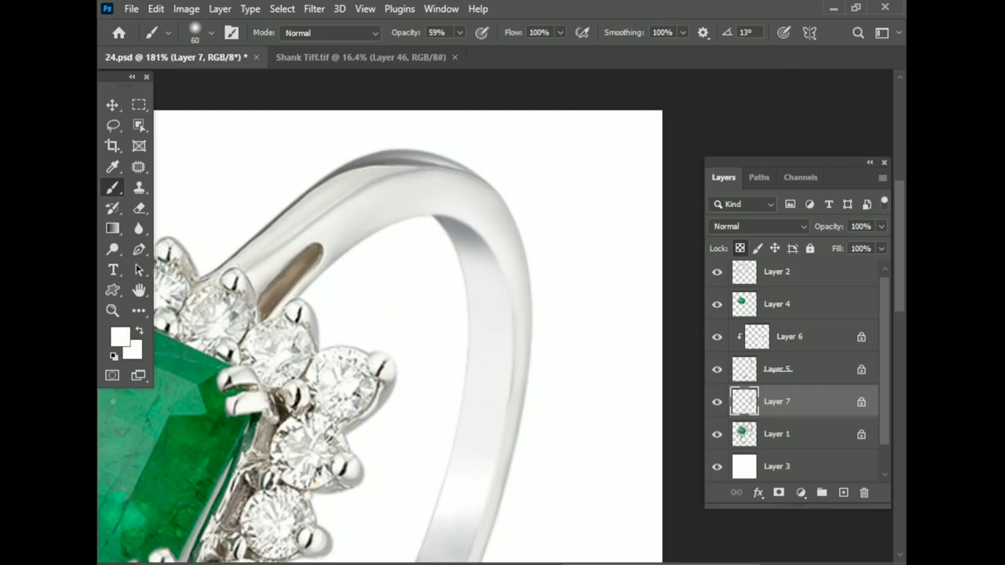
scroll(352, 442, up, 1)
scroll(500, 328, up, 2)
scroll(490, 325, down, 2)
scroll(399, 301, down, 1)
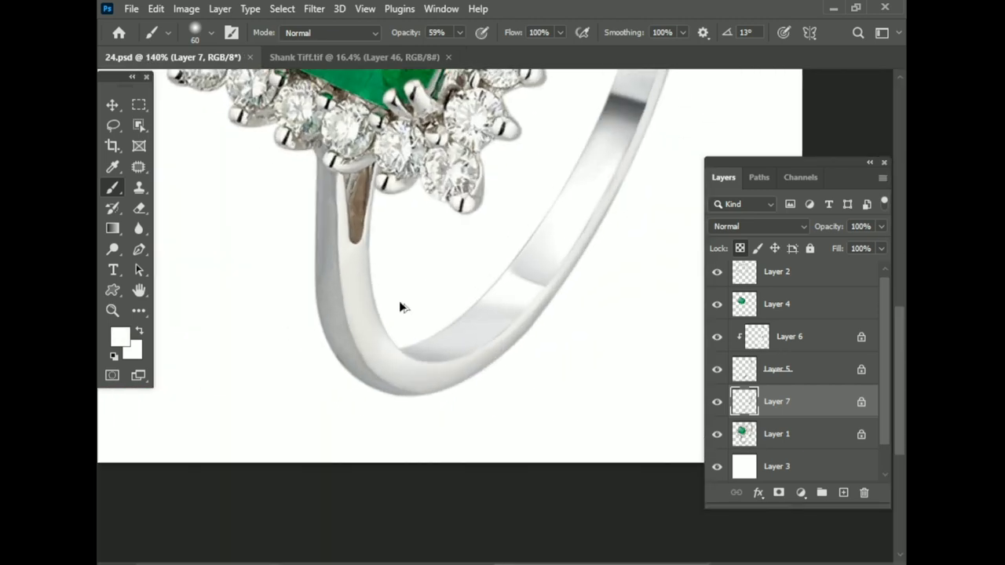
scroll(439, 313, down, 2)
On Layer 1, draw a curved Pen path along the shank's top edge.
click(785, 444)
key(p)
scroll(467, 110, up, 3)
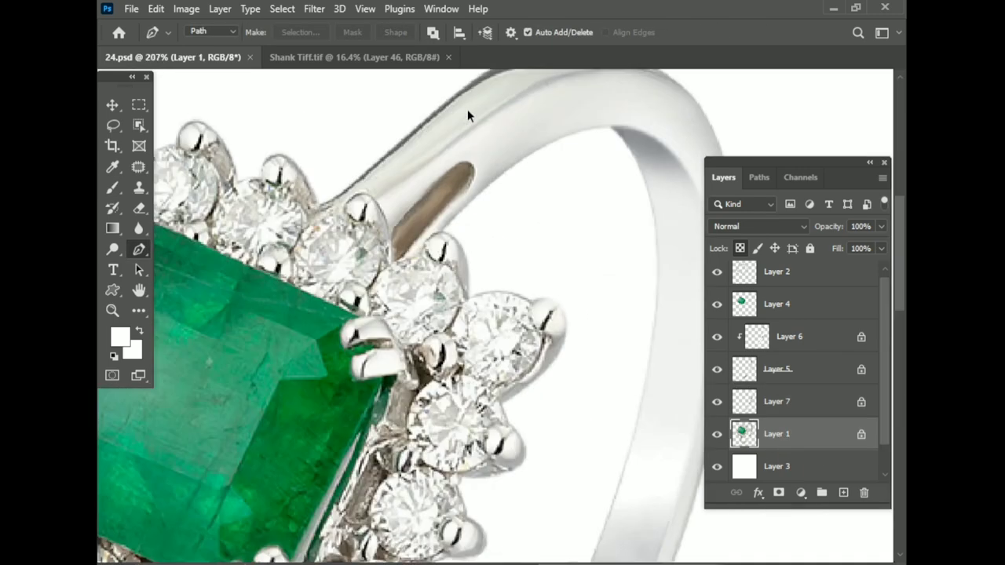
scroll(467, 109, up, 1)
scroll(321, 245, down, 3)
scroll(409, 262, up, 3)
drag(477, 200, 619, 125)
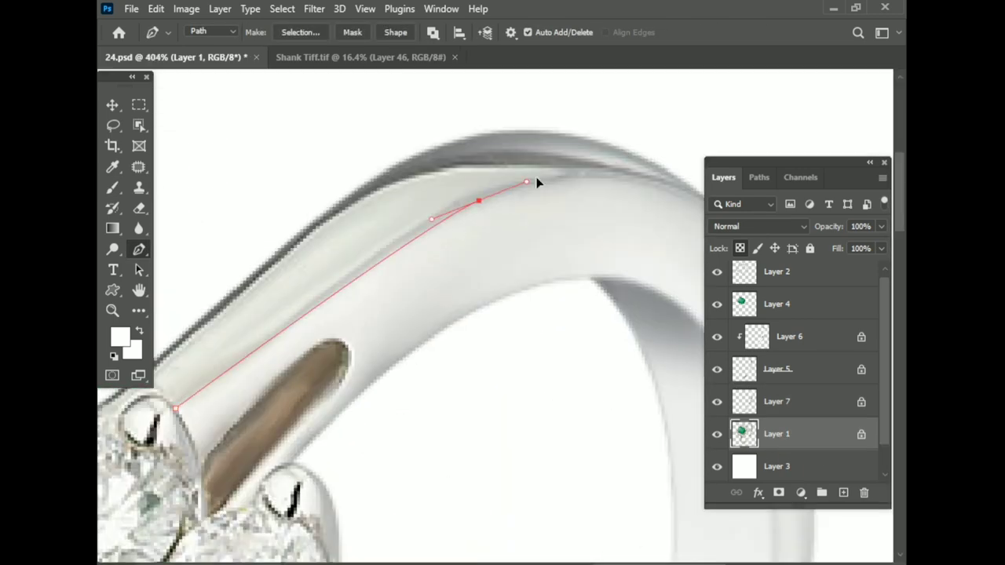
scroll(643, 238, down, 1)
scroll(643, 238, down, 1)
scroll(594, 307, down, 1)
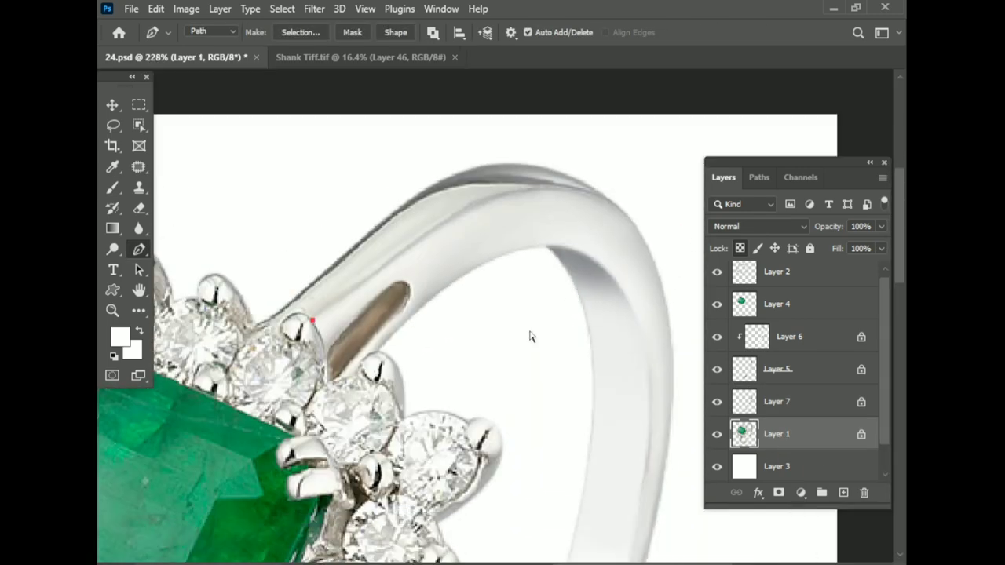
Save the work path as Path 5 and duplicate it as Path 5 copy.
click(758, 177)
click(756, 325)
drag(755, 328, 823, 434)
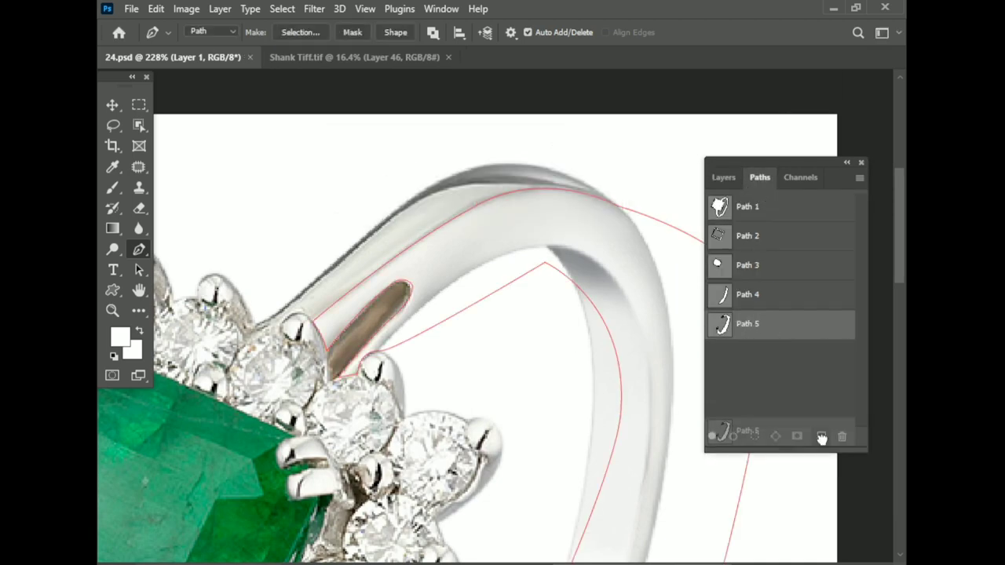
drag(756, 323, 821, 436)
scroll(438, 385, down, 2)
Delete a stretch of anchors from Path 5 copy with the Delete Anchor Point Tool.
right_click(138, 249)
click(225, 307)
scroll(424, 266, up, 3)
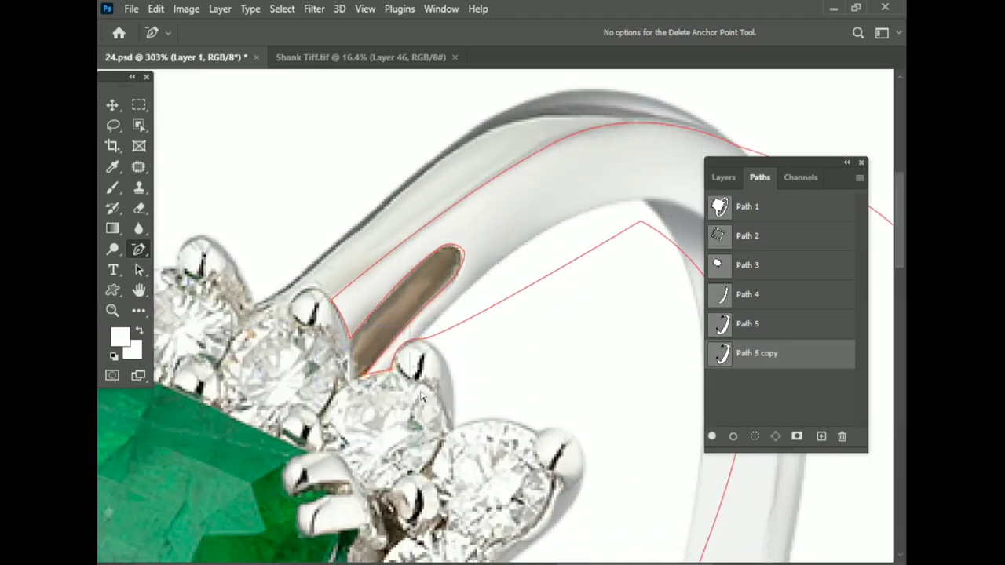
scroll(636, 228, down, 3)
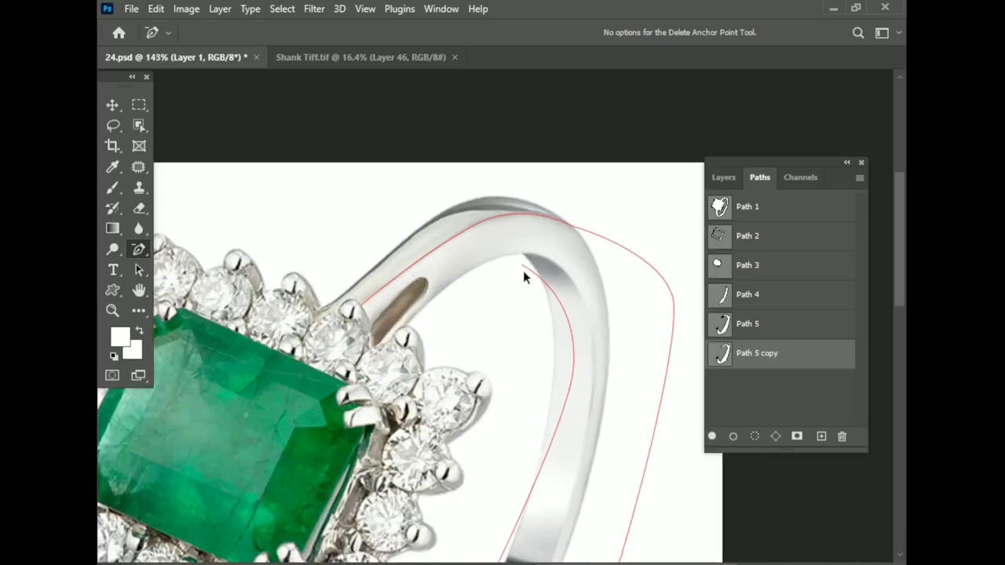
drag(499, 243, 735, 465)
key(Delete)
scroll(561, 348, up, 2)
scroll(552, 409, down, 3)
scroll(552, 409, down, 3)
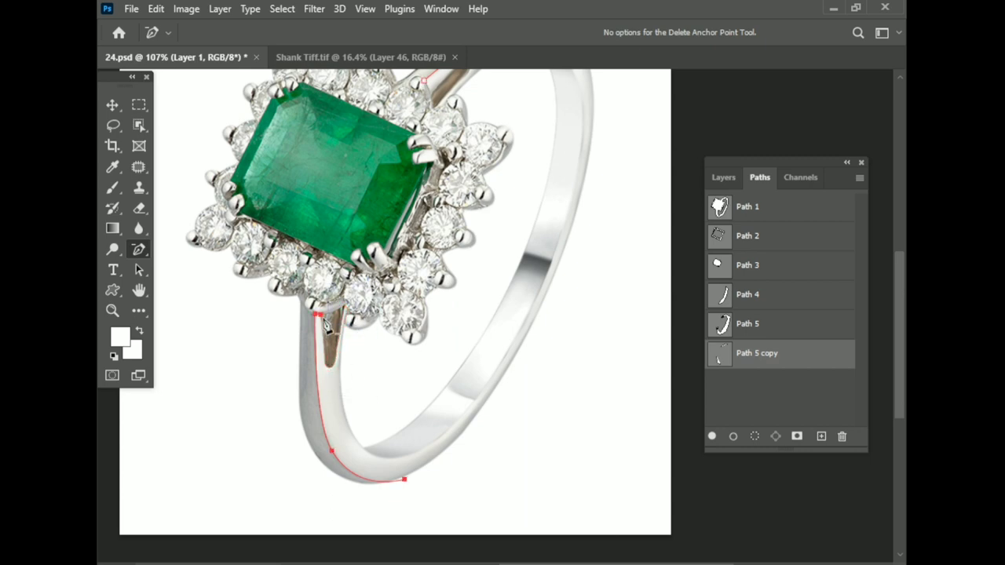
scroll(402, 418, down, 3)
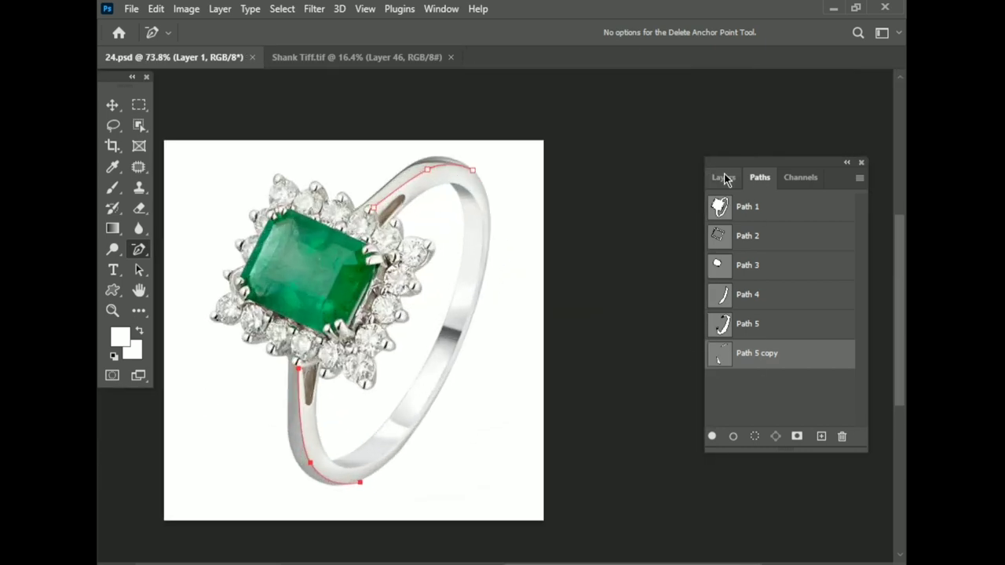
Return to Layers and pick up the existing path's endpoint on the shank top.
click(723, 177)
scroll(489, 124, up, 2)
scroll(489, 124, up, 2)
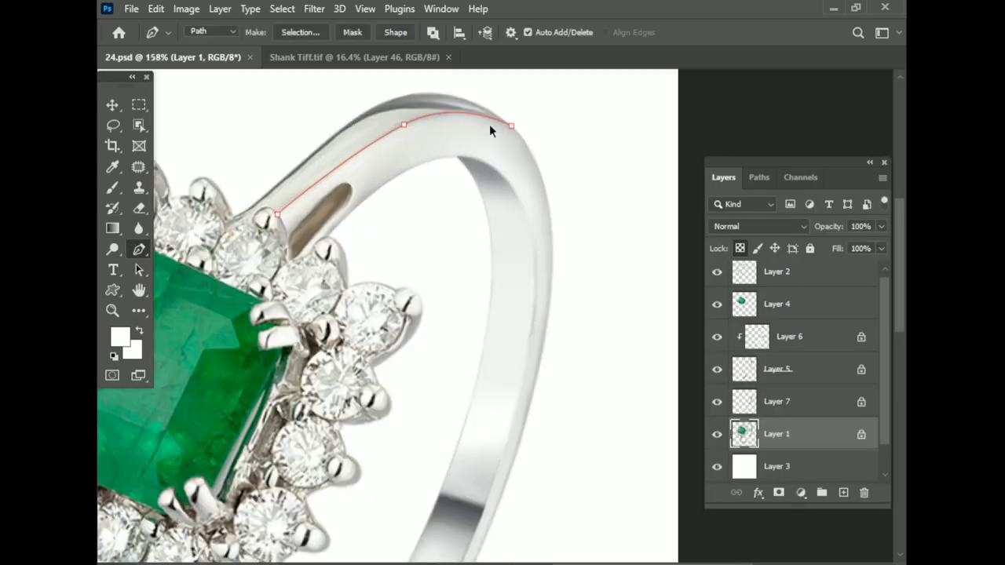
click(510, 125)
scroll(482, 258, up, 3)
scroll(226, 387, up, 4)
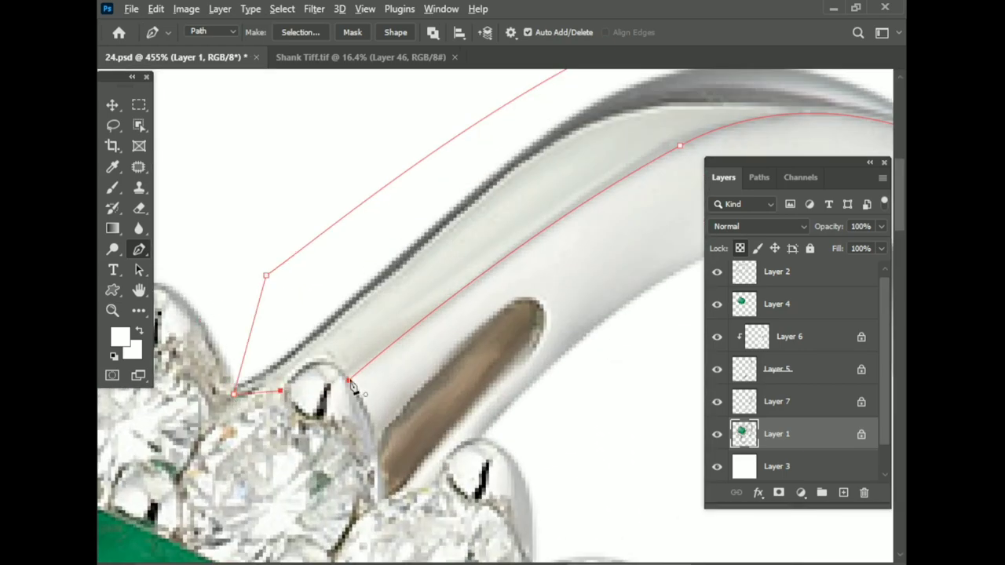
scroll(390, 428, down, 3)
scroll(414, 348, down, 2)
scroll(599, 314, up, 2)
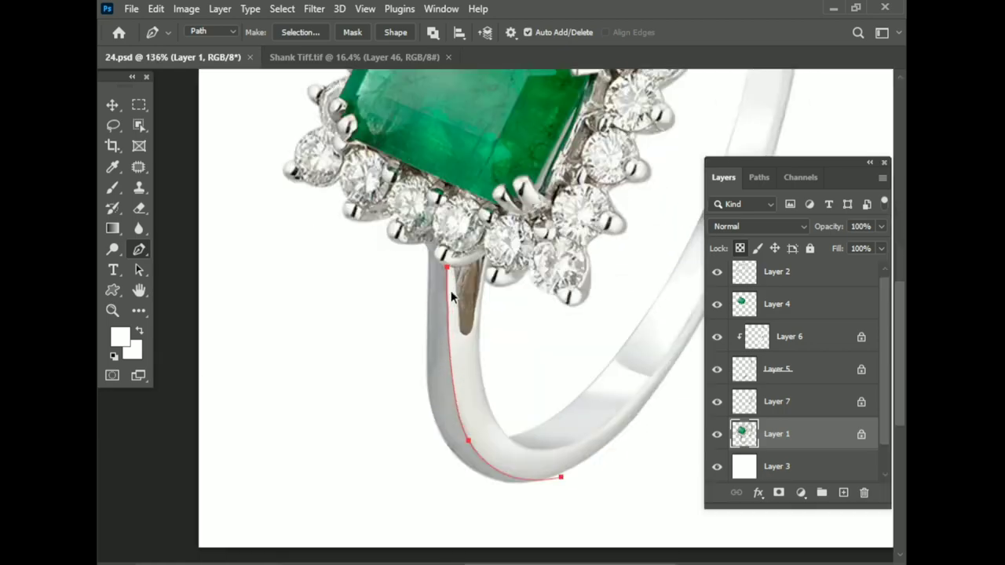
scroll(460, 288, up, 2)
scroll(255, 363, down, 3)
scroll(277, 281, up, 4)
scroll(277, 281, up, 2)
Extend the path around the prong base where the shank meets the prong.
click(275, 282)
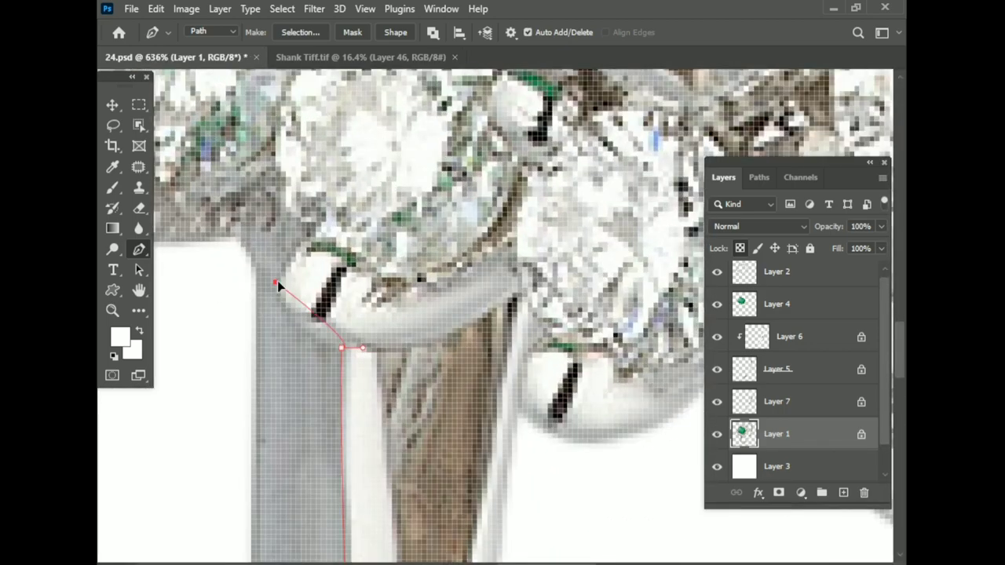
click(302, 243)
scroll(286, 271, up, 2)
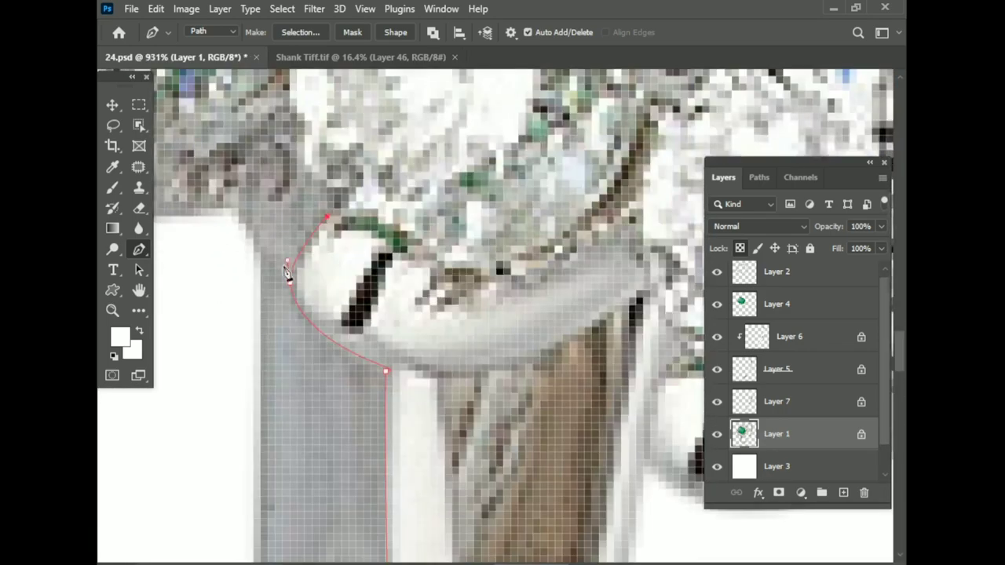
scroll(295, 242, down, 3)
scroll(378, 210, up, 3)
click(377, 209)
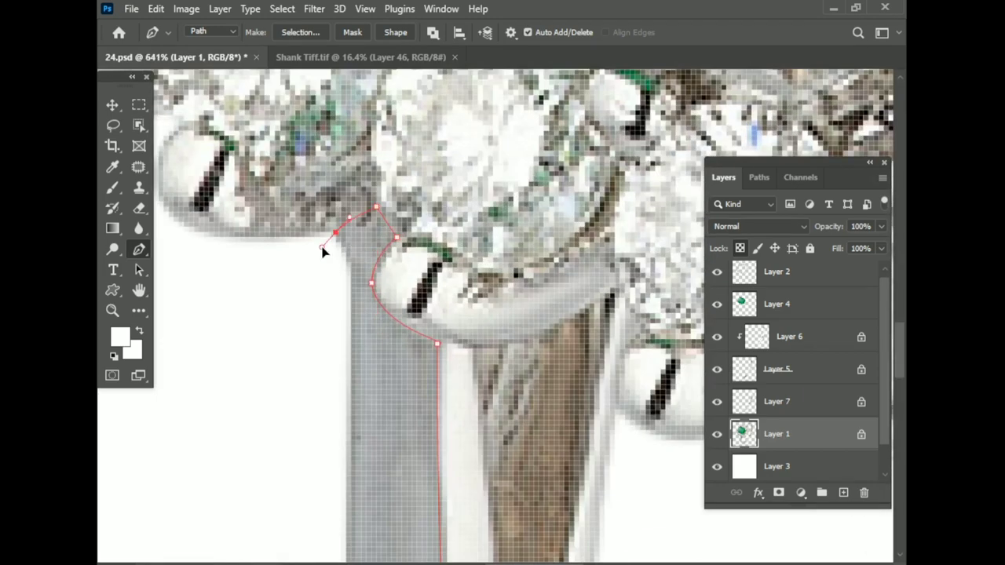
scroll(322, 250, down, 3)
scroll(353, 183, up, 3)
scroll(369, 269, up, 1)
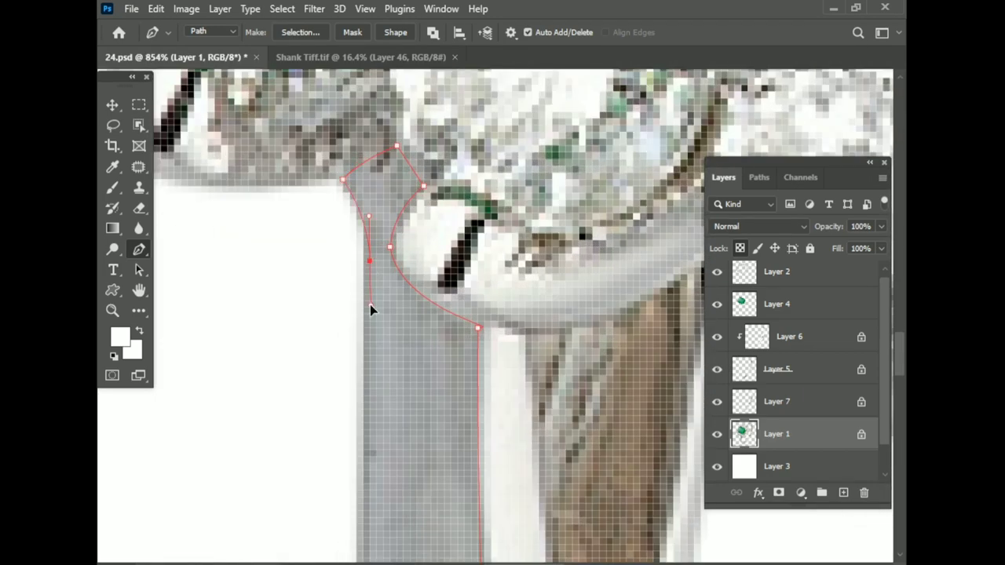
Continue the path down the shank's left edge and back along its bottom with curved points.
click(370, 306)
scroll(369, 306, down, 3)
scroll(365, 421, up, 3)
click(361, 503)
scroll(361, 503, down, 3)
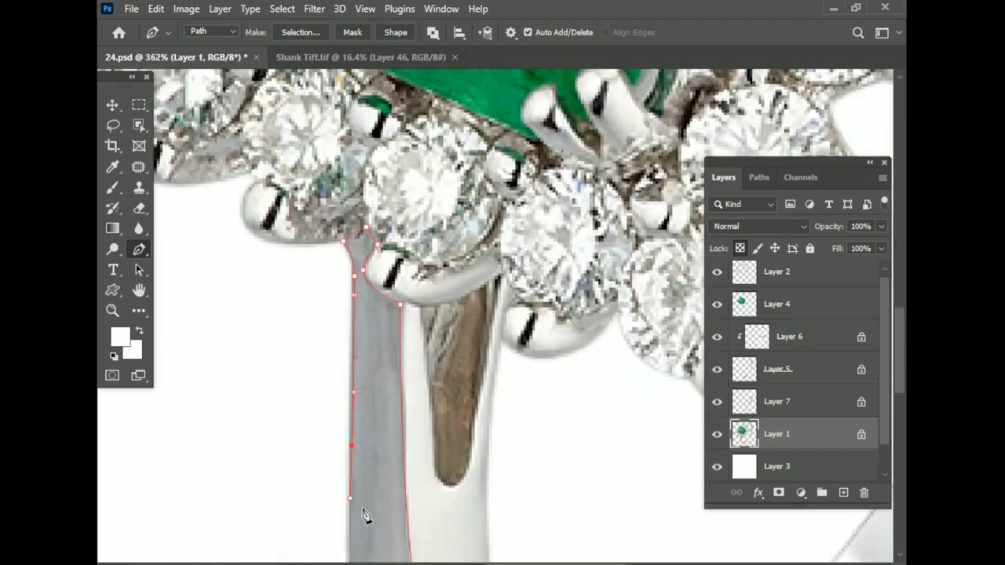
scroll(395, 436, up, 3)
drag(396, 419, 466, 531)
scroll(357, 393, up, 2)
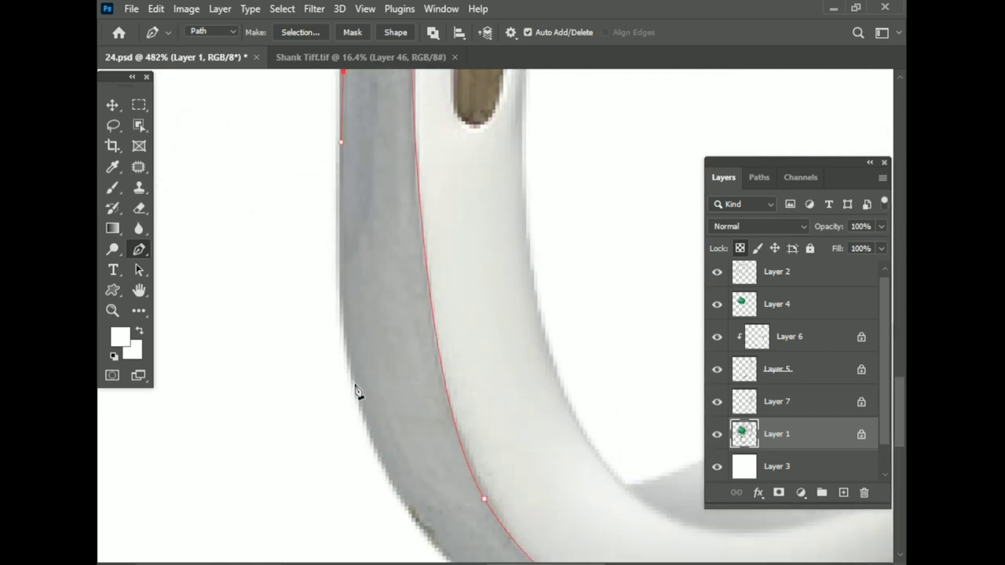
scroll(383, 471, down, 3)
scroll(291, 422, up, 3)
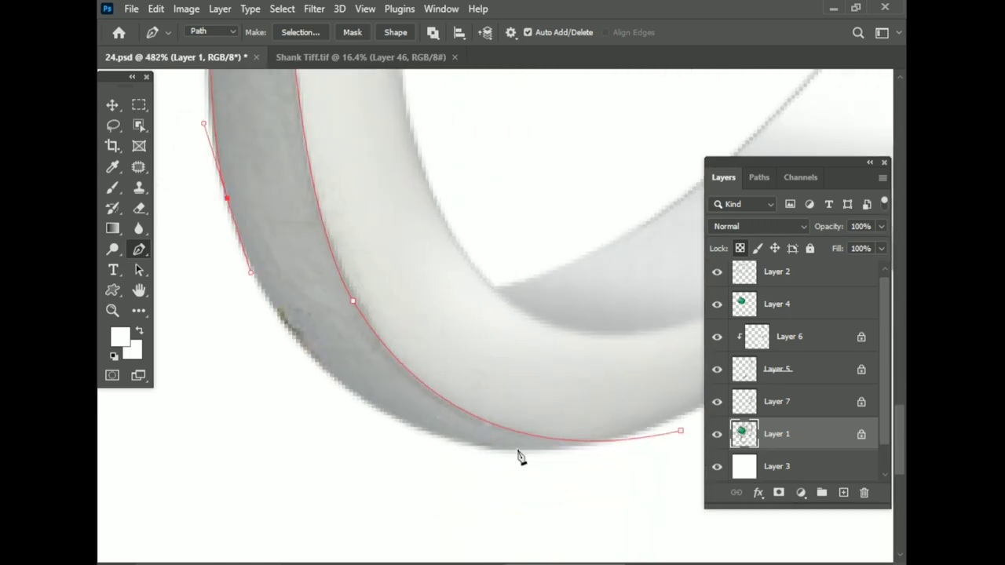
mouse_move(517, 450)
mouse_down()
mouse_move(701, 493)
mouse_move(726, 476)
mouse_up()
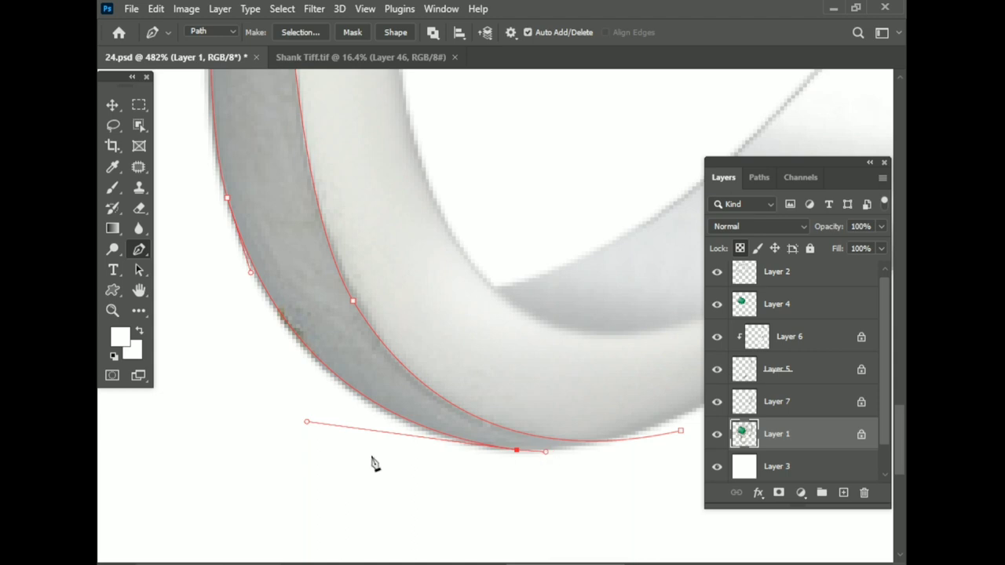
scroll(372, 464, down, 1)
scroll(475, 469, up, 1)
drag(515, 448, 579, 432)
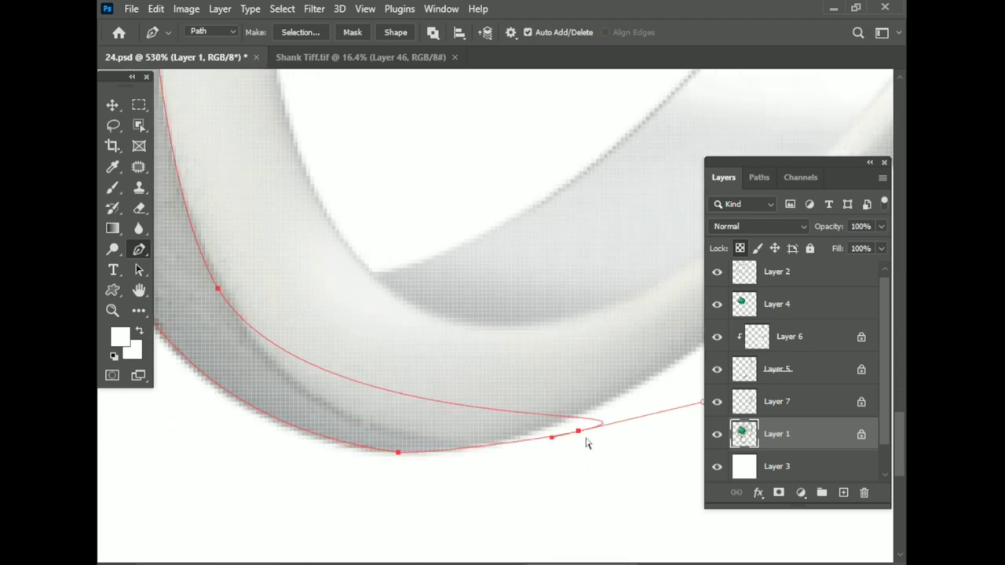
Save the document and delete the stray anchor point from the upper path.
key(ctrl+s)
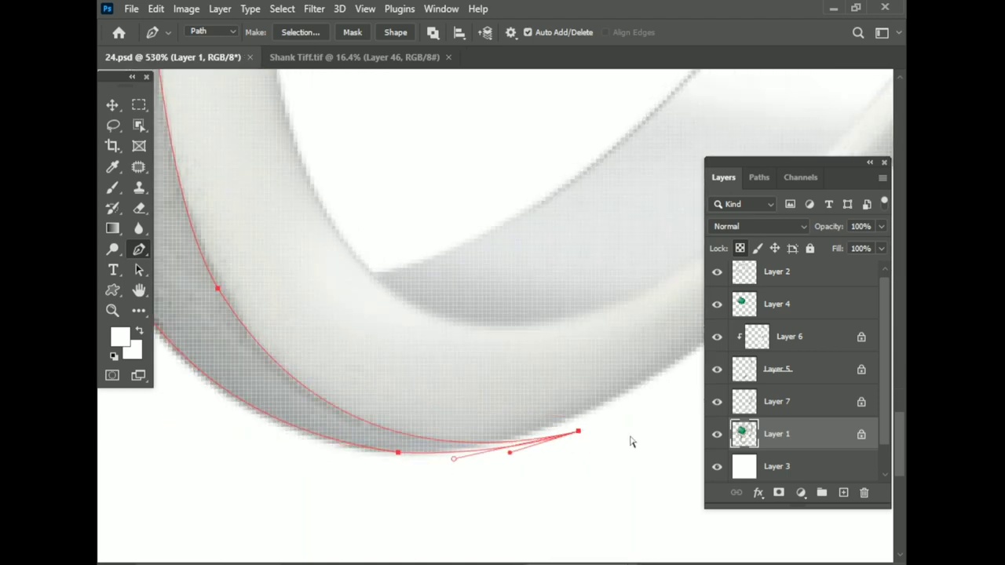
scroll(631, 442, down, 5)
scroll(630, 442, down, 2)
scroll(377, 157, up, 3)
right_click(139, 248)
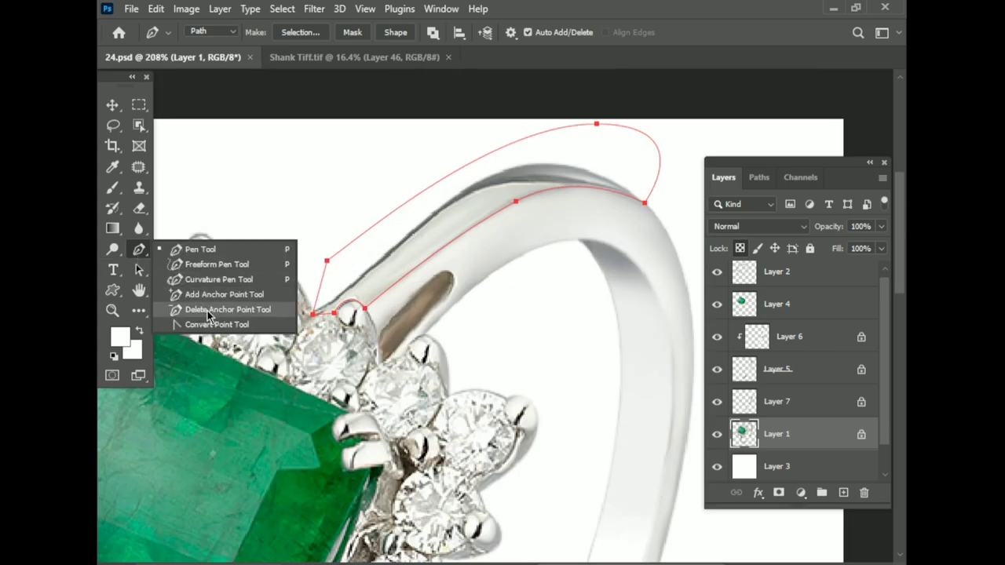
click(208, 314)
scroll(377, 235, up, 2)
scroll(471, 236, up, 1)
click(562, 239)
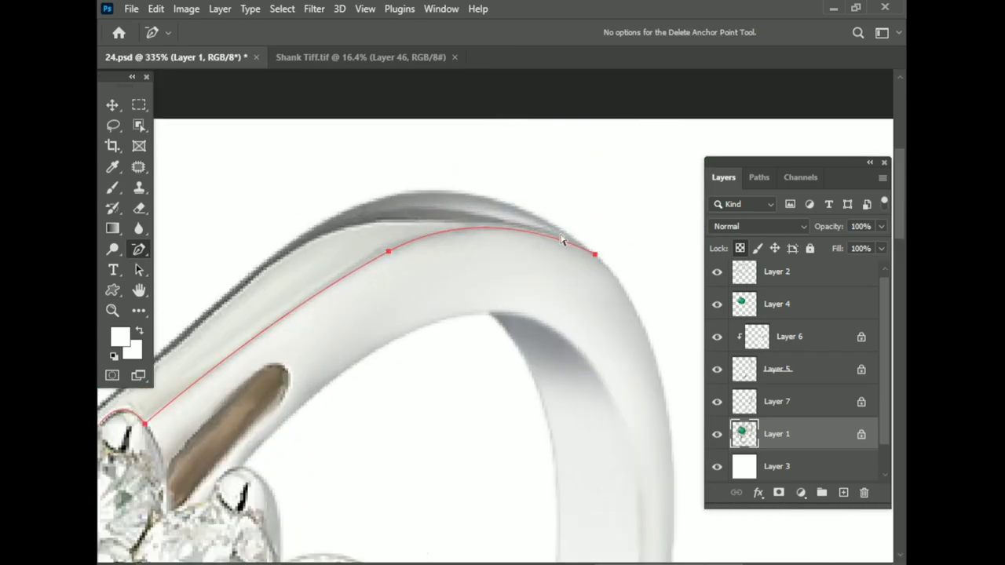
scroll(307, 325, down, 1)
Extend the path with a curved point along the shank's top edge.
key(p)
scroll(306, 357, up, 1)
scroll(307, 357, up, 1)
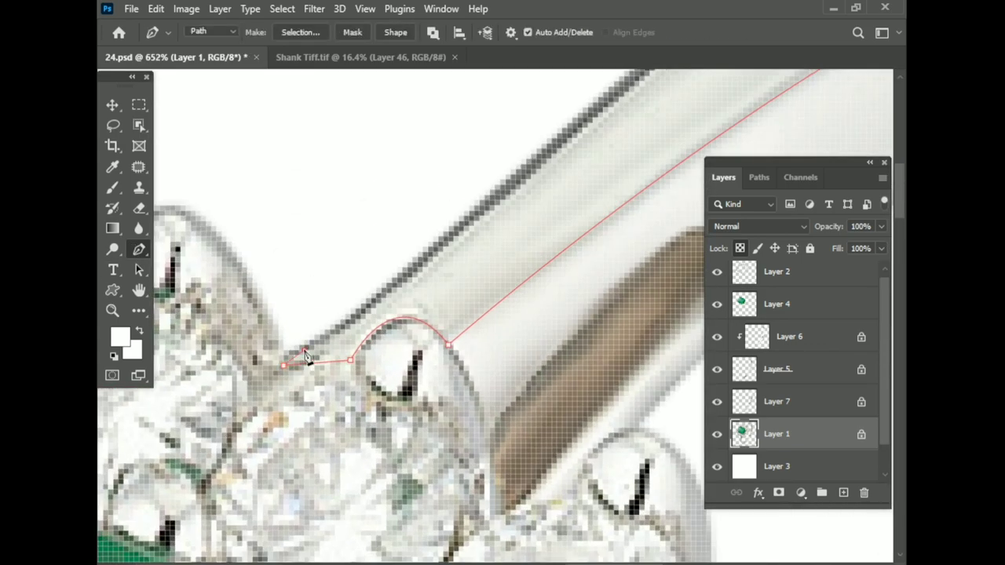
drag(474, 259, 453, 285)
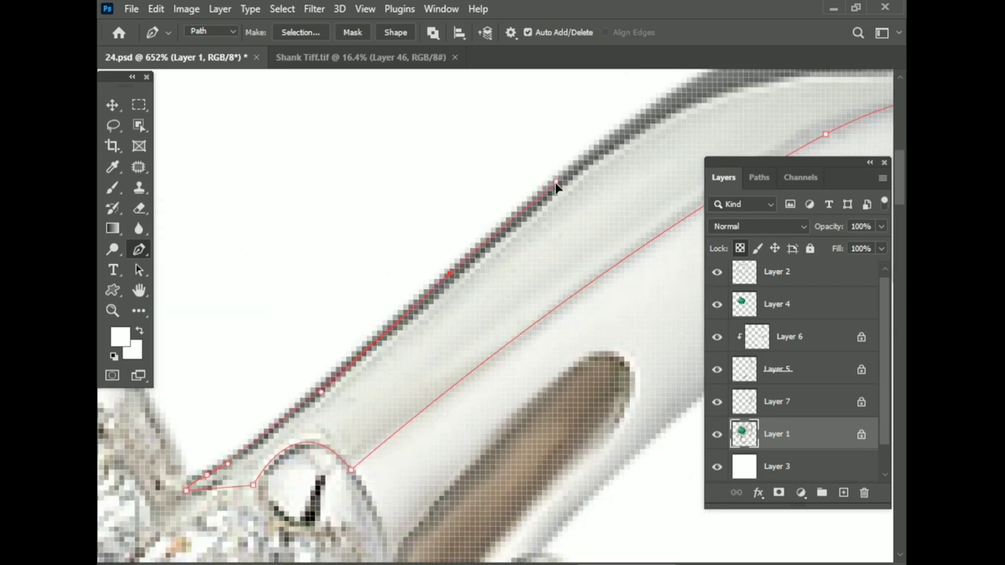
drag(555, 186, 361, 316)
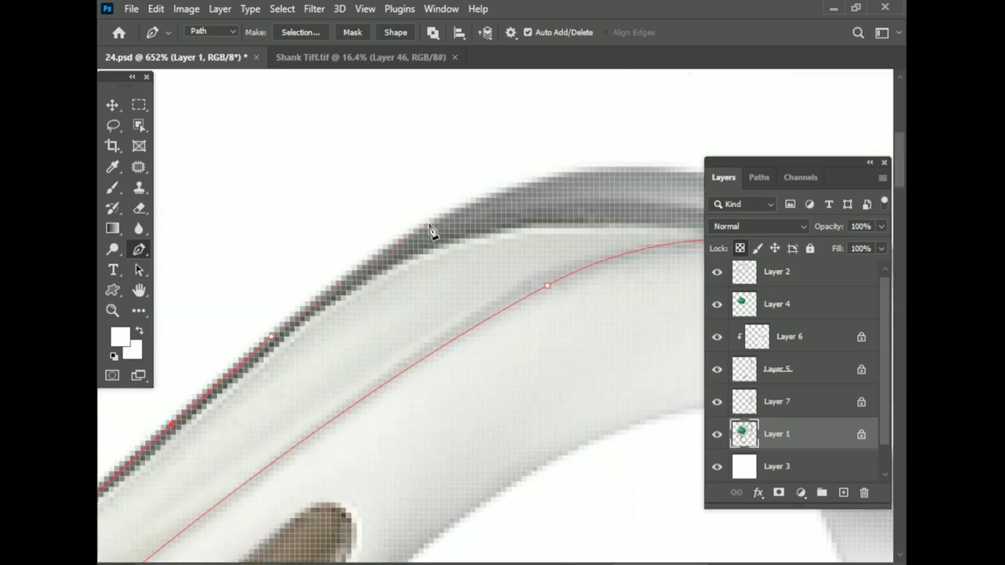
scroll(463, 231, right, 3)
scroll(558, 217, right, 2)
drag(555, 214, 747, 271)
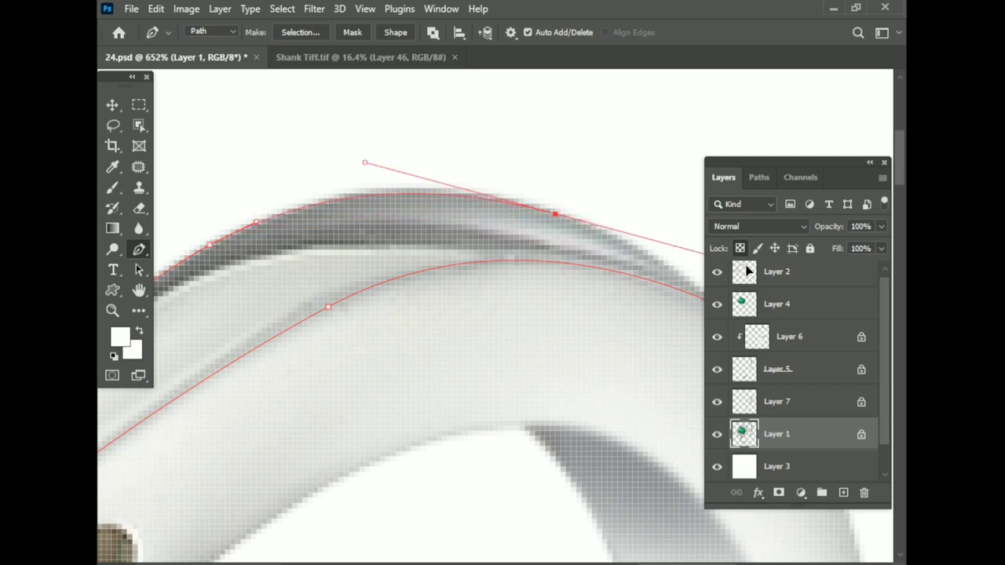
scroll(528, 236, down, 2)
scroll(528, 235, right, 5)
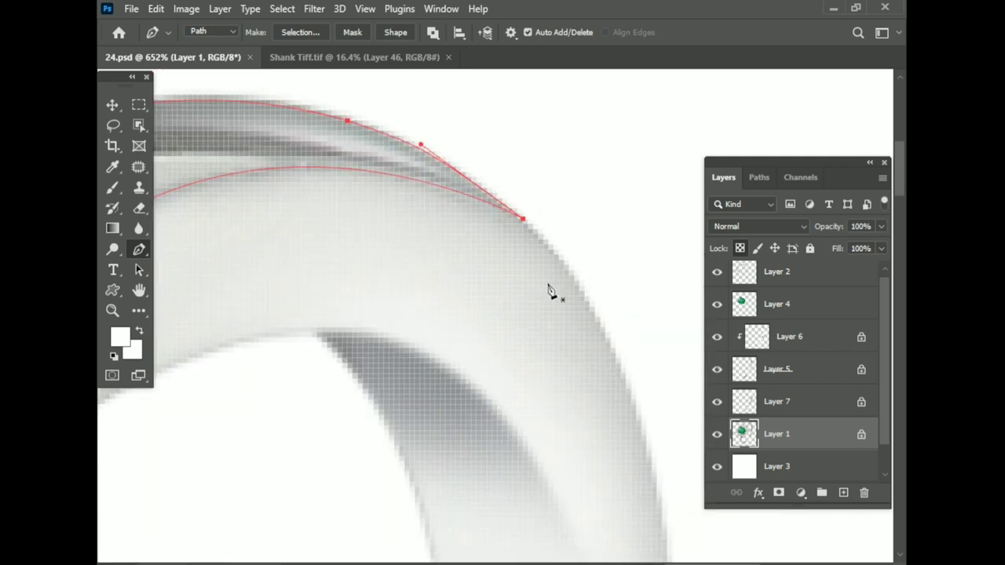
scroll(549, 287, down, 5)
scroll(471, 298, down, 3)
scroll(453, 299, up, 2)
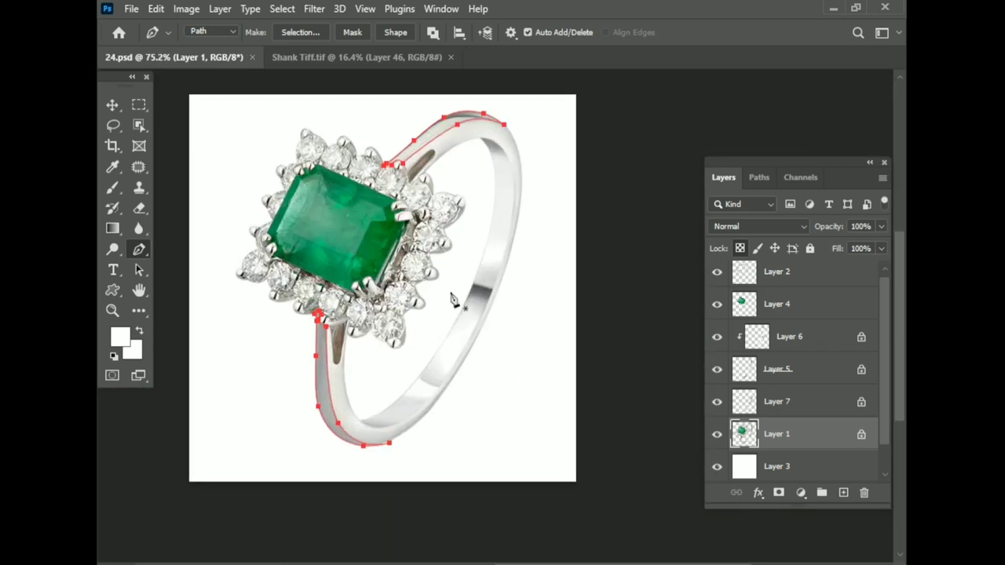
Turn Path 5 copy into a selection and create the new Layer 8.
click(760, 177)
right_click(332, 400)
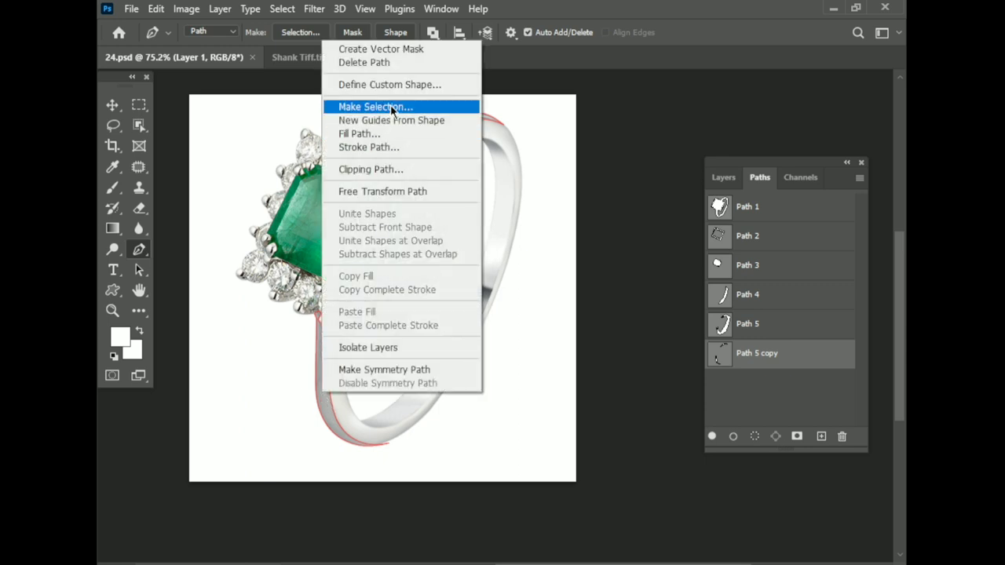
click(390, 104)
key(Return)
click(726, 180)
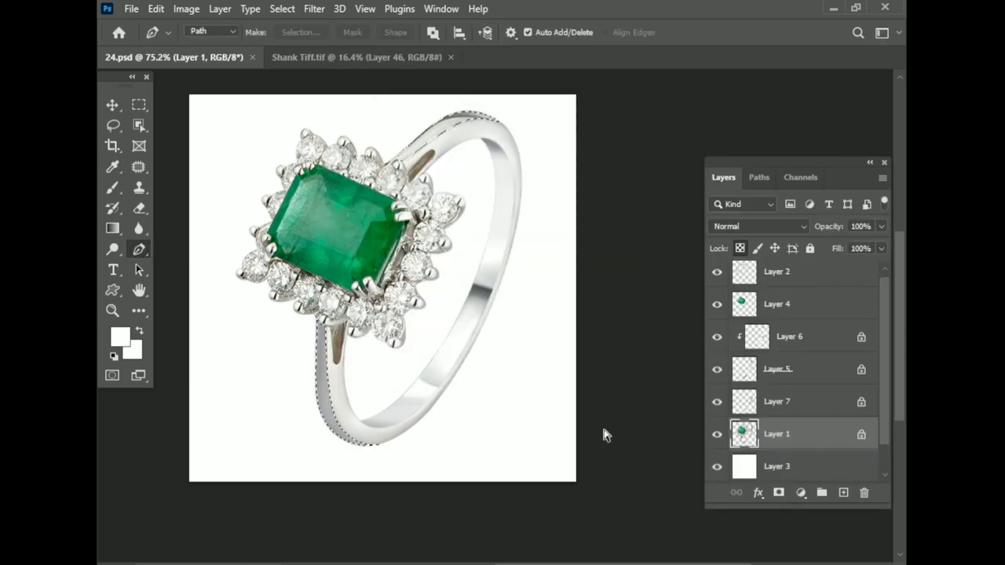
key(ctrl+j)
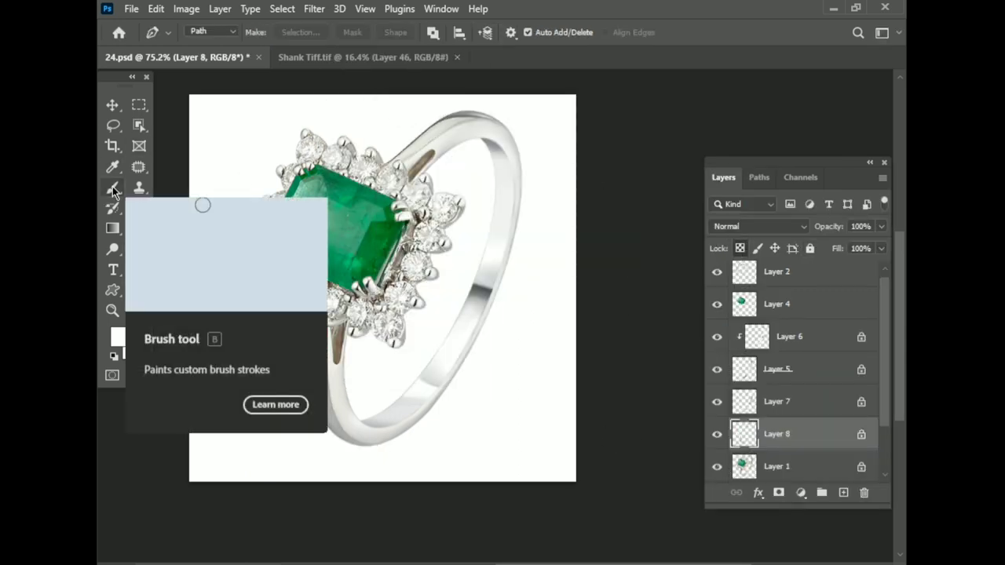
Switch to the brush with Layer 8 active and zoom around the ring shank to inspect it.
click(112, 187)
scroll(589, 289, up, 5)
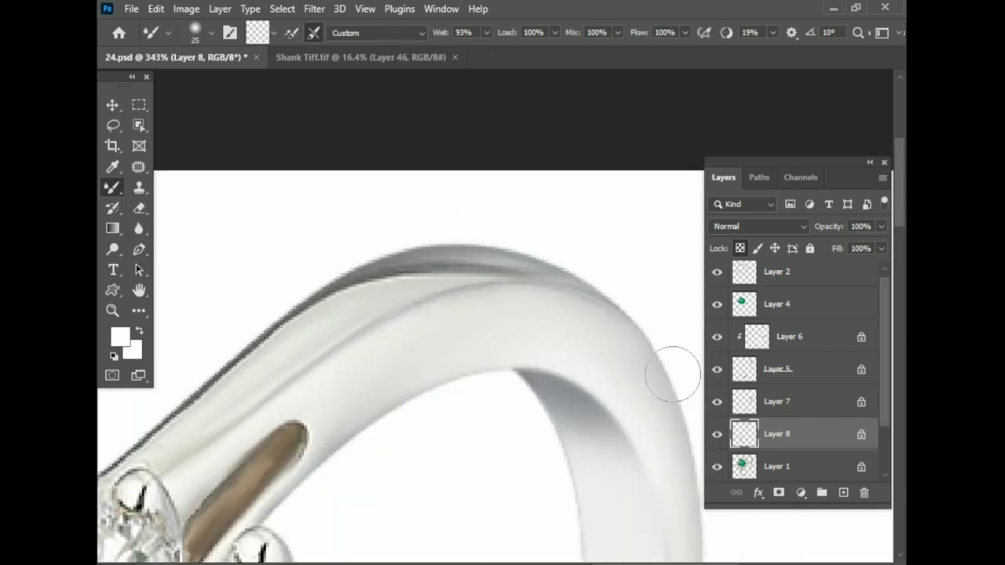
scroll(565, 262, down, 2)
scroll(565, 332, up, 2)
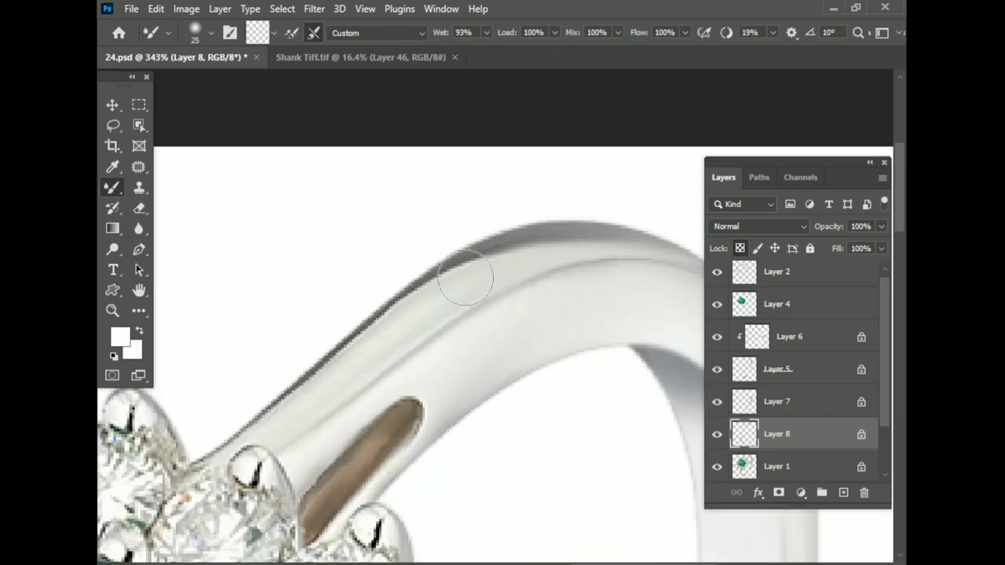
scroll(487, 259, down, 1)
scroll(549, 338, down, 5)
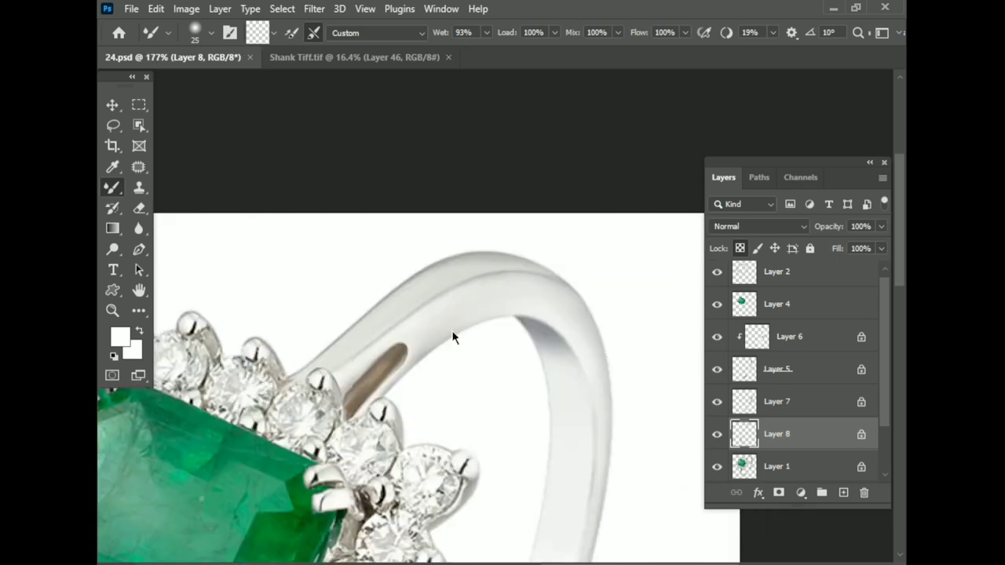
scroll(392, 340, down, 1)
Switch to the regular Brush, sample a near-white from the ring, and set opacity to 61%.
key(shift+b)
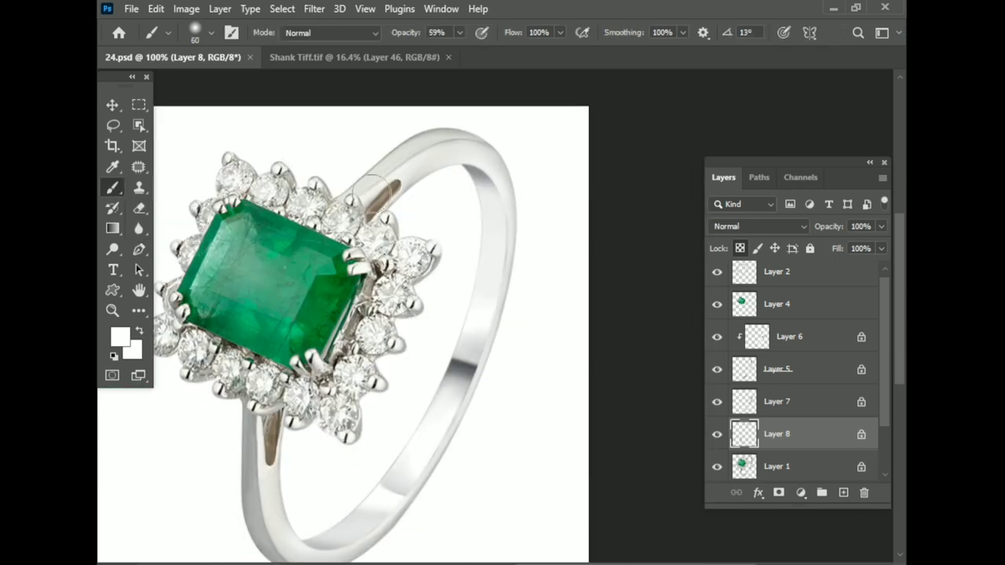
scroll(410, 225, up, 1)
scroll(410, 225, up, 1)
key(1)
key(3)
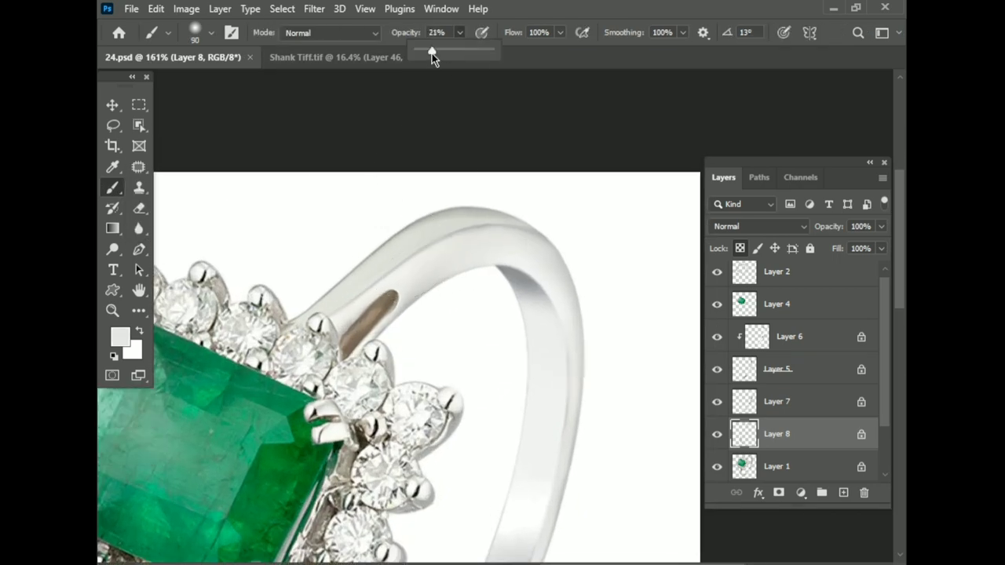
scroll(314, 280, up, 1)
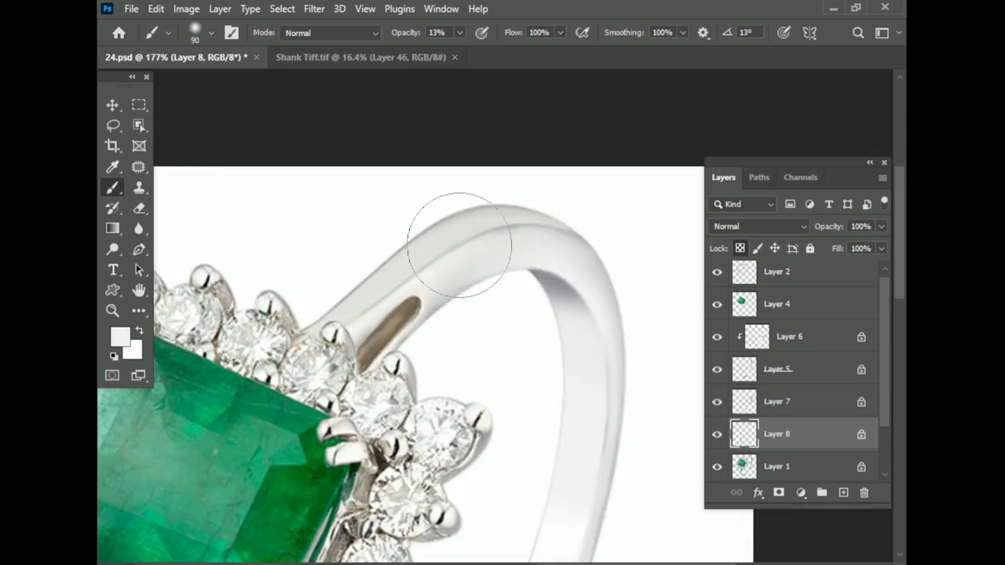
scroll(481, 217, up, 2)
scroll(507, 224, down, 1)
scroll(526, 235, down, 1)
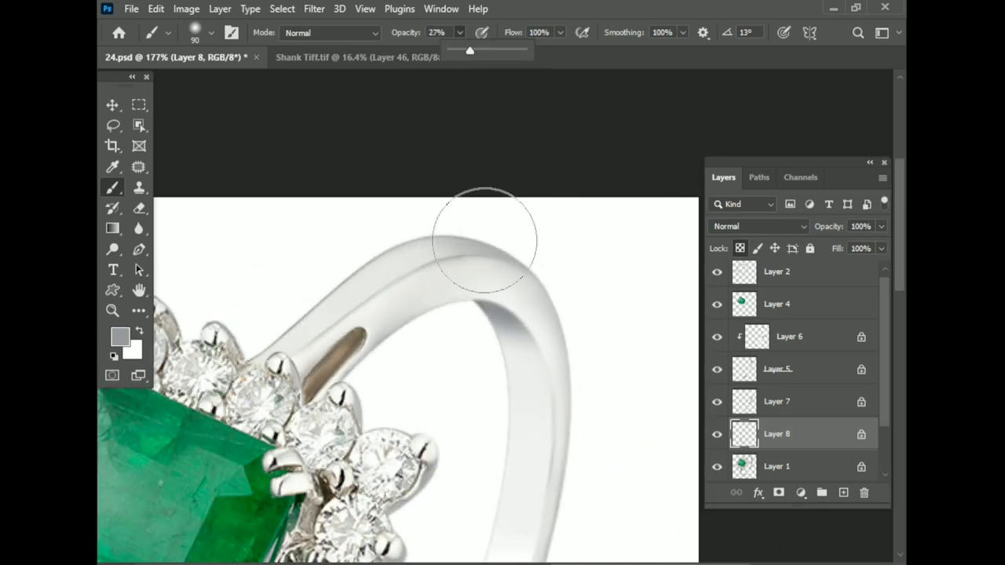
key(2)
key(7)
scroll(608, 296, up, 2)
alt+click(382, 366)
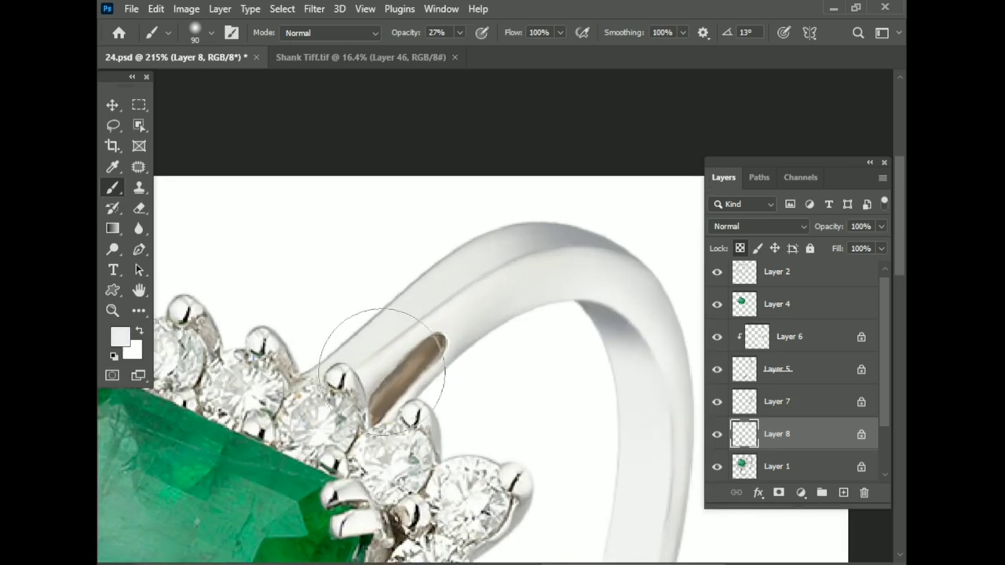
drag(473, 53, 485, 52)
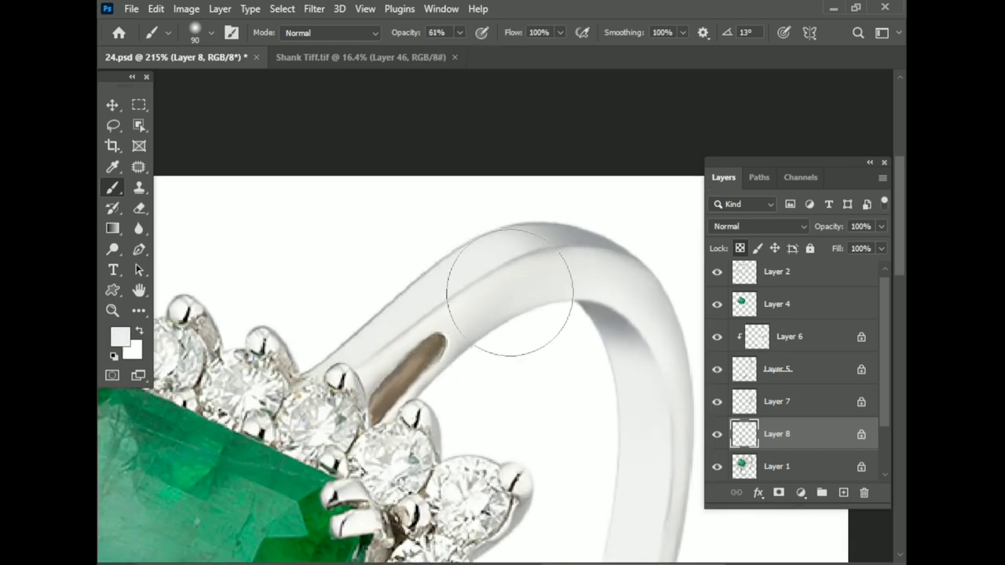
Sample light and mid greys and paint over the shank's edge line, then switch to Layer 1.
scroll(442, 411, down, 2)
scroll(471, 377, down, 3)
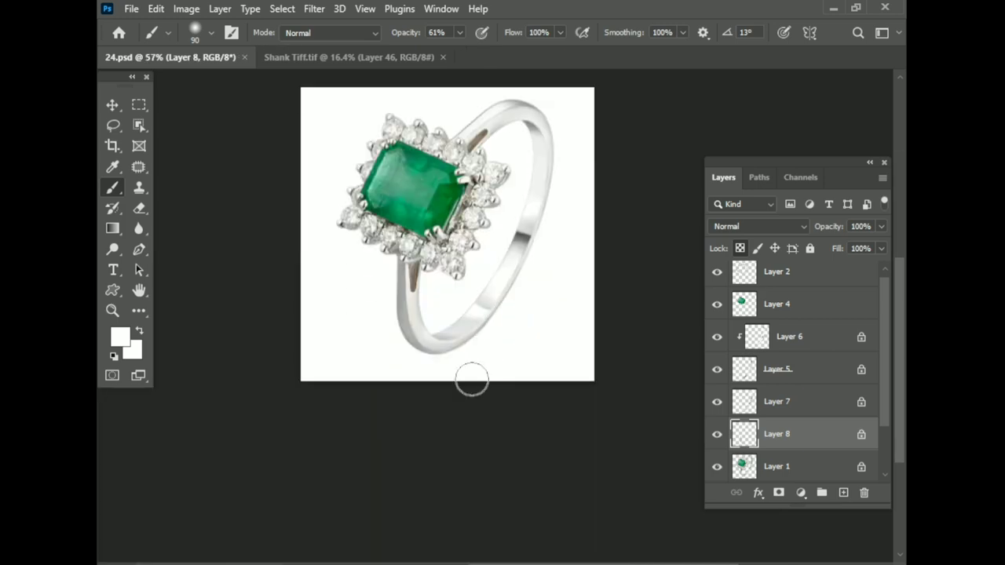
scroll(471, 377, up, 5)
alt+click(432, 361)
mouse_move(389, 232)
mouse_down()
mouse_move(370, 321)
mouse_move(473, 473)
mouse_up()
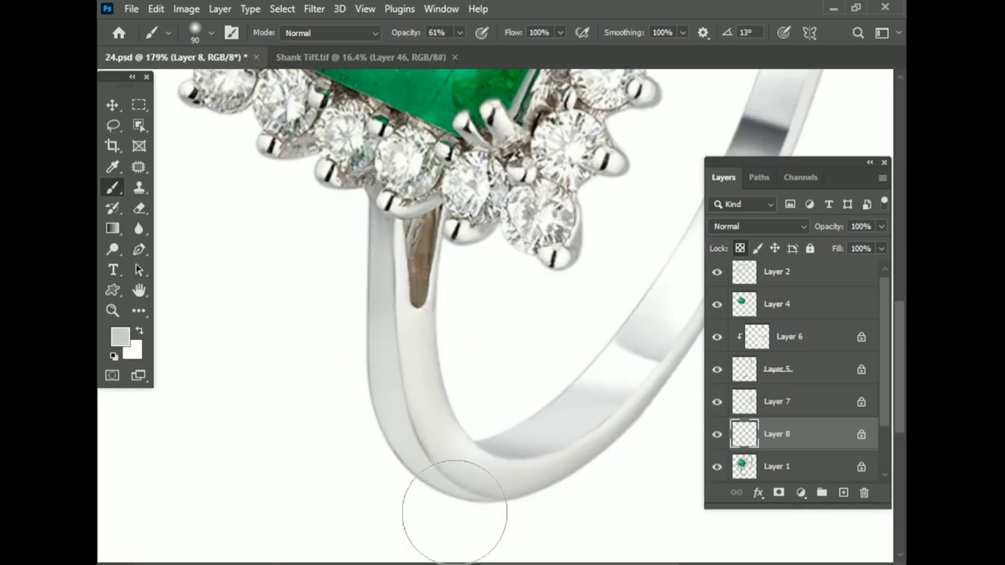
scroll(451, 455, down, 3)
scroll(404, 408, up, 3)
alt+click(373, 379)
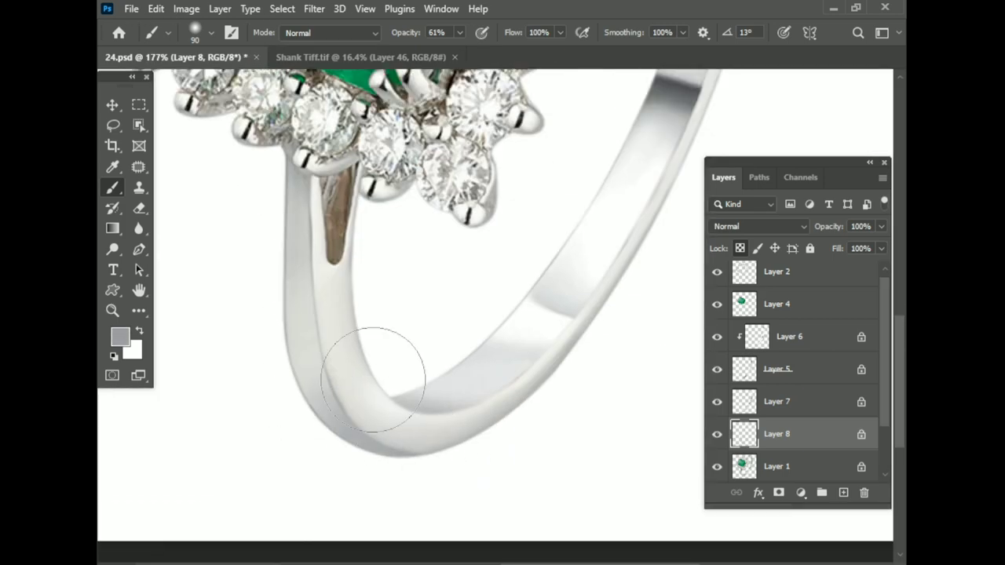
scroll(372, 379, up, 3)
alt+click(336, 314)
scroll(314, 299, down, 2)
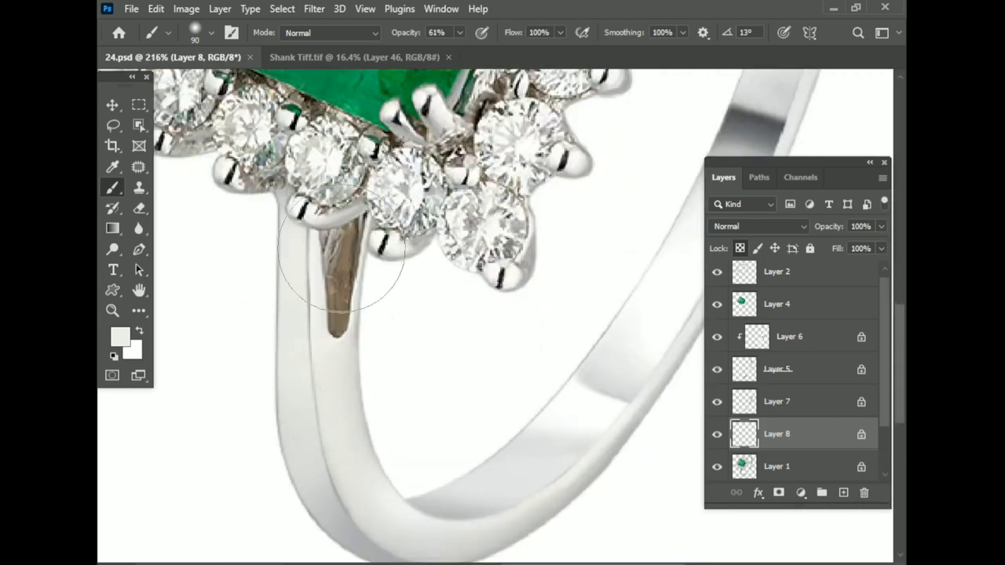
scroll(342, 262, down, 2)
scroll(358, 415, up, 1)
scroll(471, 336, down, 3)
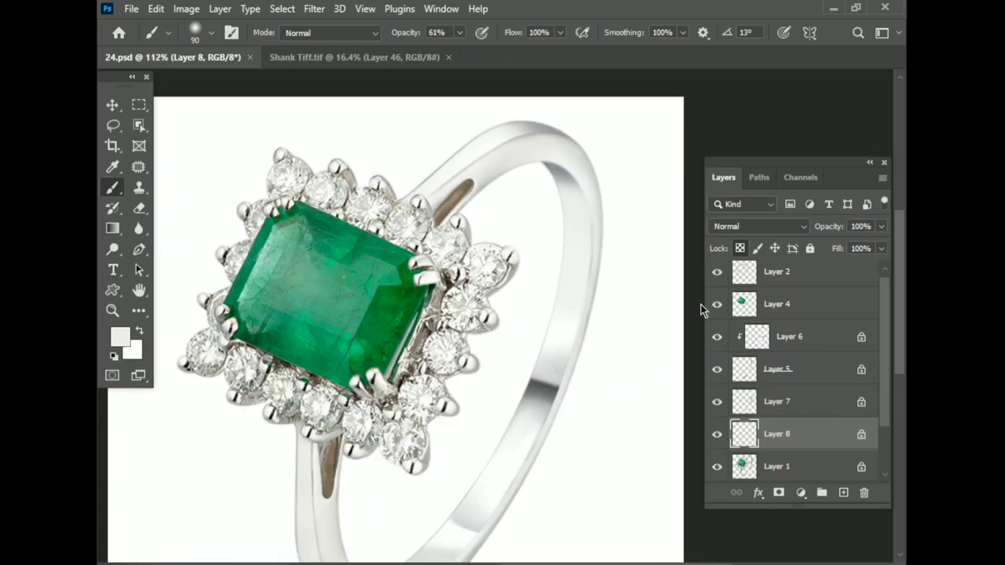
key(alt+bracketleft)
scroll(565, 190, up, 5)
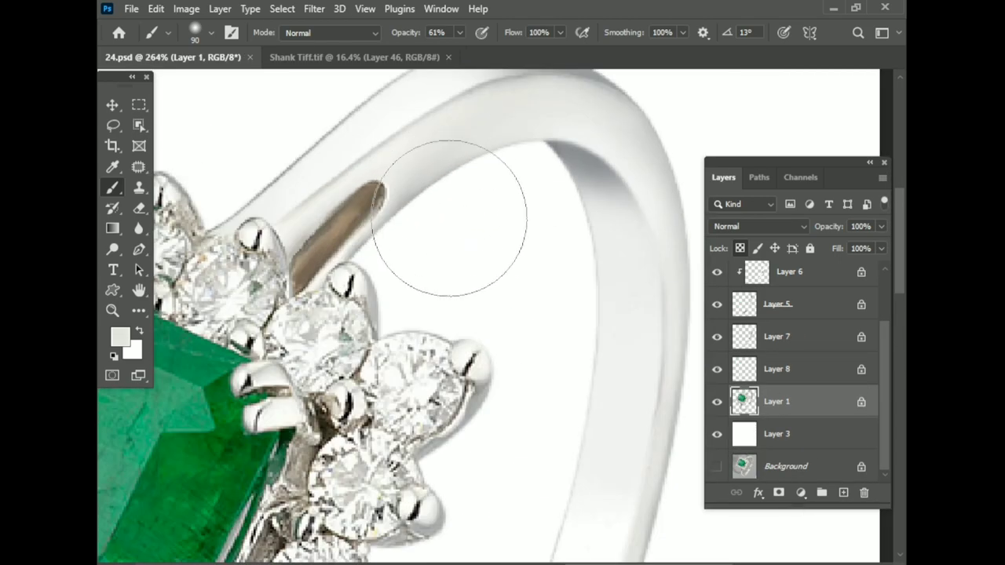
Lighten the upper shank edge on Layer 8 with a soft brush stroke.
click(787, 370)
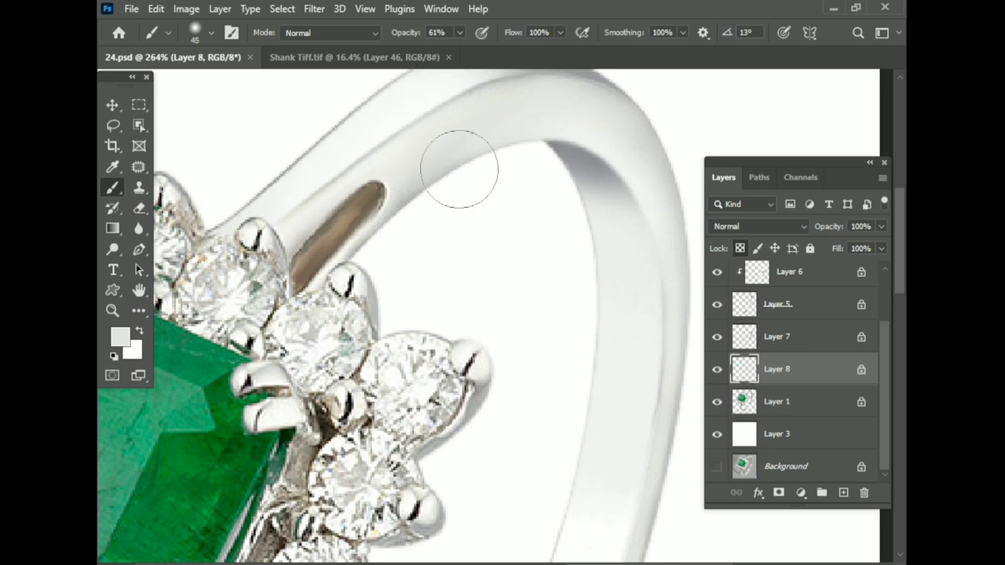
drag(459, 169, 426, 197)
click(734, 333)
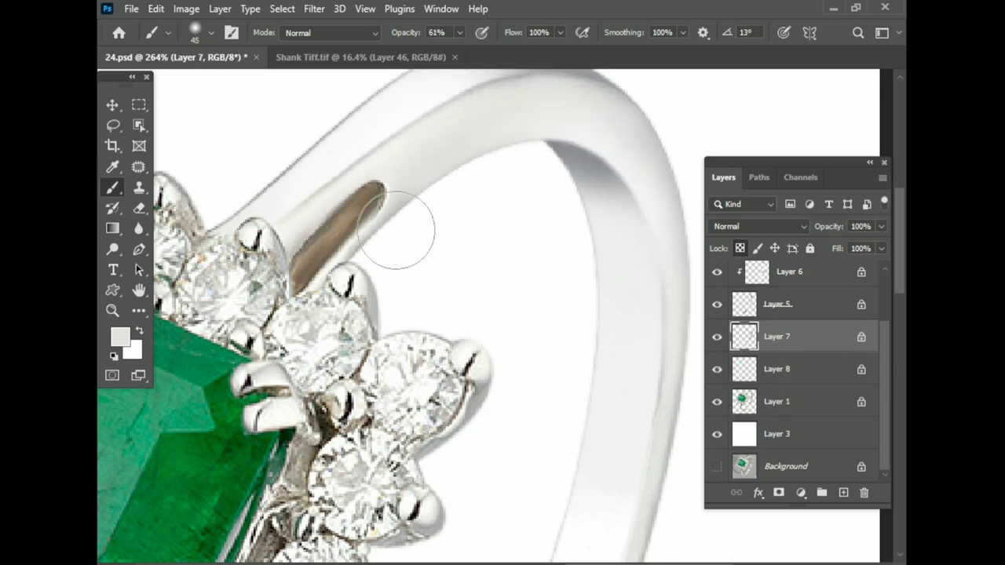
scroll(494, 295, down, 5)
scroll(325, 353, up, 4)
scroll(366, 347, down, 2)
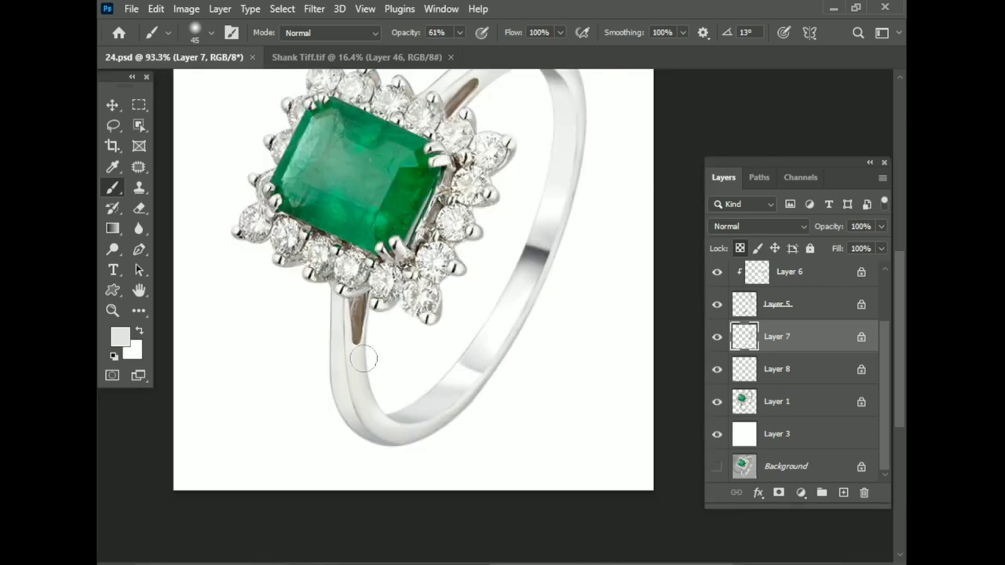
scroll(369, 323, up, 4)
scroll(407, 289, down, 2)
scroll(583, 445, down, 2)
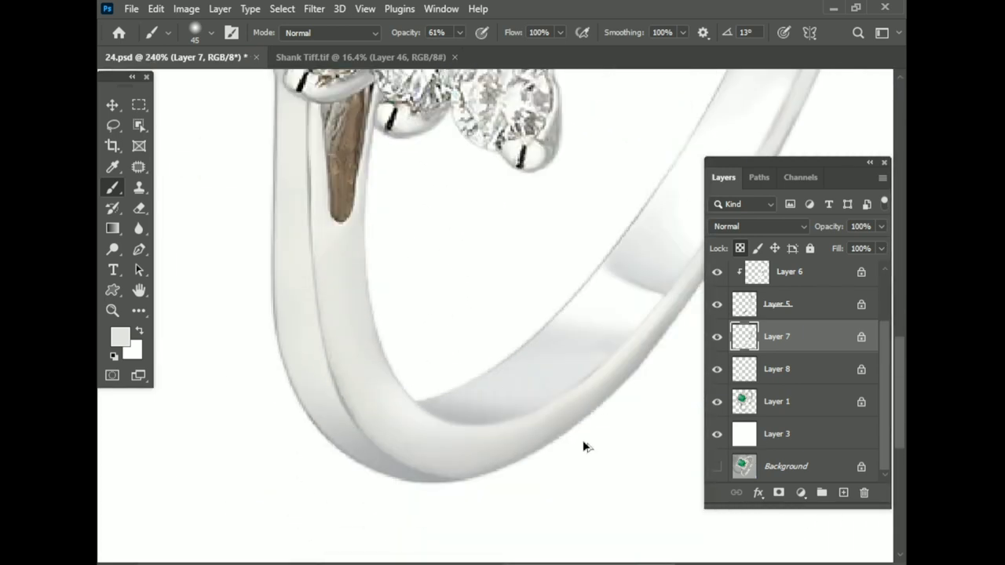
scroll(606, 348, up, 4)
scroll(579, 351, down, 1)
key(ctrl+s)
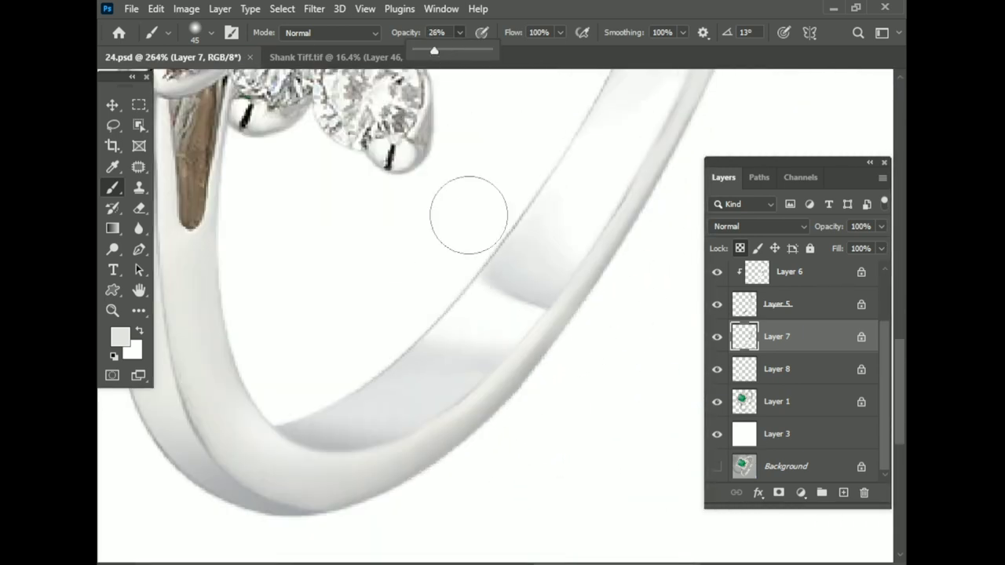
Enlarge the brush to 60 and dab light paint onto the lower shank.
key(bracketright)
key(bracketright)
click(561, 370)
scroll(683, 190, down, 2)
scroll(558, 209, up, 2)
scroll(573, 273, up, 2)
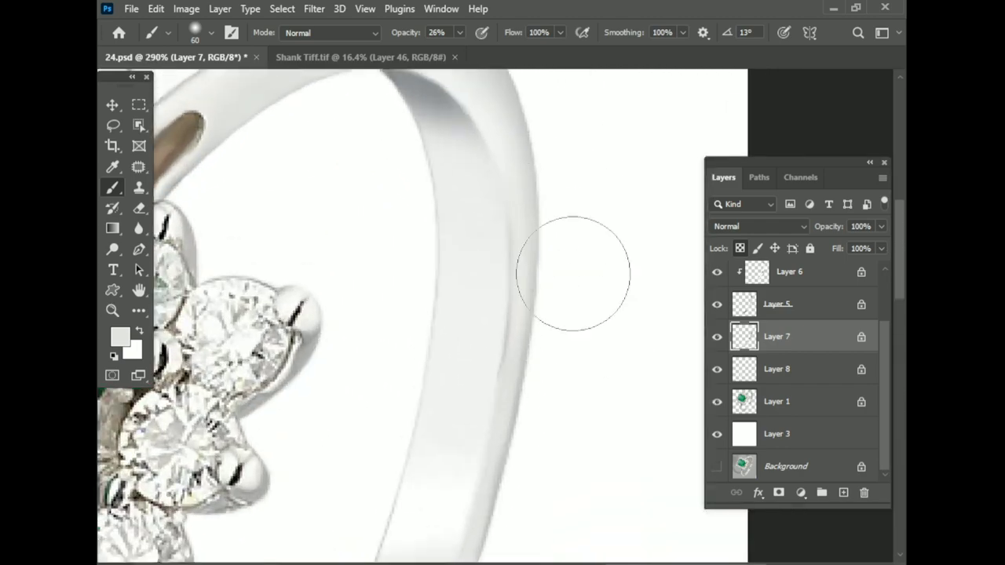
scroll(573, 273, down, 2)
scroll(532, 285, down, 2)
scroll(406, 455, up, 2)
scroll(244, 301, down, 2)
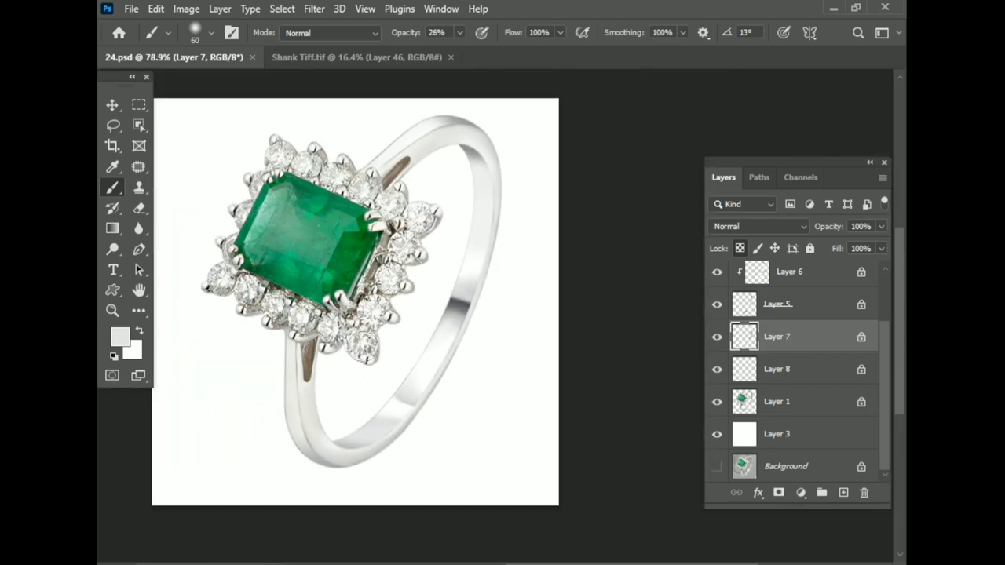
scroll(428, 155, up, 3)
On Layer 1, smooth the top-edge dark outline with a black 35 brush at 72% opacity.
click(794, 408)
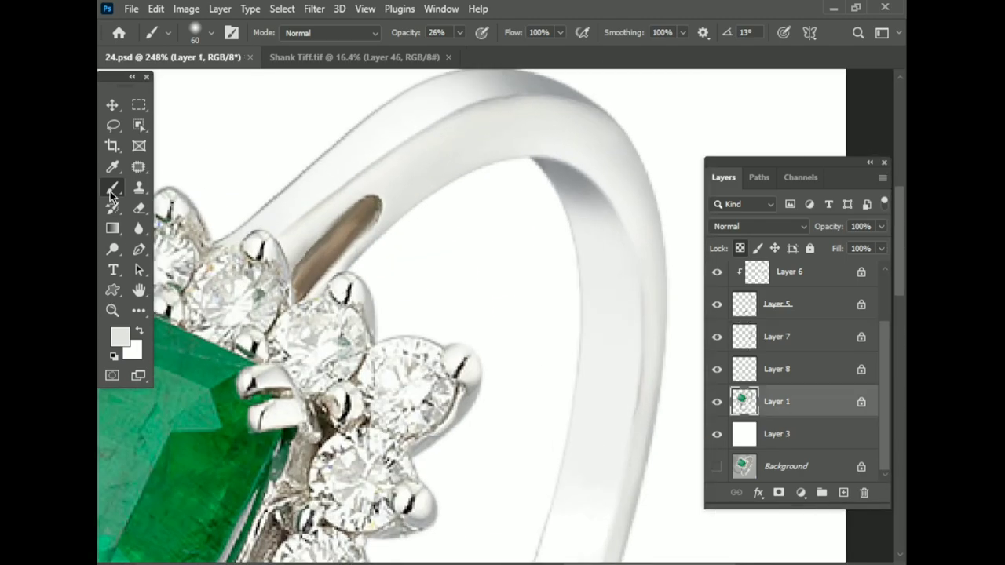
scroll(329, 307, up, 2)
key(bracketleft)
key(bracketleft)
key(bracketleft)
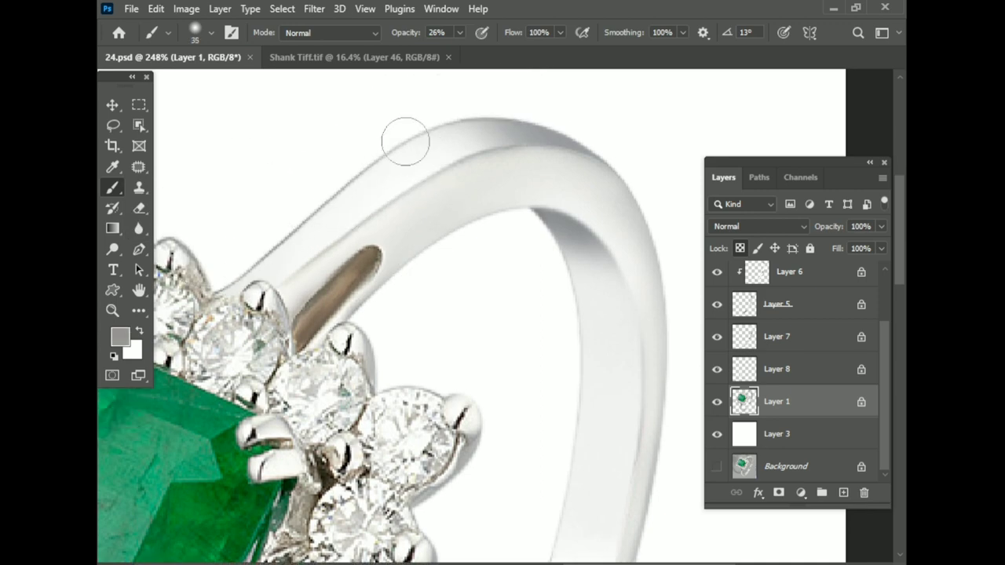
drag(463, 53, 496, 52)
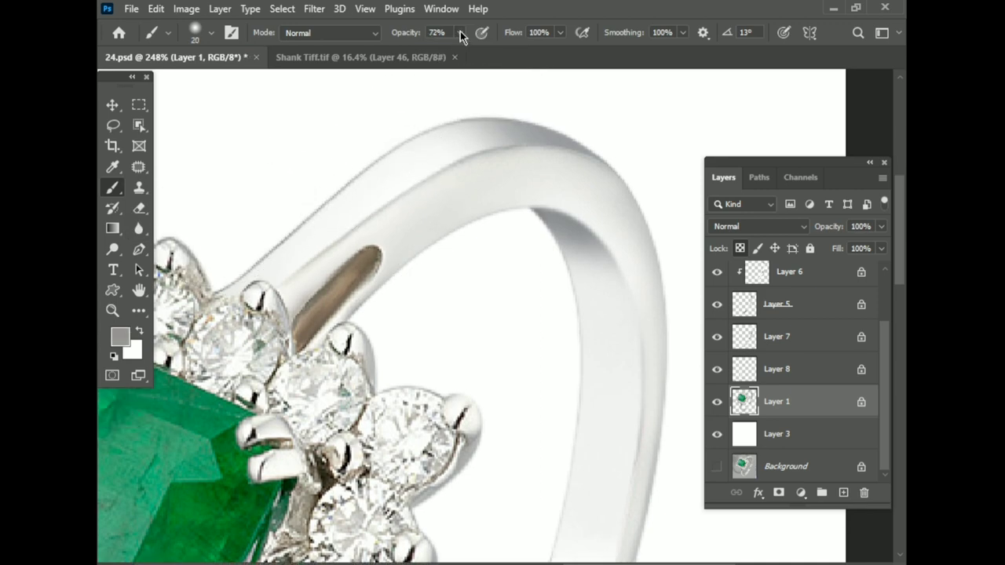
key(d)
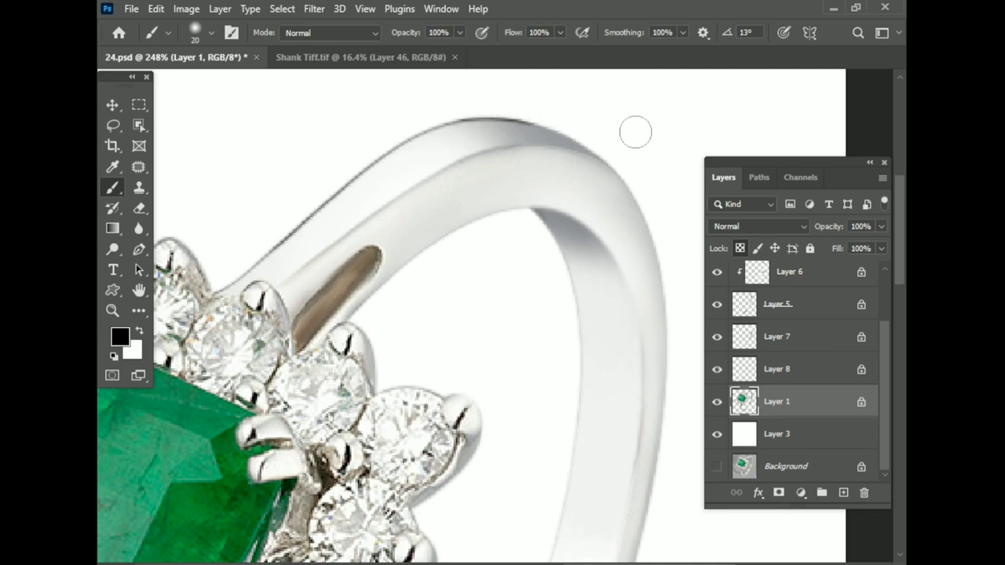
drag(635, 131, 434, 177)
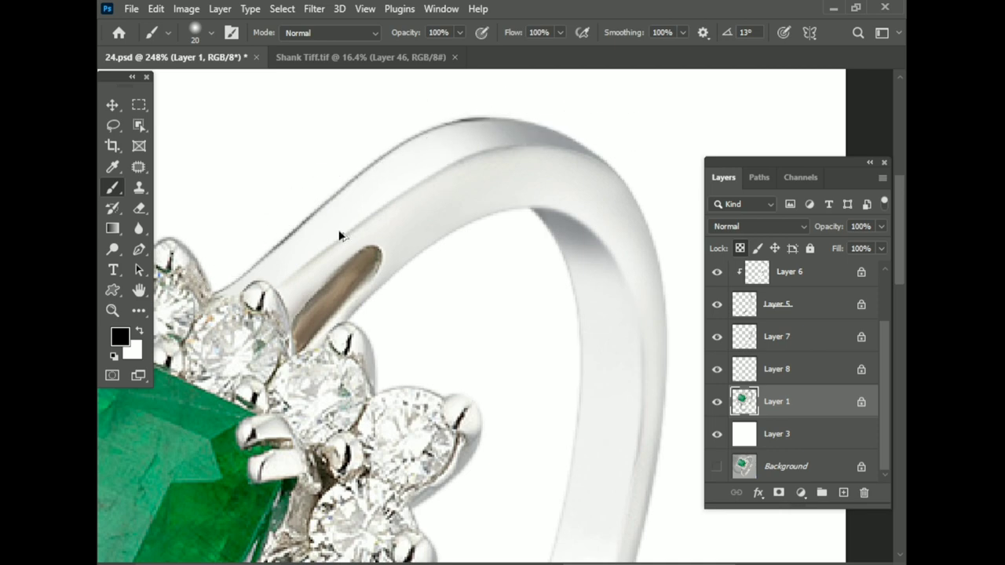
Zoom out to fit the whole ring and inspect the smoothed edges.
key(ctrl+0)
scroll(331, 229, up, 5)
scroll(337, 408, down, 3)
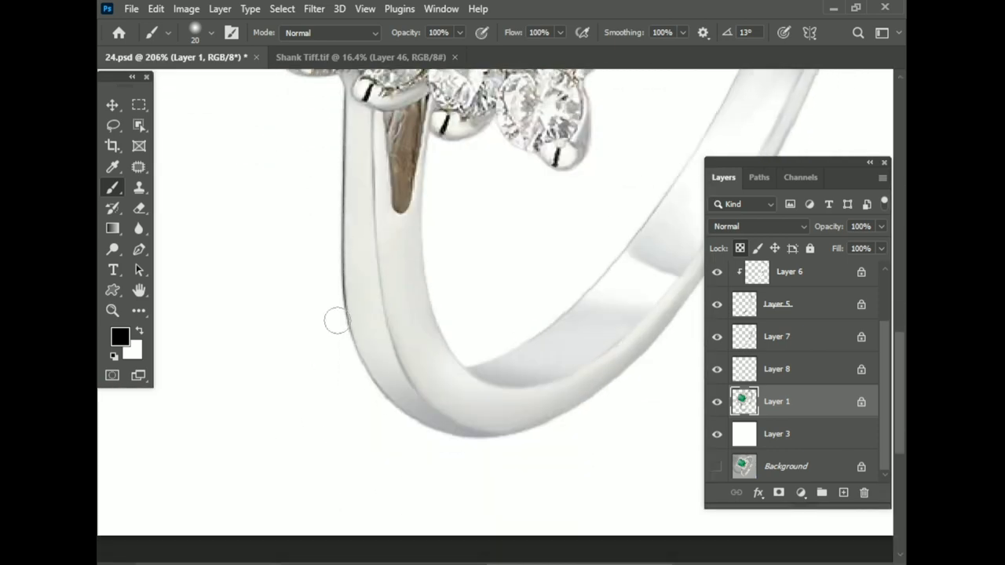
scroll(306, 354, up, 2)
scroll(255, 242, down, 1)
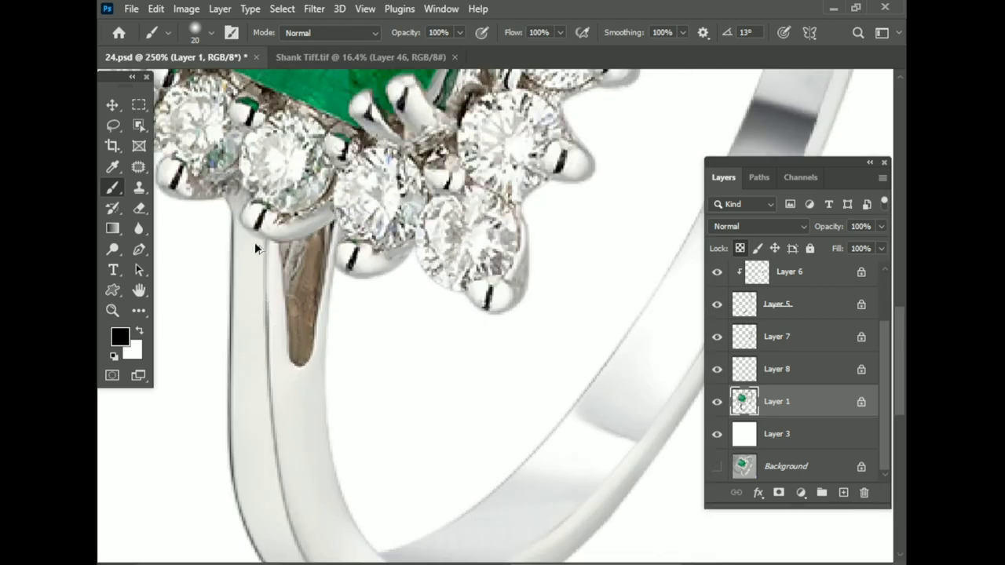
scroll(213, 344, up, 5)
scroll(280, 242, up, 1)
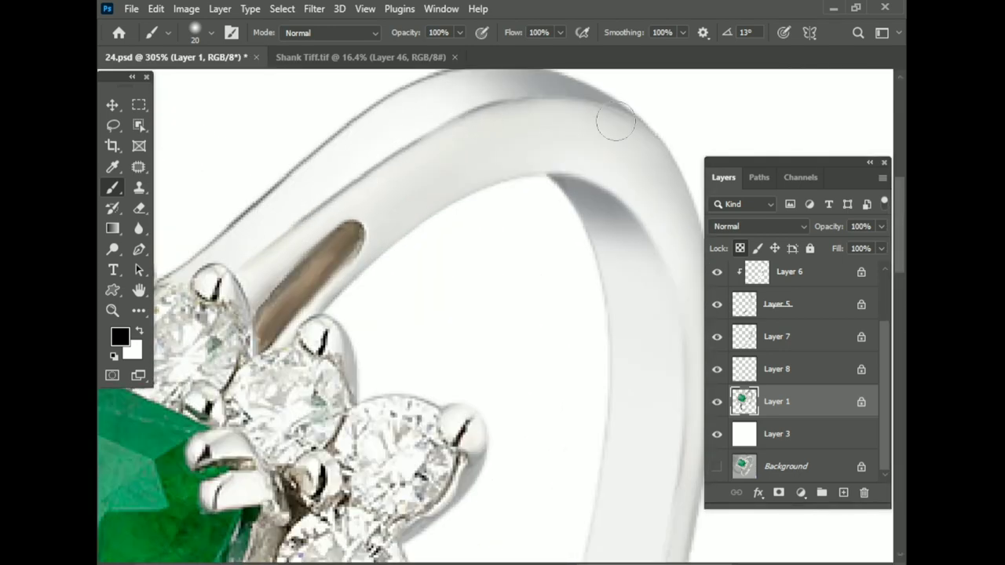
scroll(390, 216, down, 3)
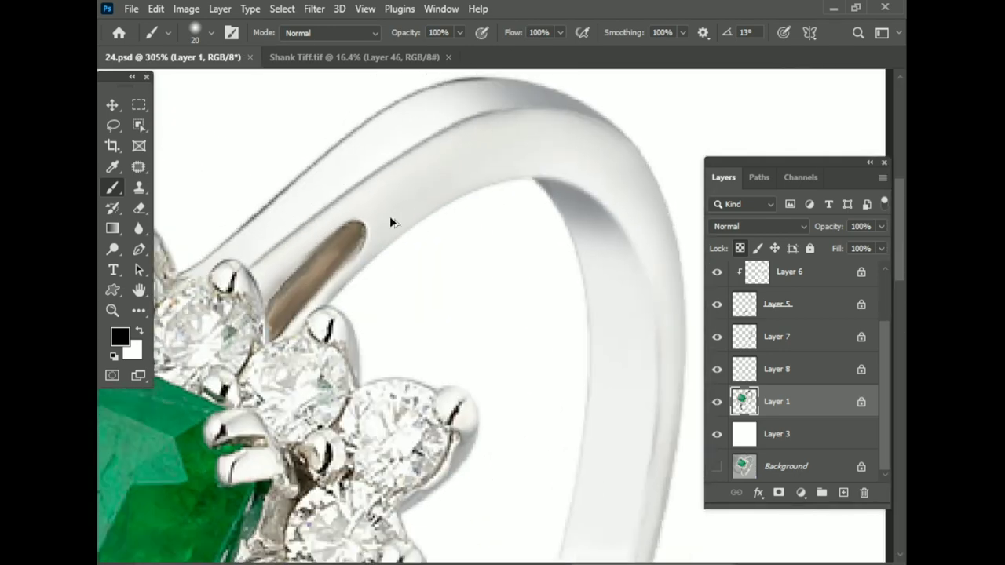
scroll(389, 216, down, 3)
scroll(405, 216, up, 1)
scroll(434, 210, down, 1)
scroll(435, 211, up, 3)
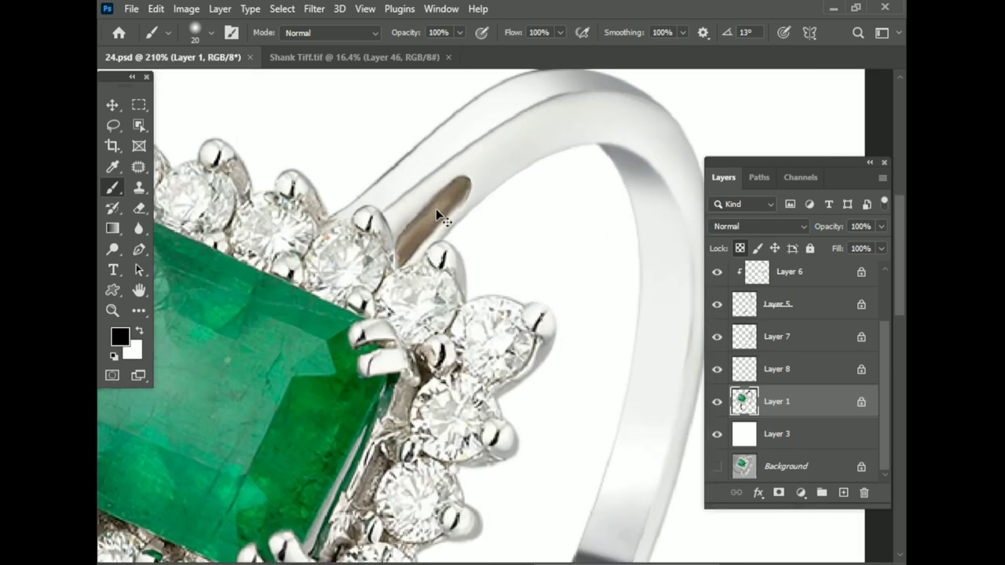
scroll(302, 369, down, 3)
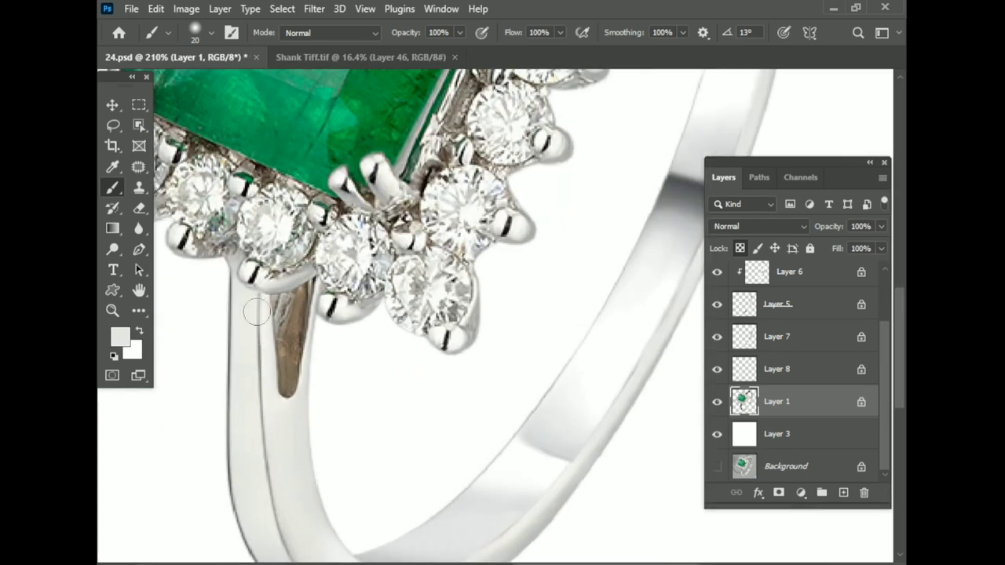
scroll(257, 313, down, 2)
scroll(343, 341, down, 2)
scroll(471, 293, up, 2)
scroll(363, 275, down, 1)
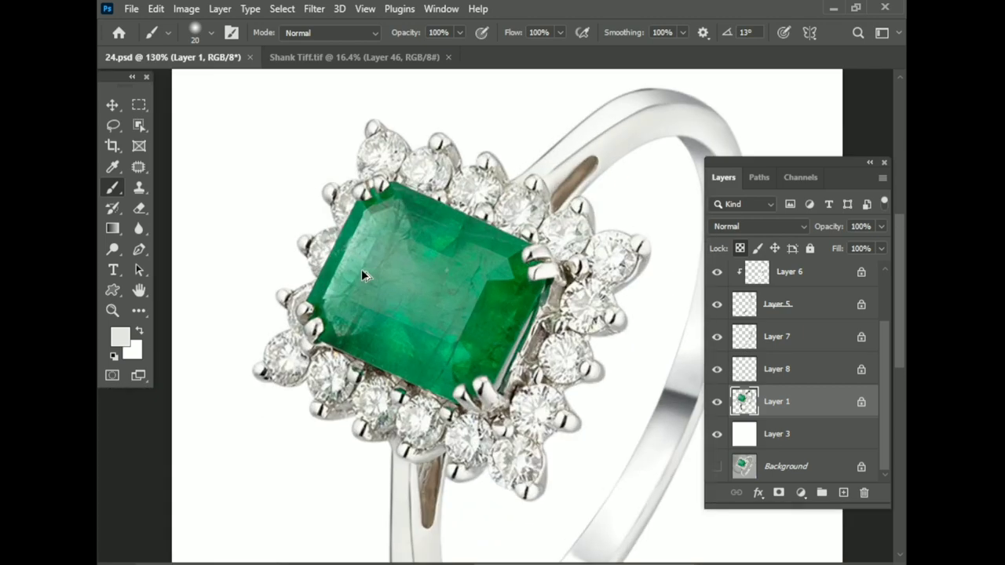
scroll(361, 269, up, 2)
scroll(789, 392, up, 2)
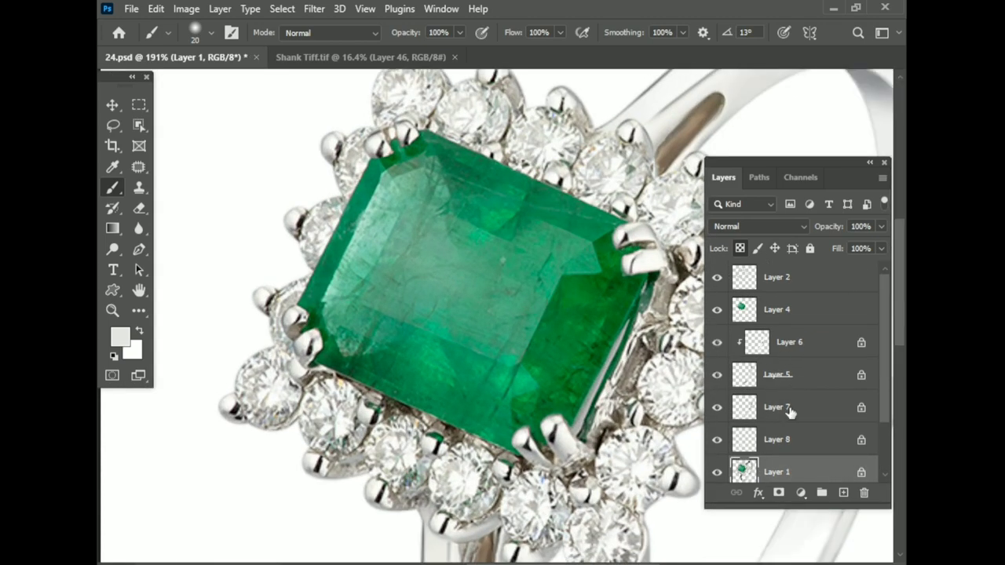
Select Layers 1, 8 and 7 and merge them into a single Layer 7.
click(789, 411)
scroll(318, 413, down, 5)
scroll(509, 437, up, 4)
shift+click(785, 472)
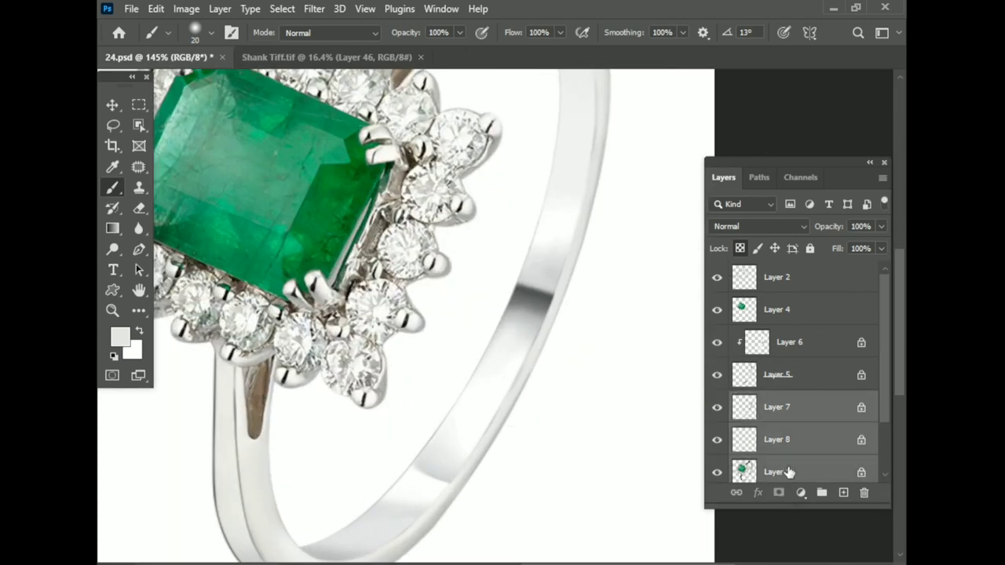
key(ctrl+e)
Desaturate the merged ring with Camera Raw Filter Saturation at -100.
key(ctrl+shift+a)
drag(787, 512, 691, 512)
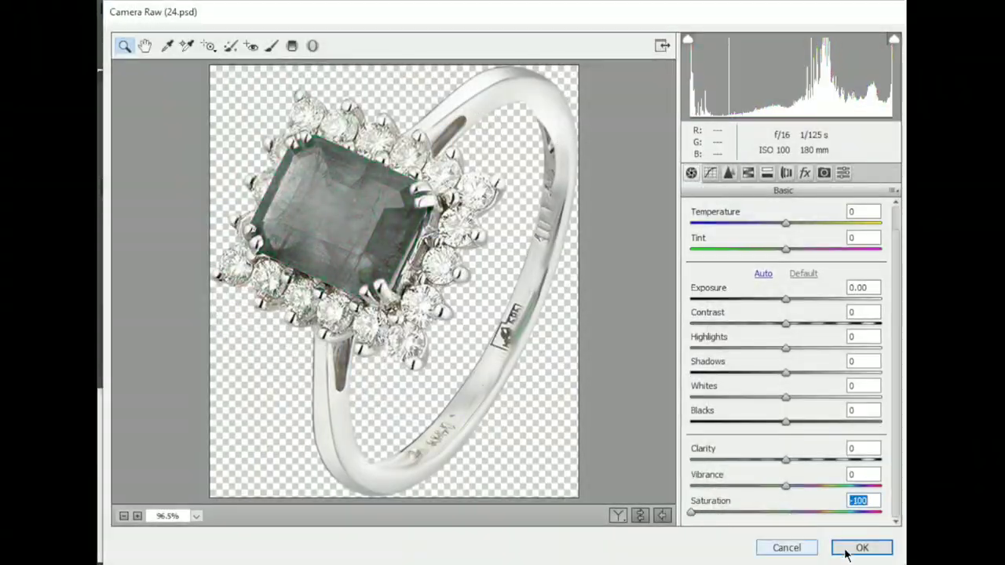
click(861, 547)
scroll(443, 322, down, 3)
scroll(443, 322, up, 1)
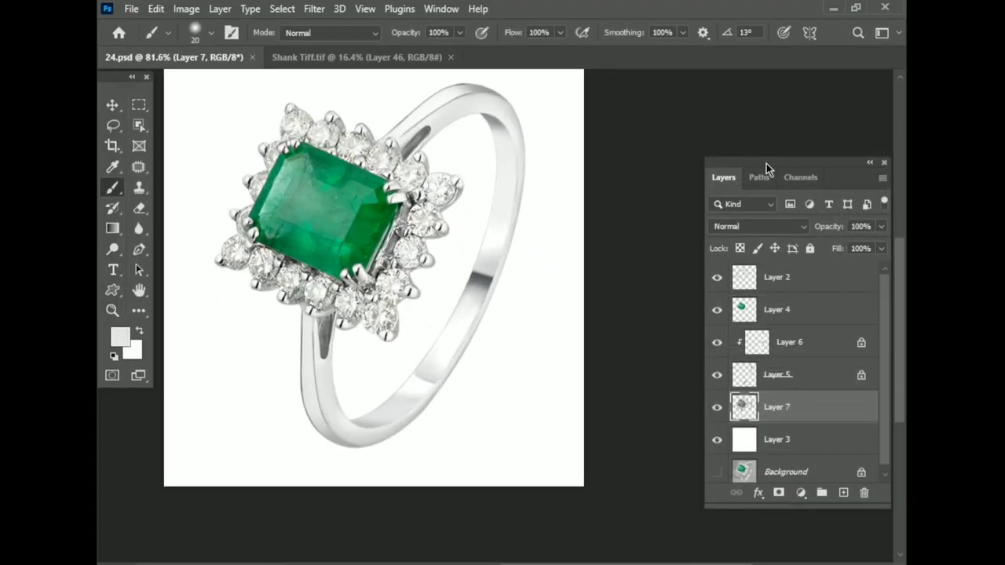
Add a new empty layer, duplicate Path 4, and pick the Delete Anchor Point Tool.
click(843, 492)
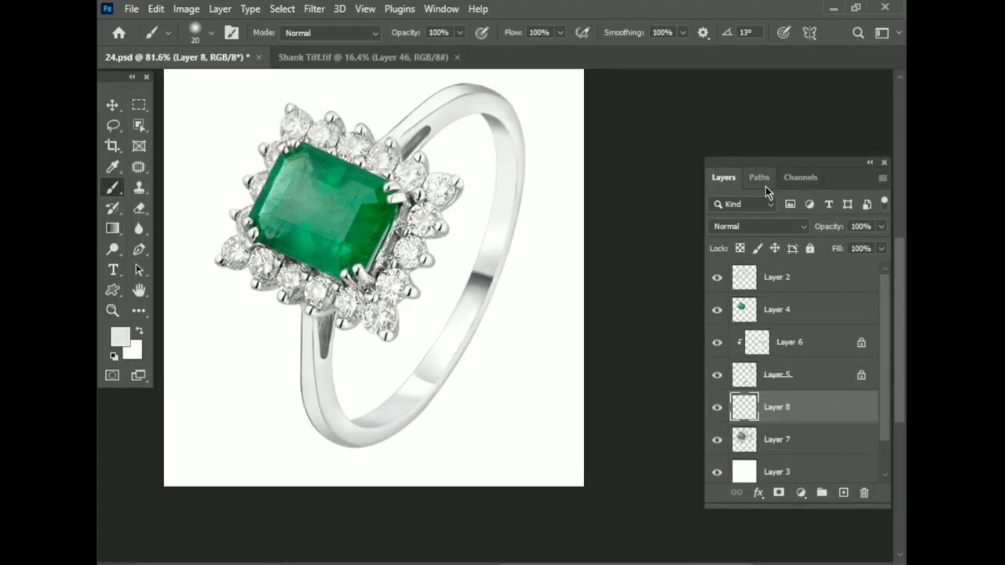
click(759, 177)
drag(765, 303, 822, 435)
right_click(139, 248)
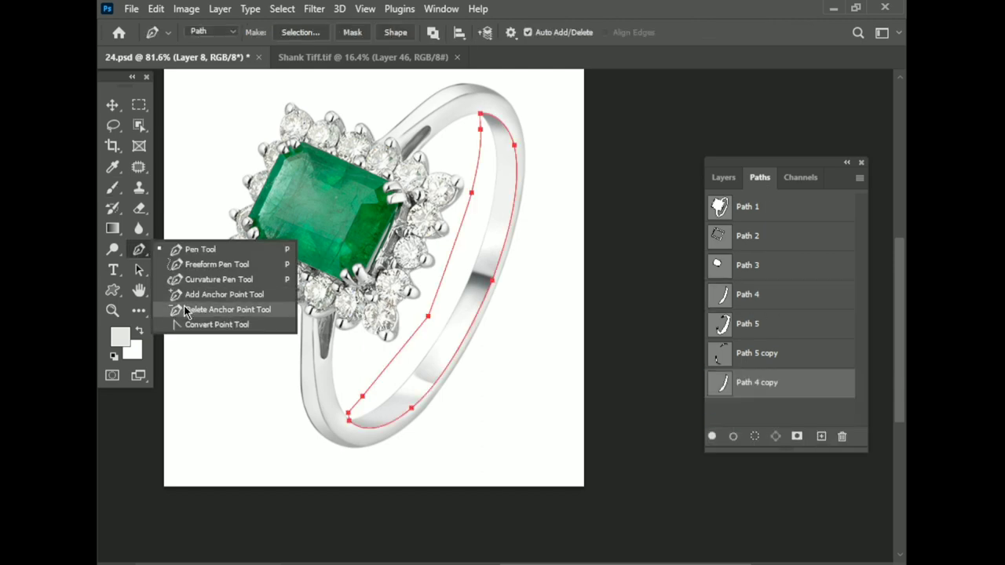
click(212, 307)
scroll(321, 303, down, 2)
click(723, 177)
Load the path as a selection and stroke it 2 px black on the new layer.
key(ctrl+Return)
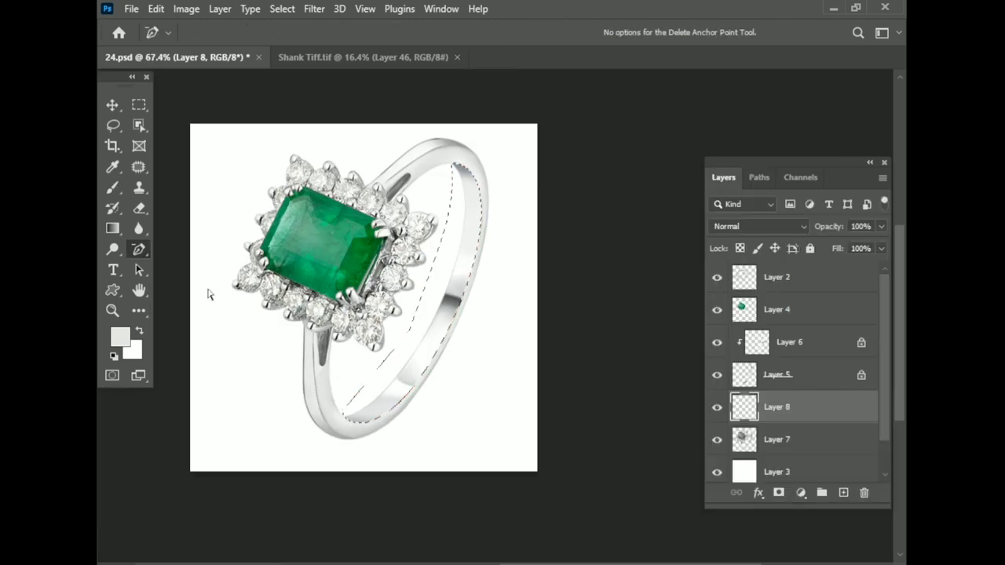
scroll(338, 251, up, 4)
click(156, 8)
click(202, 265)
key(Escape)
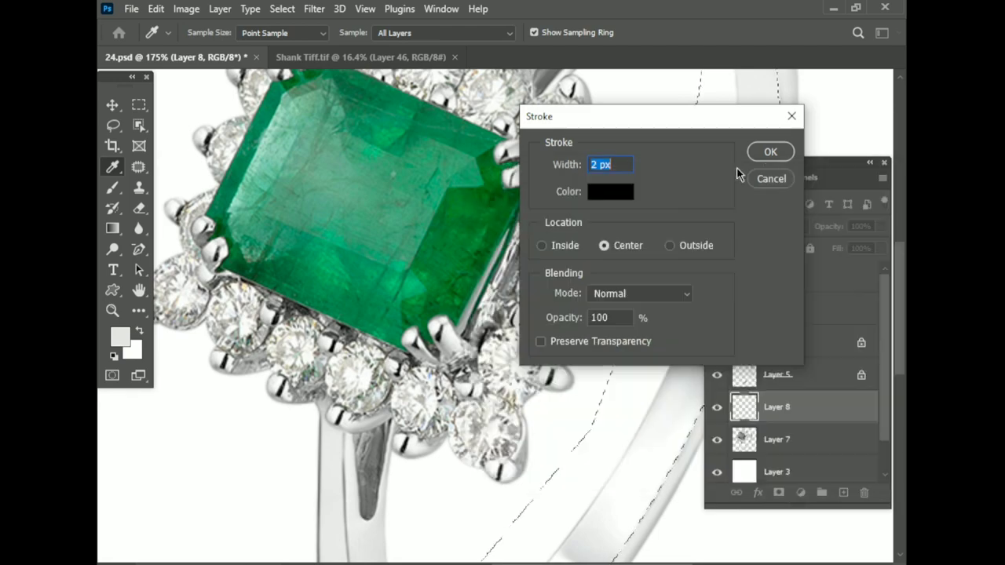
click(770, 151)
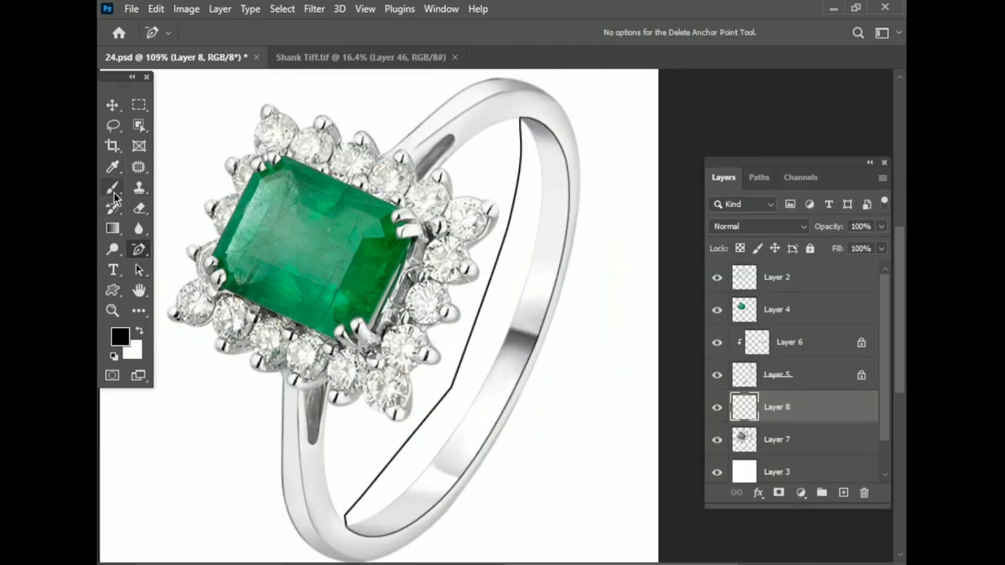
Lasso and delete the stroke's overhanging ends at the ring top and lower shank.
key(l)
scroll(467, 132, up, 5)
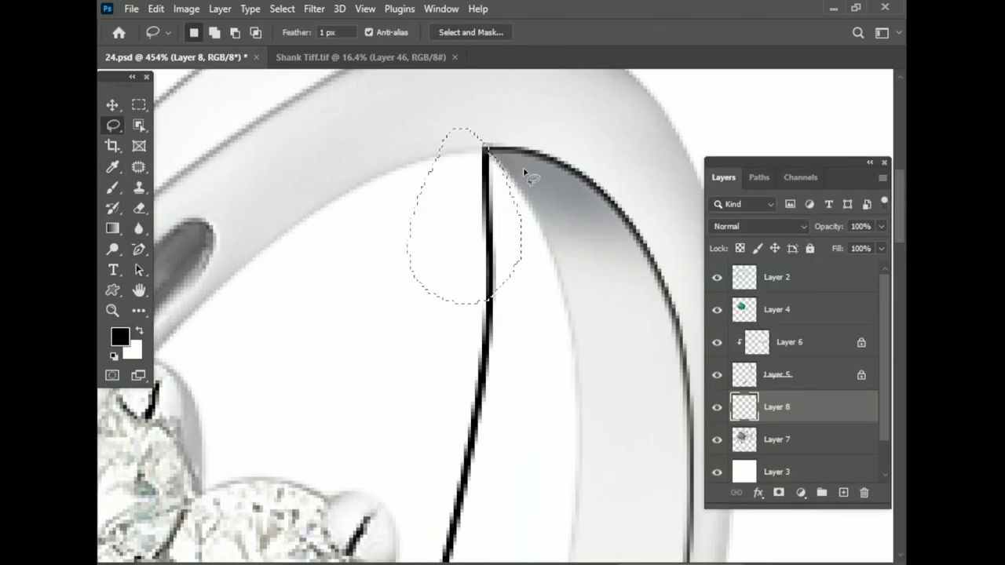
key(Delete)
scroll(487, 227, down, 5)
scroll(353, 352, up, 4)
drag(253, 308, 241, 375)
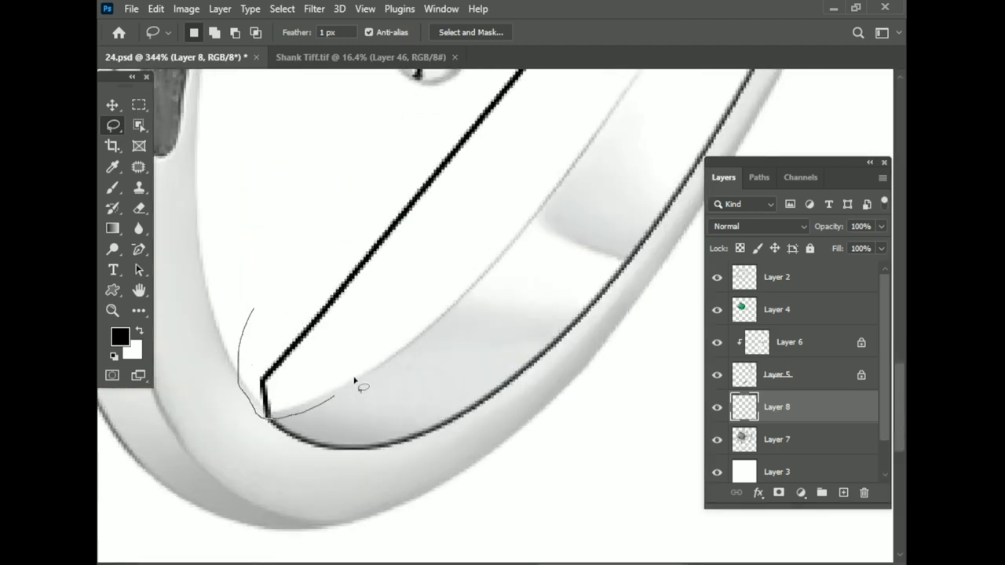
key(Delete)
key(F1)
key(Escape)
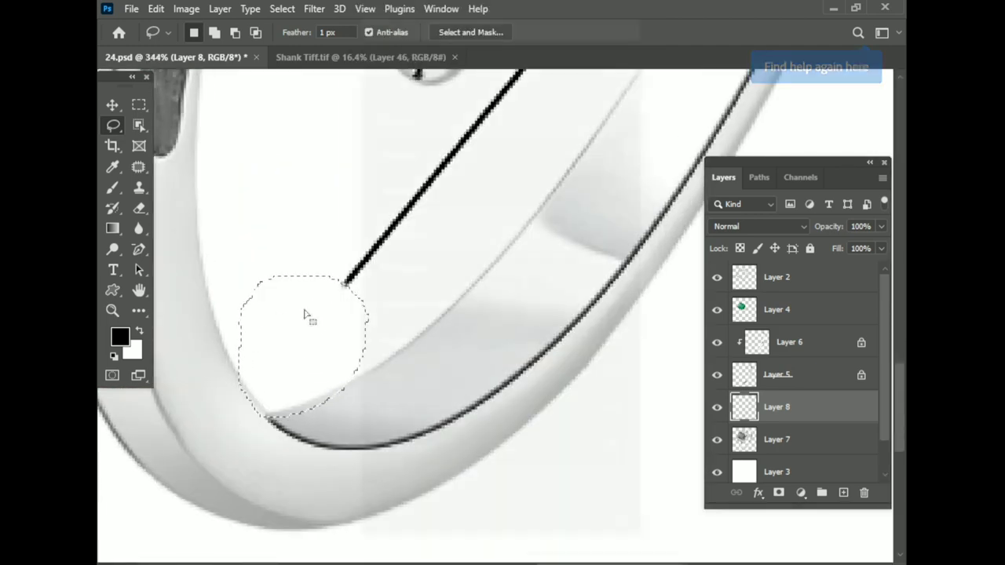
scroll(303, 308, down, 5)
Lasso and delete the remaining stroke end near the top, then deselect.
drag(420, 110, 381, 129)
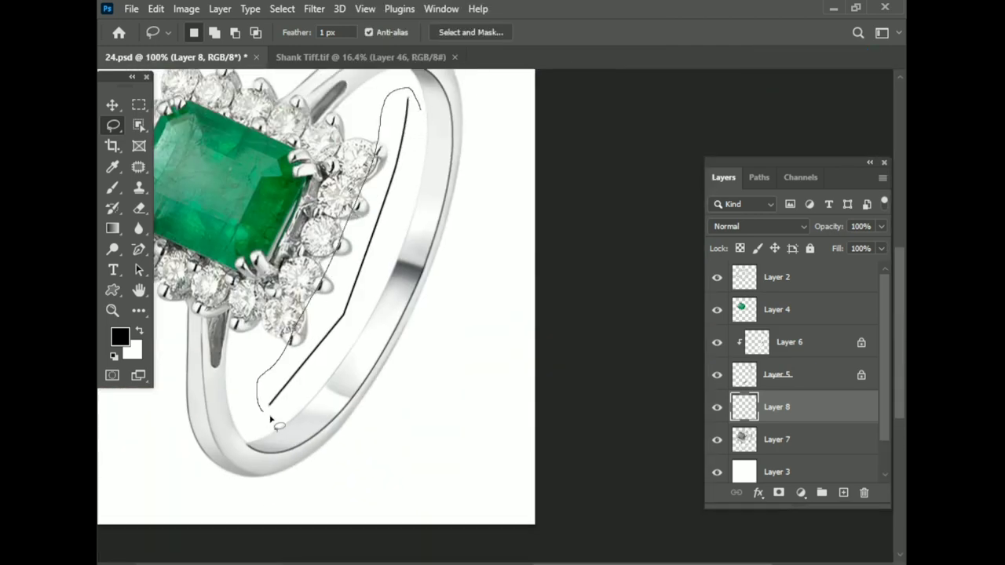
key(Delete)
key(ctrl+d)
scroll(394, 245, down, 4)
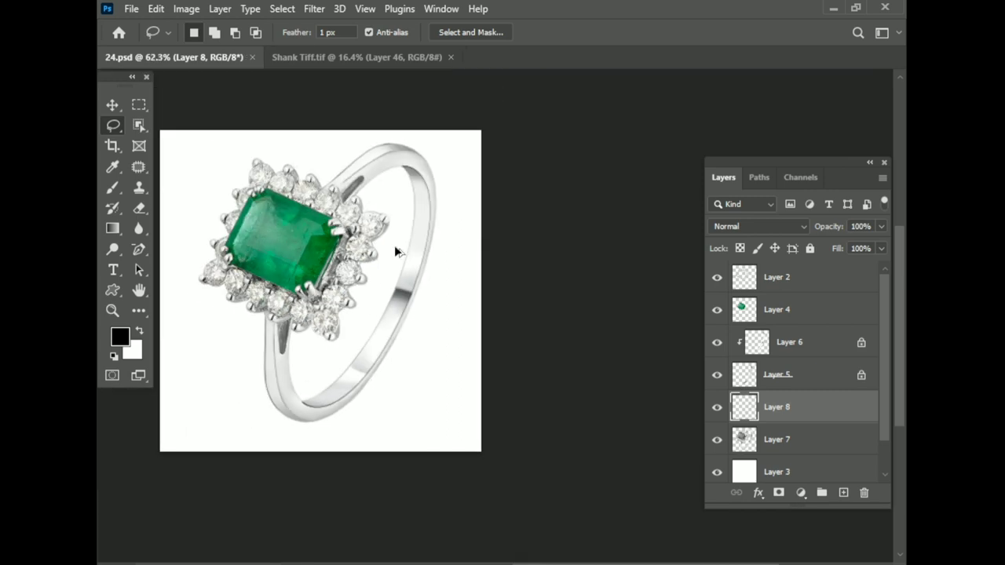
scroll(394, 245, up, 3)
scroll(401, 203, up, 2)
click(314, 9)
mouse_move(402, 211)
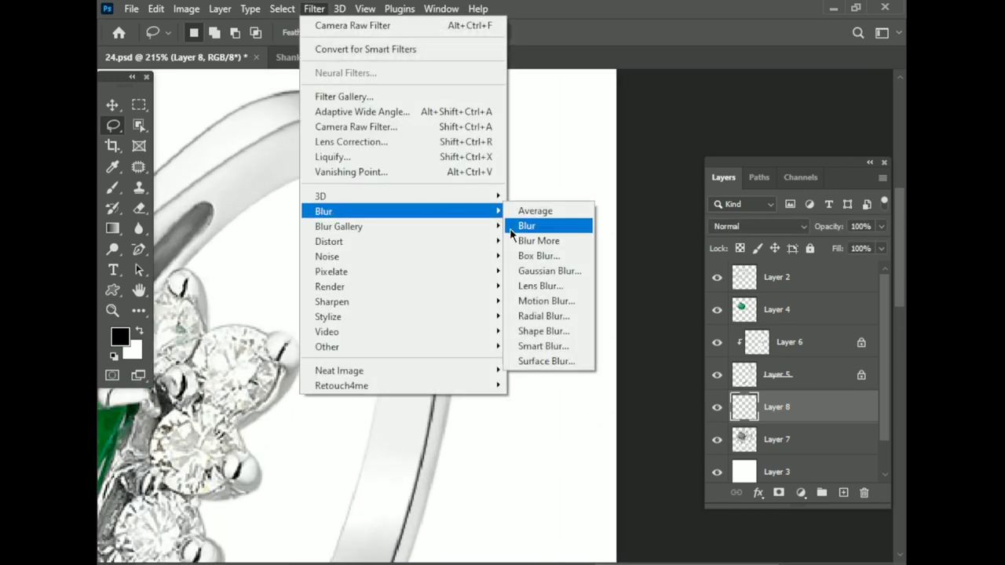
Apply a Gaussian Blur with radius 0.8 px to the black shank line.
click(538, 272)
text(0.8)
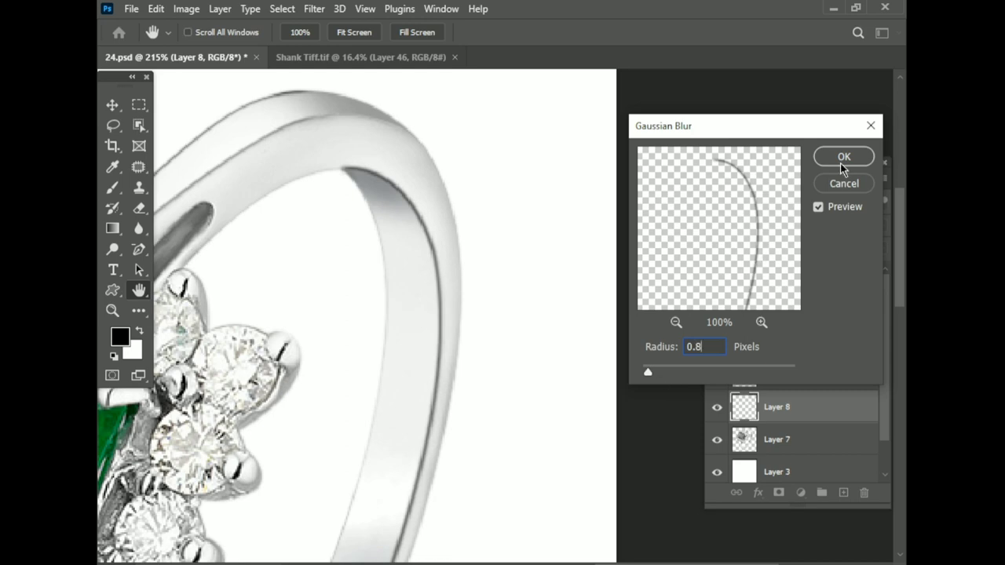
click(842, 160)
Partly erase the line with a 35% opacity Eraser at size 20, then 15.
click(139, 207)
scroll(356, 258, up, 4)
key(bracketleft)
key(bracketleft)
key(bracketleft)
key(bracketleft)
key(bracketleft)
key(bracketleft)
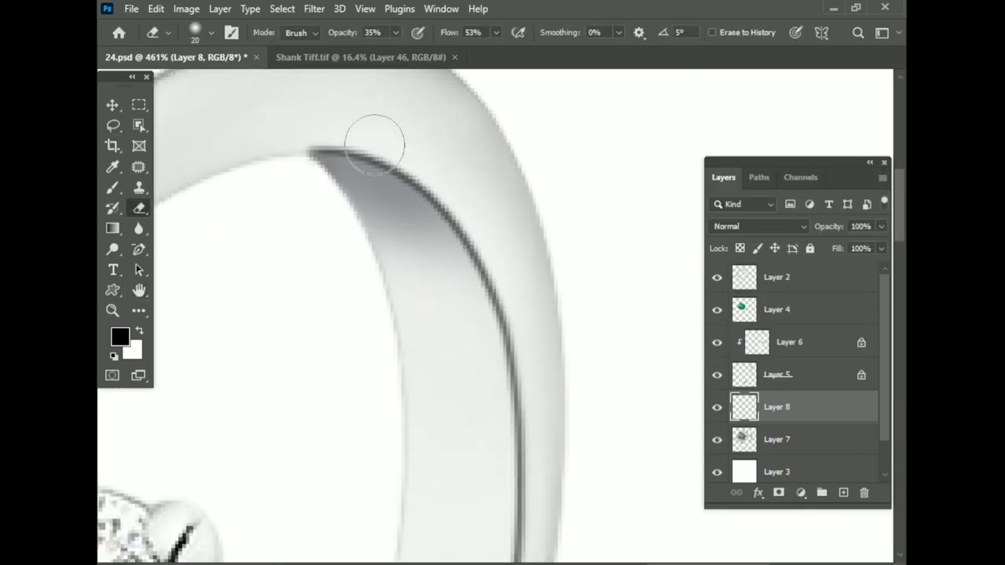
key(bracketleft)
scroll(511, 213, up, 2)
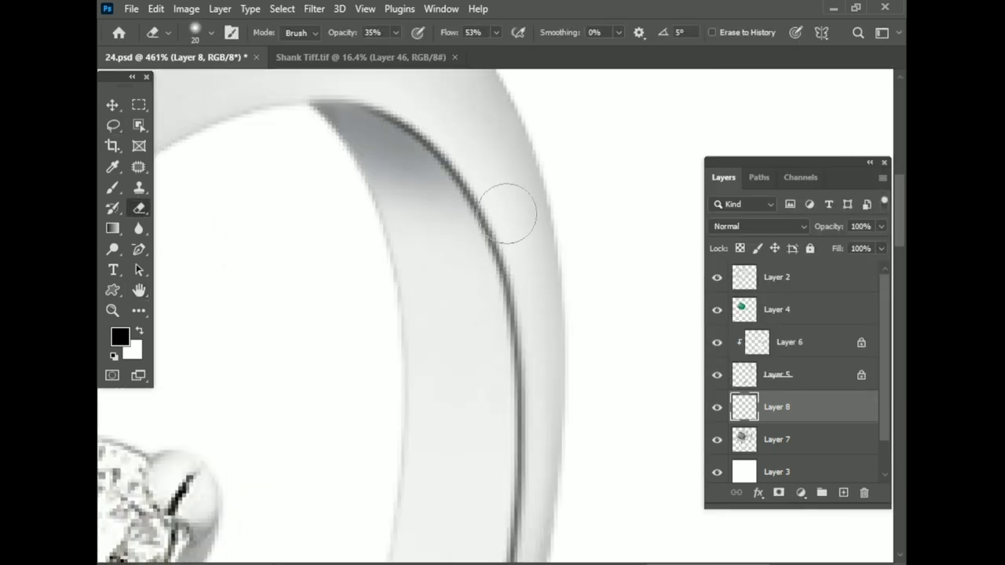
scroll(540, 252, down, 4)
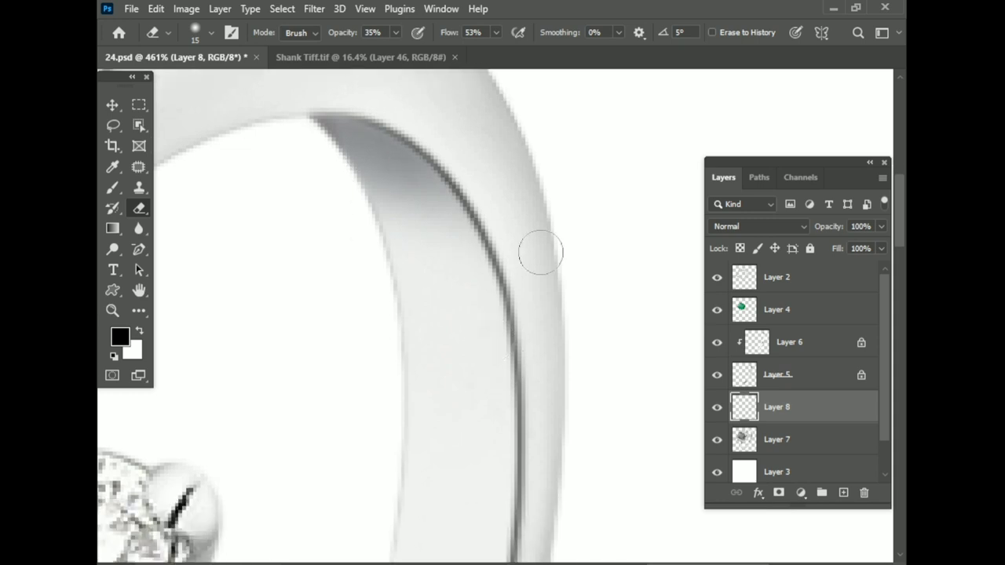
scroll(489, 432, down, 15)
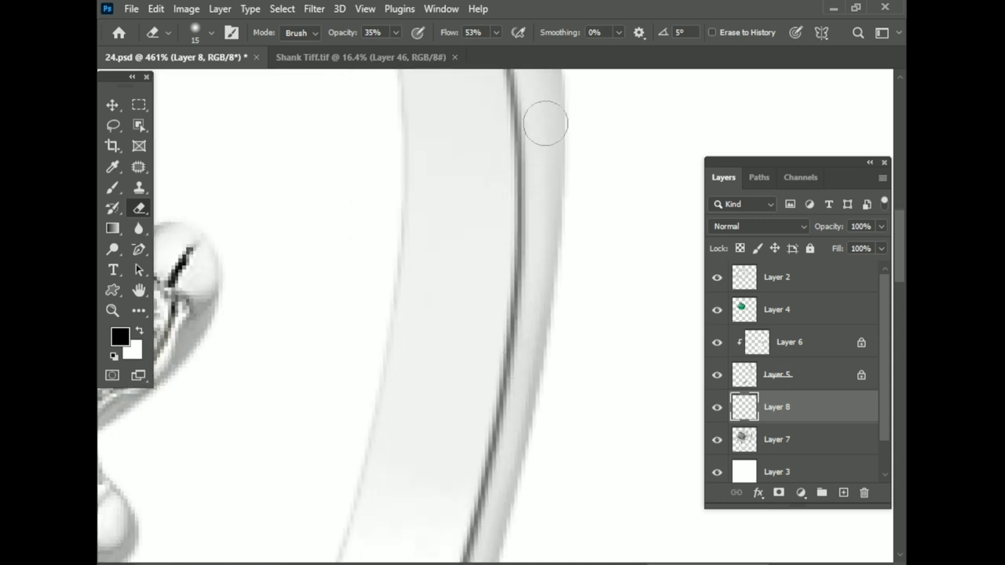
scroll(519, 479, down, 3)
scroll(511, 348, down, 5)
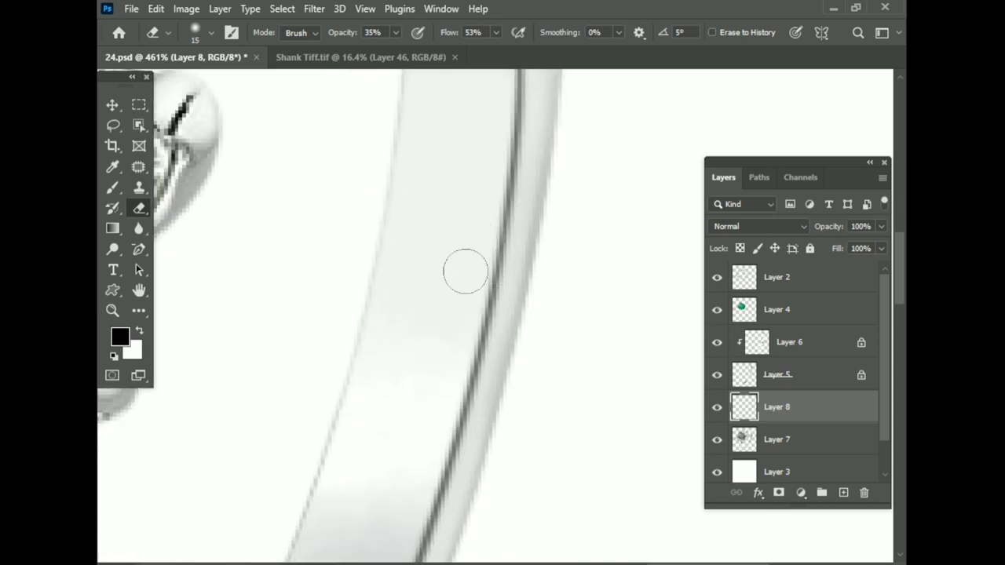
scroll(442, 352, down, 10)
scroll(402, 269, down, 5)
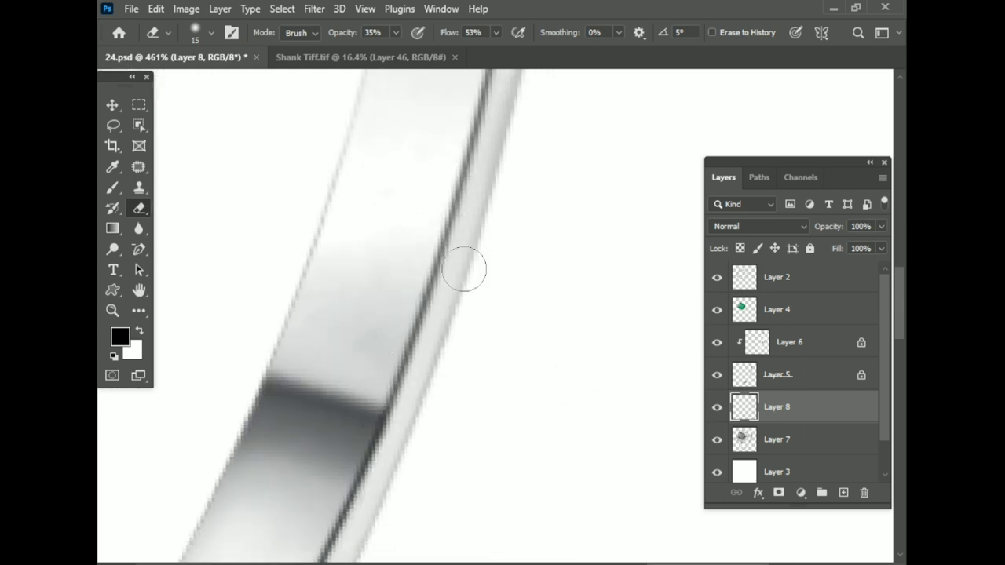
scroll(413, 428, down, 4)
scroll(441, 179, down, 6)
scroll(448, 297, down, 3)
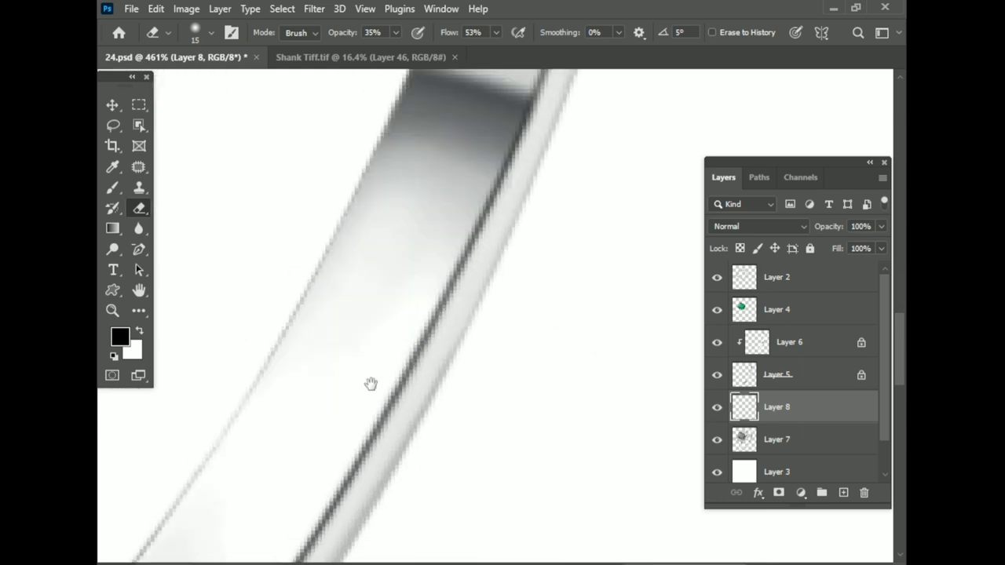
scroll(369, 383, down, 2)
scroll(436, 251, down, 4)
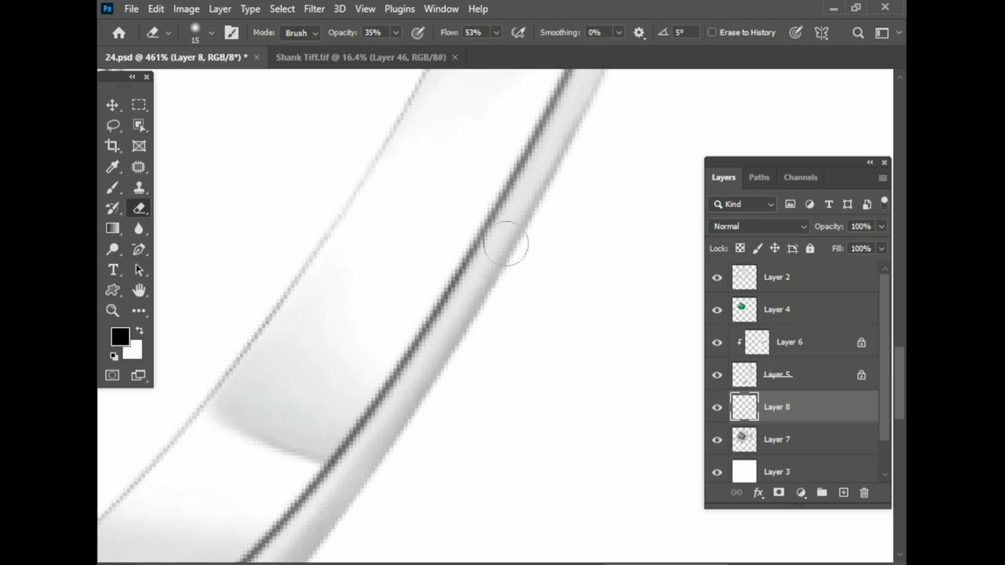
scroll(402, 321, down, 4)
scroll(468, 315, down, 3)
scroll(444, 332, down, 3)
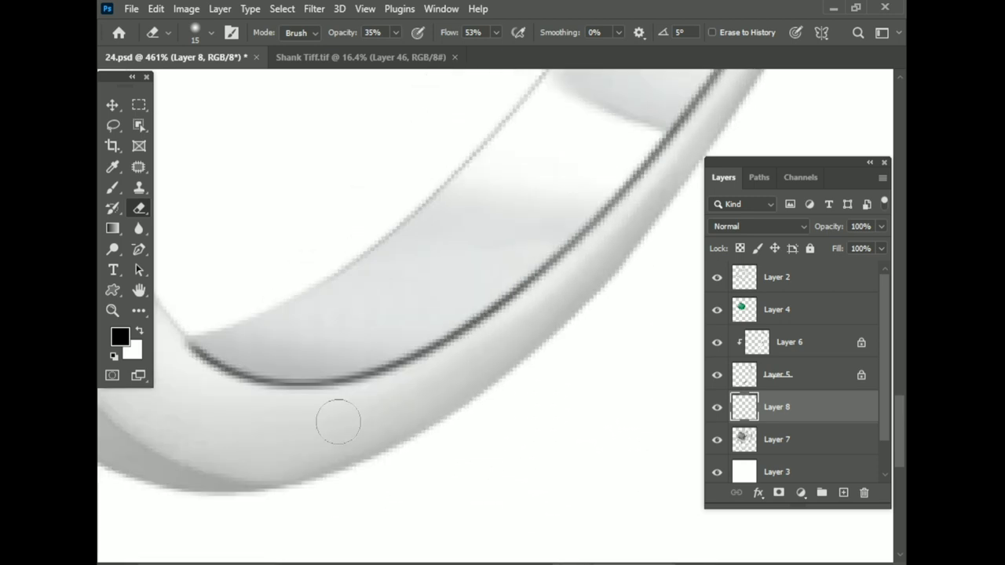
scroll(337, 419, down, 3)
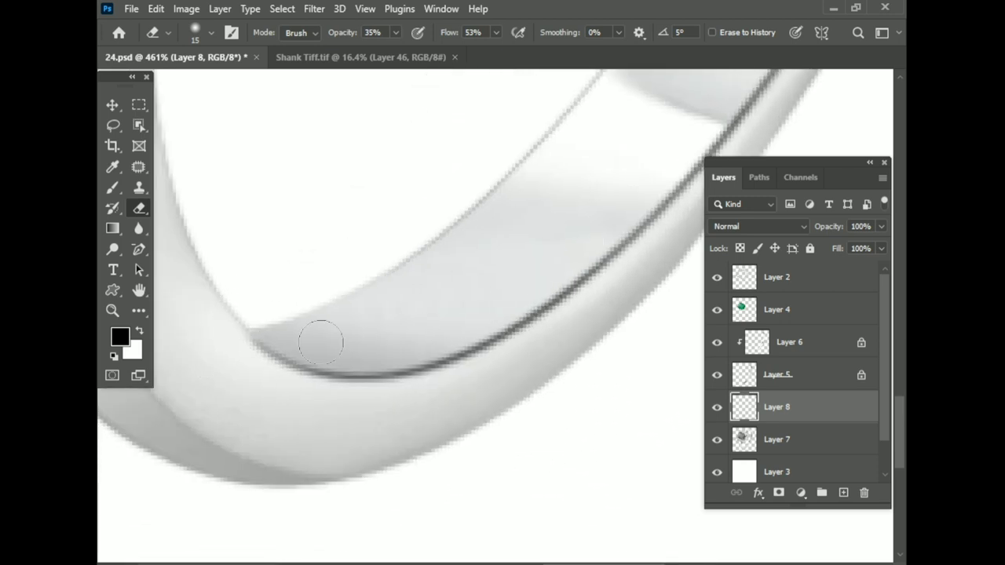
scroll(488, 407, down, 5)
scroll(488, 407, down, 2)
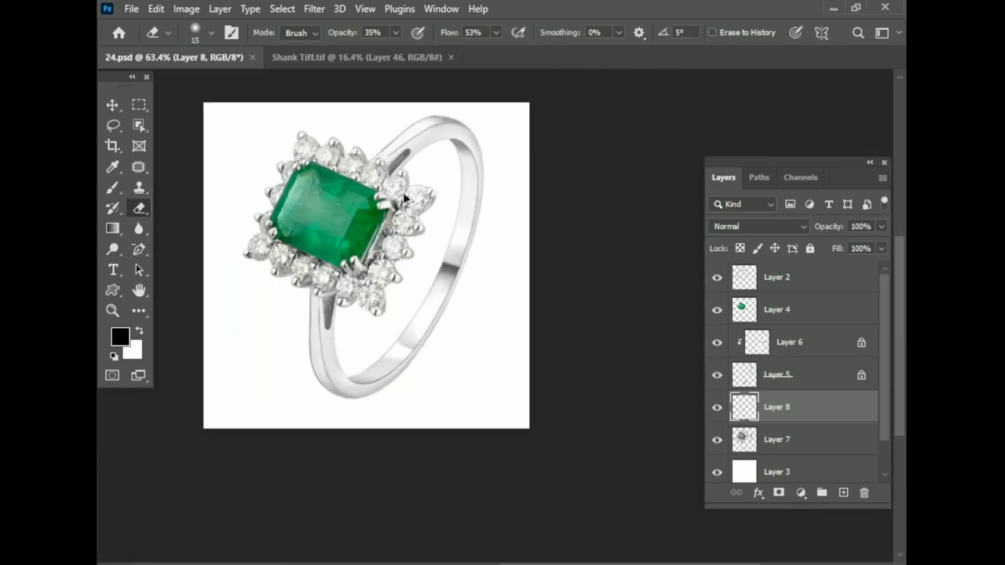
scroll(437, 226, up, 2)
scroll(437, 227, up, 3)
scroll(437, 226, down, 3)
scroll(437, 226, down, 2)
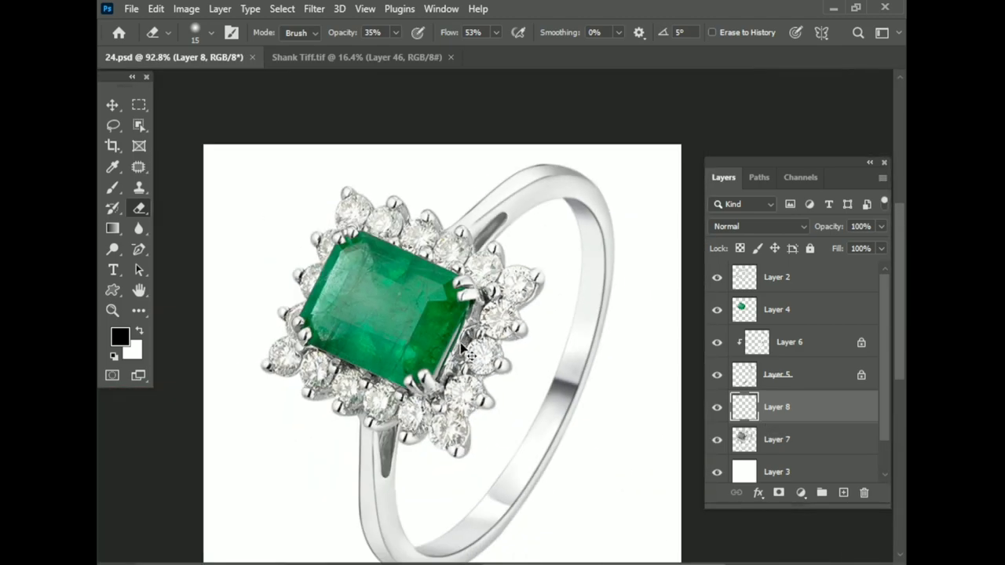
scroll(437, 226, down, 2)
On Layer 7, lock transparent pixels and switch to the Mixer Brush.
click(809, 441)
scroll(471, 270, up, 5)
click(740, 248)
scroll(455, 246, down, 2)
scroll(455, 246, up, 4)
right_click(112, 186)
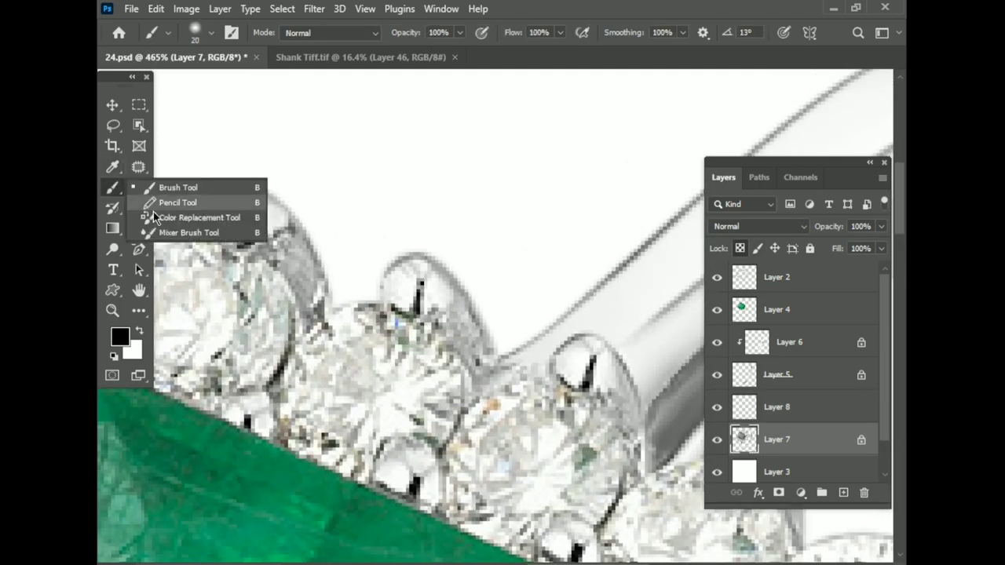
click(190, 228)
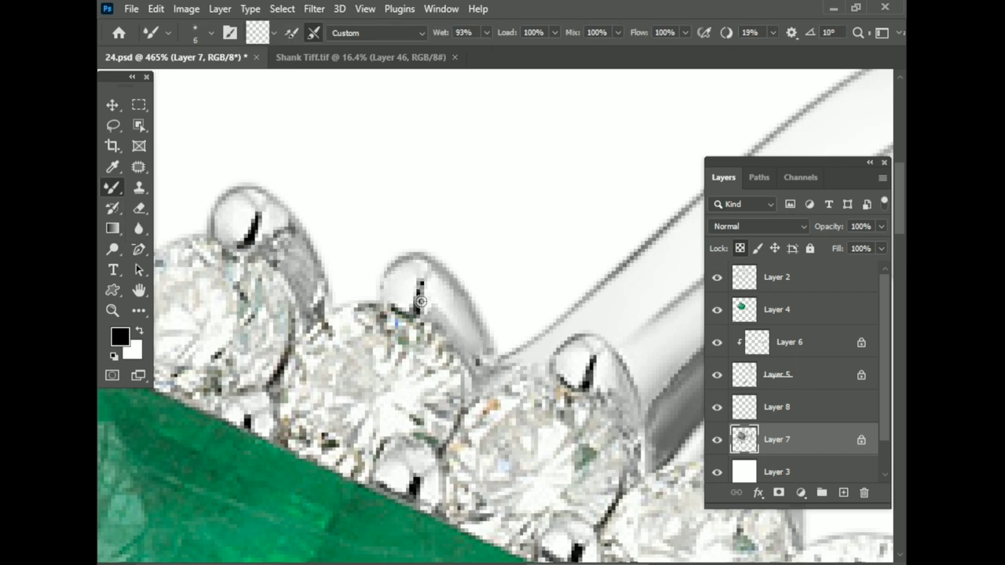
Inspect the ring's prongs and shank up close, then save the document.
scroll(420, 301, down, 1)
scroll(544, 295, up, 2)
scroll(616, 355, down, 4)
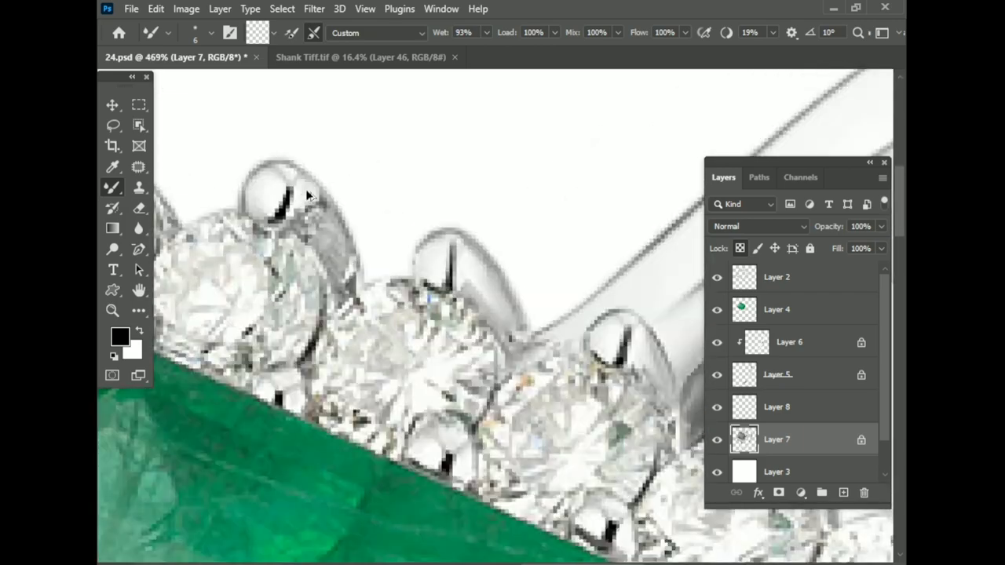
scroll(620, 346, up, 2)
scroll(636, 336, down, 1)
scroll(549, 310, up, 4)
scroll(520, 299, down, 3)
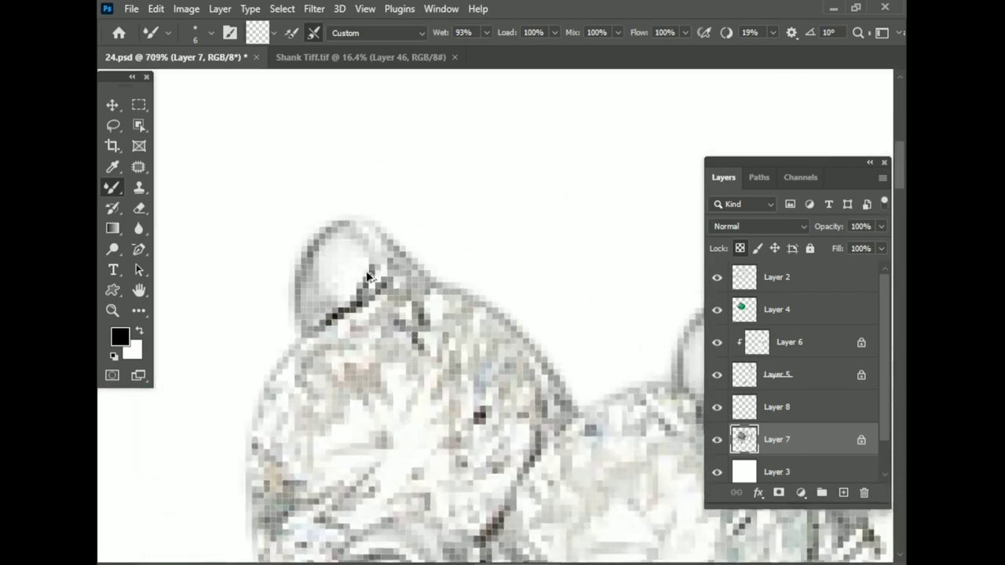
scroll(316, 293, up, 4)
scroll(314, 221, down, 4)
scroll(416, 252, up, 4)
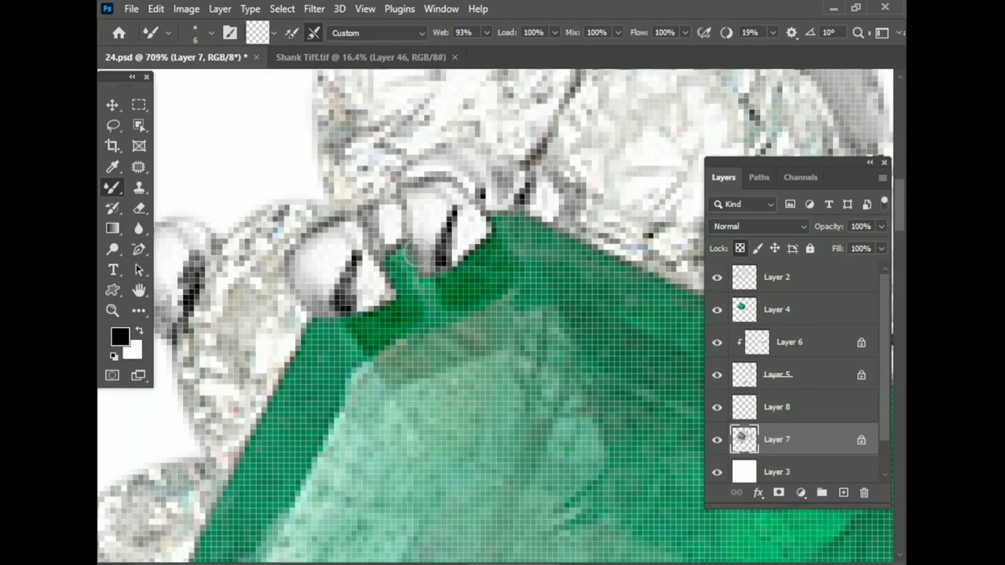
scroll(464, 265, left, 2)
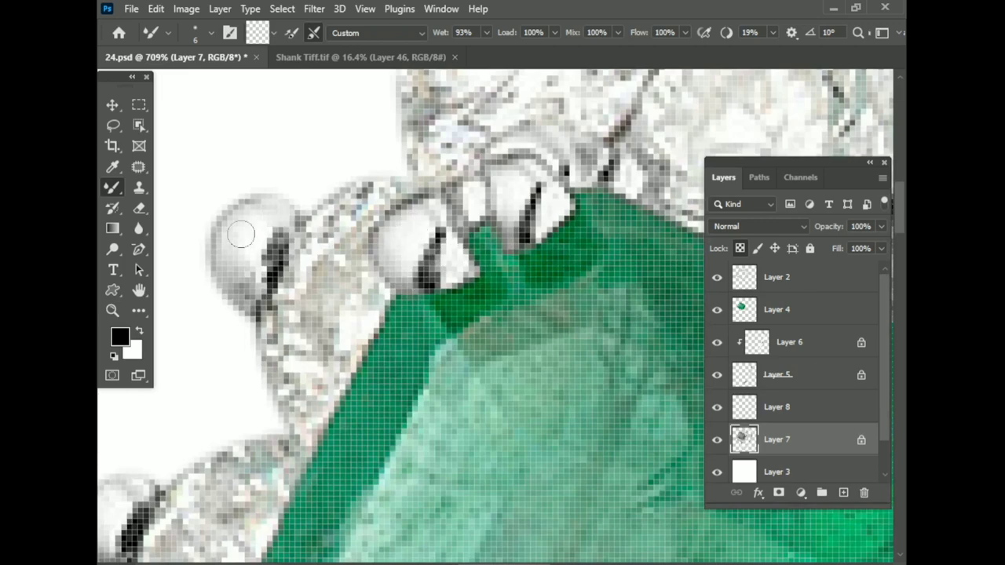
scroll(241, 234, down, 4)
scroll(309, 272, up, 4)
scroll(298, 374, down, 4)
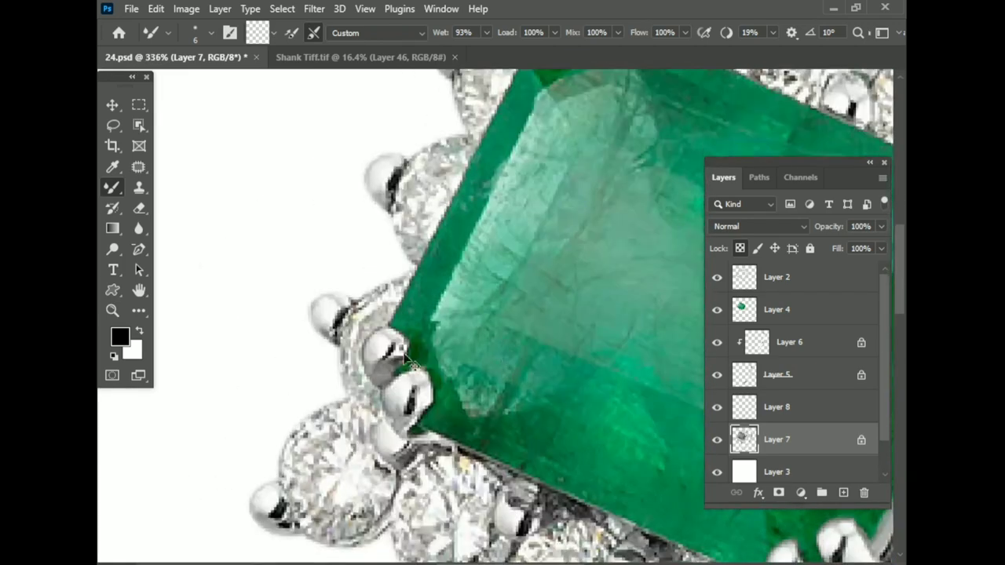
scroll(322, 267, up, 5)
key(ctrl+s)
Smooth the prong's rough edge with a Mixer Brush stroke on Layer 7.
scroll(337, 382, down, 1)
scroll(463, 339, down, 1)
drag(485, 266, 449, 314)
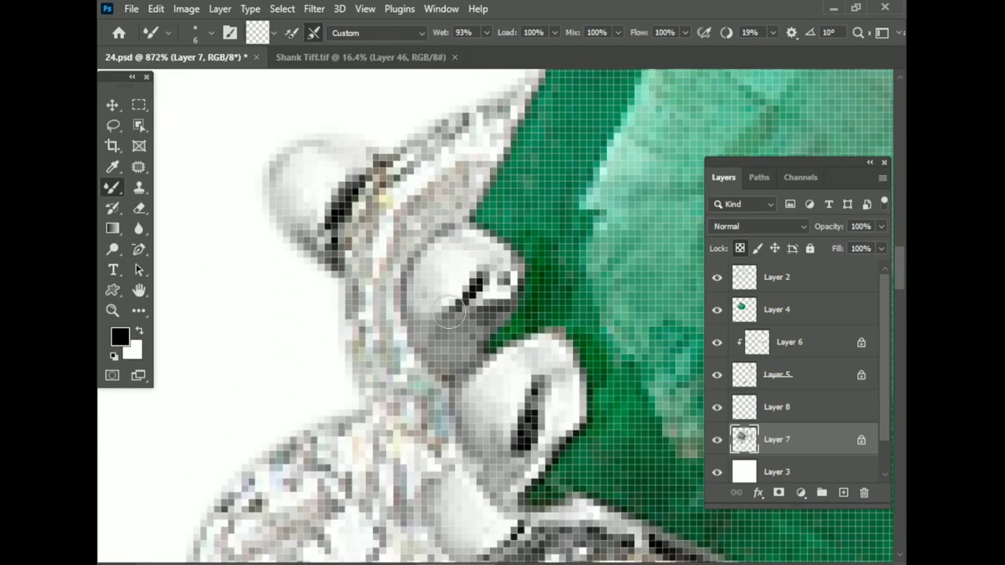
scroll(437, 382, down, 3)
scroll(410, 295, up, 1)
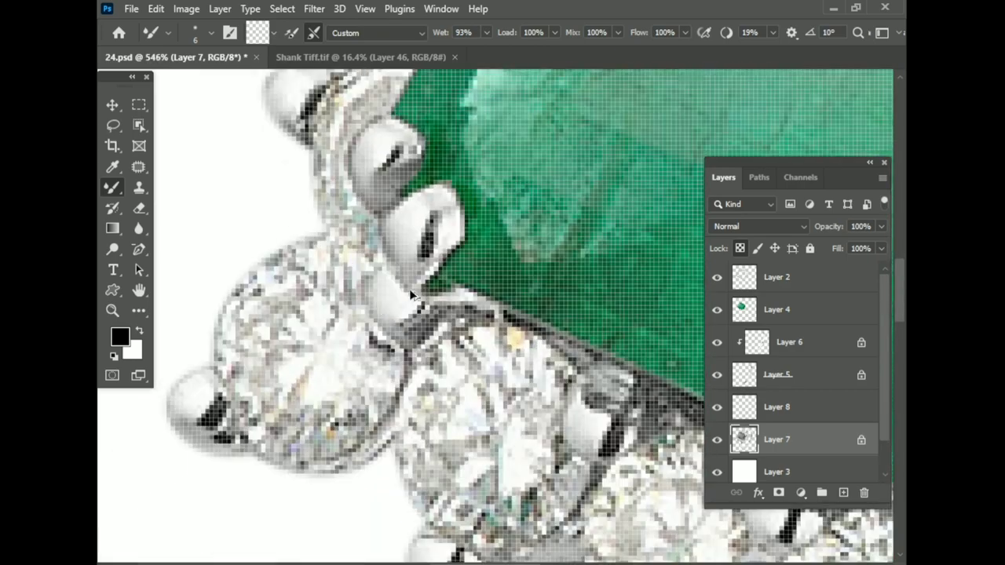
scroll(265, 347, up, 1)
scroll(315, 420, down, 3)
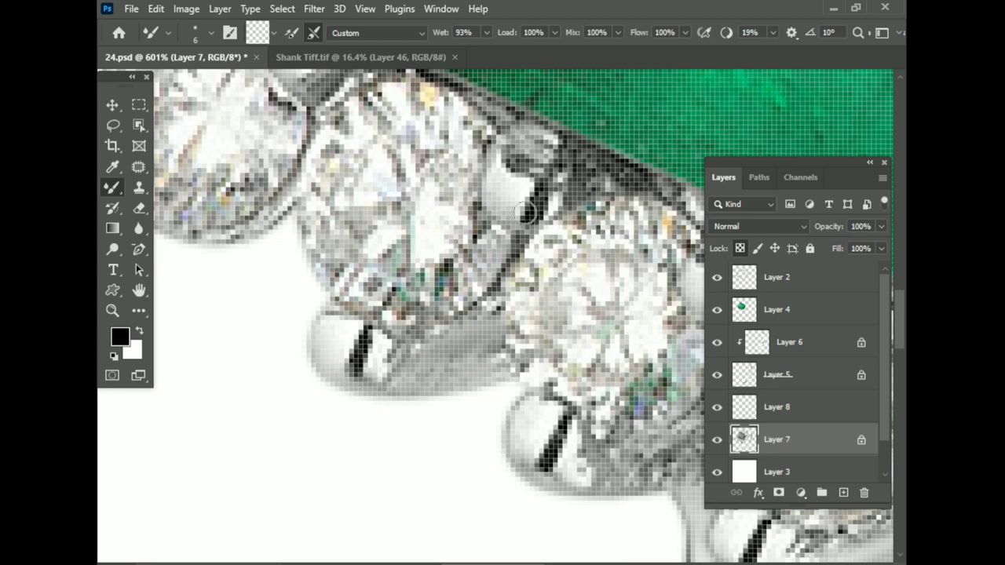
scroll(446, 421, down, 1)
scroll(256, 382, down, 5)
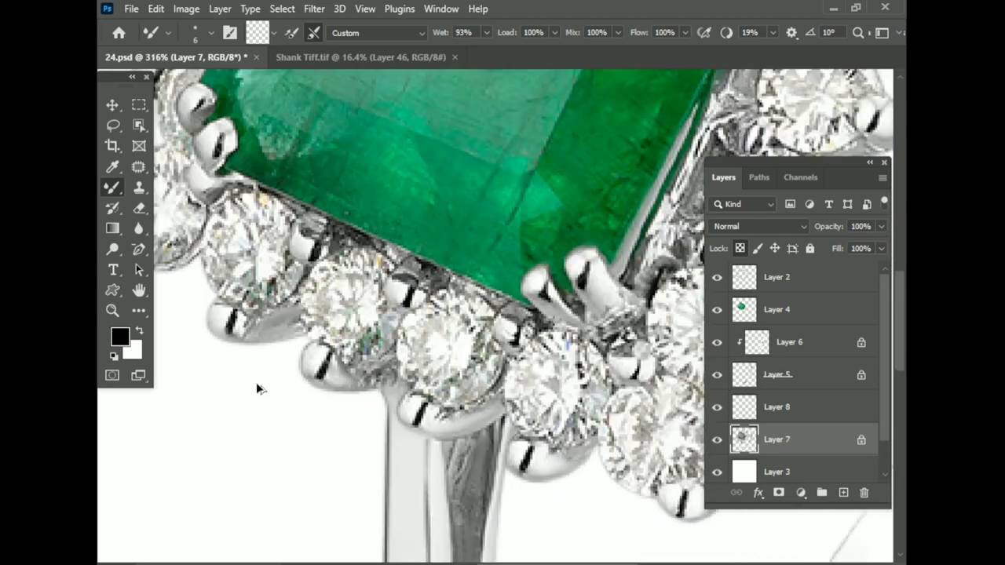
scroll(330, 432, down, 1)
scroll(425, 415, up, 5)
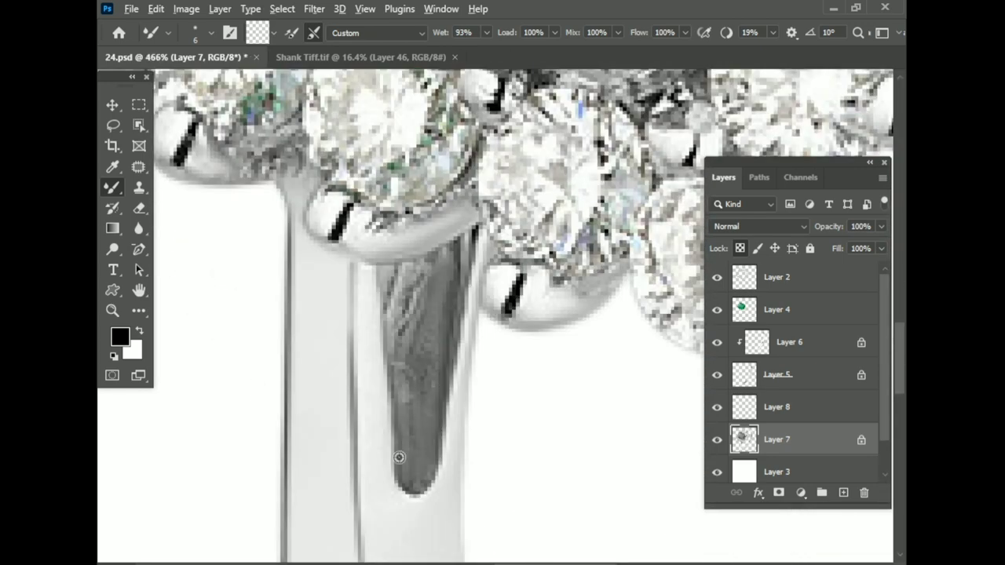
scroll(415, 370, down, 2)
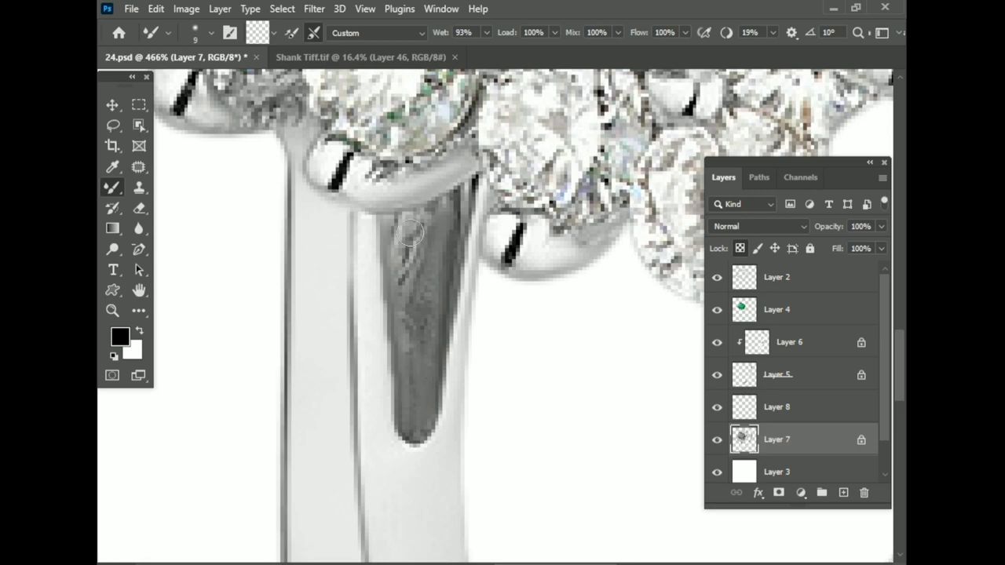
scroll(416, 412, down, 6)
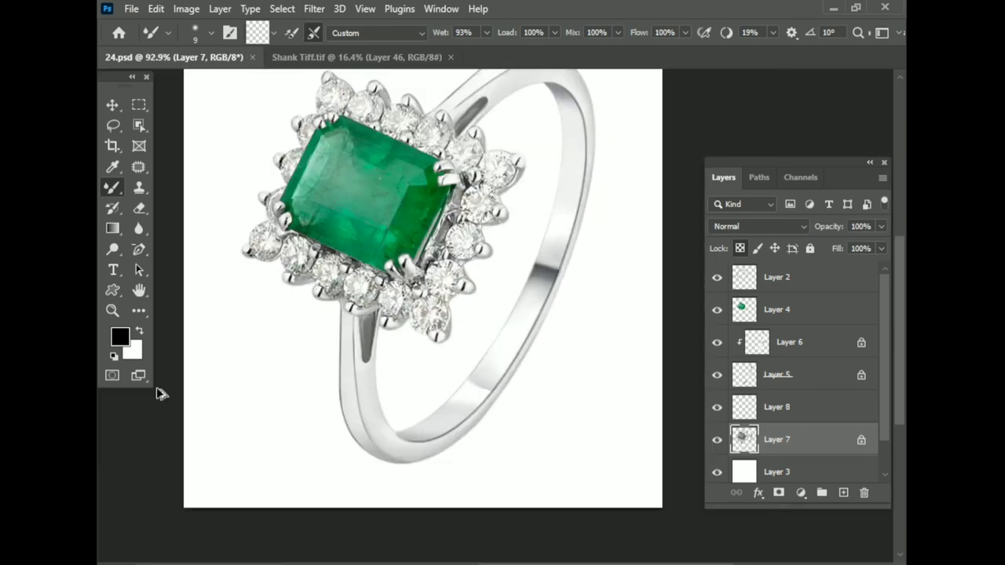
scroll(500, 264, up, 7)
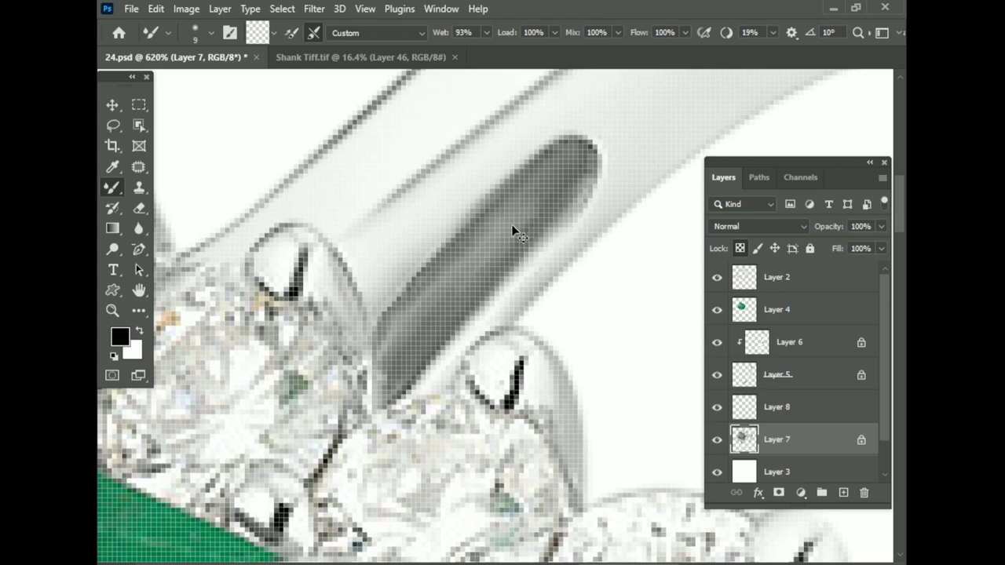
scroll(512, 229, down, 5)
scroll(491, 313, up, 2)
Camera Raw the diamonds: Clarity +45, lower Saturation, Exposure +0.20, tweak Contrast and Highlights.
key(ctrl+shift+a)
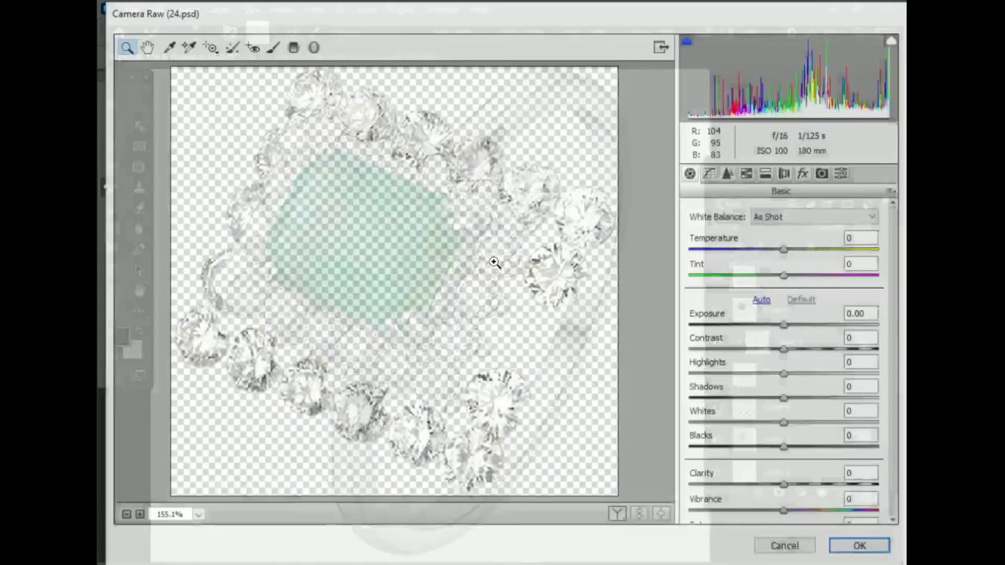
scroll(779, 487, down, 1)
drag(786, 462, 825, 459)
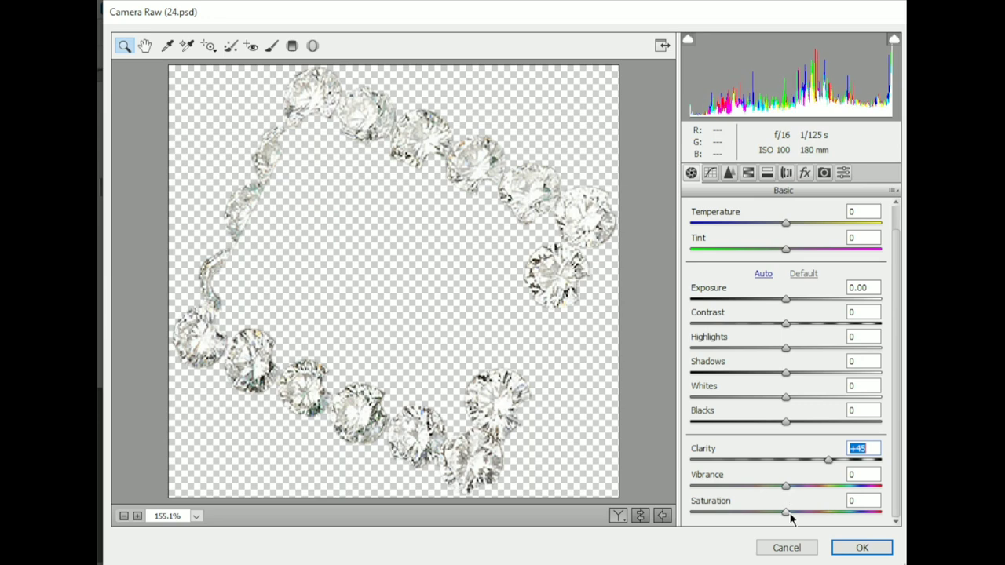
drag(787, 513, 744, 512)
scroll(785, 326, up, 1)
drag(785, 325, 828, 350)
drag(785, 374, 839, 374)
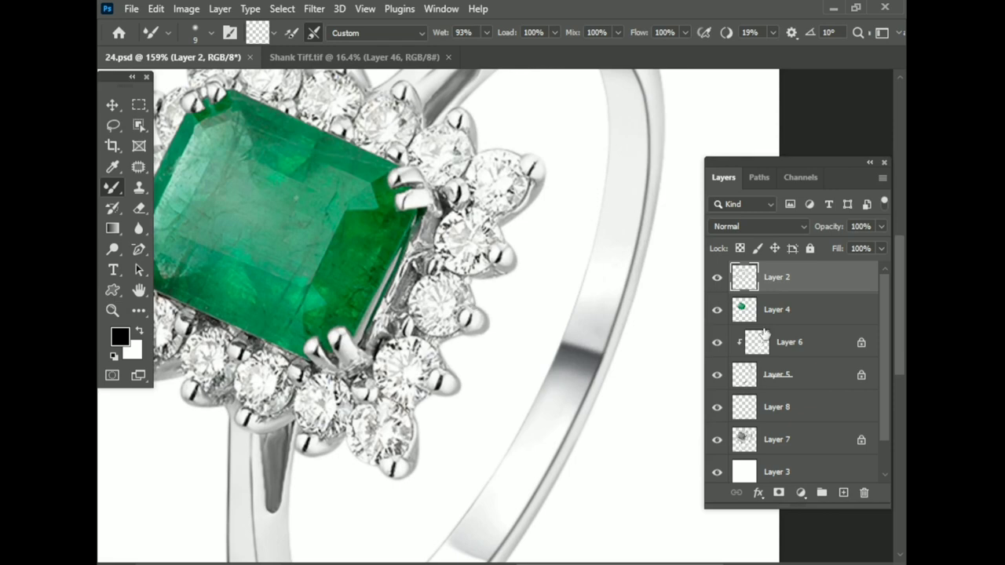
scroll(765, 334, down, 1)
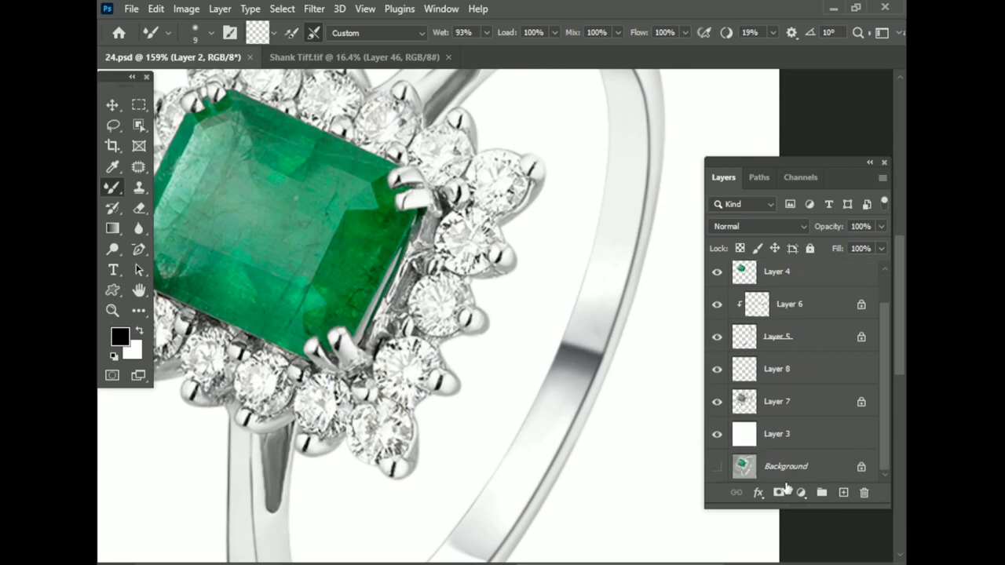
click(761, 465)
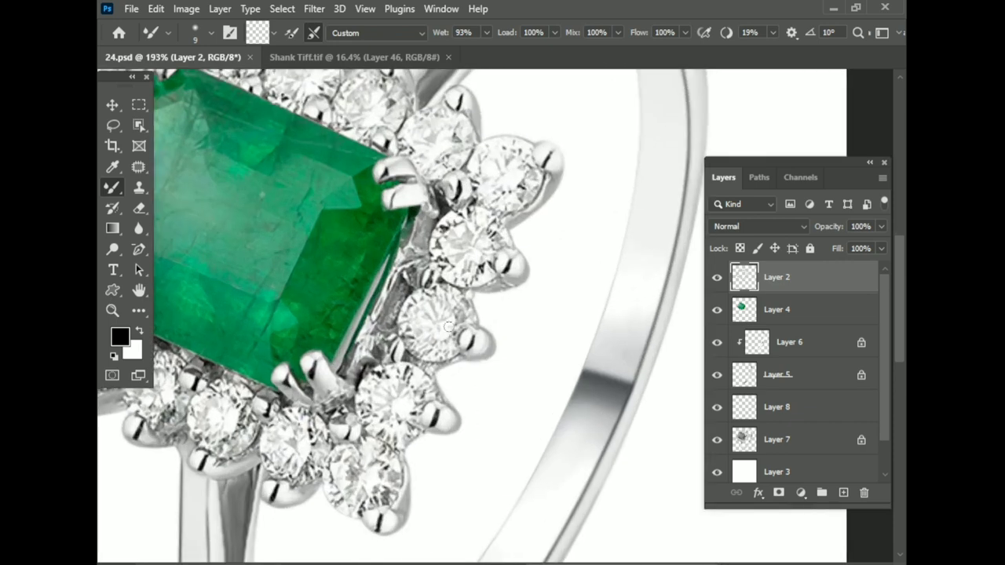
On the Background, trace the diamond beside the emerald with a Pen path and make it a selection.
scroll(787, 467, down, 1)
click(788, 466)
key(p)
scroll(578, 474, up, 3)
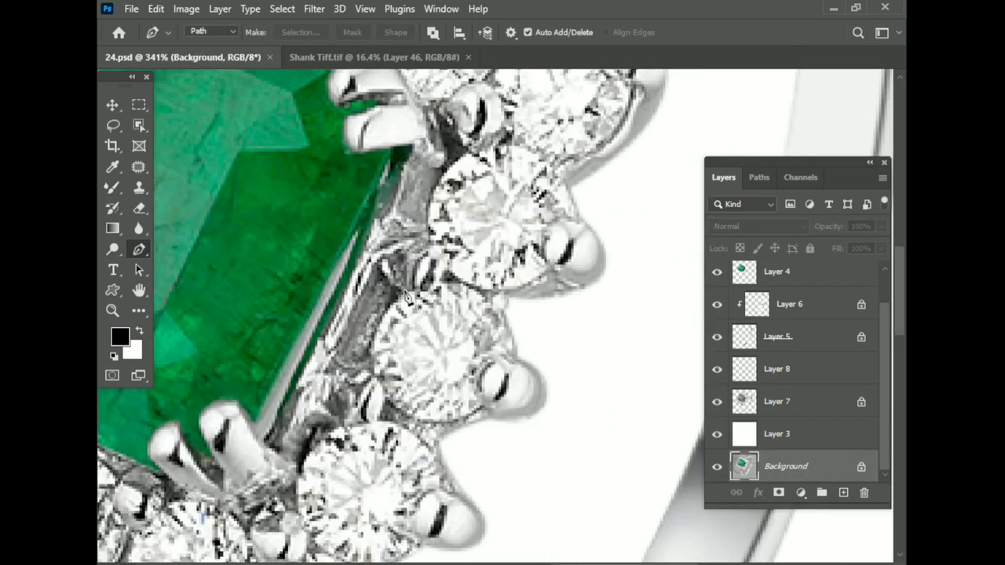
click(403, 215)
drag(386, 343, 430, 430)
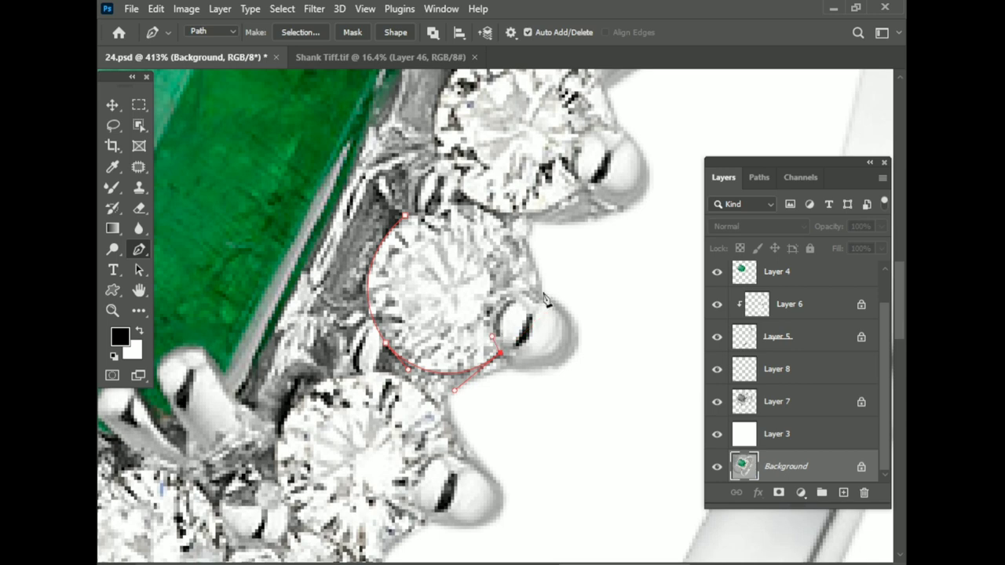
scroll(527, 248, up, 2)
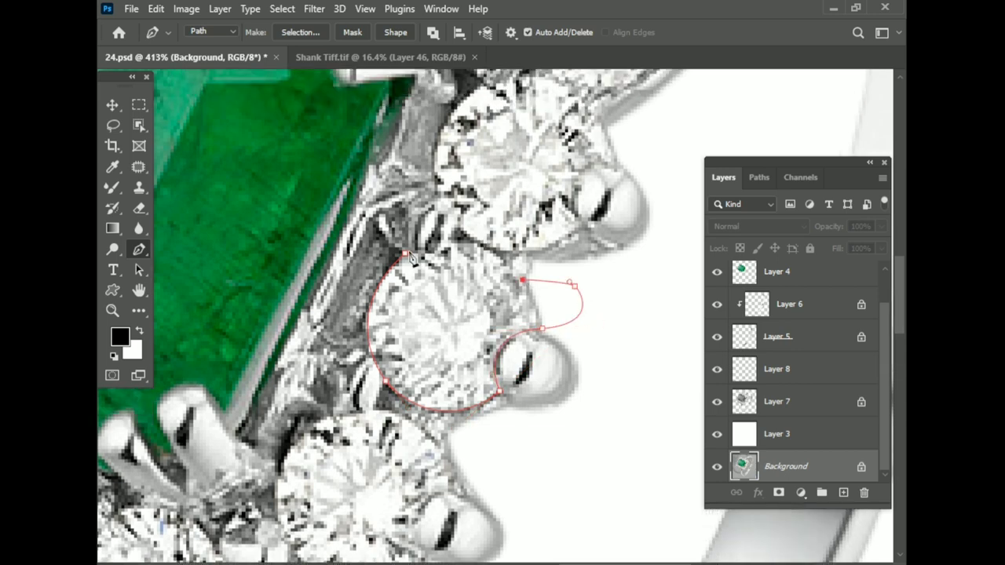
right_click(440, 279)
click(471, 285)
key(Return)
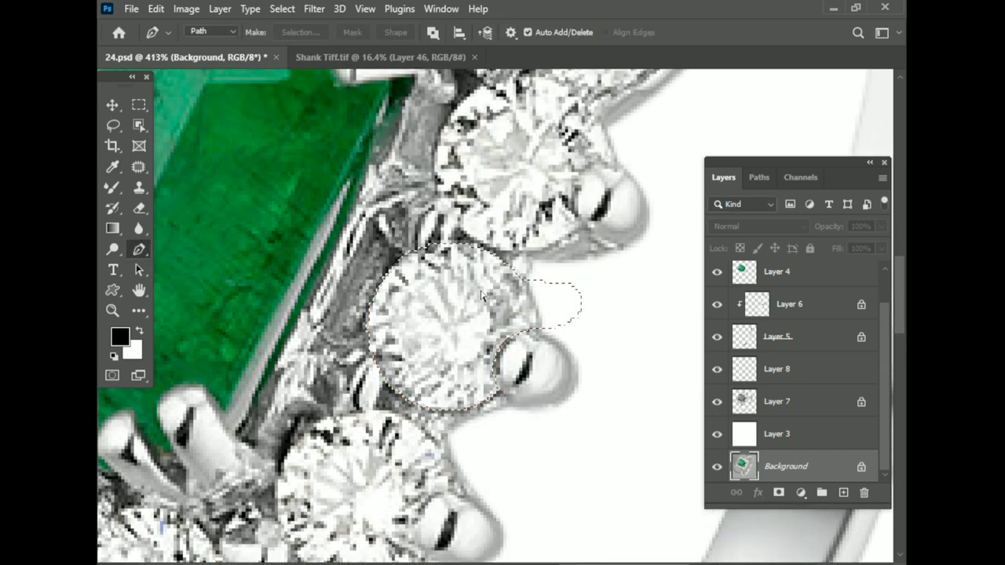
Copy the diamond to Layer 9, move it just below Layer 2, and zoom out.
key(ctrl+j)
key(v)
mouse_move(769, 408)
mouse_down()
mouse_move(795, 282)
mouse_move(797, 295)
mouse_up()
key(ctrl+minus)
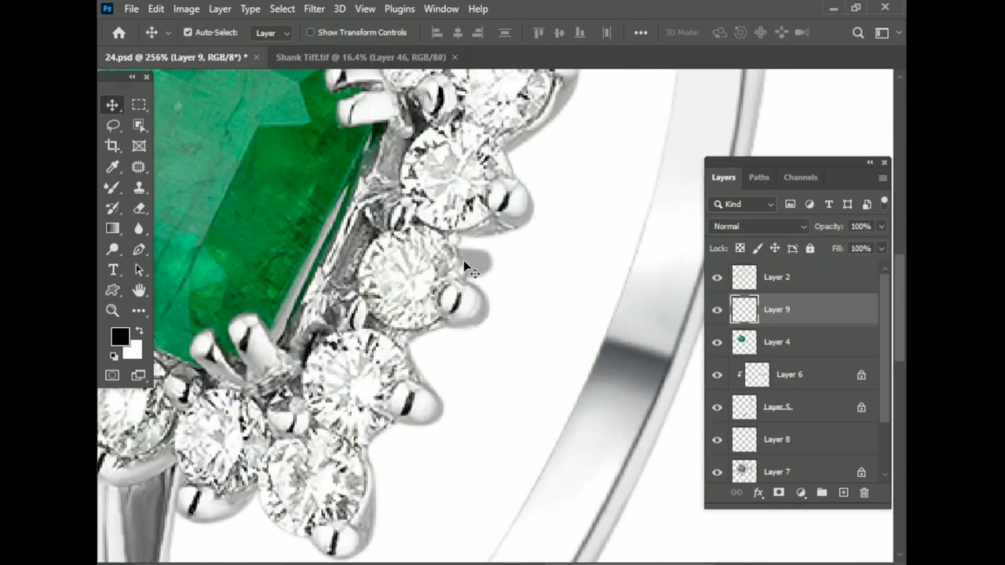
Discard the unfinished pen path and select the single diamond layer, Layer 9.
alt+scroll(463, 260, up, 3)
key(p)
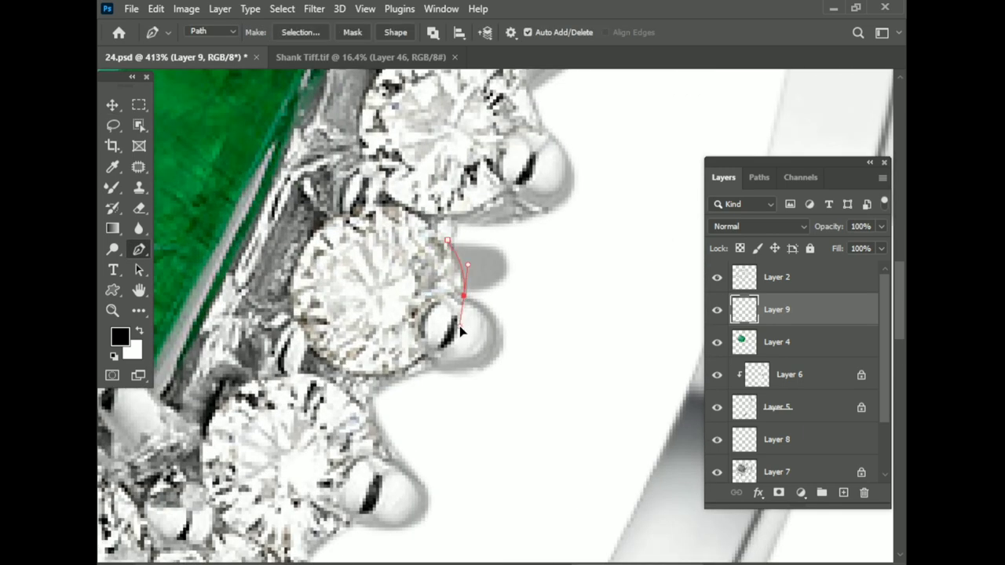
key(Escape)
shift+click(815, 285)
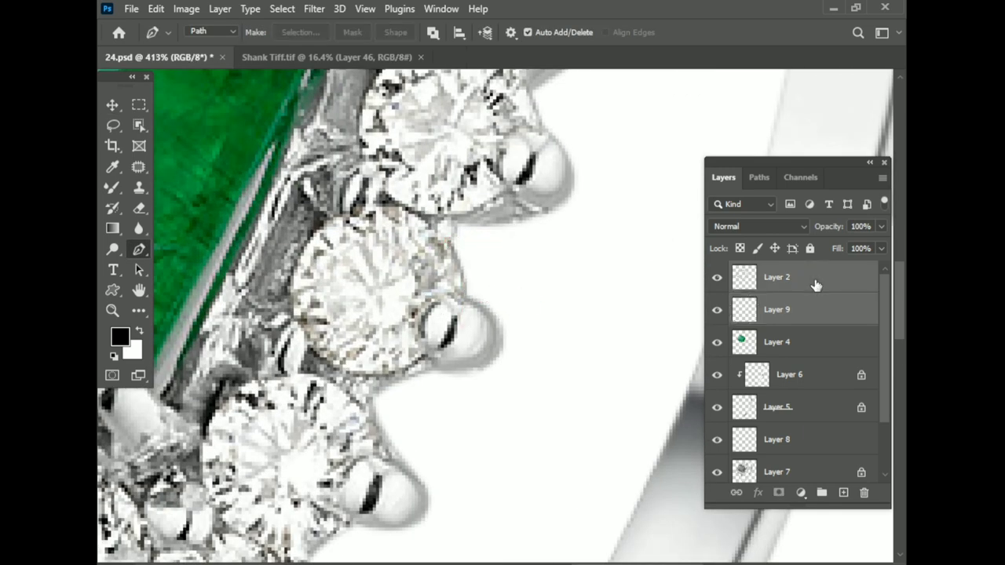
click(773, 312)
Give the diamond Camera Raw exposure -0.10, contrast +13, highlights +22, saturation -51, and merge into Layer 2.
key(ctrl+shift+a)
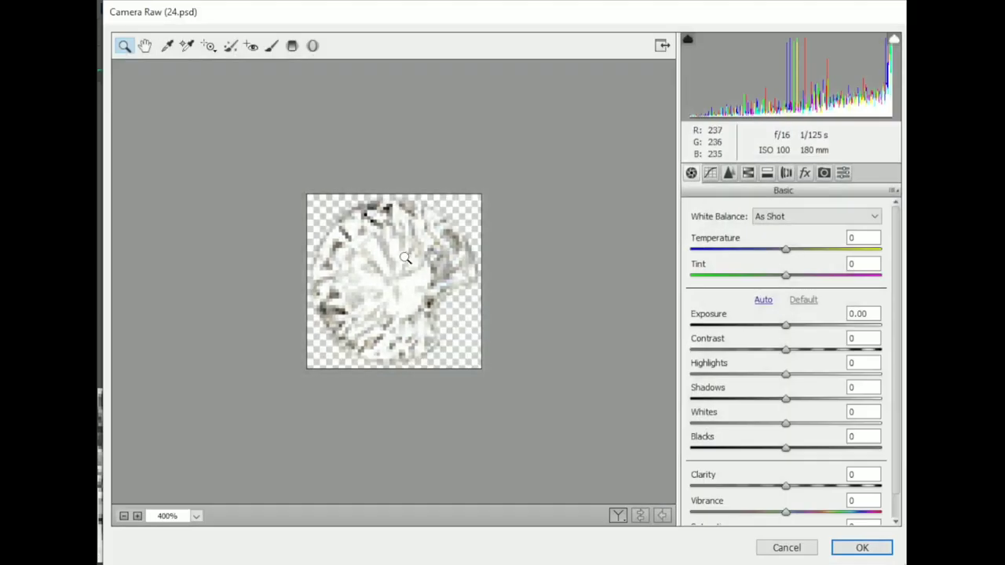
scroll(777, 483, down, 2)
drag(785, 511, 736, 512)
scroll(746, 475, up, 1)
drag(786, 325, 800, 355)
key(Tab)
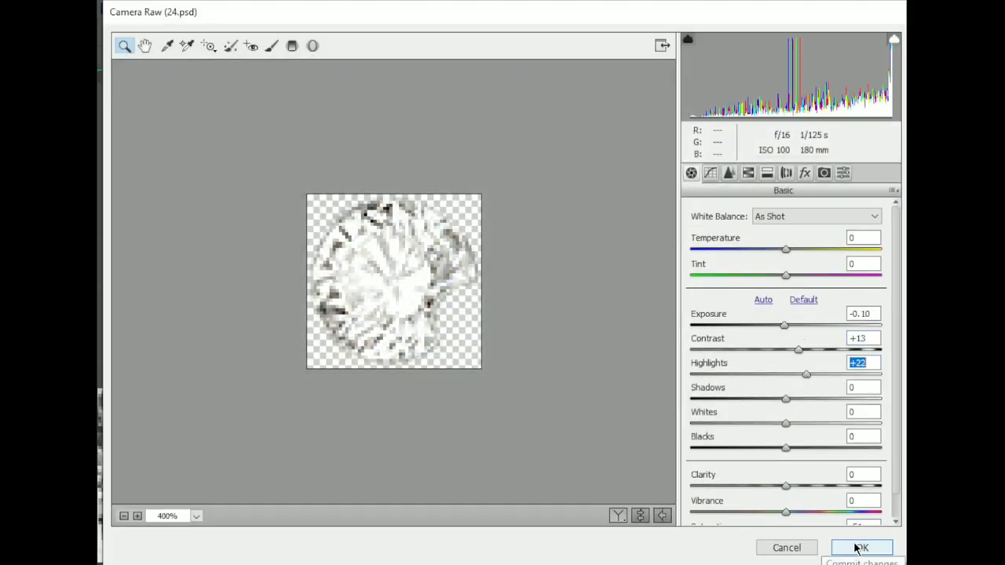
click(862, 547)
key(ctrl+e)
In the Shank Tiff document, scale the diamond to about 2.6% over a halo stone and clip it.
scroll(481, 268, down, 5)
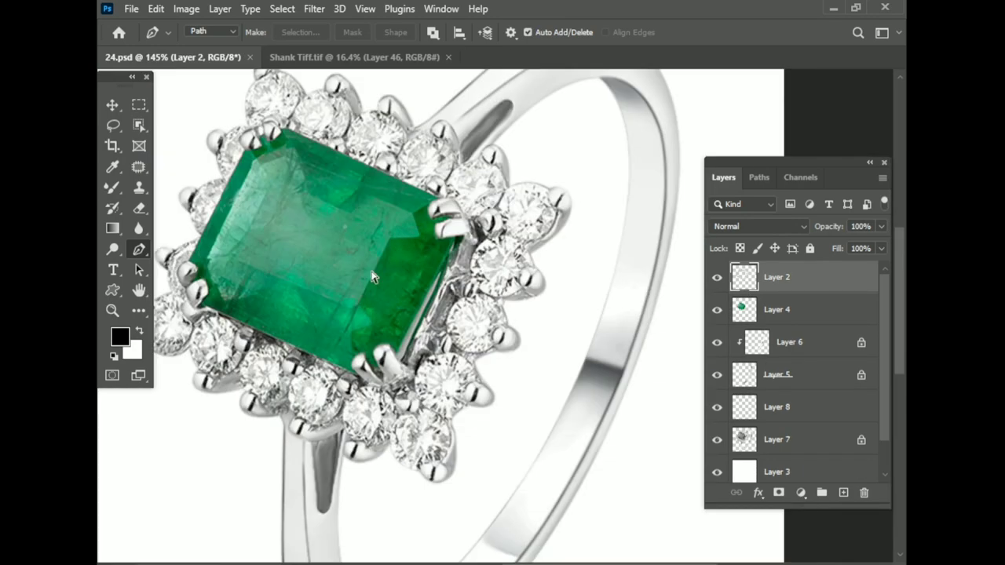
click(113, 104)
click(334, 57)
scroll(525, 370, down, 3)
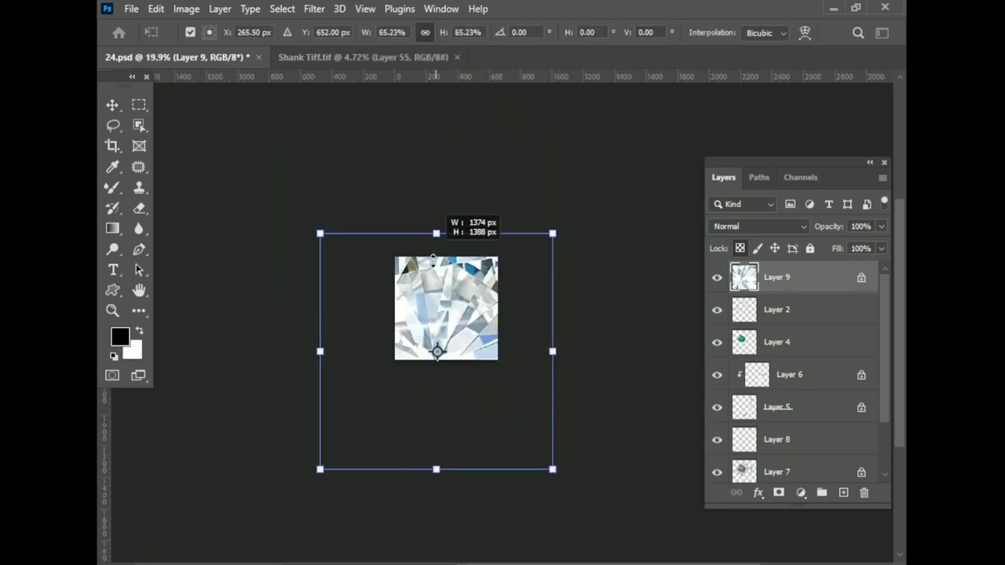
drag(519, 398, 476, 354)
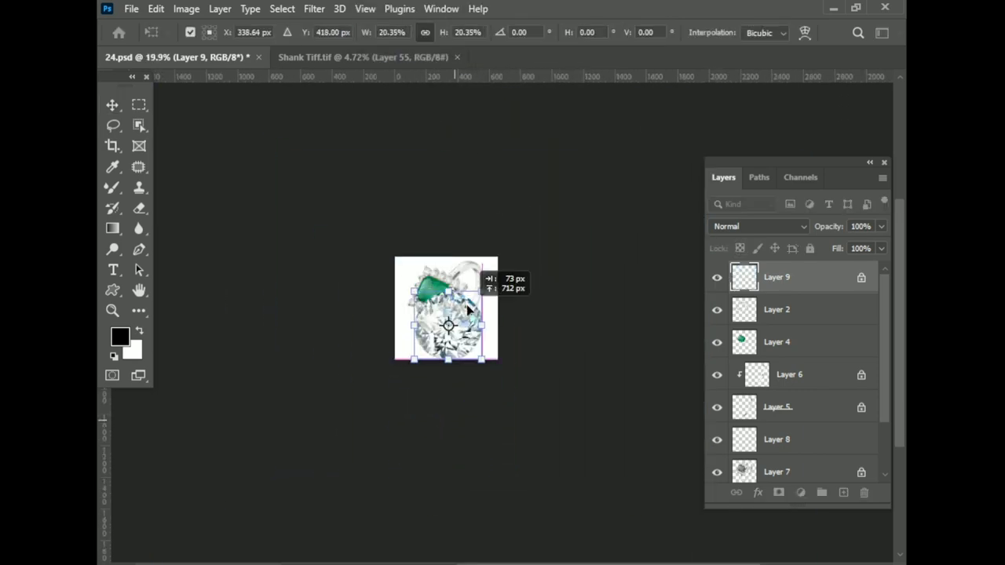
scroll(439, 314, up, 5)
drag(439, 259, 401, 182)
scroll(401, 183, up, 5)
drag(482, 291, 440, 298)
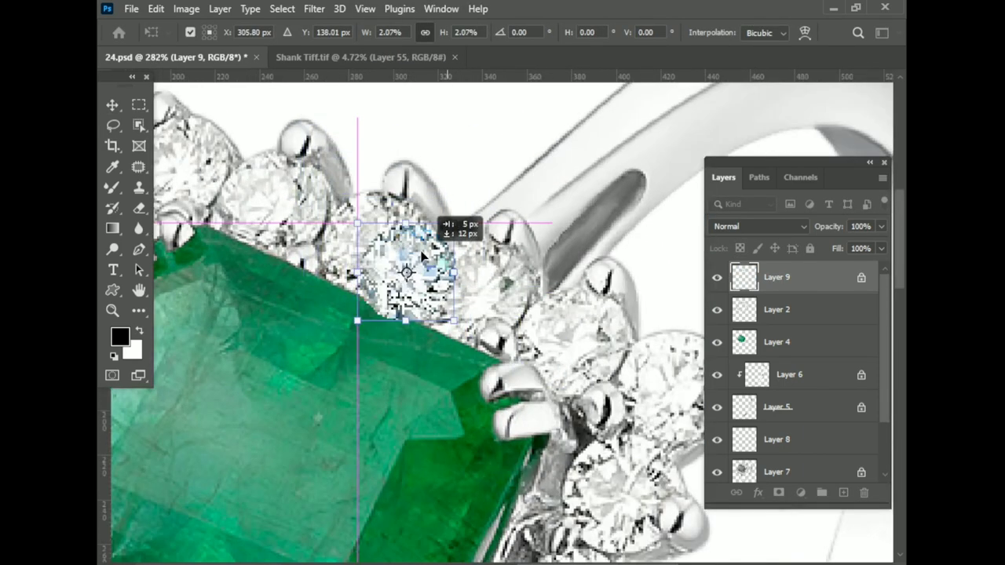
mouse_move(393, 204)
mouse_down()
mouse_move(407, 255)
mouse_move(412, 228)
mouse_move(391, 251)
mouse_move(359, 212)
mouse_up()
key(Return)
key(ctrl+alt+g)
Duplicate the small diamond onto the upper and left-side halo stones.
scroll(514, 334, down, 5)
scroll(390, 251, up, 5)
scroll(398, 255, down, 5)
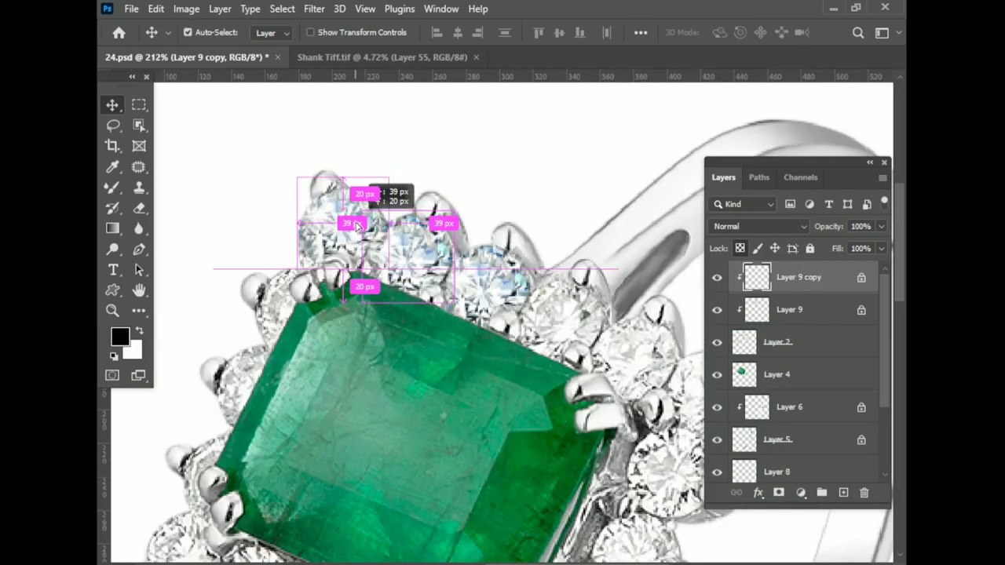
scroll(359, 213, up, 4)
drag(371, 157, 316, 269)
scroll(316, 269, down, 5)
drag(292, 230, 287, 246)
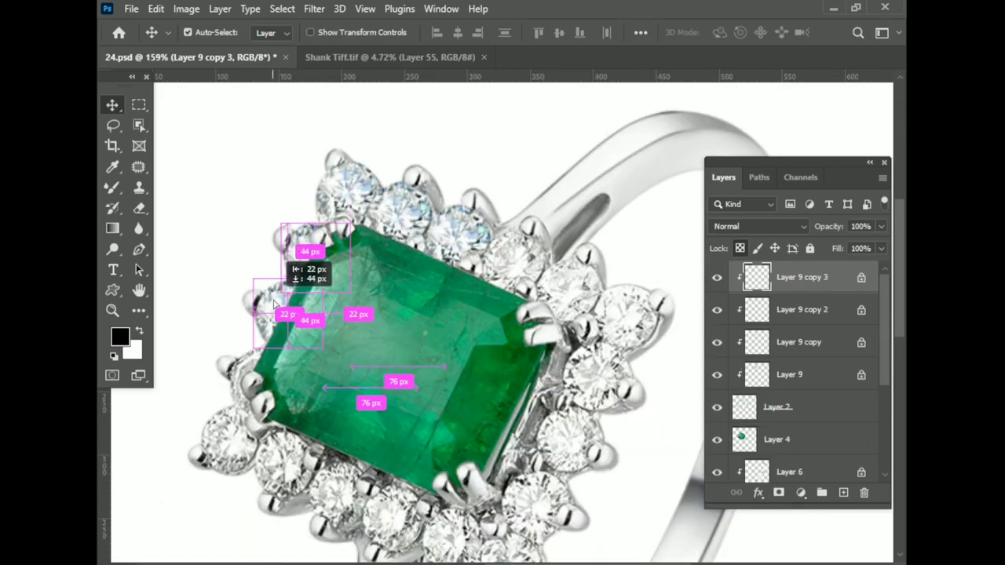
scroll(287, 246, up, 5)
drag(369, 280, 384, 314)
scroll(384, 314, down, 3)
drag(377, 240, 345, 310)
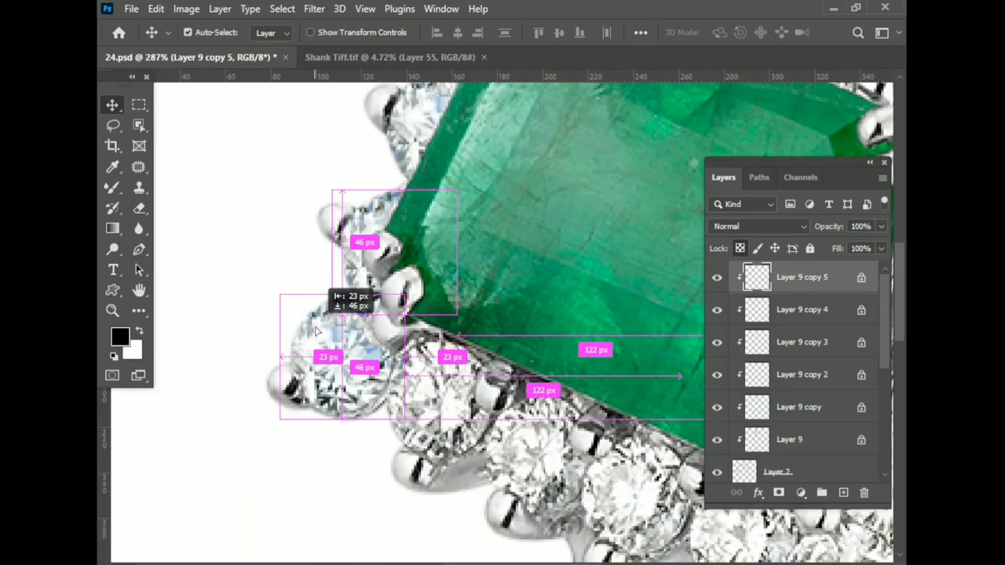
Duplicate the diamond onto the remaining lower and right-side halo stones, reaching 17 copies.
scroll(298, 353, down, 2)
drag(337, 238, 442, 285)
drag(442, 285, 495, 236)
scroll(329, 303, down, 2)
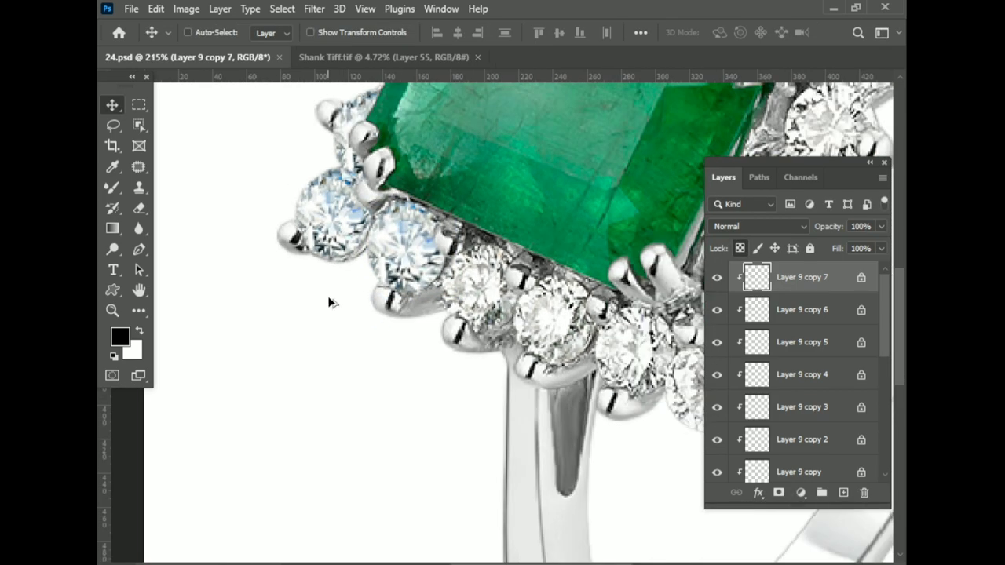
scroll(330, 303, up, 2)
mouse_move(471, 282)
mouse_down()
mouse_move(420, 286)
mouse_move(427, 243)
mouse_move(613, 310)
mouse_move(440, 416)
mouse_move(516, 280)
mouse_move(561, 246)
mouse_up()
drag(471, 338, 494, 306)
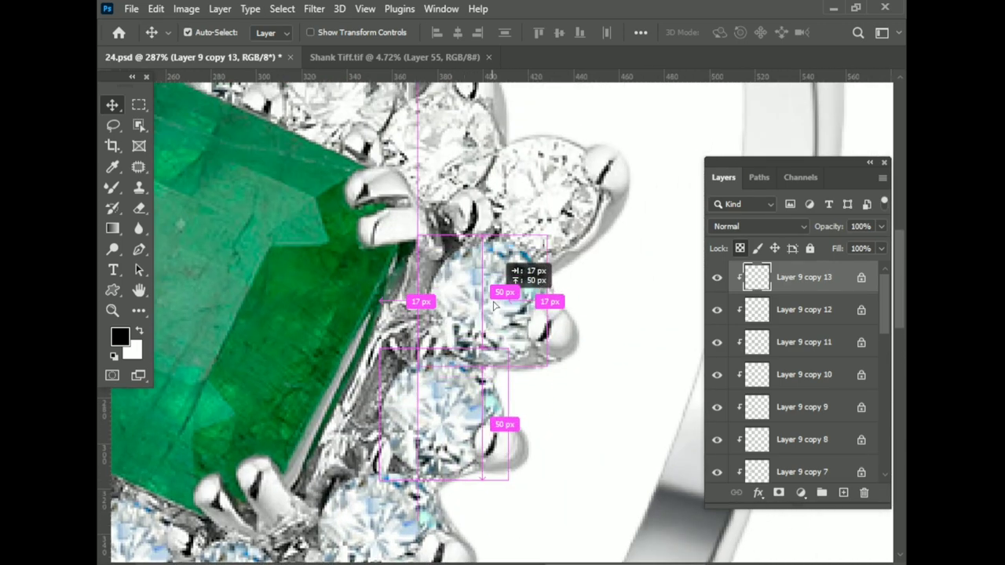
scroll(495, 306, down, 2)
mouse_move(578, 233)
mouse_down()
mouse_move(482, 253)
mouse_move(385, 197)
mouse_up()
scroll(518, 326, down, 3)
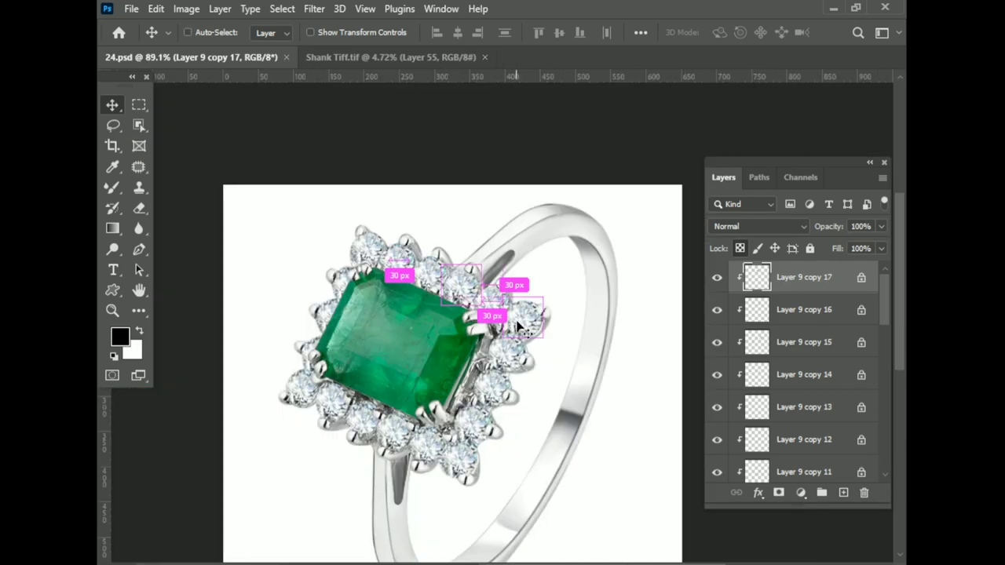
scroll(814, 291, down, 5)
scroll(785, 372, down, 3)
Merge all the halo diamond copies down through Layer 2 into one layer.
shift+click(800, 349)
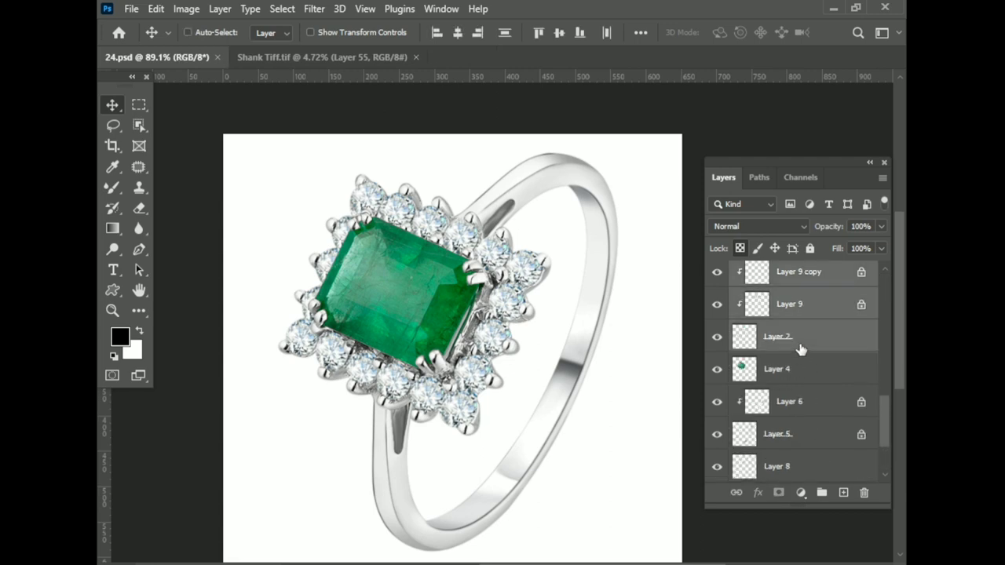
key(ctrl+e)
scroll(428, 315, up, 2)
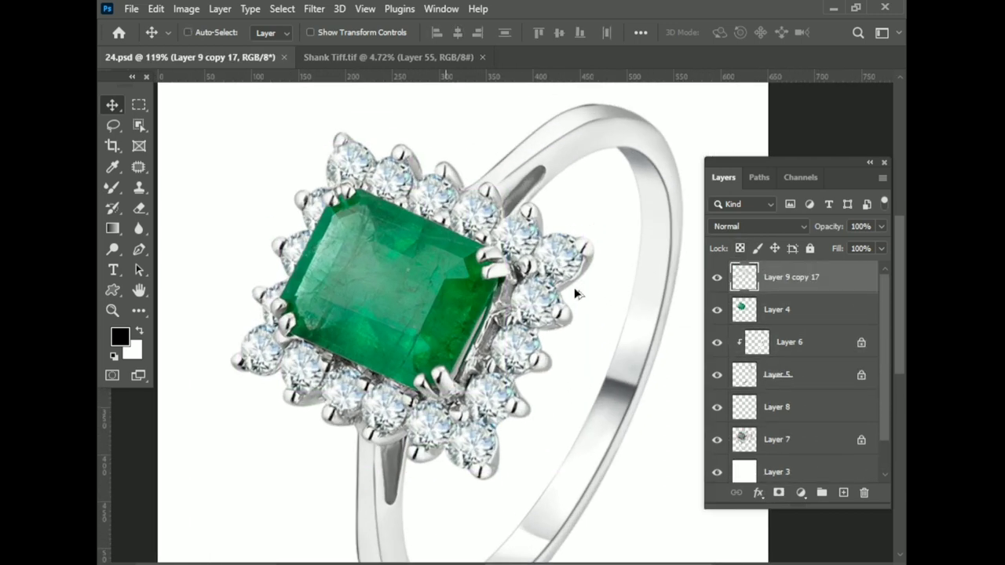
Give the merged halo diamonds Camera Raw saturation -100, clarity +53 and highlights +44.
key(ctrl+shift+a)
drag(785, 512, 645, 518)
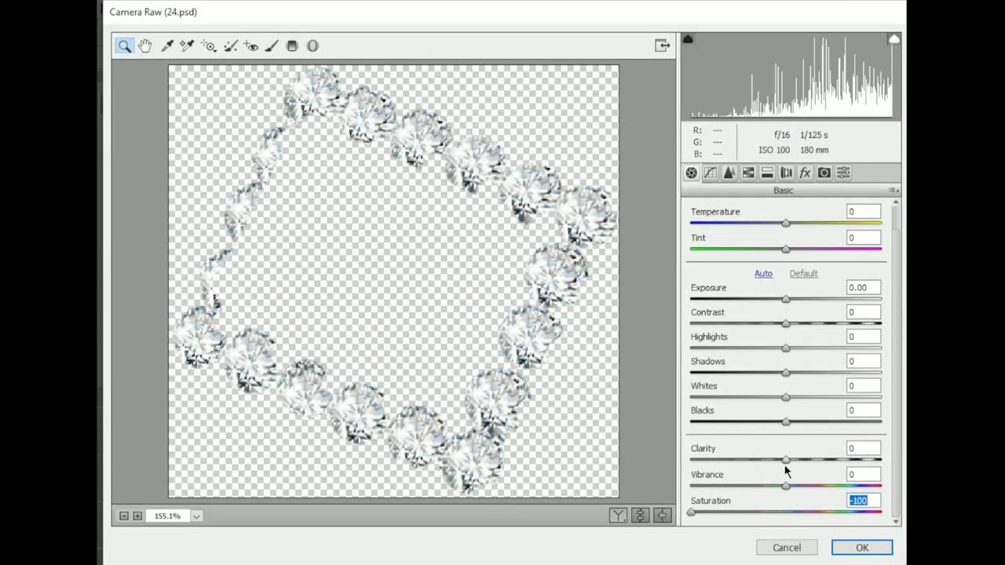
drag(785, 459, 836, 459)
drag(785, 348, 828, 348)
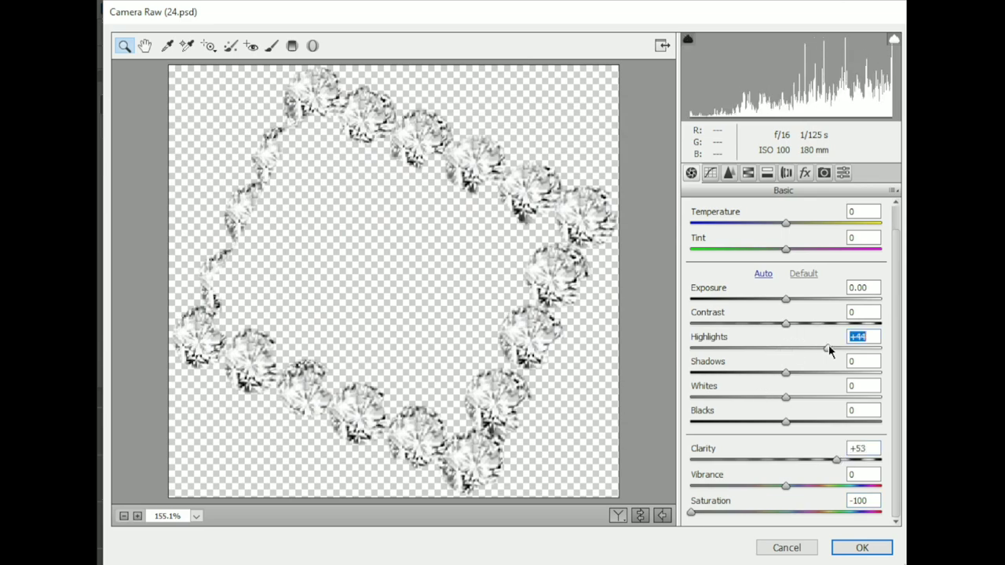
click(840, 547)
scroll(380, 374, down, 3)
scroll(437, 336, up, 5)
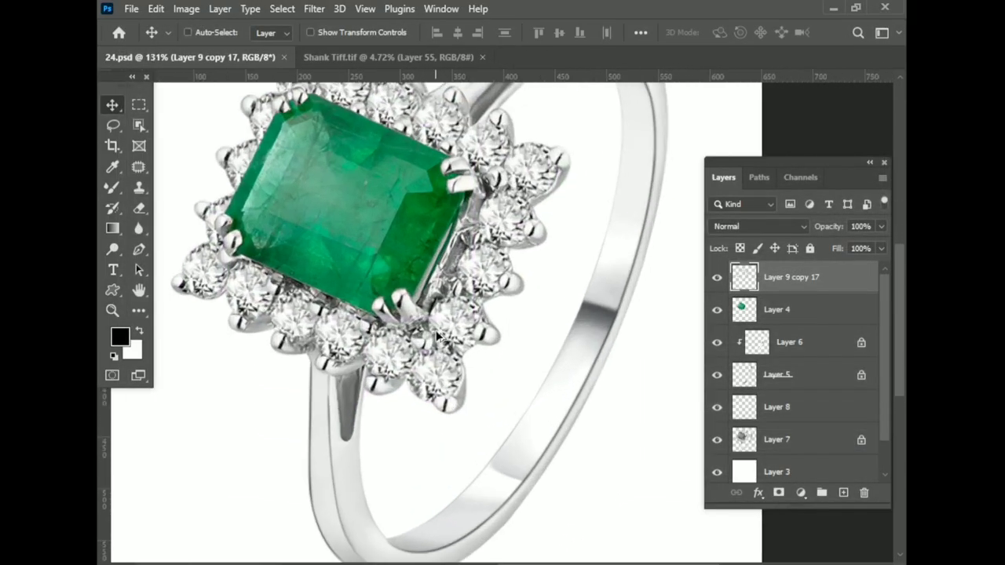
scroll(437, 336, up, 3)
scroll(812, 413, down, 2)
click(785, 401)
Smooth the Layer 7 metal strip along the emerald's edge with the Mixer Brush.
scroll(236, 243, up, 2)
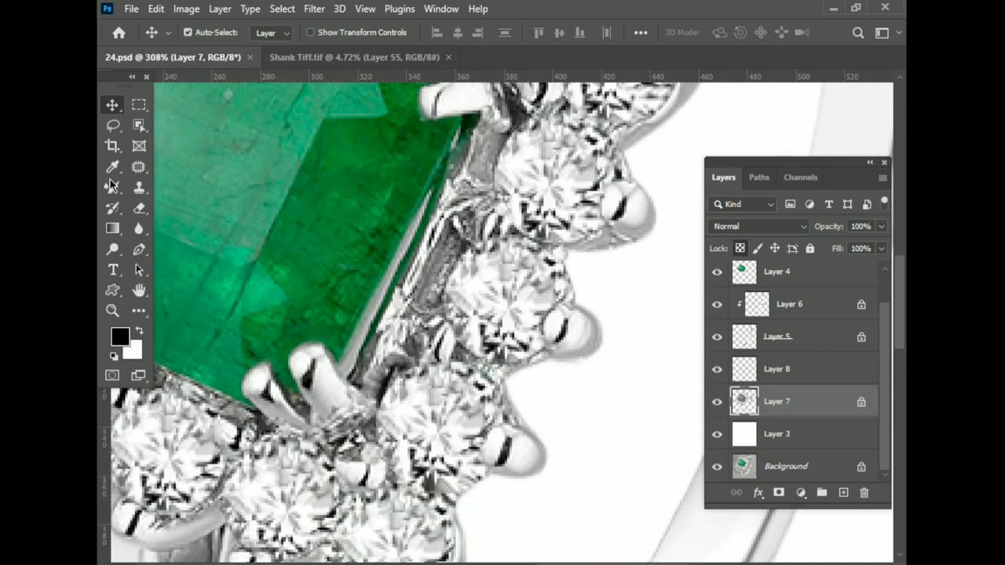
click(112, 185)
drag(425, 275, 484, 125)
drag(364, 388, 407, 343)
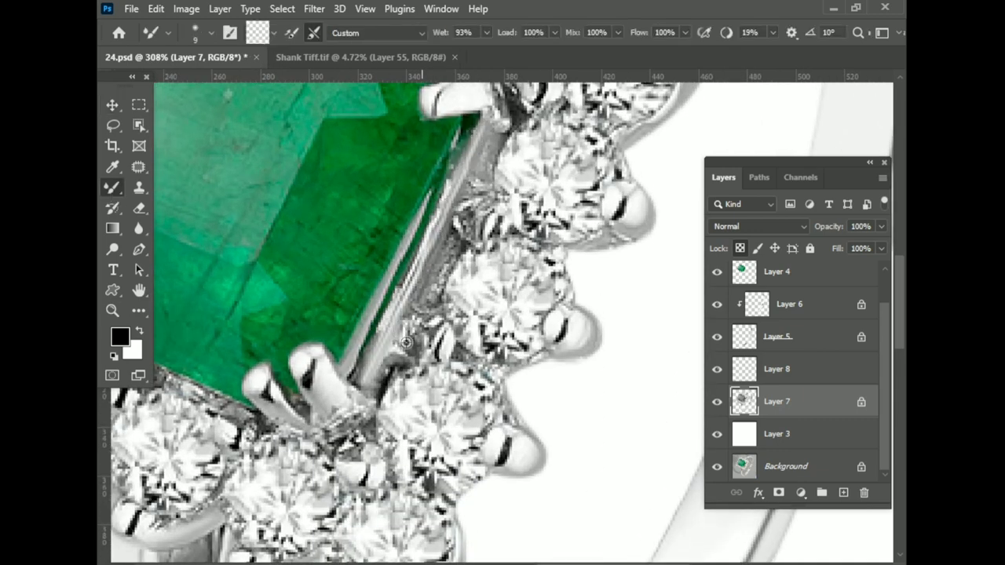
scroll(411, 339, up, 1)
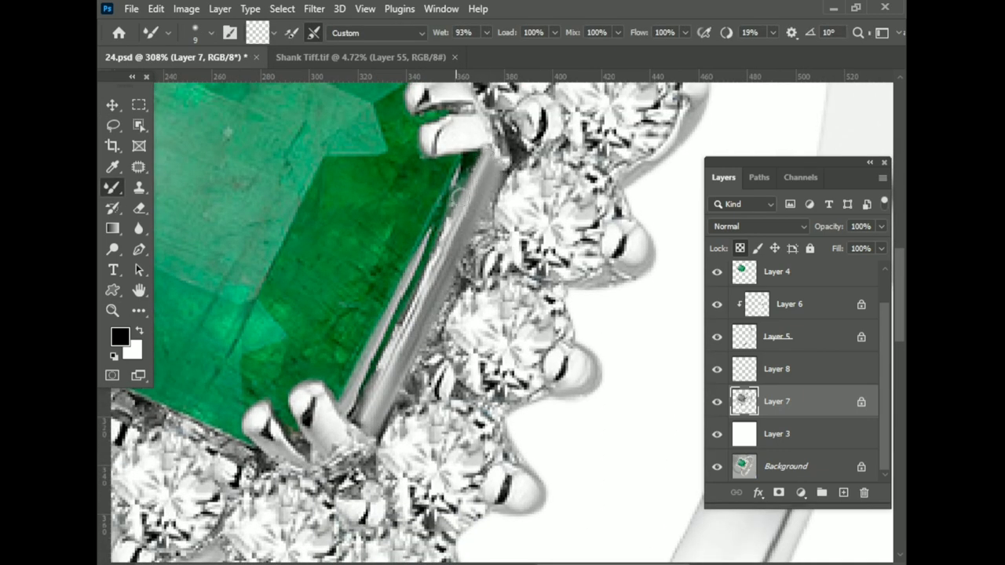
drag(456, 198, 387, 364)
scroll(464, 276, down, 5)
scroll(523, 321, down, 2)
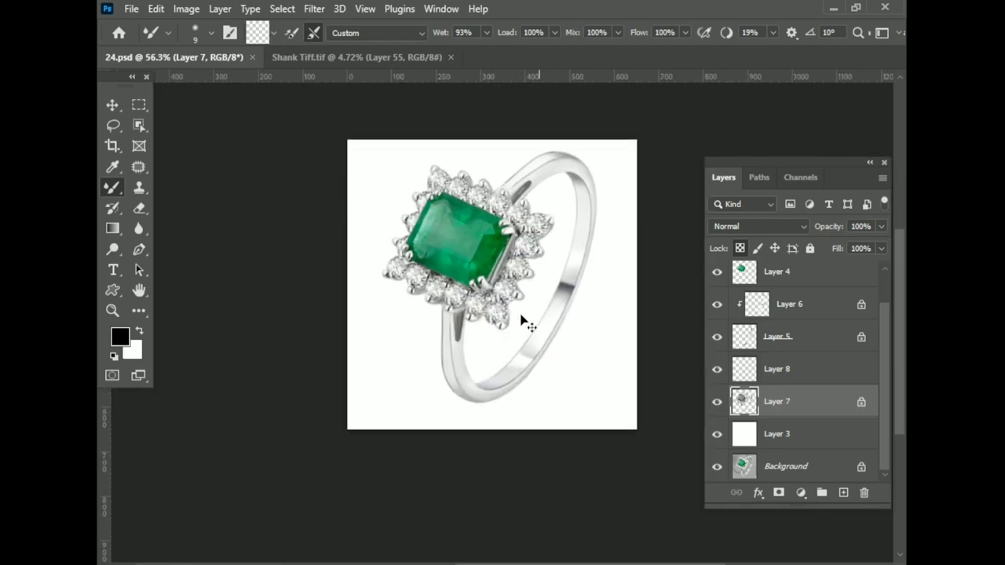
scroll(523, 321, up, 2)
scroll(534, 161, up, 2)
scroll(534, 161, up, 2)
scroll(479, 193, down, 3)
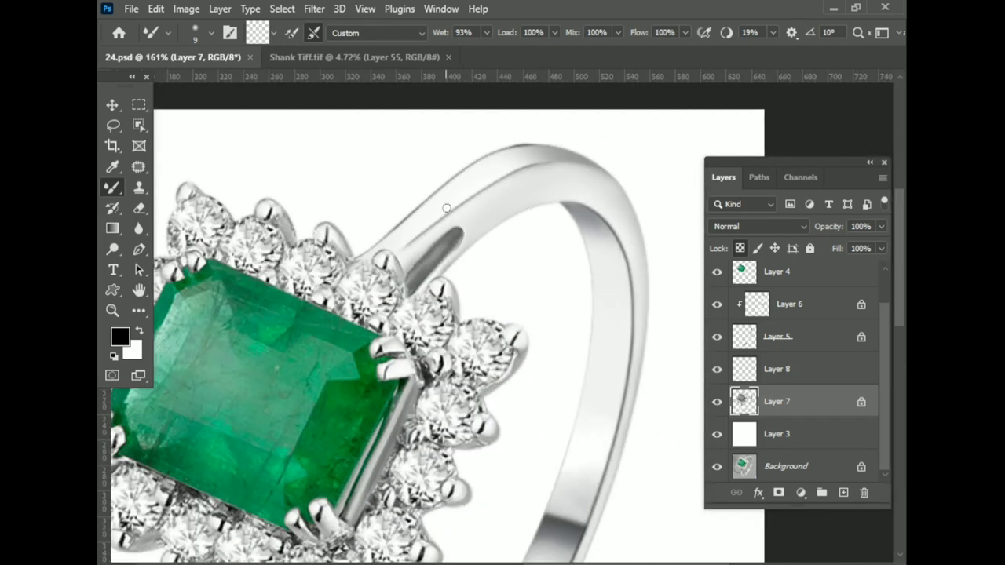
scroll(479, 194, down, 1)
scroll(467, 215, up, 4)
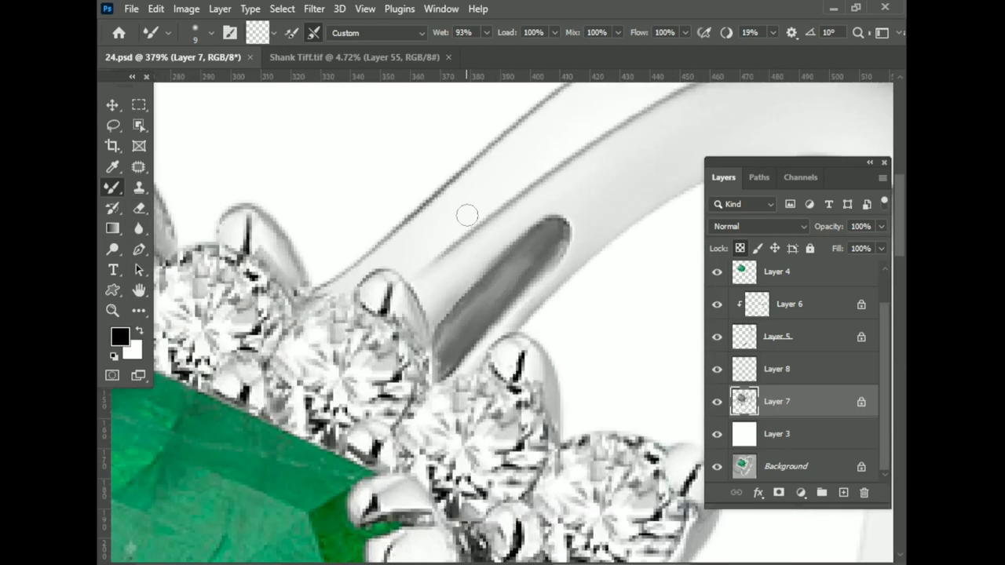
scroll(652, 150, up, 1)
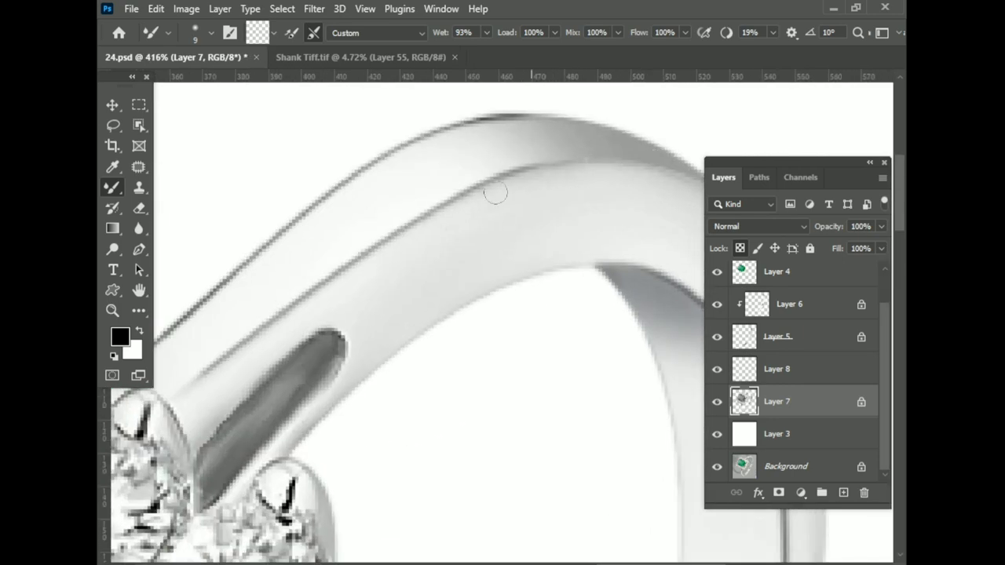
scroll(394, 267, down, 4)
scroll(552, 271, up, 4)
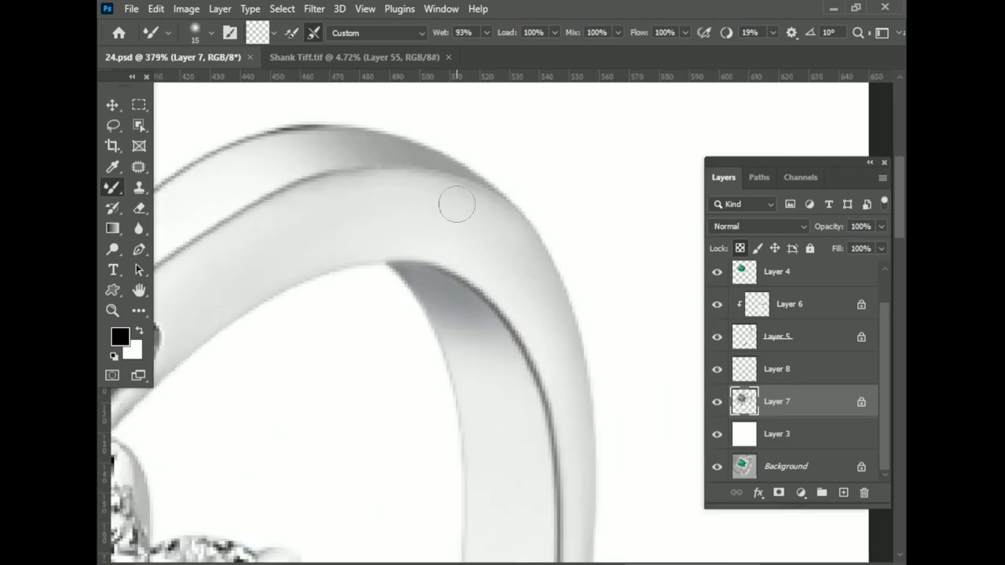
Set the Mixer Brush to 34% wet at 20 px, then select the emerald's Layer 4 and zoom in.
drag(484, 53, 443, 51)
key(bracketleft)
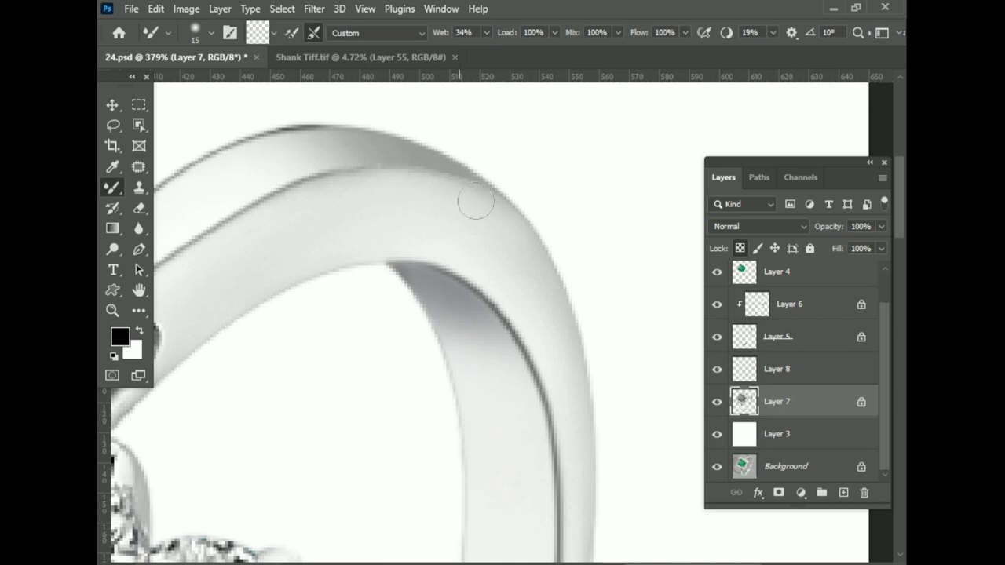
scroll(588, 325, down, 1)
scroll(588, 325, down, 1)
scroll(518, 392, down, 2)
scroll(457, 457, down, 2)
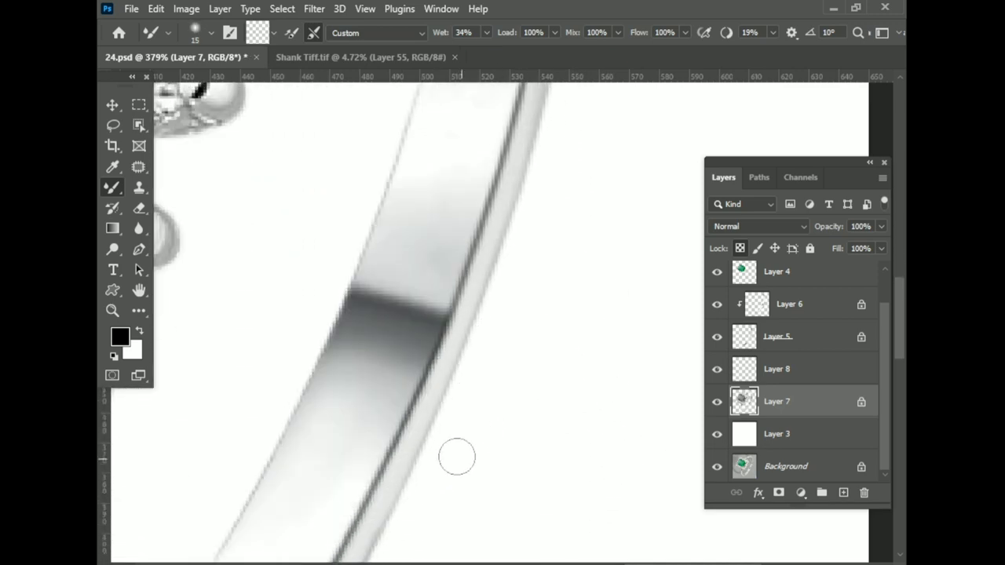
key(bracketright)
scroll(457, 456, down, 2)
scroll(359, 437, down, 2)
scroll(385, 427, left, 2)
scroll(484, 242, left, 3)
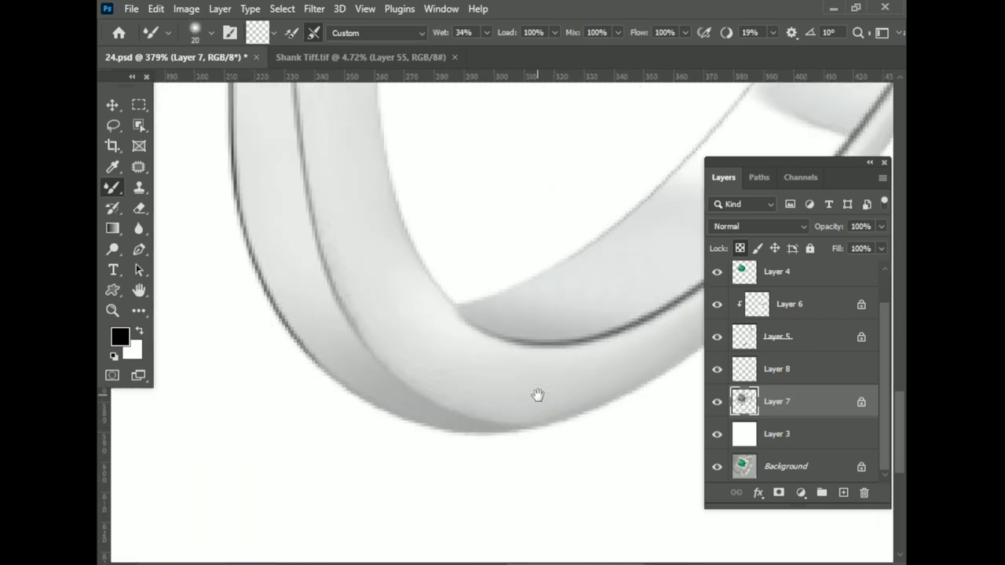
scroll(361, 366, down, 3)
scroll(364, 314, down, 2)
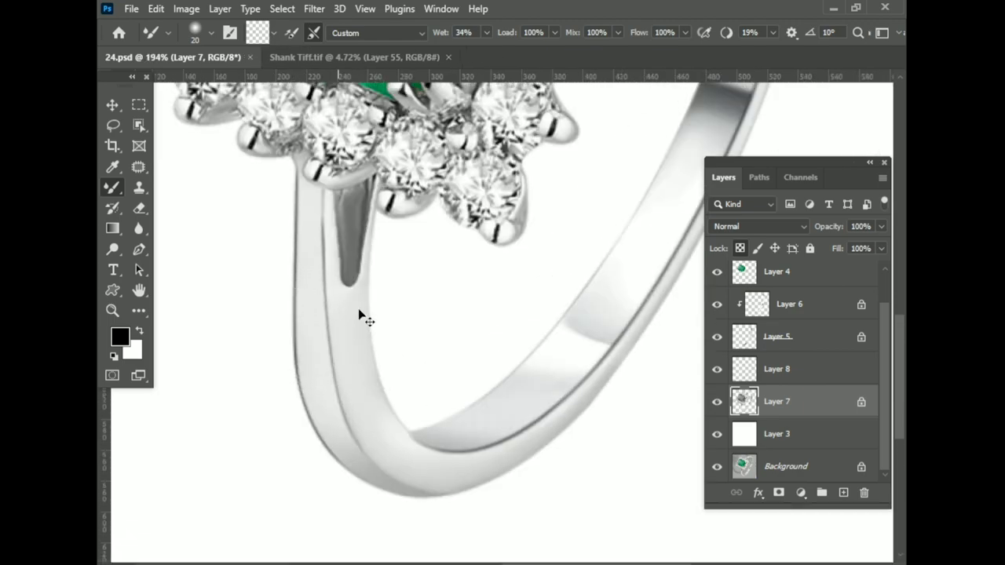
scroll(471, 354, down, 2)
scroll(409, 336, up, 1)
scroll(796, 298, up, 1)
click(777, 309)
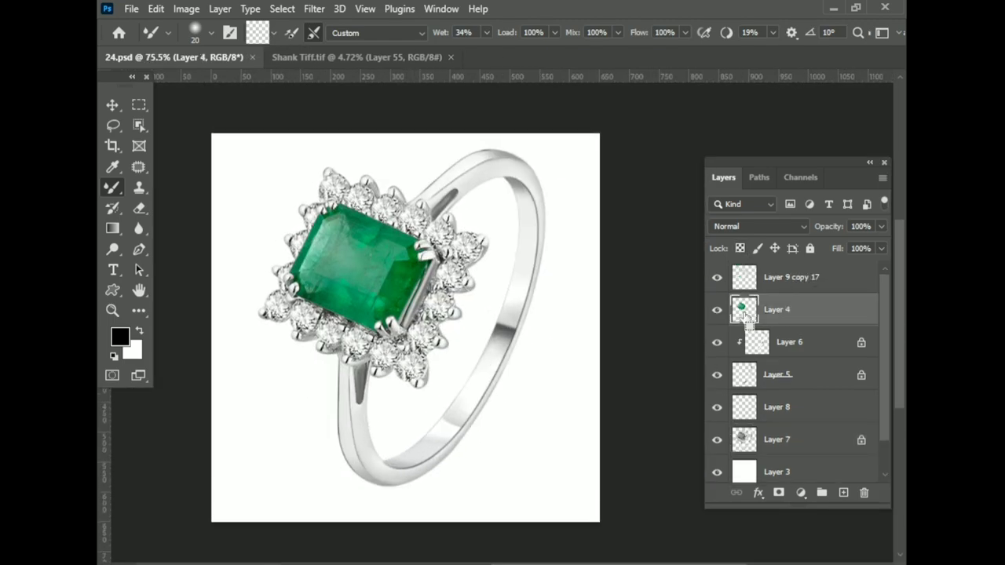
scroll(463, 280, up, 5)
scroll(719, 333, down, 1)
Heal a blemish on the emerald with the Spot Healing Brush.
scroll(509, 378, up, 3)
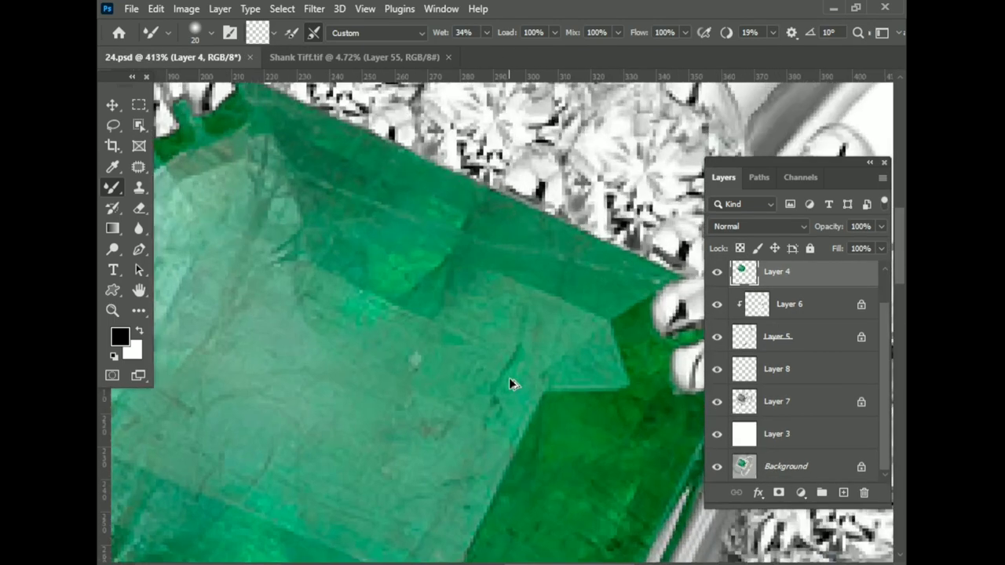
click(138, 166)
click(220, 164)
click(418, 277)
scroll(463, 314, down, 1)
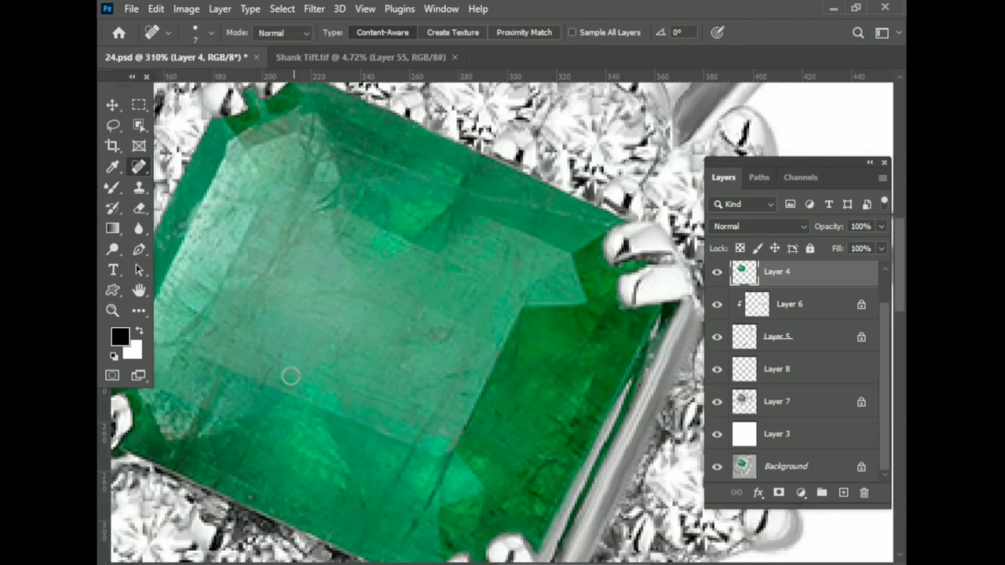
scroll(505, 406, down, 2)
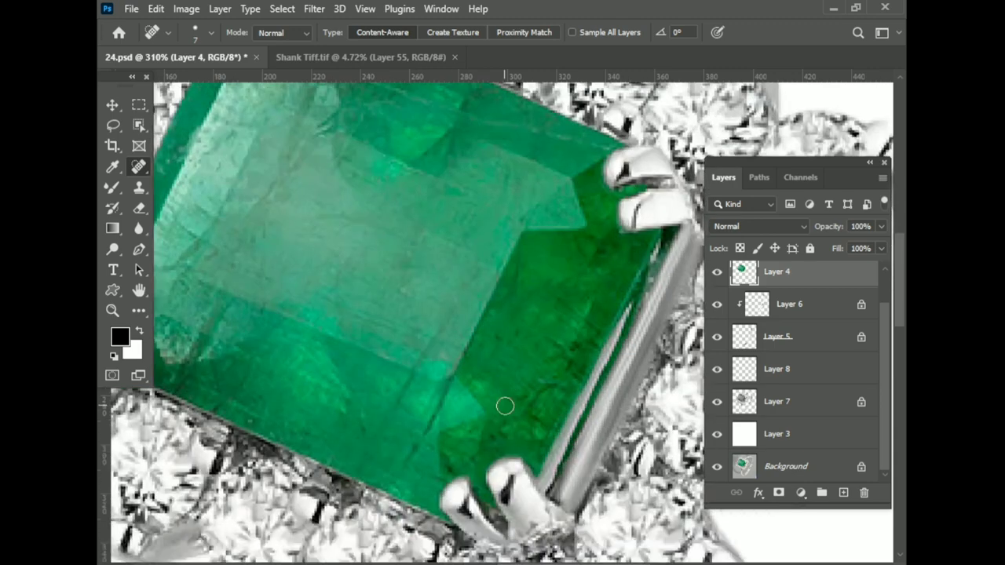
Duplicate the emerald layer and apply Dust & Scratches with Radius 3 and Threshold 0.
key(ctrl+j)
scroll(568, 280, down, 1)
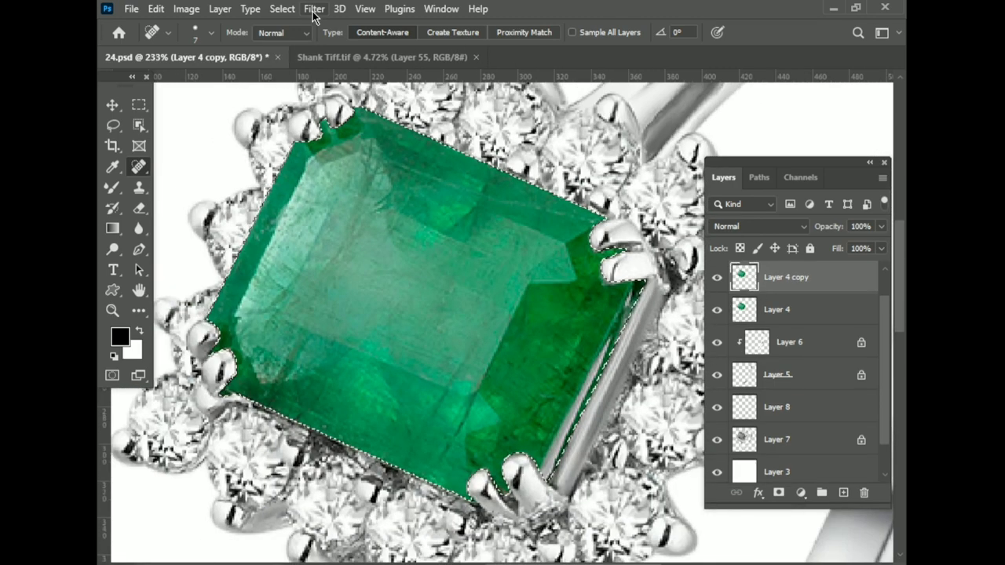
click(314, 9)
mouse_move(331, 230)
click(549, 287)
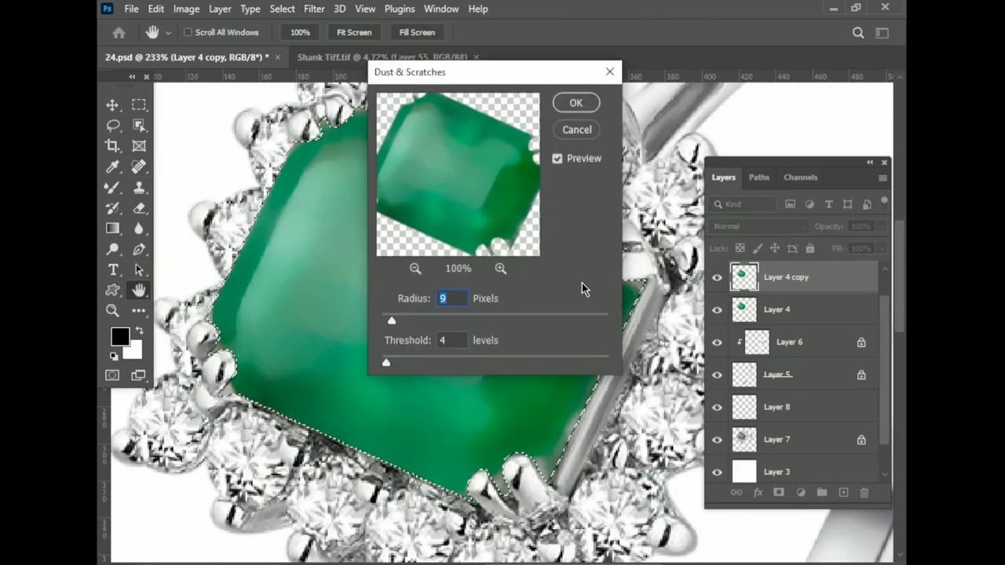
drag(464, 78, 578, 119)
drag(506, 361, 497, 361)
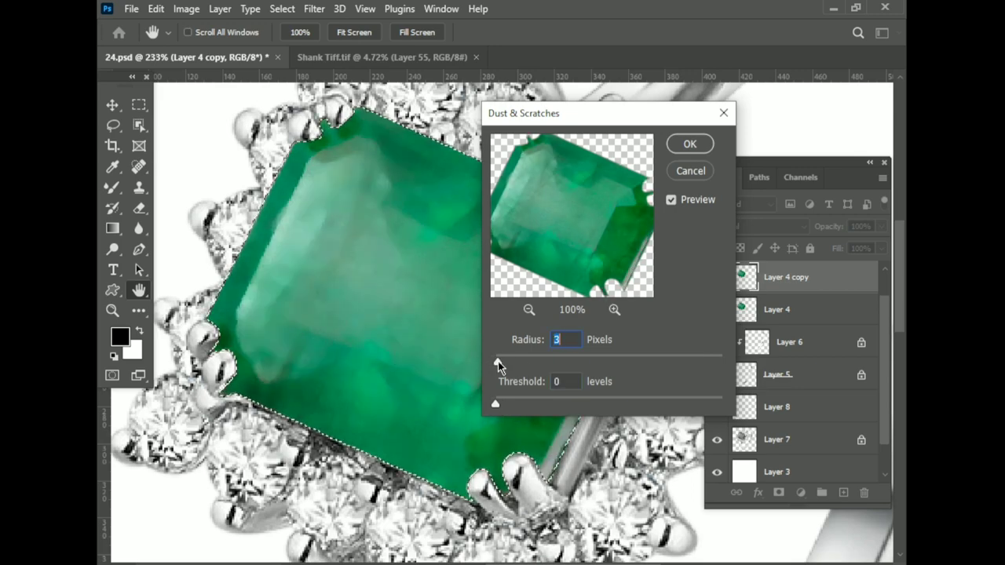
drag(500, 404, 499, 405)
Deselect and hide the smoothed Layer 4 copy behind a black layer mask.
key(ctrl+d)
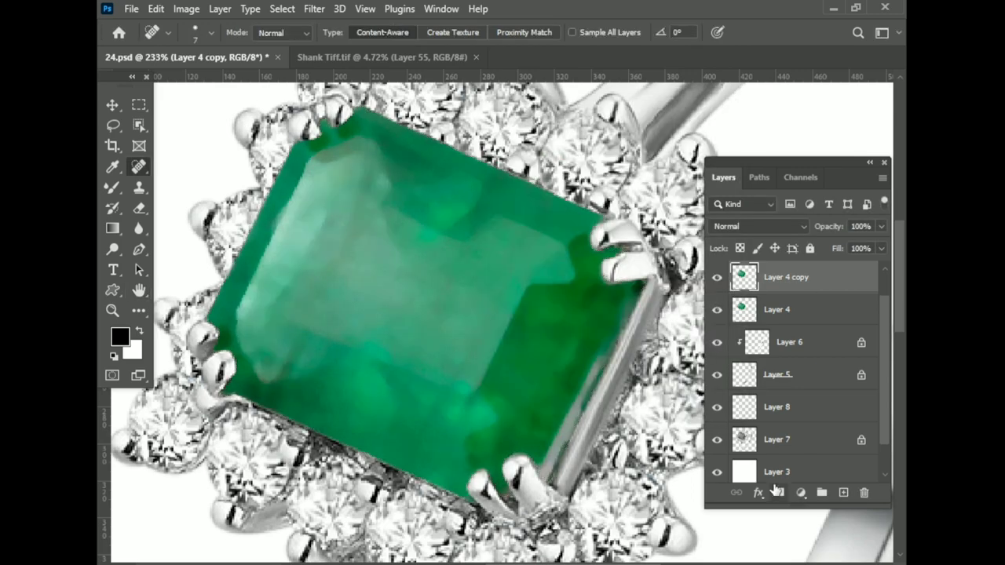
alt+click(778, 492)
key(x)
alt+scroll(377, 323, up, 2)
key(b)
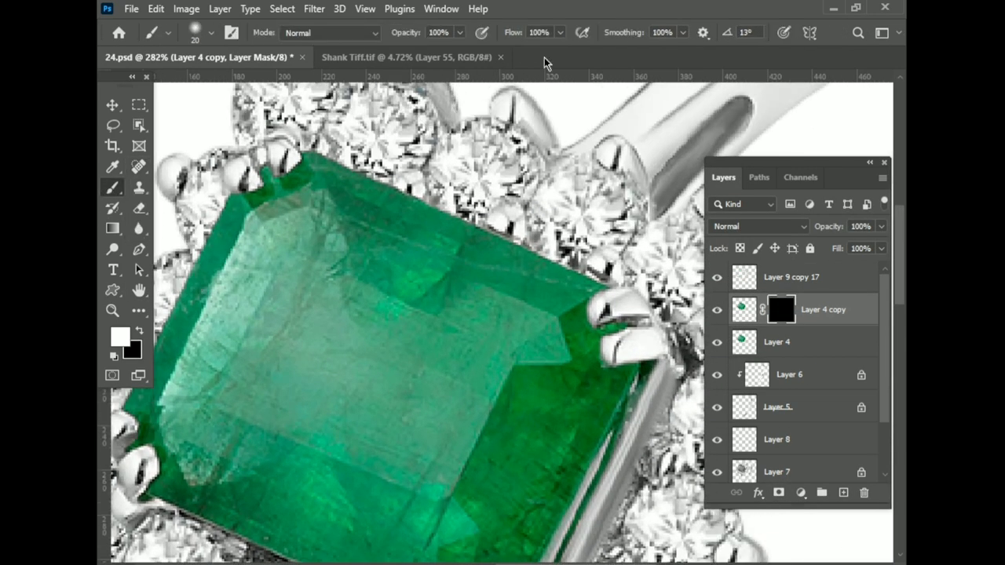
alt+scroll(376, 322, up, 1)
alt+scroll(377, 323, down, 2)
alt+scroll(432, 365, up, 2)
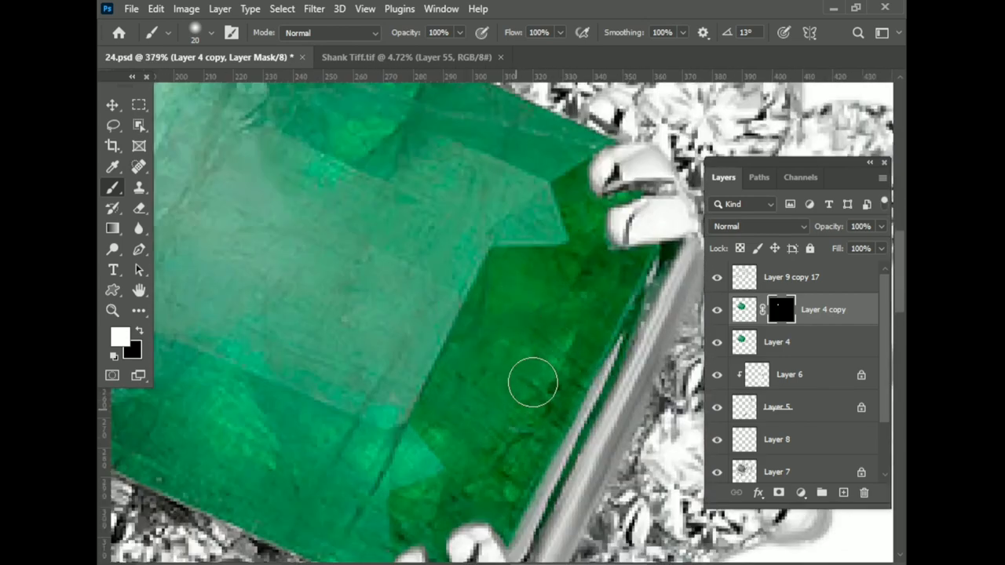
Lock transparent pixels and paint white on the mask at 37%, then 53% opacity.
click(740, 248)
key(3)
key(7)
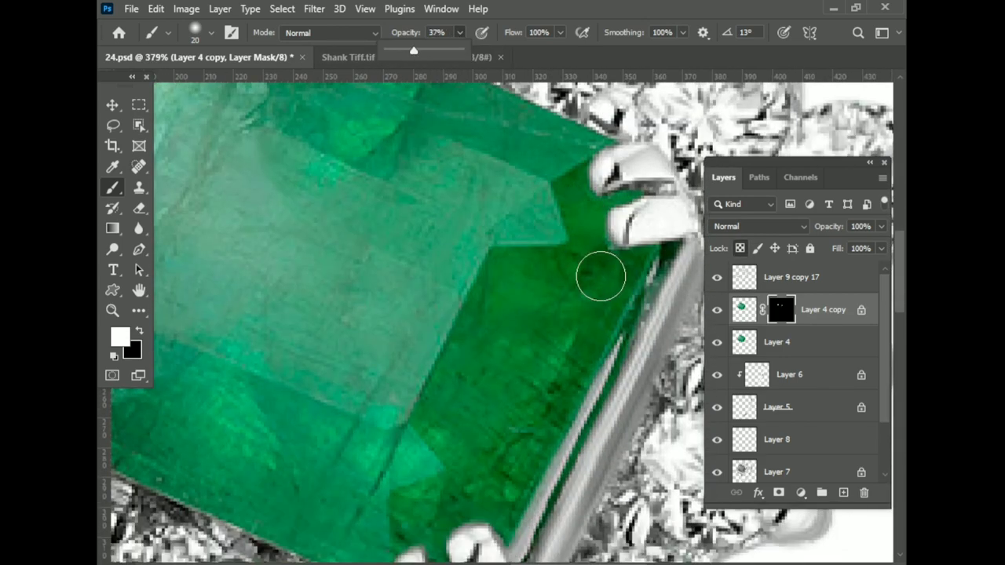
scroll(562, 329, up, 2)
key(5)
key(3)
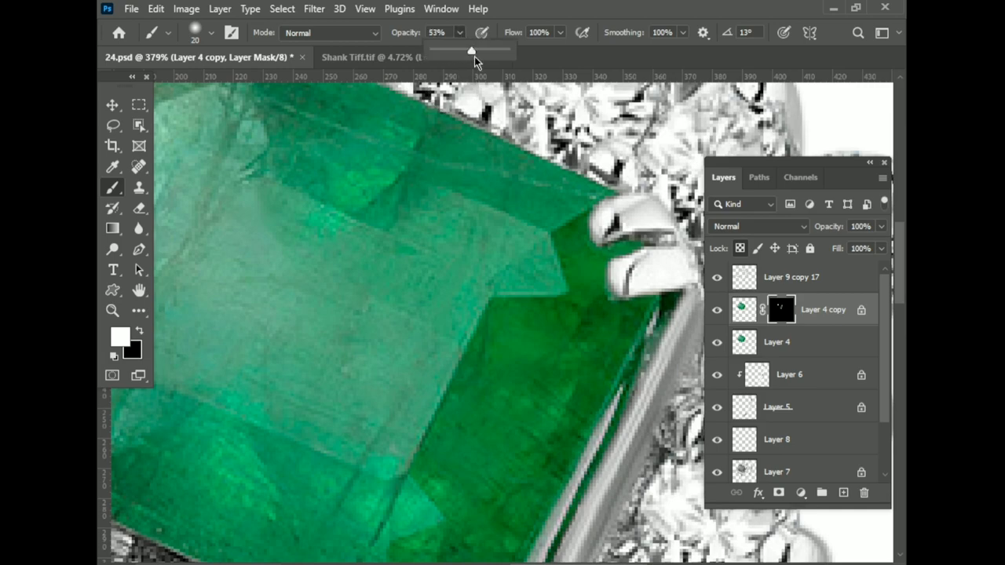
scroll(483, 247, up, 3)
scroll(580, 285, down, 2)
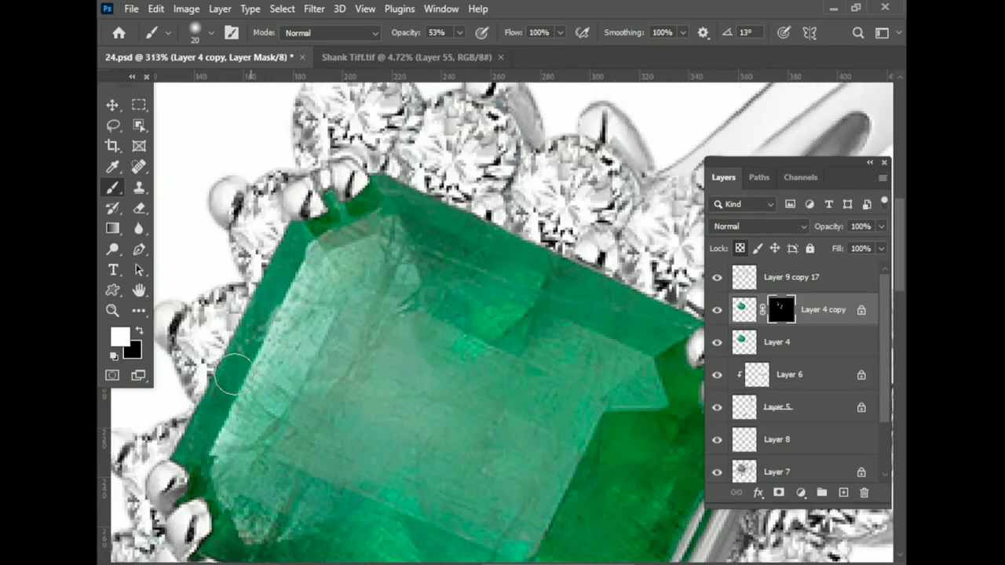
scroll(194, 436, down, 2)
scroll(275, 424, down, 1)
scroll(347, 415, down, 1)
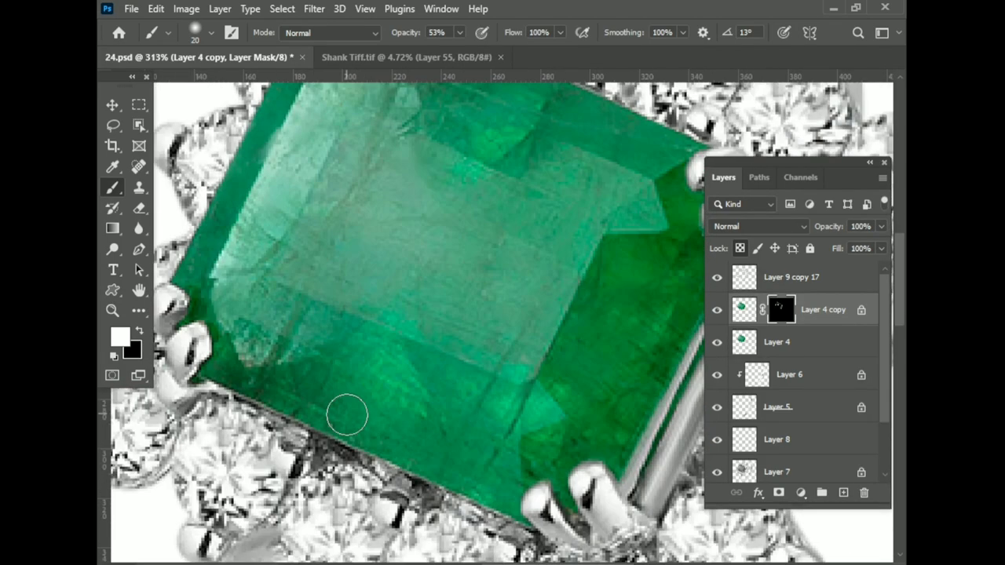
Keep revealing smoothed facets at 71% opacity with brush sizes between 25 and 30.
key(bracketright)
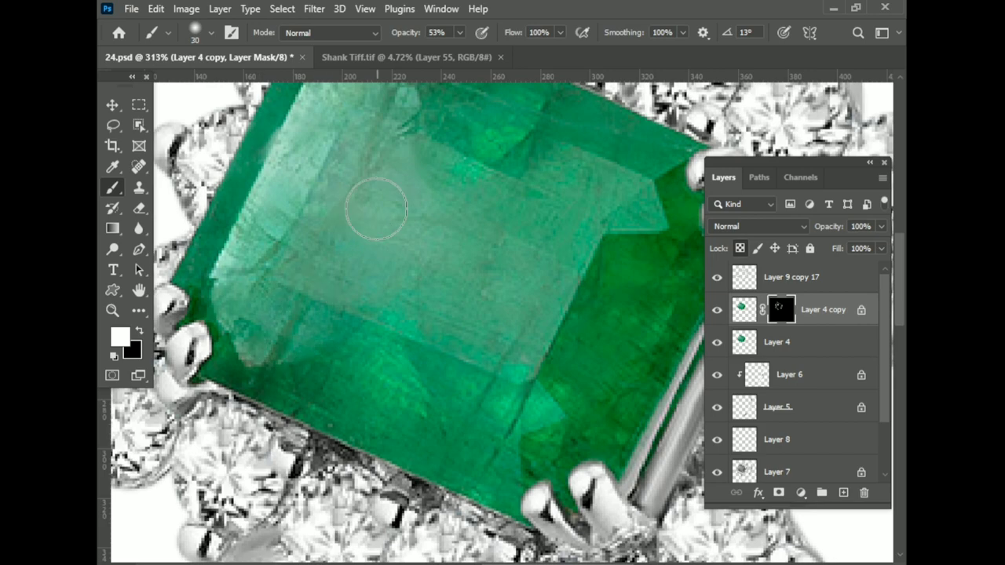
key(7)
key(1)
scroll(538, 308, down, 2)
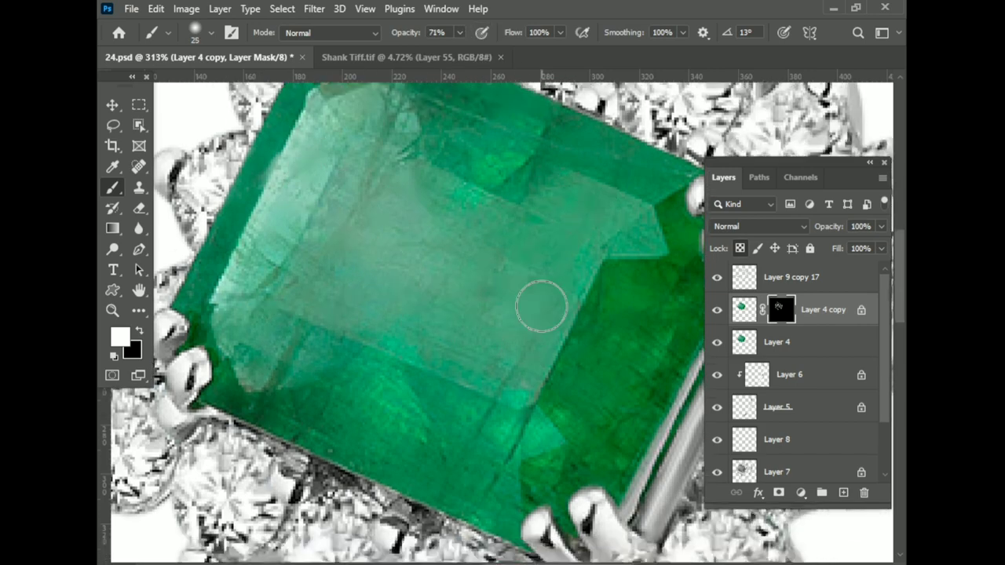
key(bracketleft)
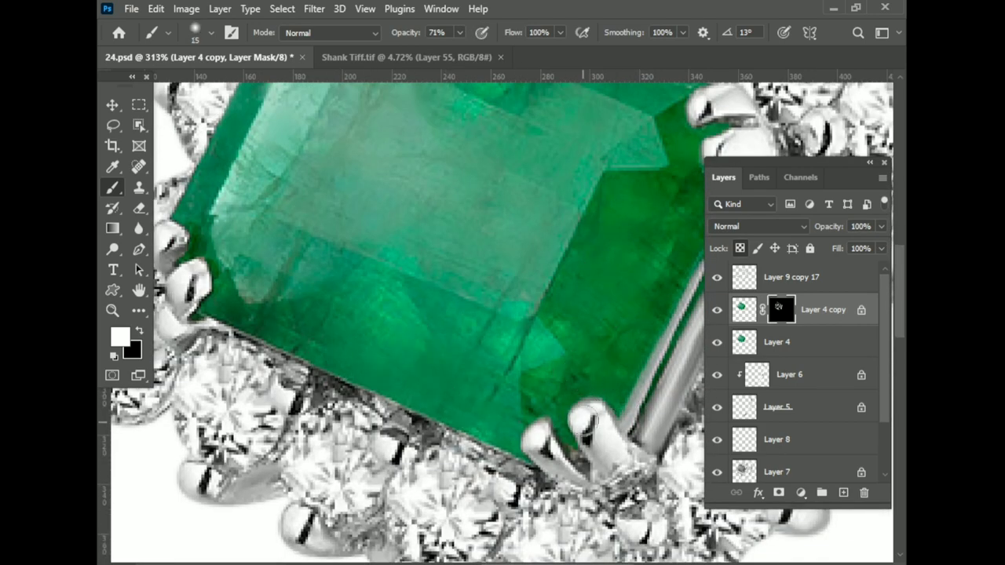
scroll(550, 349, up, 4)
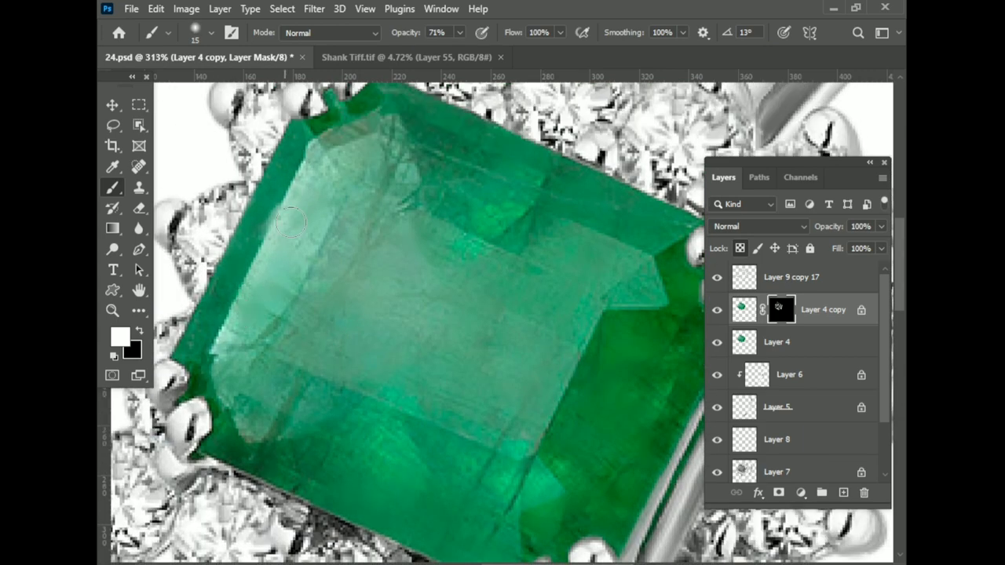
key(bracketright)
scroll(435, 191, up, 2)
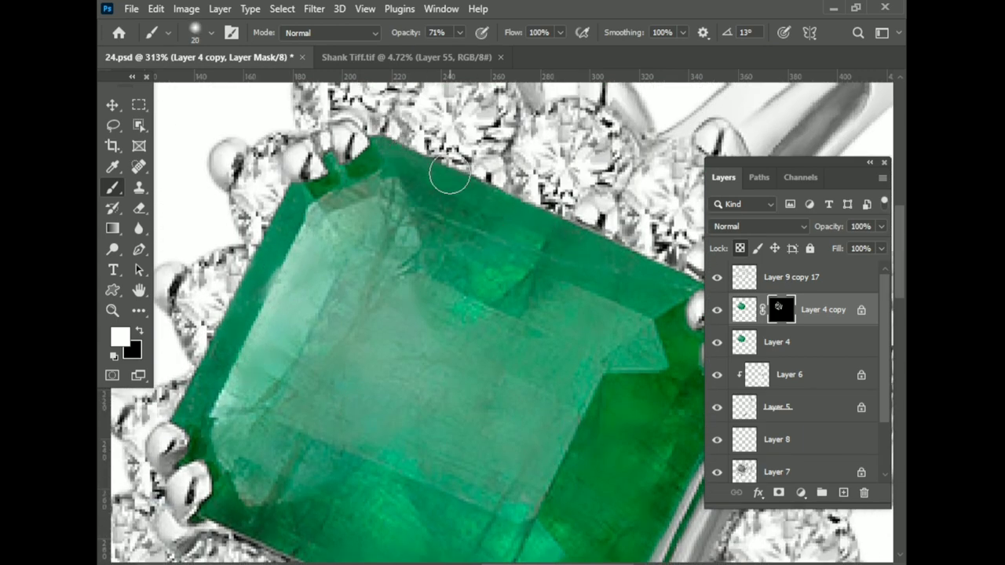
Merge the emerald layers and set up the Mixer Brush at 75% wetness.
key(x)
ctrl+click(804, 342)
key(ctrl+e)
right_click(112, 187)
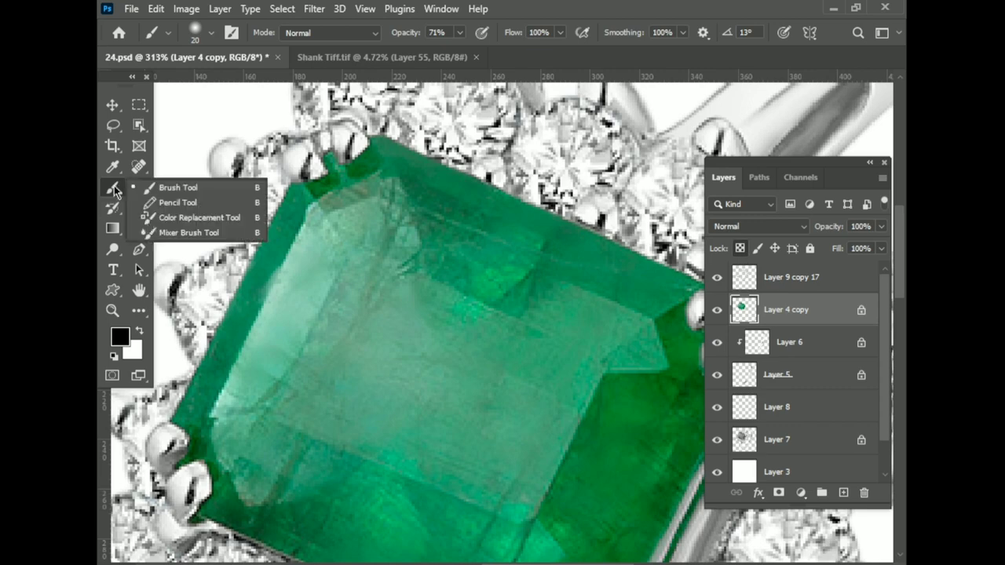
click(188, 230)
scroll(330, 261, up, 2)
scroll(313, 266, down, 1)
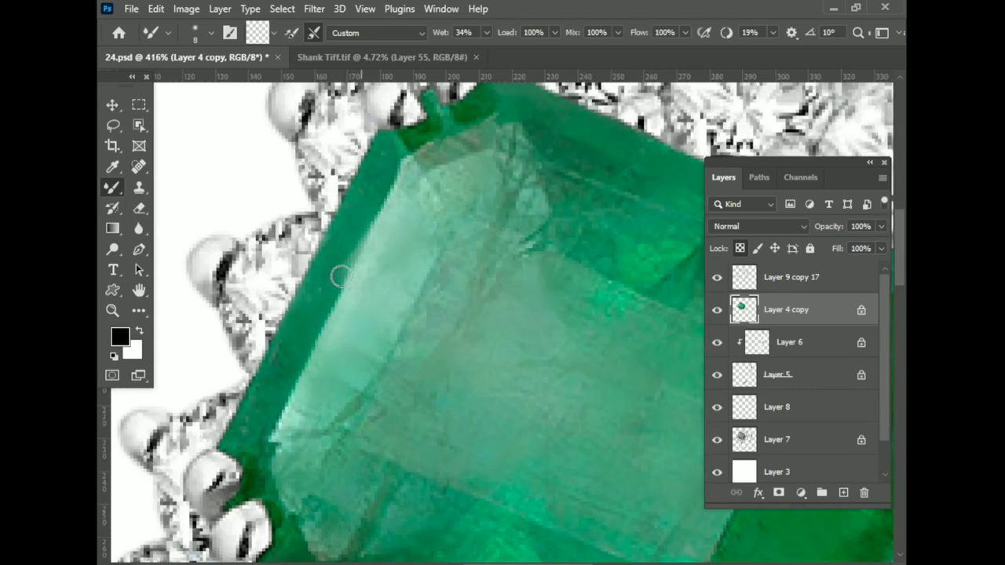
drag(486, 33, 520, 51)
scroll(332, 228, up, 2)
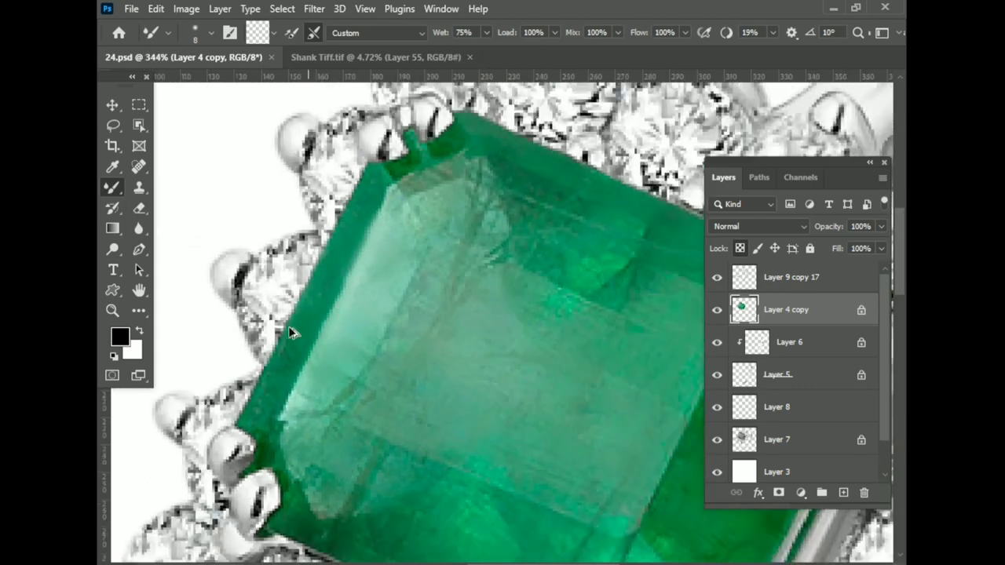
Smear the emerald's facets smooth with a size-20 brush, including the edge beside the prong.
drag(332, 229, 428, 210)
scroll(420, 306, down, 4)
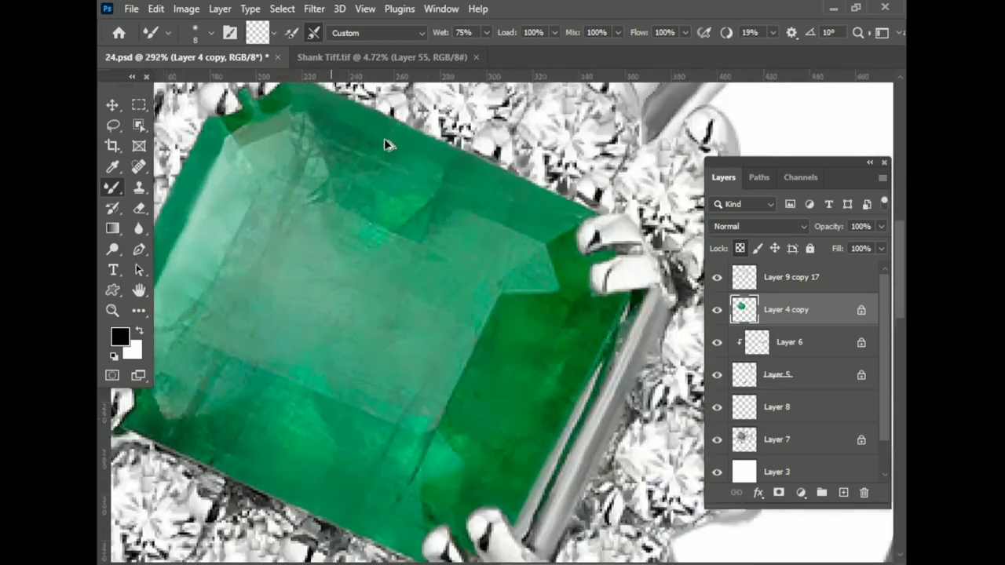
scroll(535, 292, up, 2)
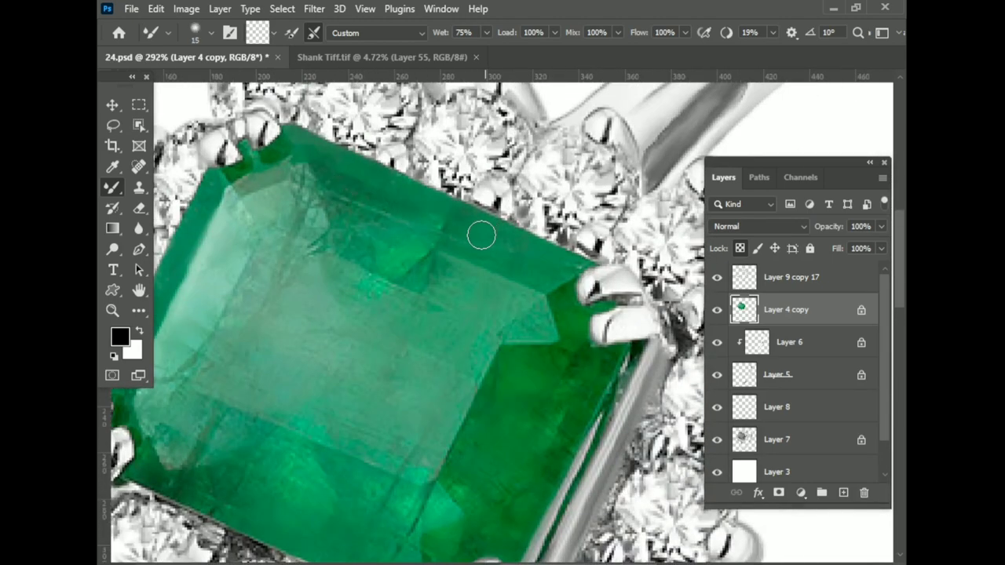
key(bracketright)
scroll(613, 294, down, 1)
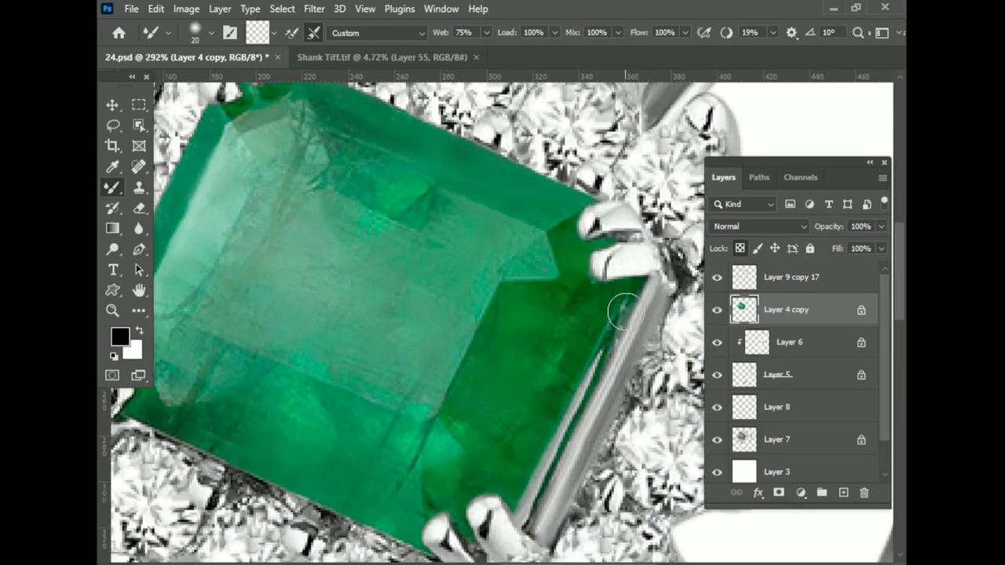
scroll(601, 337, down, 2)
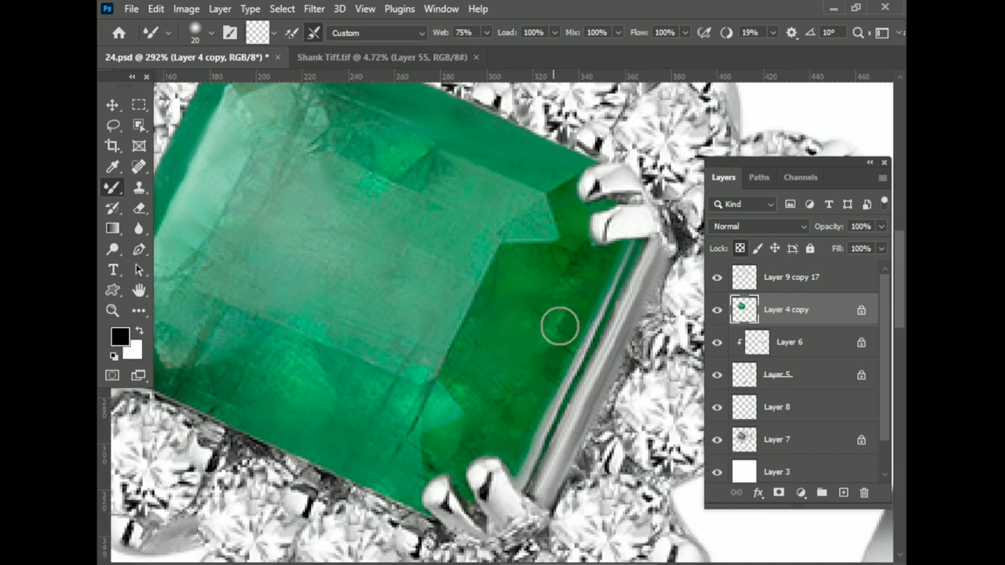
scroll(522, 321, down, 1)
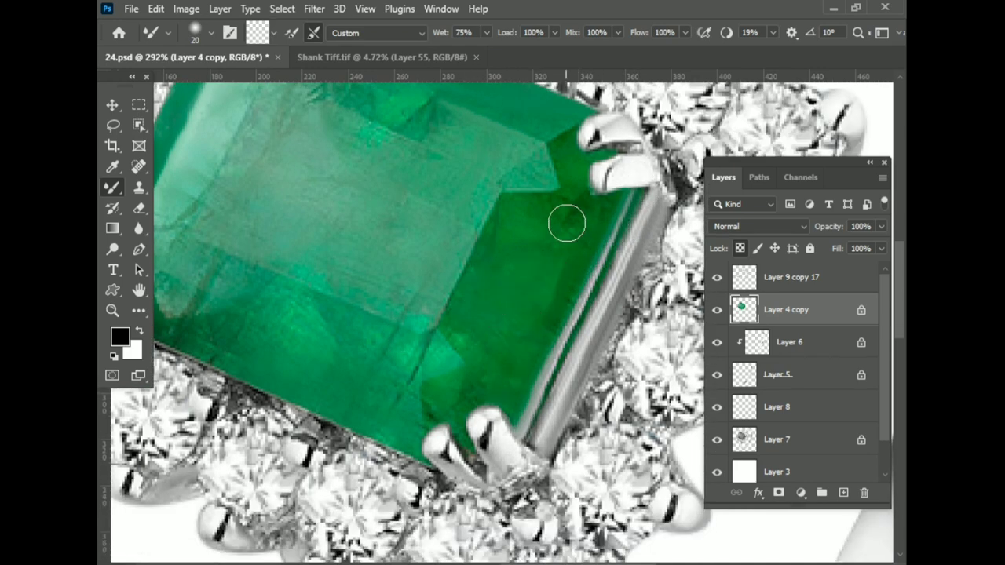
drag(565, 215, 603, 191)
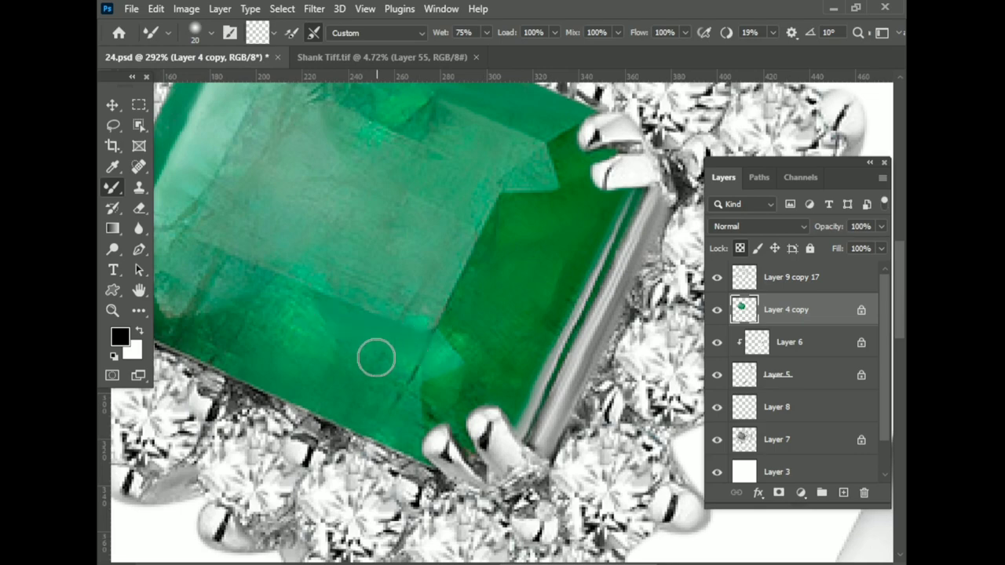
Resize the brush, then blend out the dark green patch and the upper-left facet streaks.
mouse_move(439, 439)
mouse_down()
mouse_move(308, 320)
mouse_move(340, 385)
mouse_move(296, 379)
mouse_up()
scroll(460, 409, up, 3)
key(bracketright)
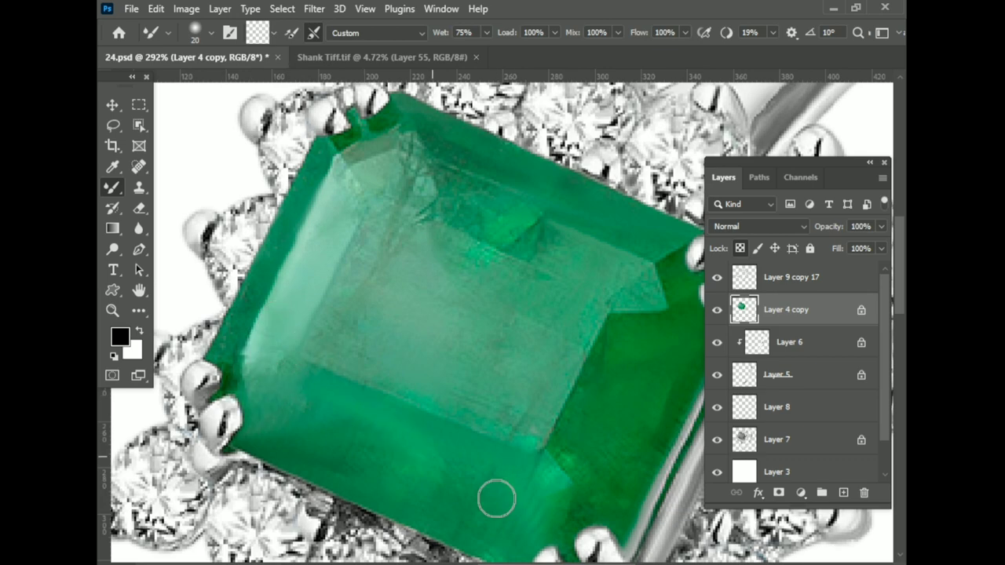
scroll(498, 498, down, 3)
key(bracketright)
scroll(382, 460, up, 3)
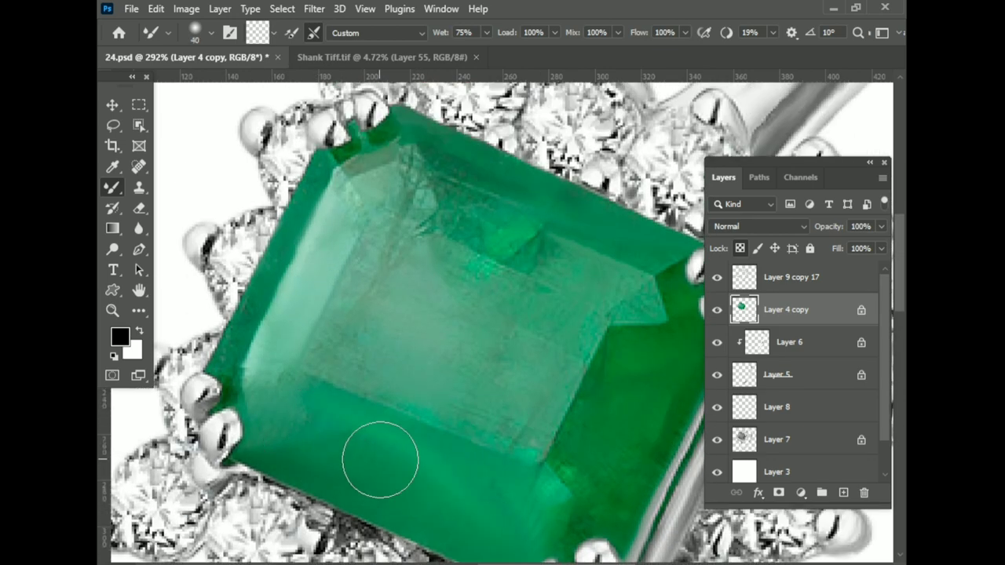
key(bracketleft)
key(bracketleft)
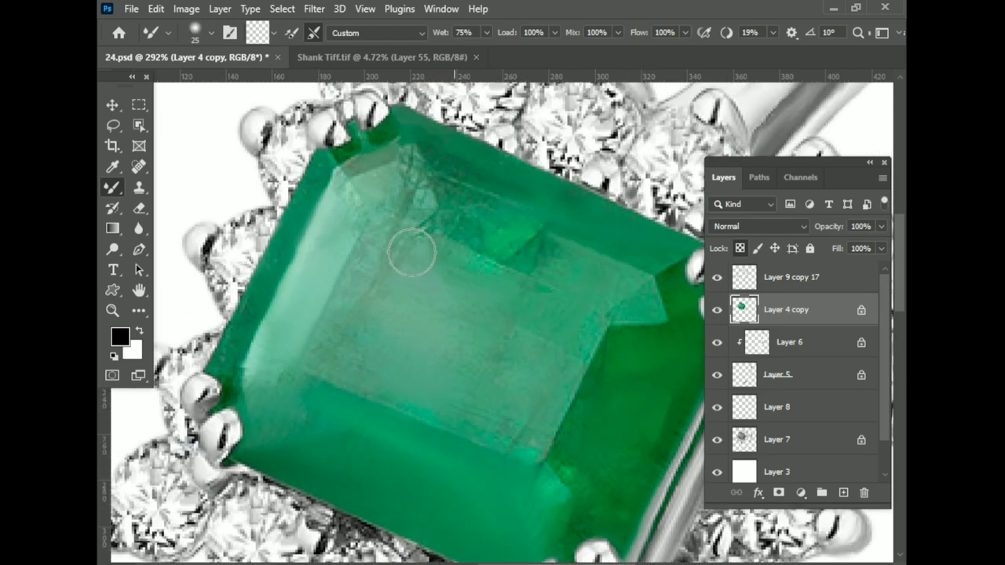
scroll(411, 252, up, 3)
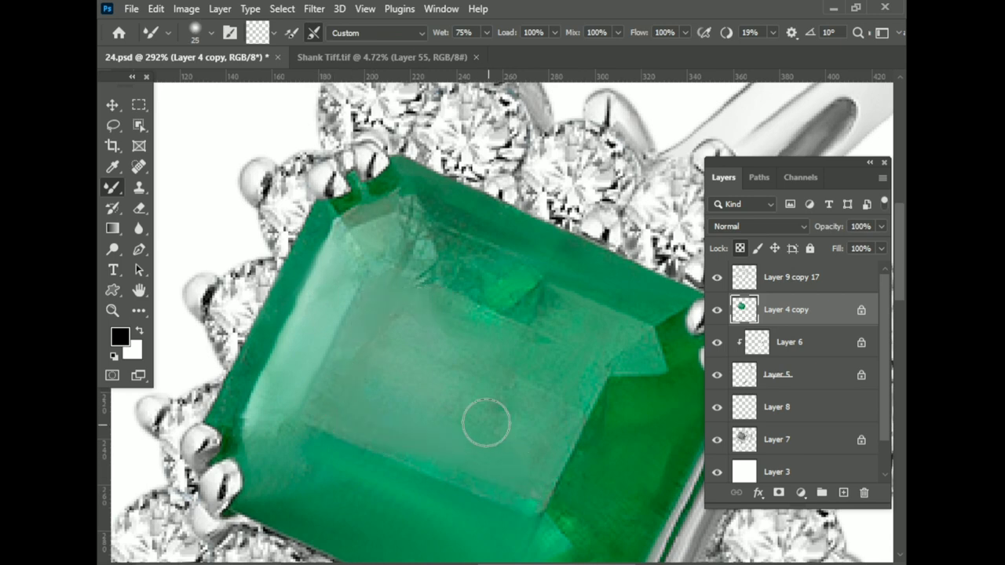
key(bracketleft)
drag(515, 291, 604, 315)
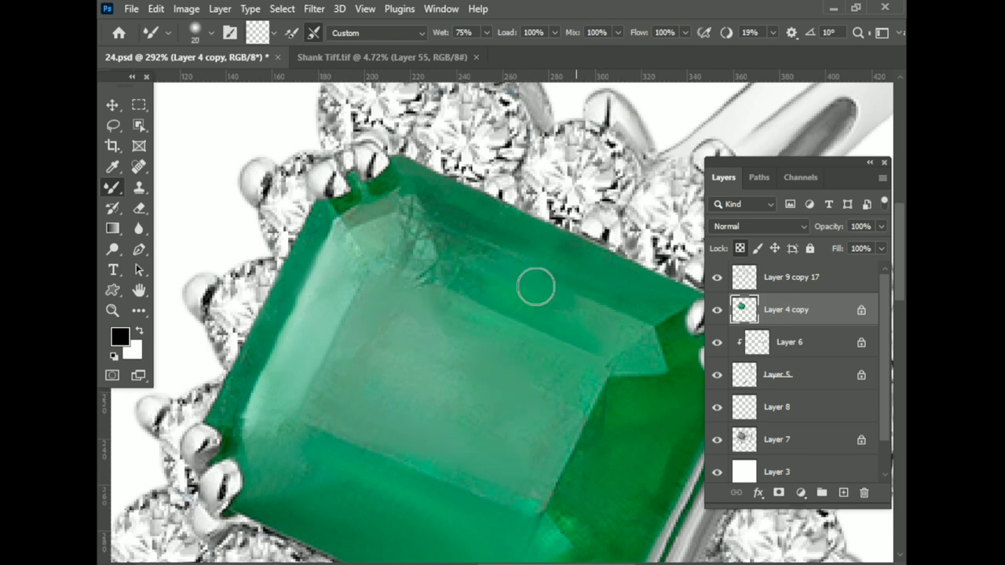
mouse_move(534, 285)
mouse_down()
mouse_move(440, 271)
mouse_move(408, 239)
mouse_up()
scroll(497, 289, up, 3)
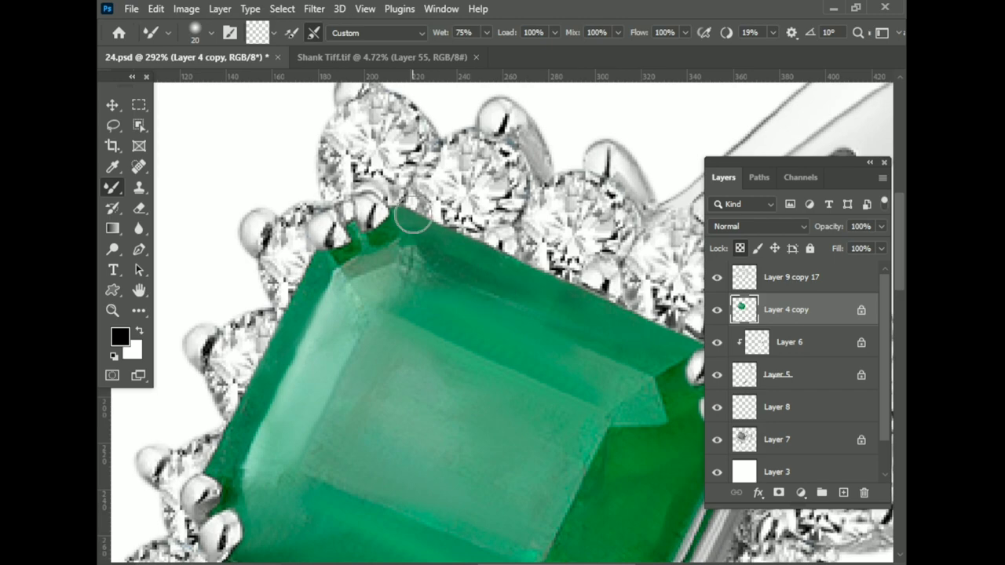
scroll(594, 327, down, 5)
scroll(393, 348, up, 5)
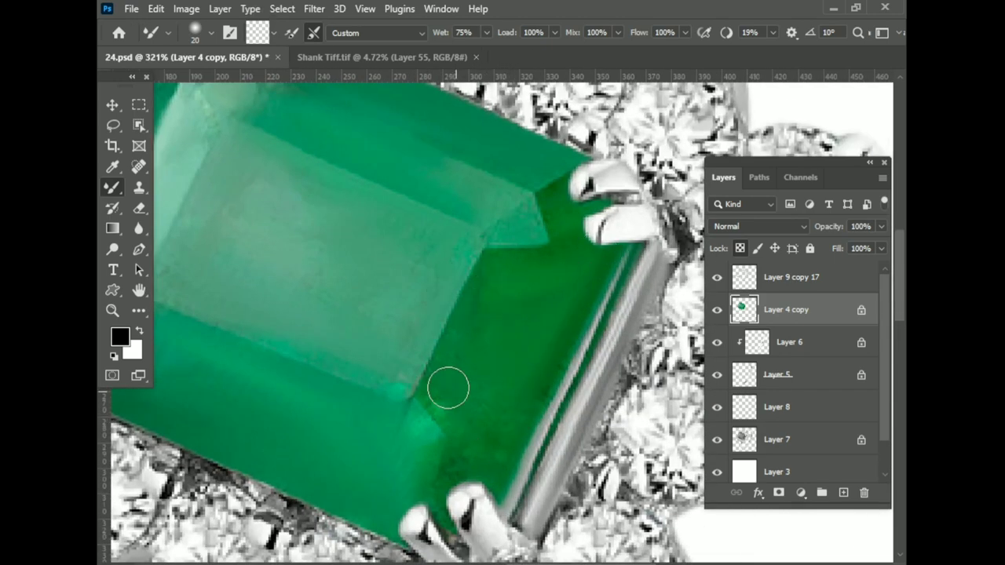
scroll(494, 419, down, 3)
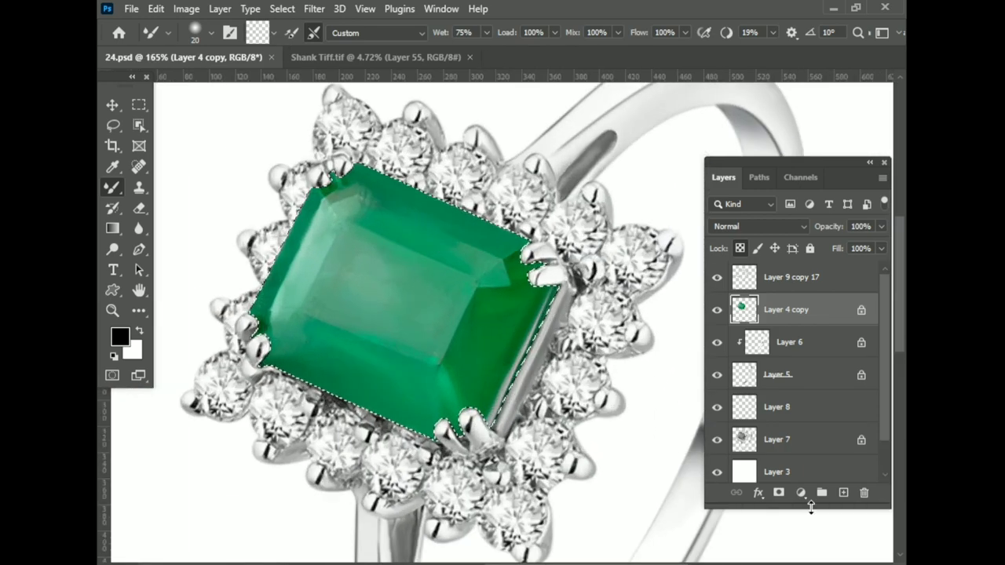
Add a Curves adjustment lifting the midtones (163→194) to brighten the emerald.
click(800, 492)
click(811, 293)
drag(715, 340, 714, 320)
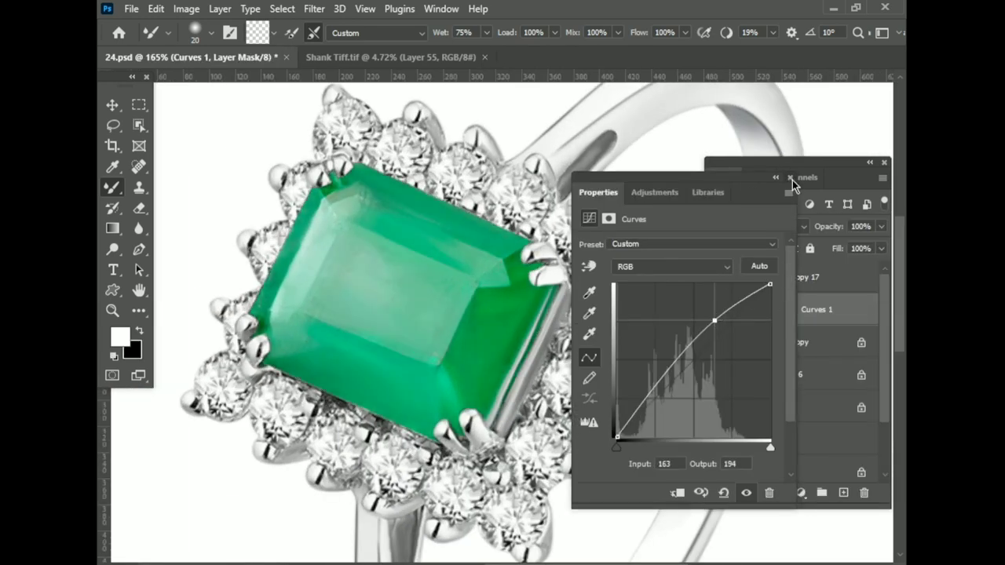
click(790, 177)
Add a Hue/Saturation adjustment on Greens with Saturation +13 and Lightness +20.
click(801, 492)
click(816, 347)
click(667, 267)
click(663, 313)
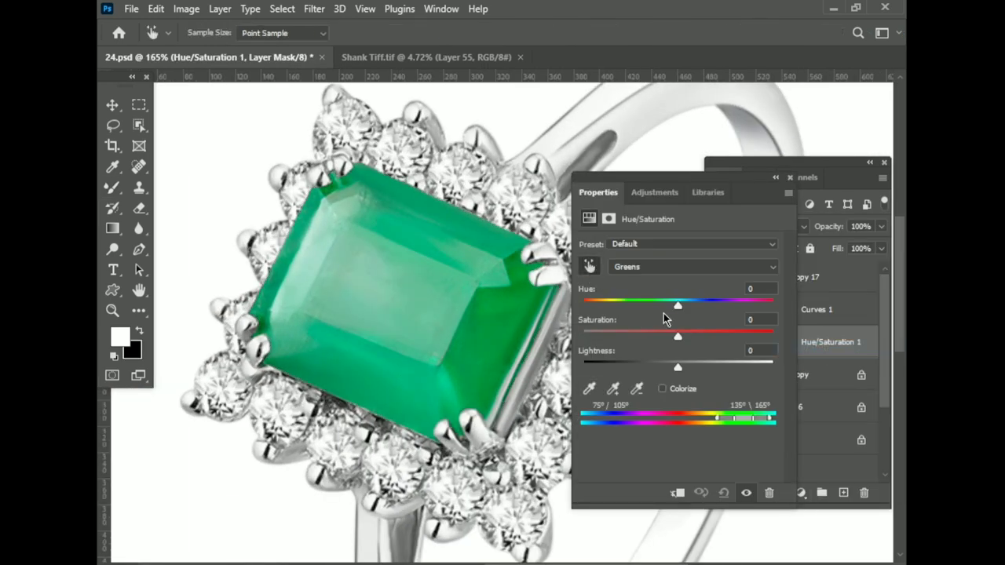
drag(687, 334, 689, 333)
drag(681, 368, 698, 368)
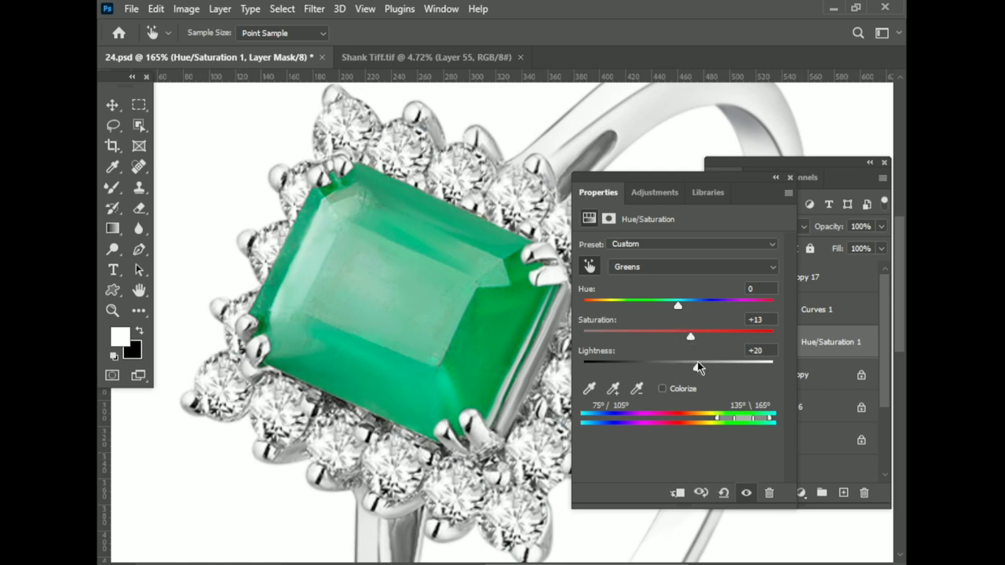
click(789, 177)
scroll(449, 293, down, 5)
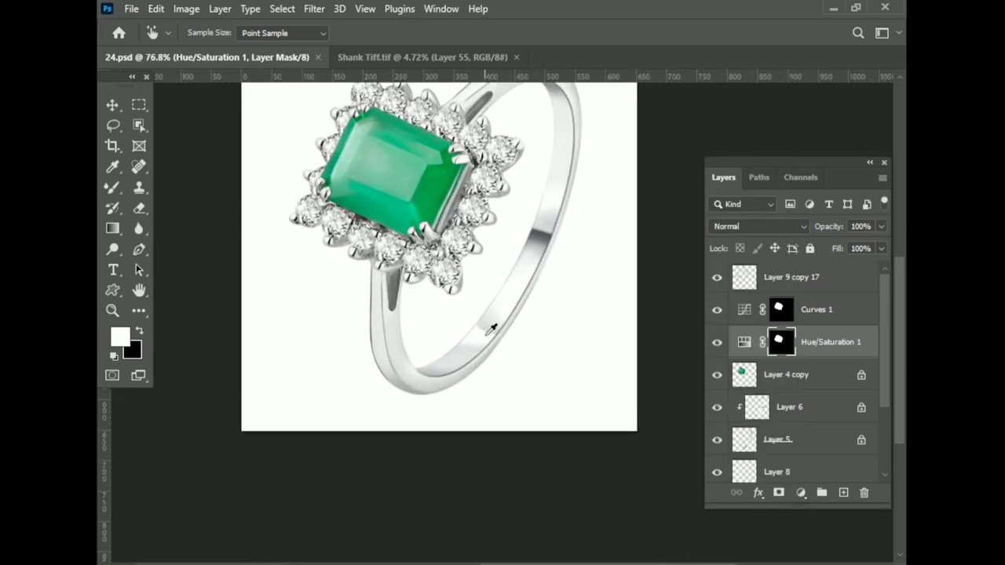
scroll(451, 228, up, 2)
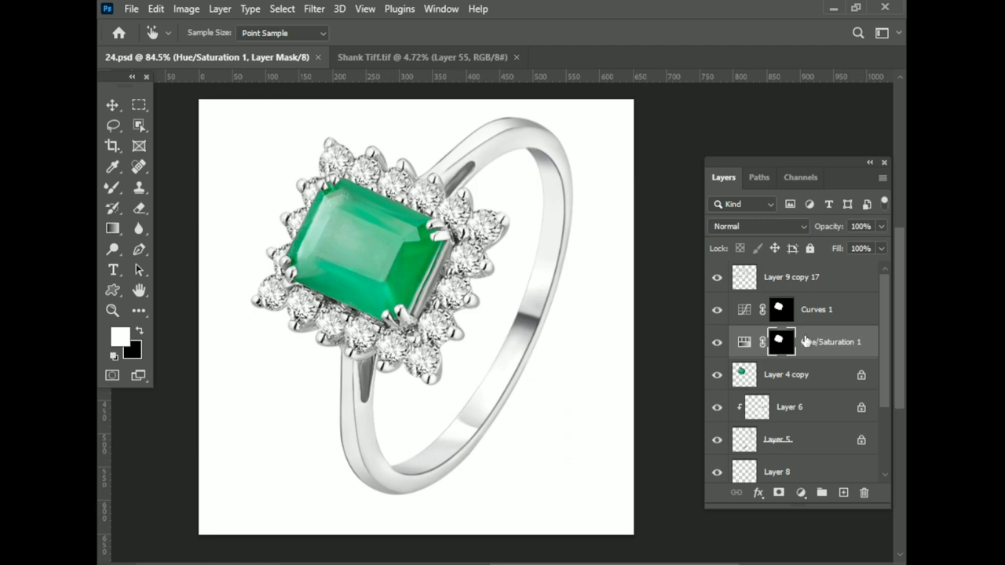
scroll(429, 268, up, 3)
scroll(463, 314, down, 2)
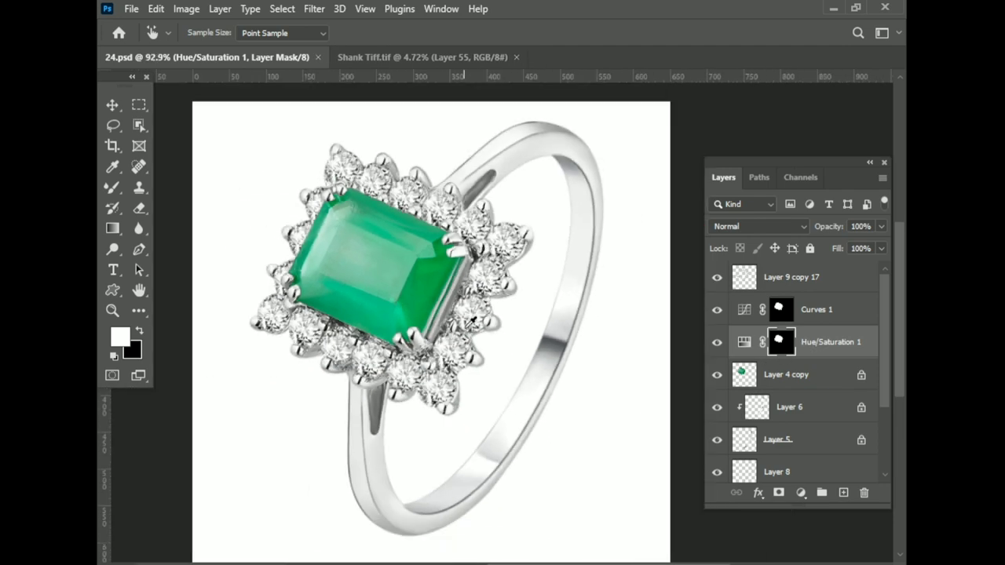
Merge the Curves and Hue/Saturation adjustments into Layer 4 copy.
click(786, 375)
shift+click(817, 309)
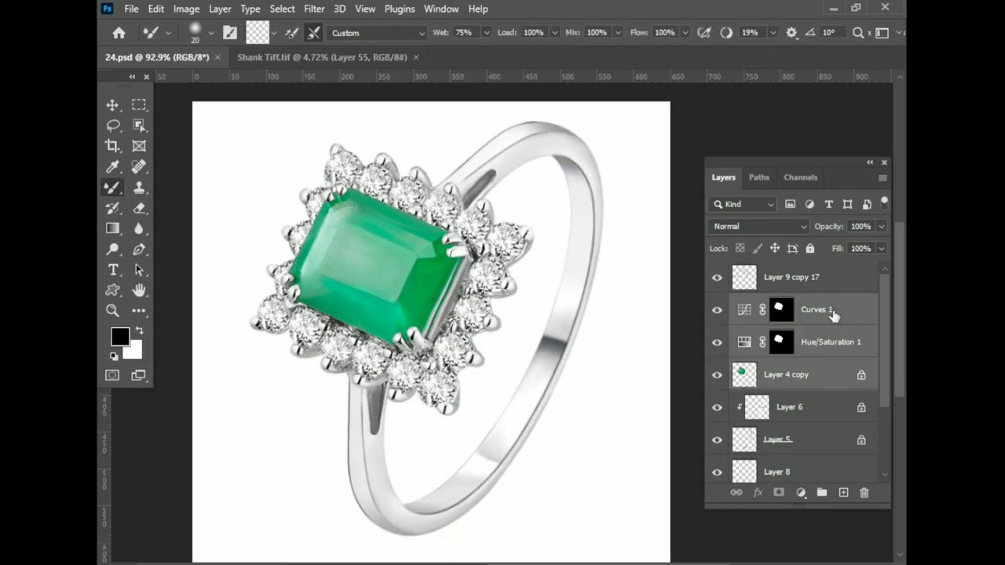
key(ctrl+e)
Bring the shadow layer from Shank Tiff.tif into 24.psd.
scroll(793, 369, down, 2)
click(781, 436)
key(v)
key(ctrl+Tab)
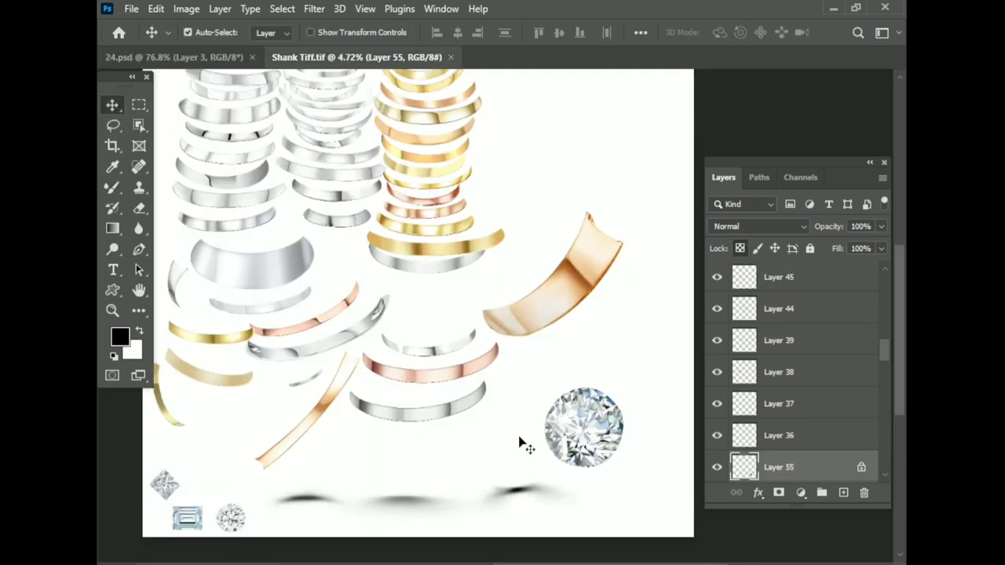
mouse_move(520, 466)
mouse_down()
mouse_move(229, 89)
mouse_move(484, 466)
mouse_up()
scroll(484, 466, down, 3)
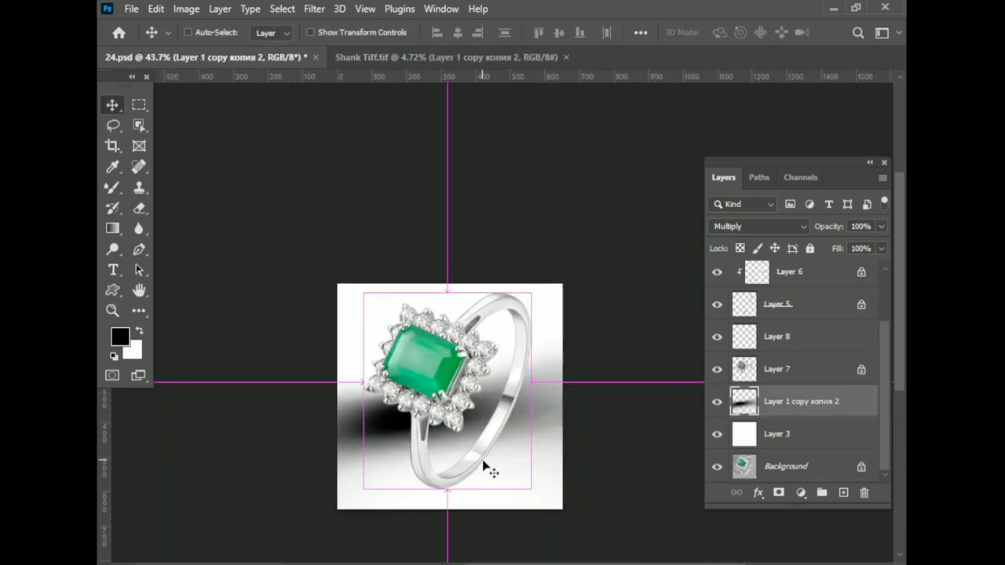
Scale the shadow to about 12.6%, rotate it about −43°, and place it under the ring.
key(ctrl+t)
scroll(471, 440, down, 2)
drag(437, 540, 447, 415)
drag(448, 236, 448, 341)
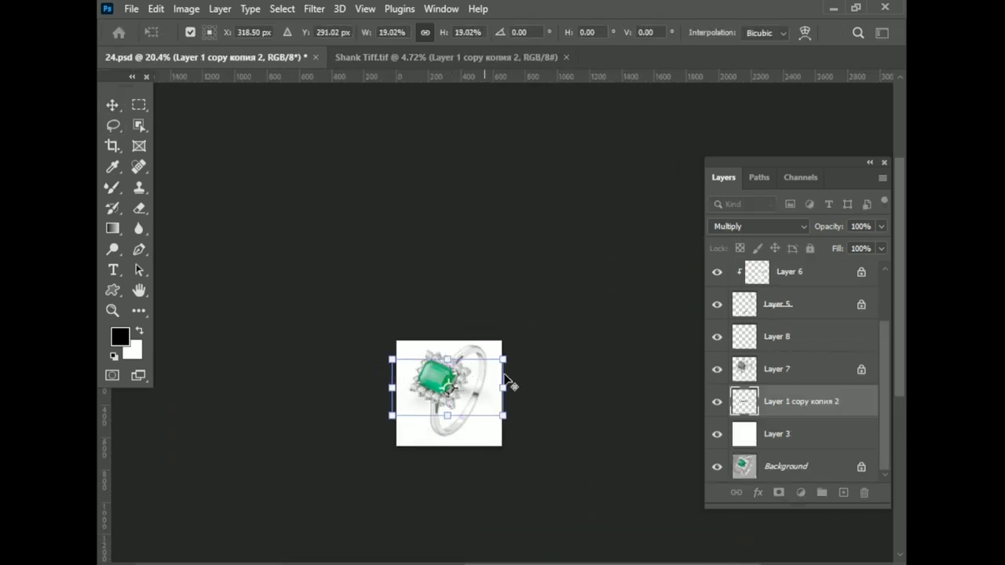
scroll(511, 385, up, 2)
mouse_move(511, 385)
mouse_down()
mouse_move(489, 410)
mouse_move(552, 365)
mouse_move(540, 283)
mouse_move(482, 399)
mouse_move(473, 378)
mouse_up()
scroll(489, 410, up, 2)
scroll(482, 399, up, 2)
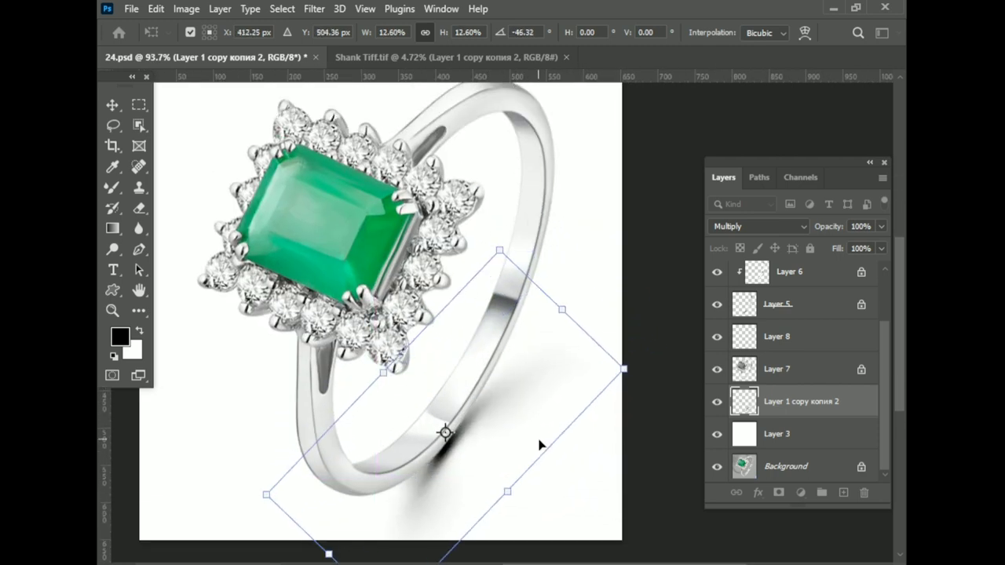
drag(540, 442, 639, 366)
scroll(417, 336, down, 3)
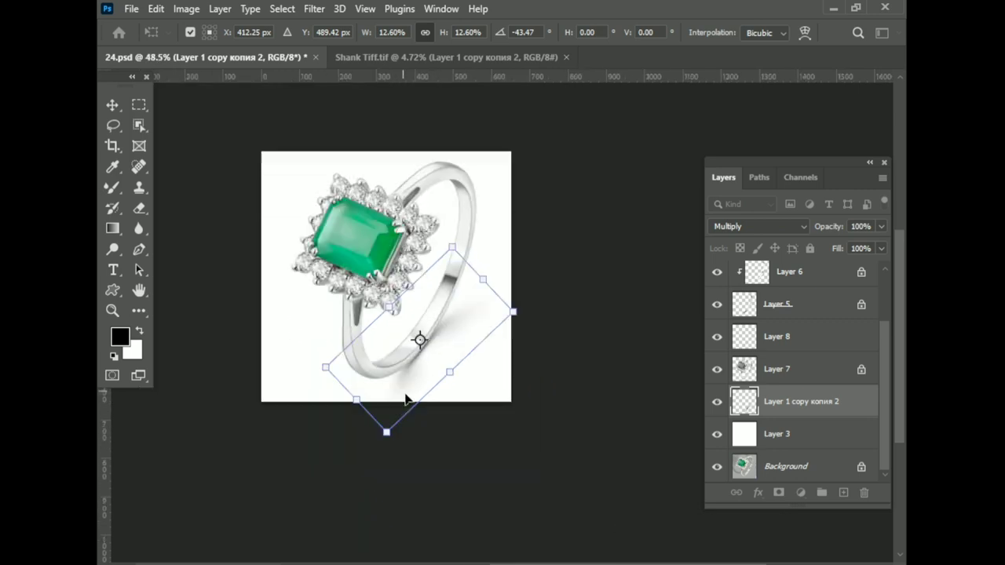
scroll(393, 321, down, 1)
key(Return)
Group the top ring layers into Group 1 and rotate it about 60.6°, band horizontal.
click(793, 272)
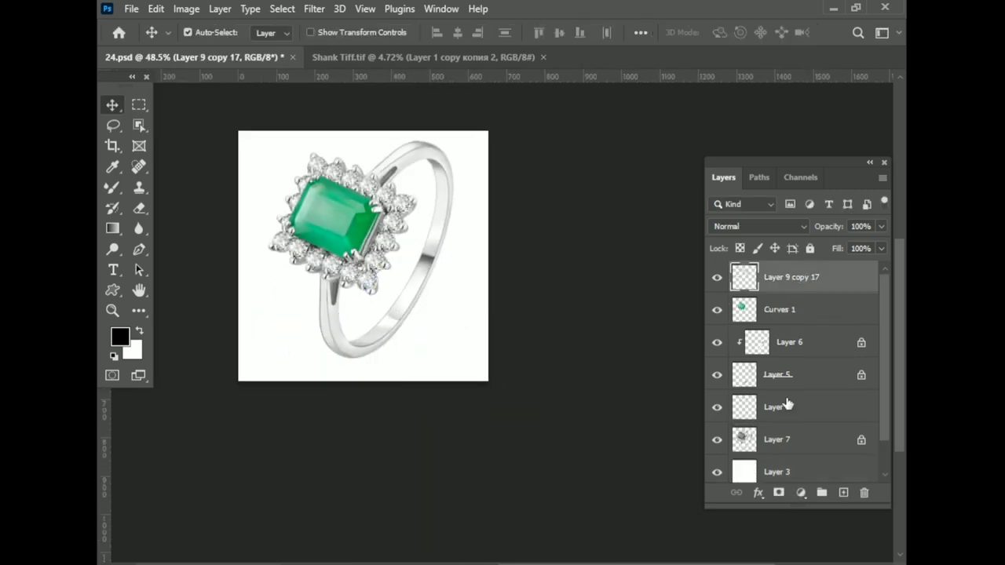
shift+click(792, 401)
key(ctrl+g)
scroll(460, 325, up, 1)
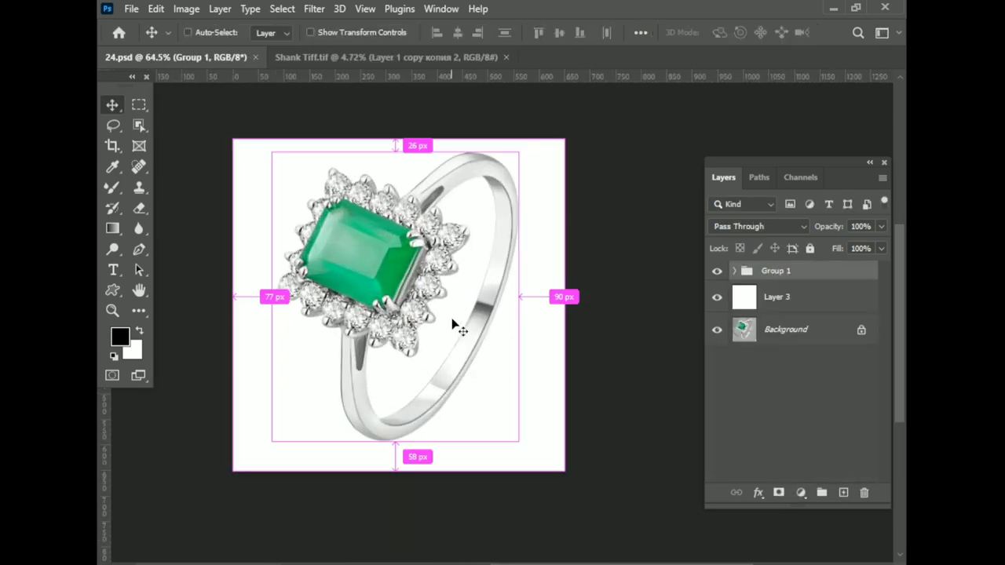
key(ctrl+t)
drag(527, 153, 572, 366)
Commit the ring group's rotation.
key(Return)
scroll(424, 393, up, 3)
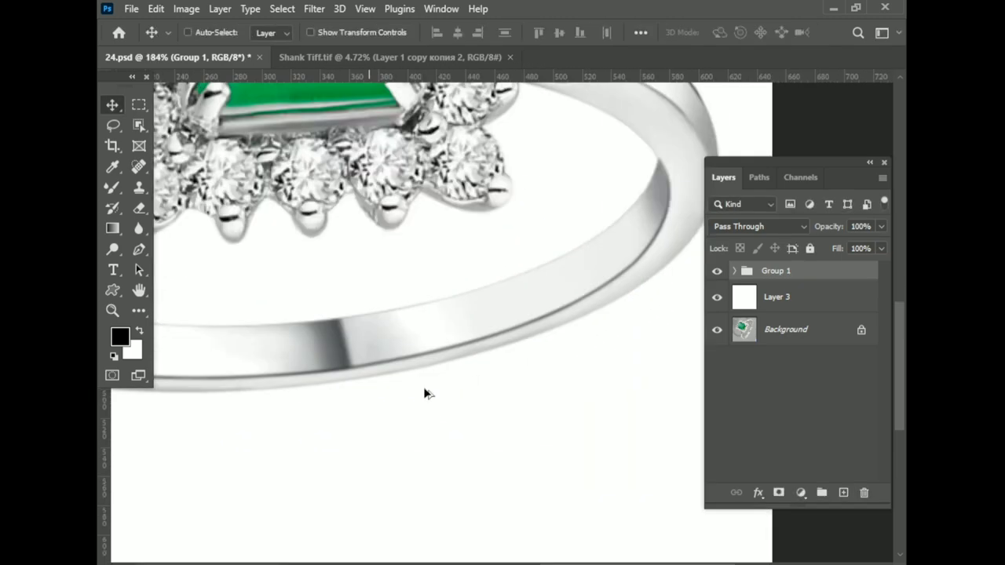
scroll(572, 388, down, 2)
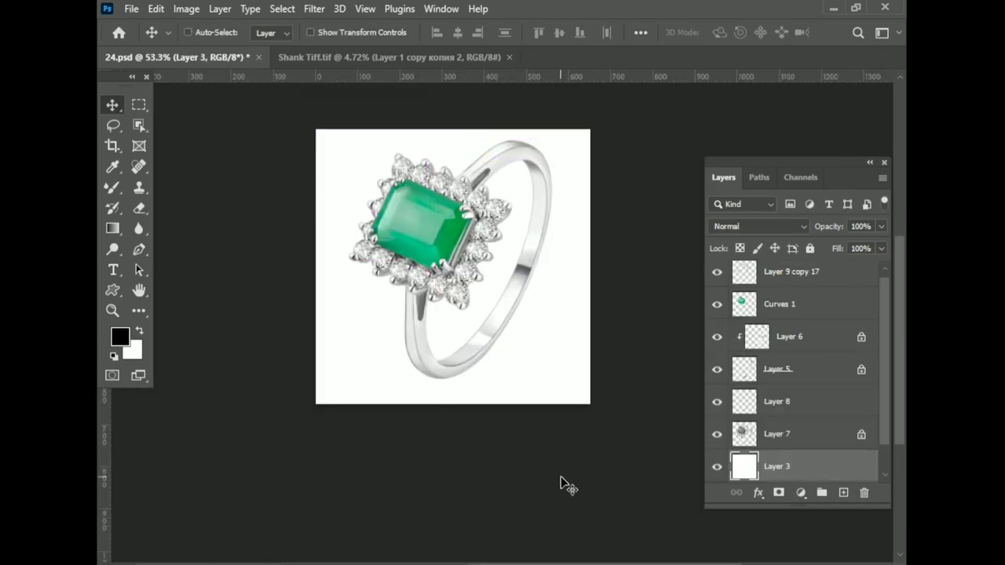
Scale the cast shadow to 90.88%, tilt it about 2°, and nudge it slightly left.
key(ctrl+t)
scroll(513, 264, up, 2)
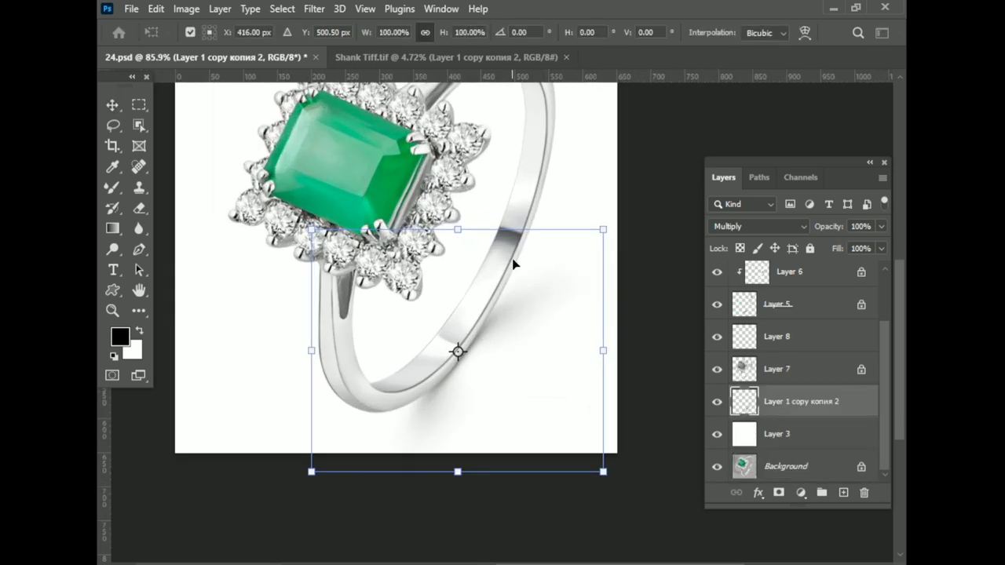
drag(460, 230, 460, 246)
drag(608, 223, 606, 234)
drag(564, 325, 559, 323)
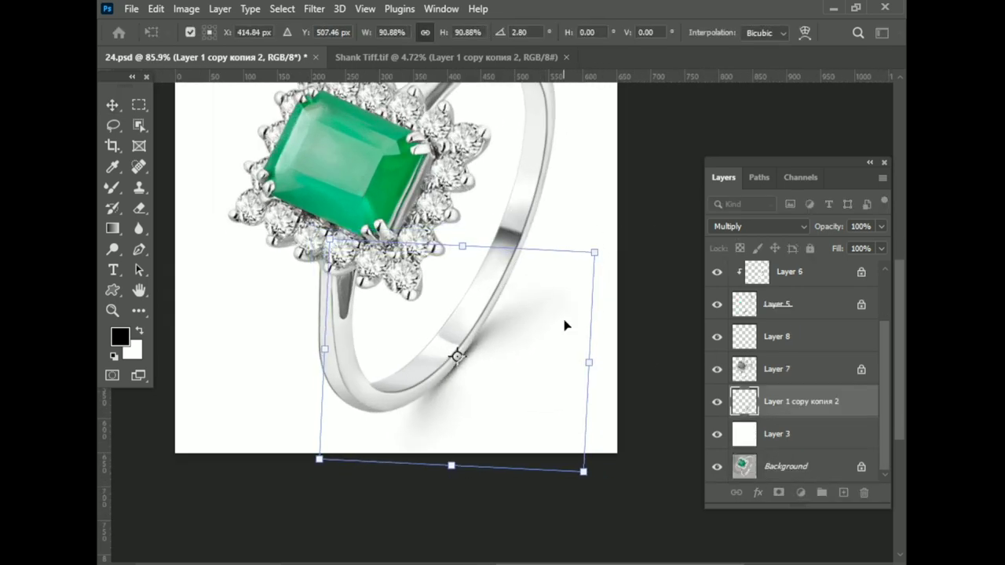
mouse_move(589, 278)
mouse_down()
mouse_move(599, 227)
mouse_move(602, 237)
mouse_up()
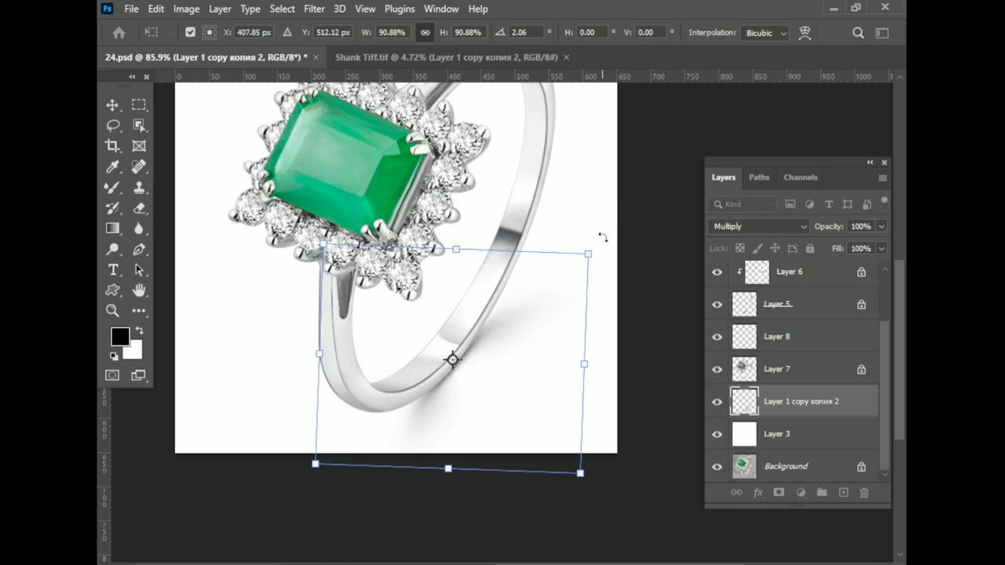
key(Return)
scroll(415, 320, down, 2)
drag(415, 320, 420, 320)
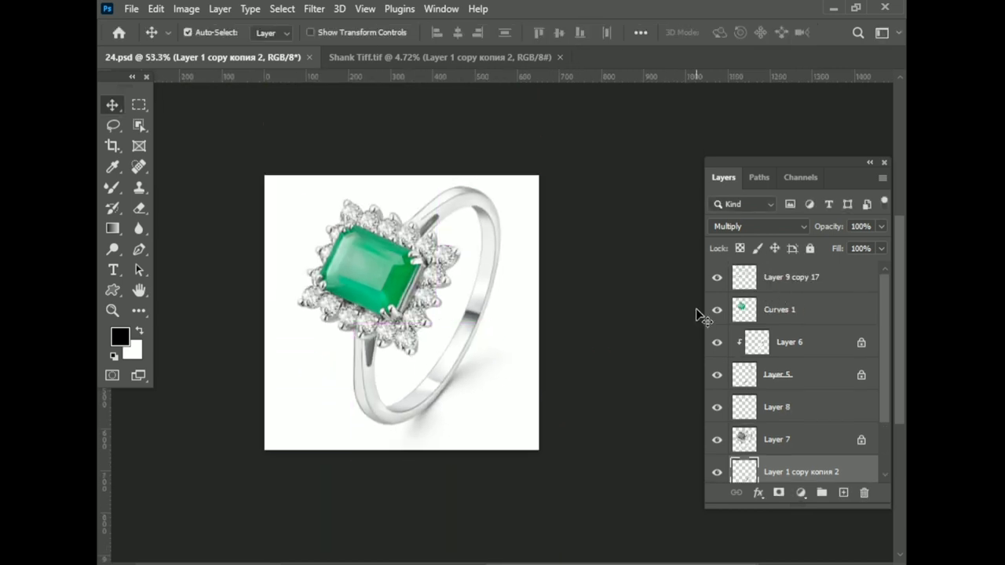
scroll(399, 383, up, 2)
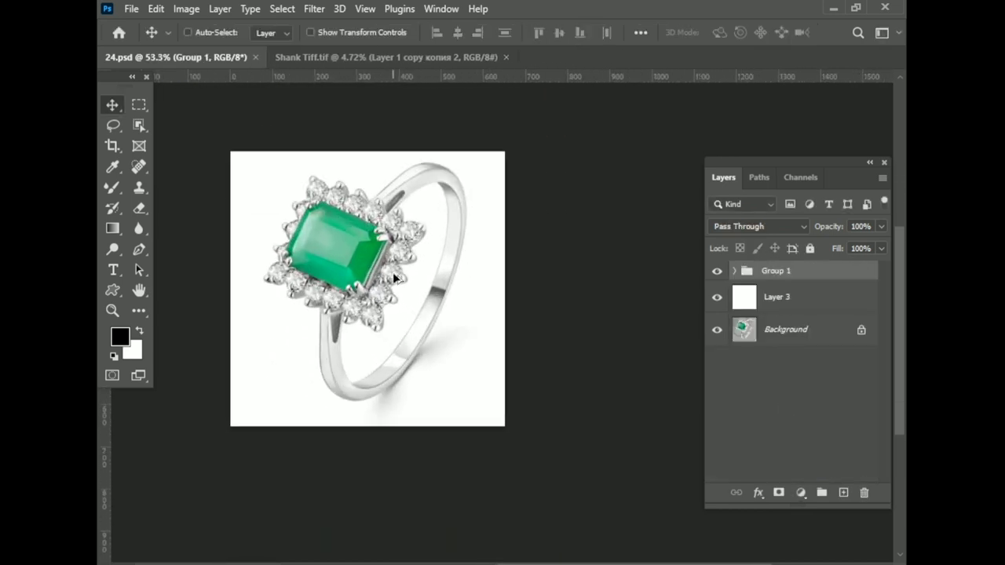
Widen the canvas to 1292 px with the crop, then save the document.
key(c)
drag(506, 299, 601, 298)
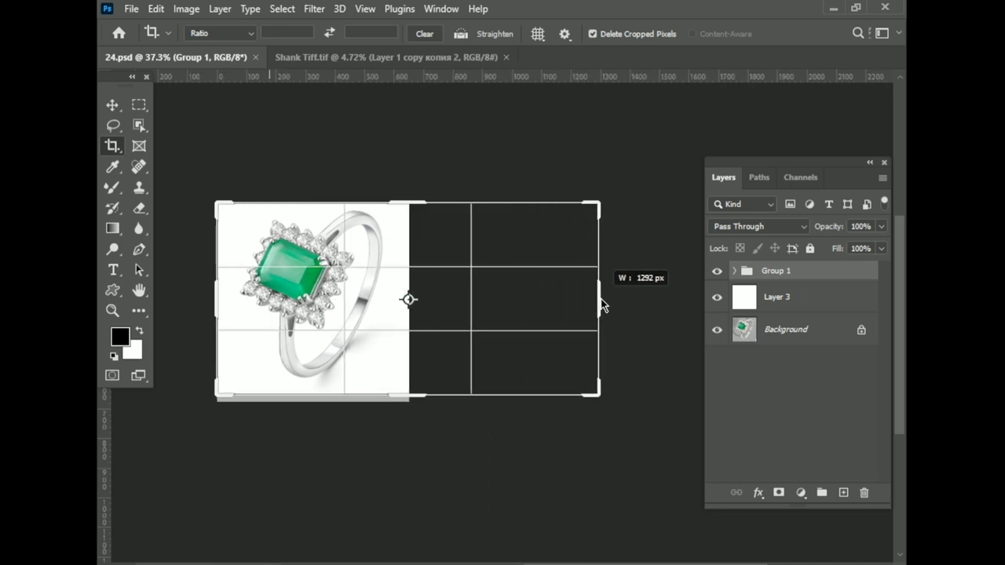
key(Return)
click(112, 105)
click(777, 291)
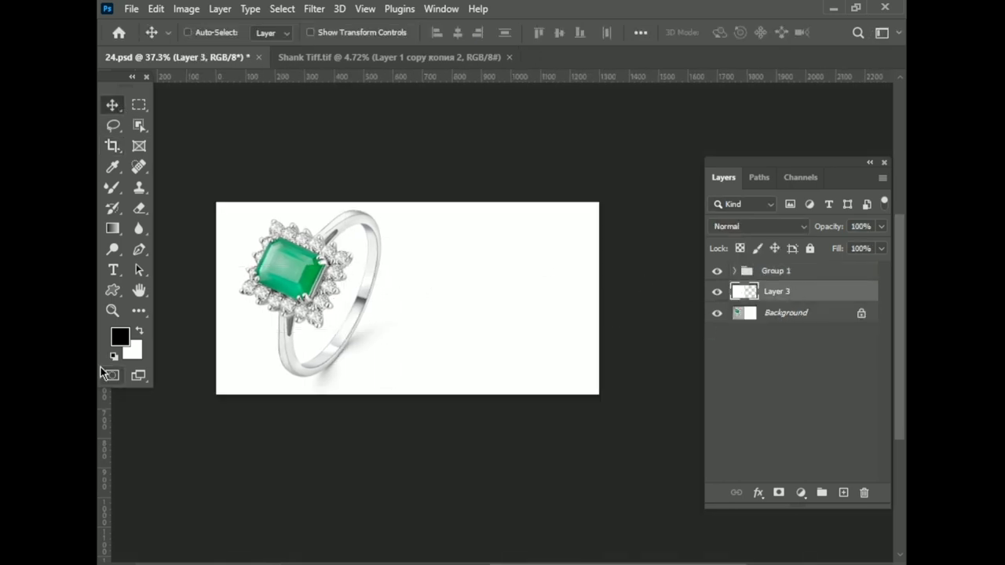
key(ctrl+s)
Move the ring group into the right half of the canvas.
click(400, 338)
key(ctrl+t)
drag(279, 260, 459, 262)
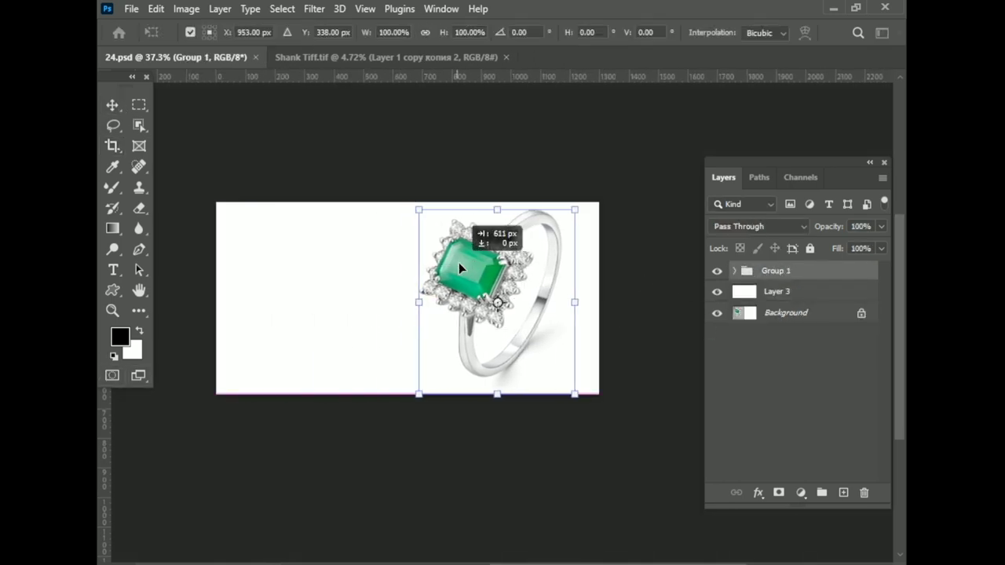
key(Return)
Hide the white Layer 3 and inspect the canvas with panels hidden.
click(717, 291)
scroll(539, 325, up, 2)
scroll(374, 447, up, 3)
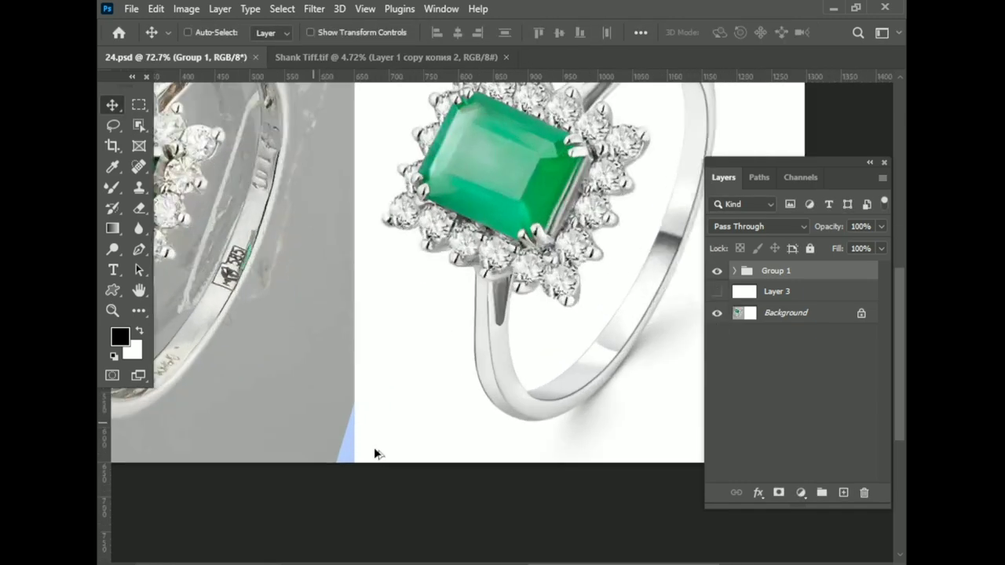
scroll(374, 447, down, 4)
scroll(305, 418, down, 2)
scroll(378, 321, up, 2)
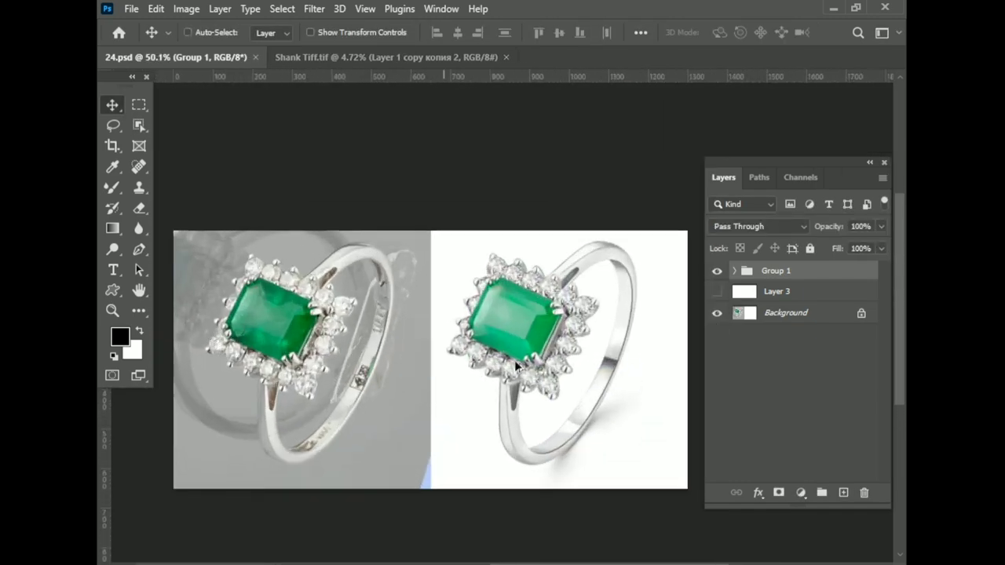
scroll(521, 367, up, 1)
scroll(652, 365, down, 1)
key(Tab)
scroll(504, 363, up, 1)
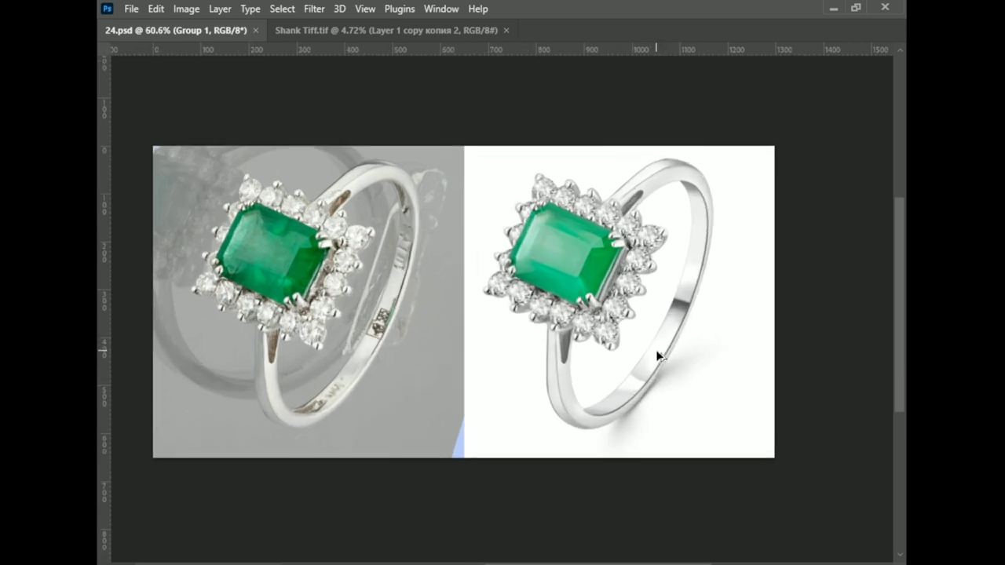
scroll(415, 381, up, 2)
scroll(412, 302, up, 1)
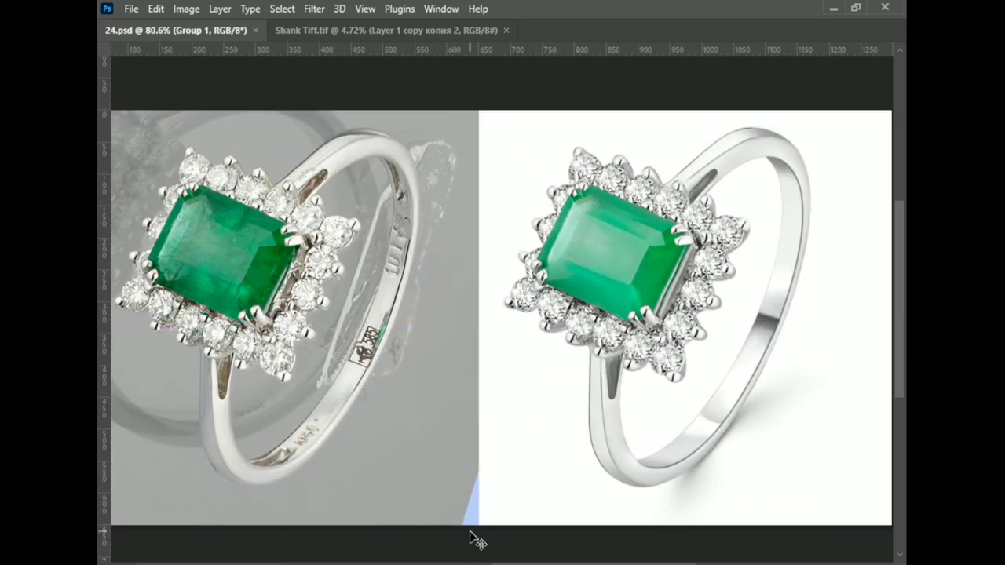
scroll(442, 439, down, 2)
scroll(446, 417, down, 1)
key(Tab)
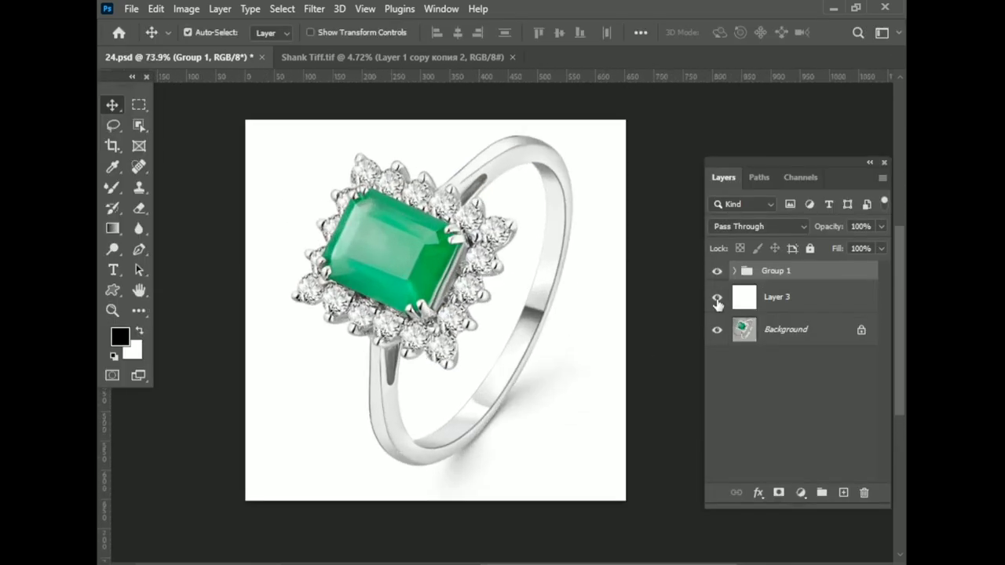
Toggle Group 1 and the white background to compare before and after, leaving both visible.
click(717, 300)
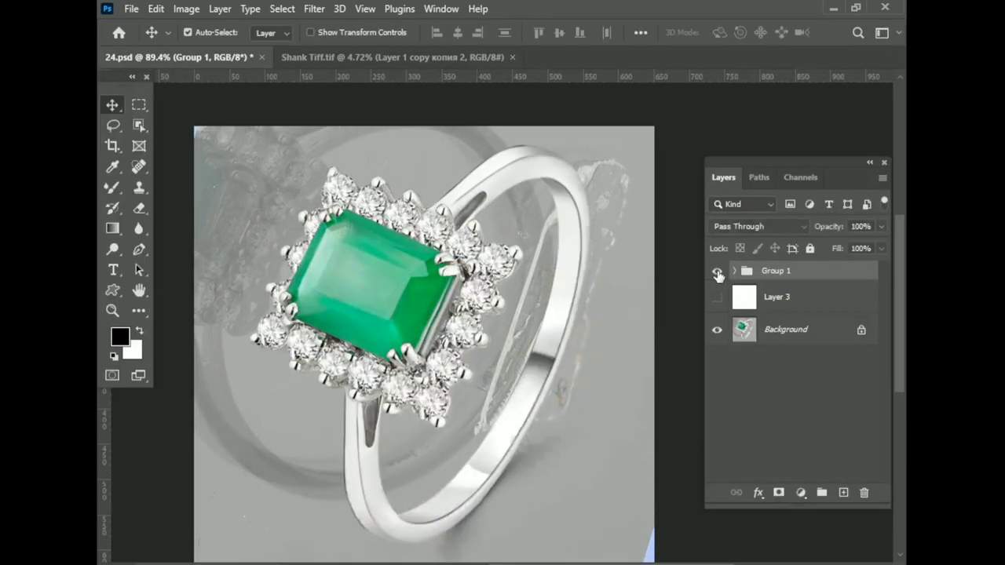
click(717, 270)
click(716, 271)
click(717, 297)
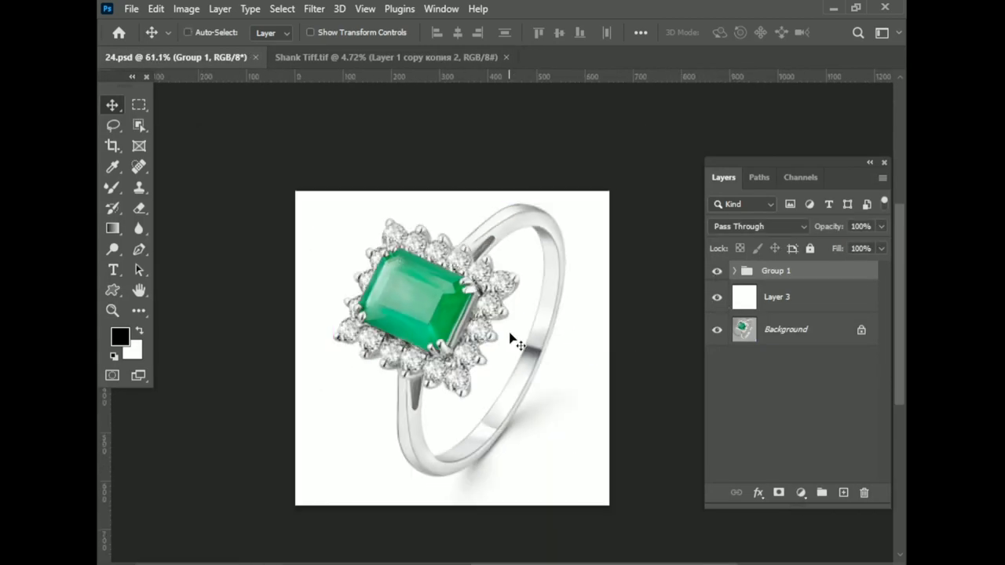
Add a Color Balance layer with midtones +63, -51, -85 for a rose-gold metal.
click(816, 355)
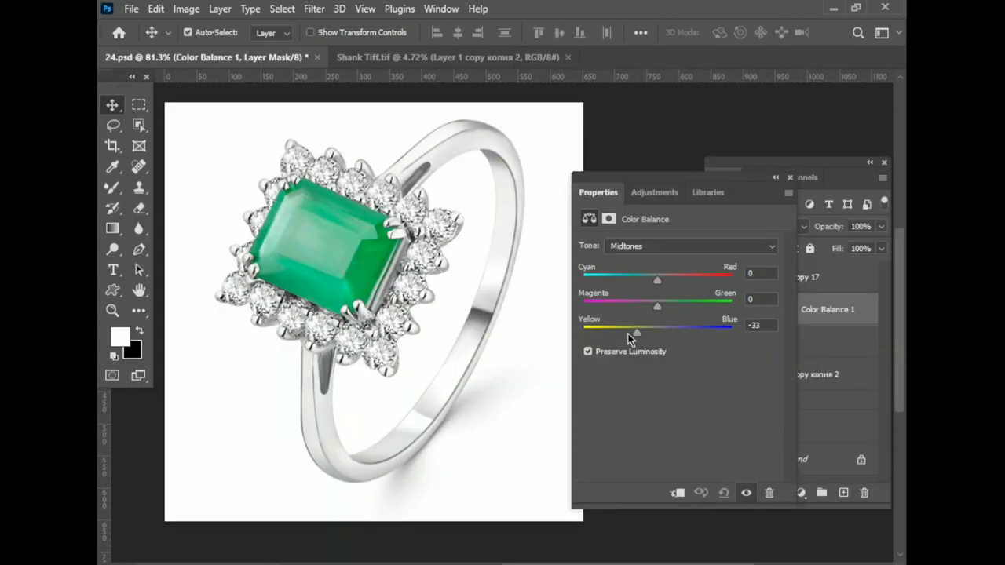
drag(628, 333, 585, 333)
mouse_move(657, 306)
mouse_down()
mouse_move(704, 306)
mouse_move(729, 280)
mouse_up()
text(+63)
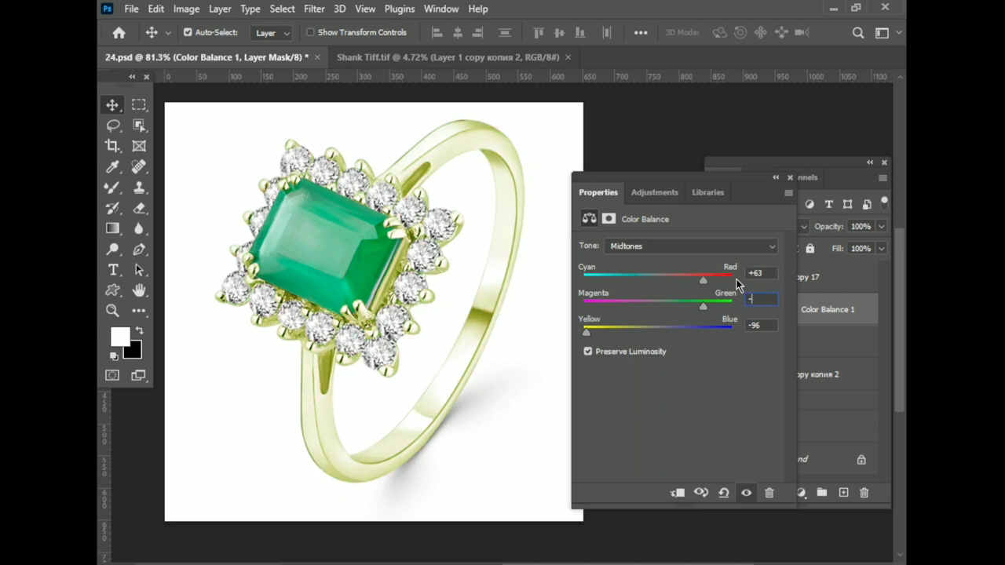
text(51)
key(Tab)
text(-85)
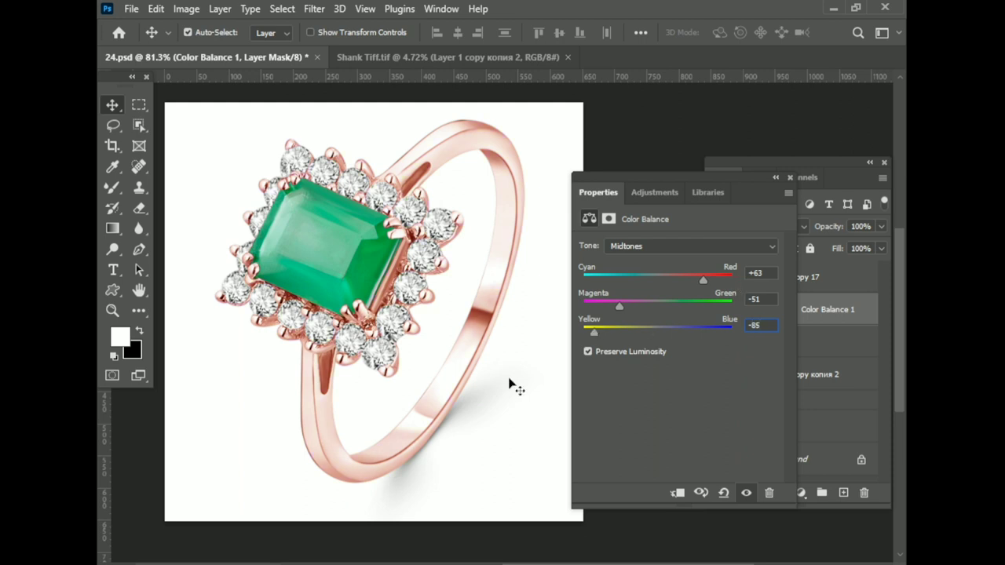
key(ctrl)
Select Layer 6 and toggle it and the shadow layer to compare the shank.
click(787, 179)
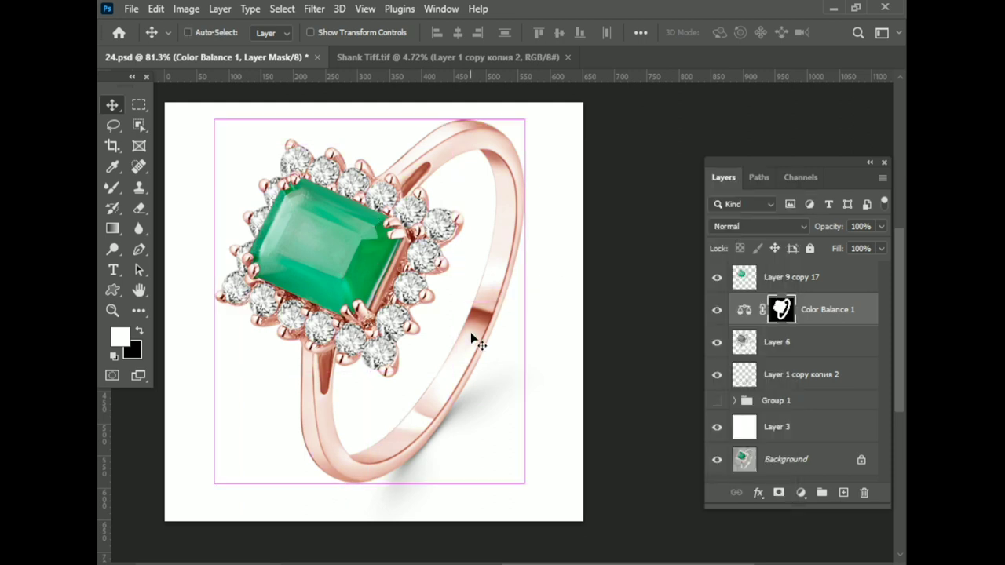
scroll(469, 330, up, 2)
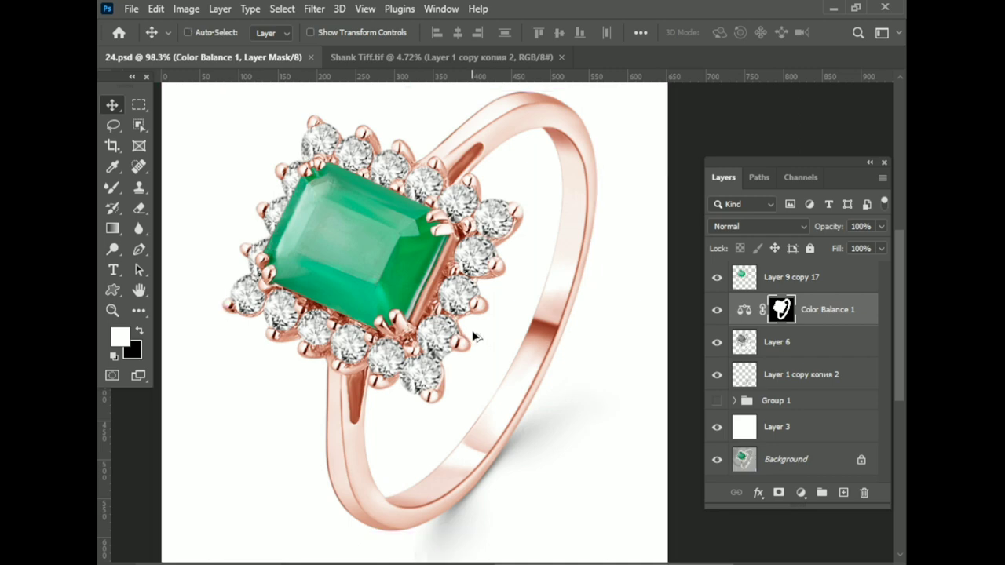
scroll(472, 336, down, 1)
scroll(474, 458, up, 3)
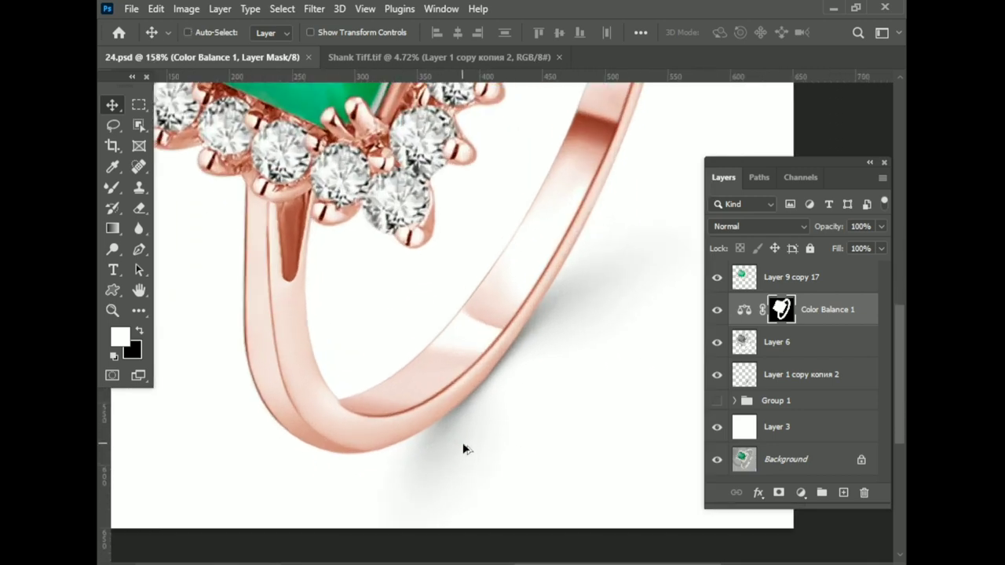
scroll(463, 448, down, 2)
scroll(463, 448, down, 3)
click(781, 349)
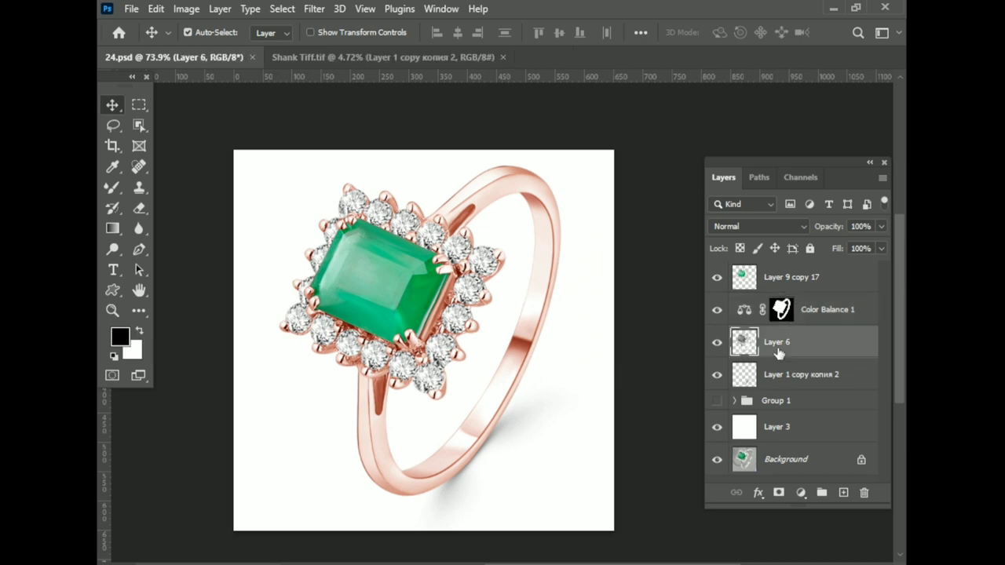
click(715, 342)
click(716, 342)
click(715, 342)
click(716, 342)
click(716, 343)
click(716, 344)
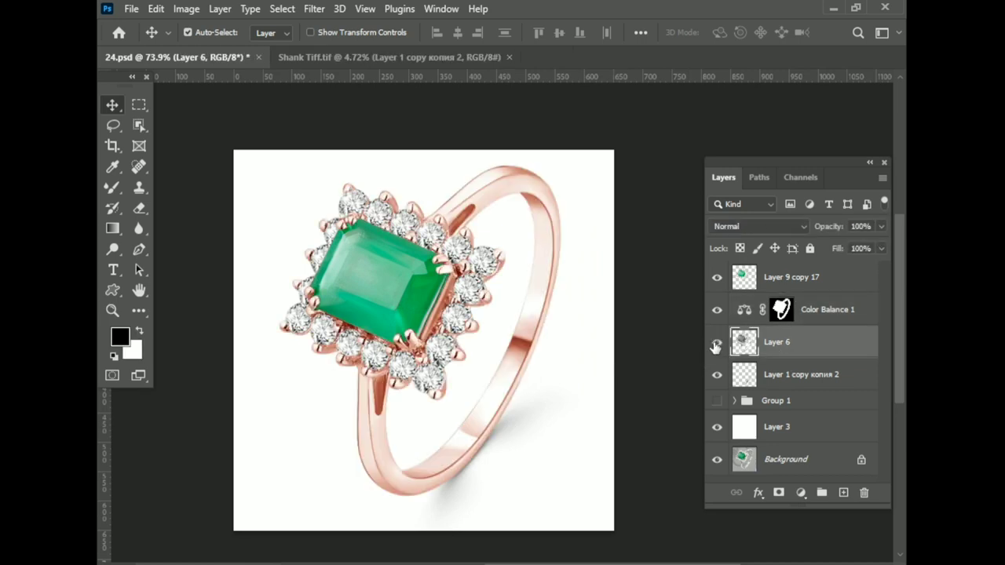
click(717, 374)
click(716, 375)
Duplicate Layer 6, hide the original, merge Color Balance 1 down, and load the ring selection.
key(ctrl+j)
click(716, 374)
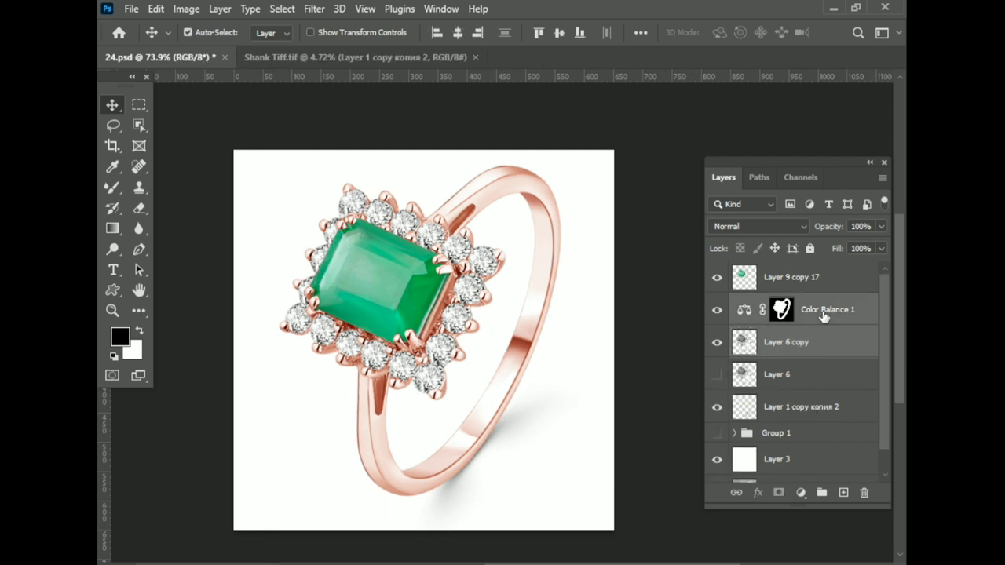
key(ctrl+e)
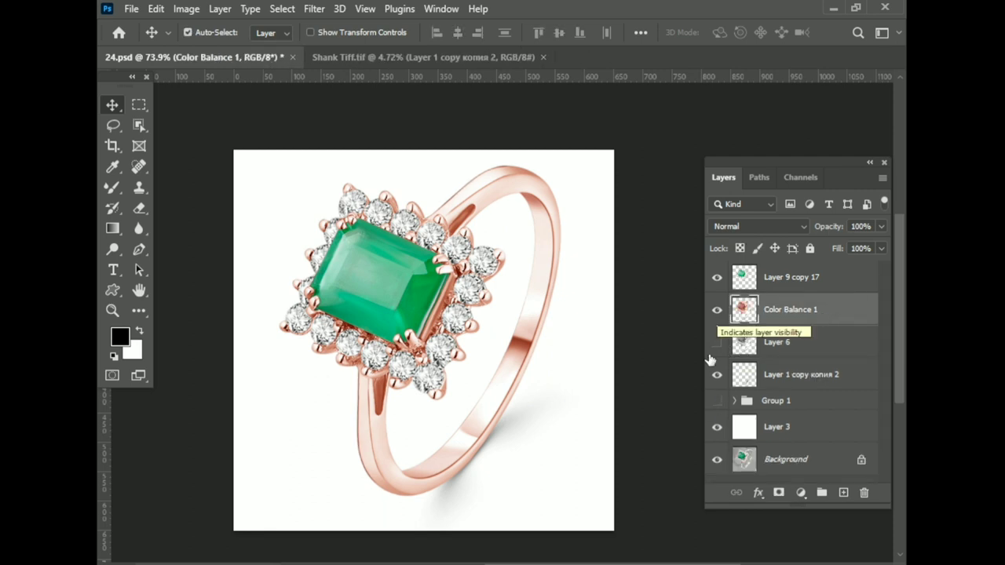
ctrl+click(758, 311)
scroll(549, 377, up, 3)
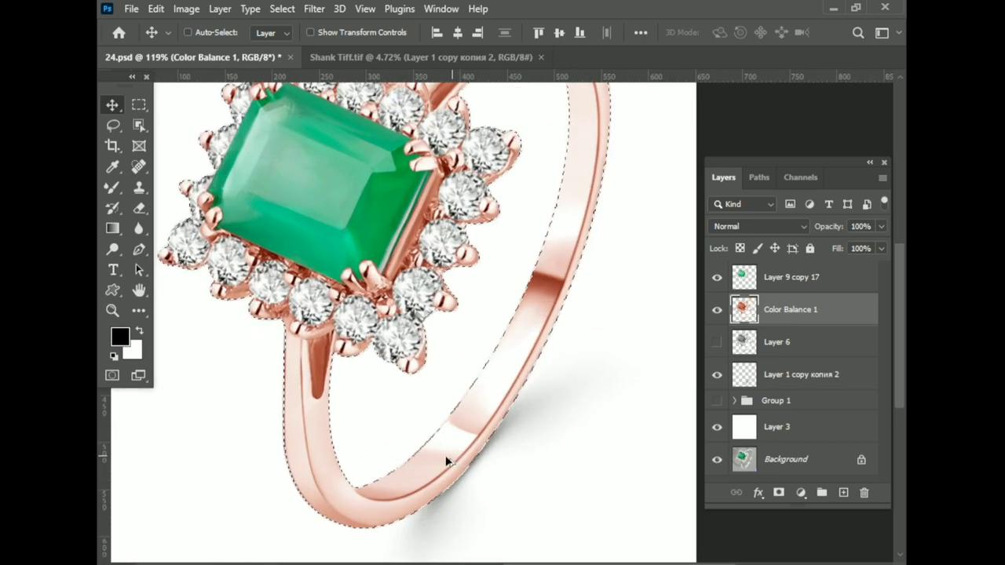
scroll(445, 455, down, 2)
Add Color Balance 2 with midtones at Cyan/Red +37, Magenta/Green +59 and Yellow/Blue -100.
click(801, 492)
click(810, 360)
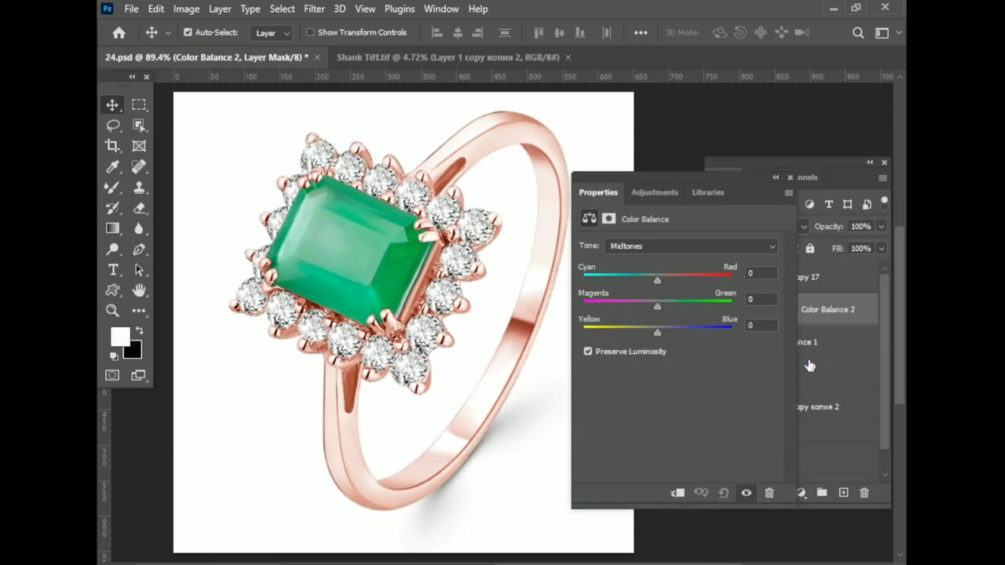
scroll(292, 342, down, 1)
mouse_move(657, 331)
mouse_down()
mouse_move(678, 331)
mouse_move(596, 331)
mouse_up()
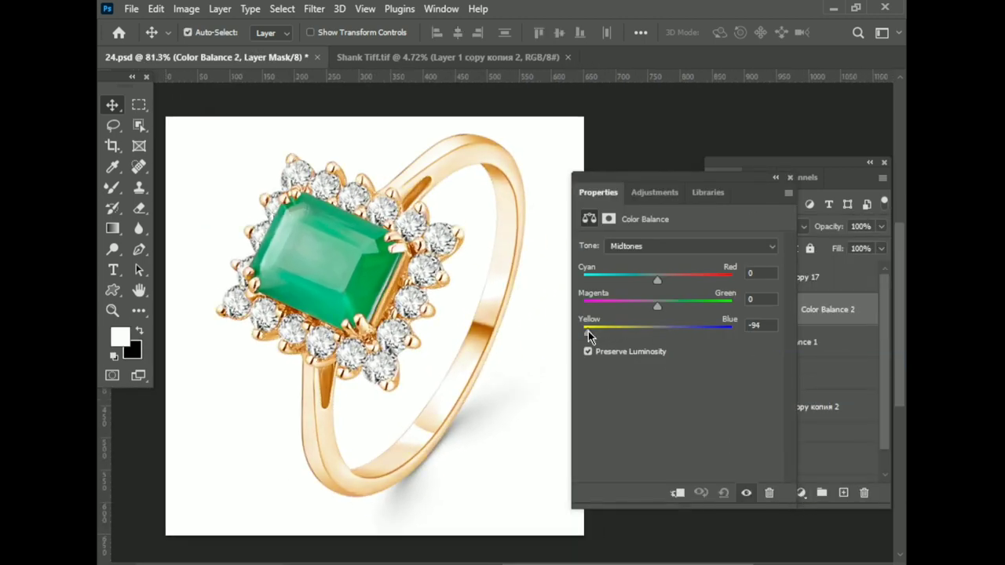
mouse_move(657, 306)
mouse_down()
mouse_move(687, 305)
mouse_move(675, 279)
mouse_up()
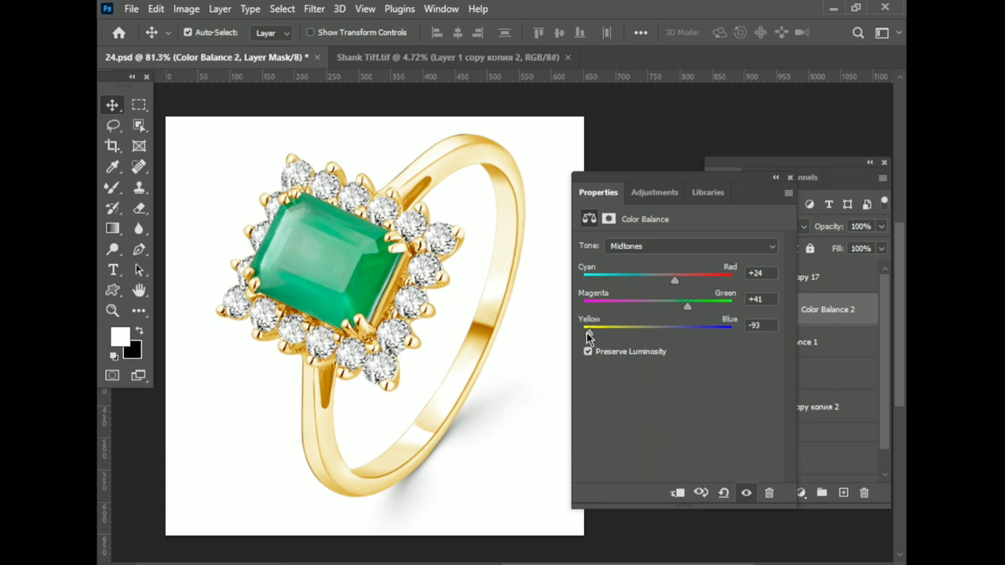
drag(587, 333, 569, 334)
mouse_move(651, 280)
mouse_down()
mouse_move(682, 278)
mouse_move(684, 311)
mouse_up()
scroll(340, 353, up, 3)
scroll(442, 437, down, 4)
click(442, 336)
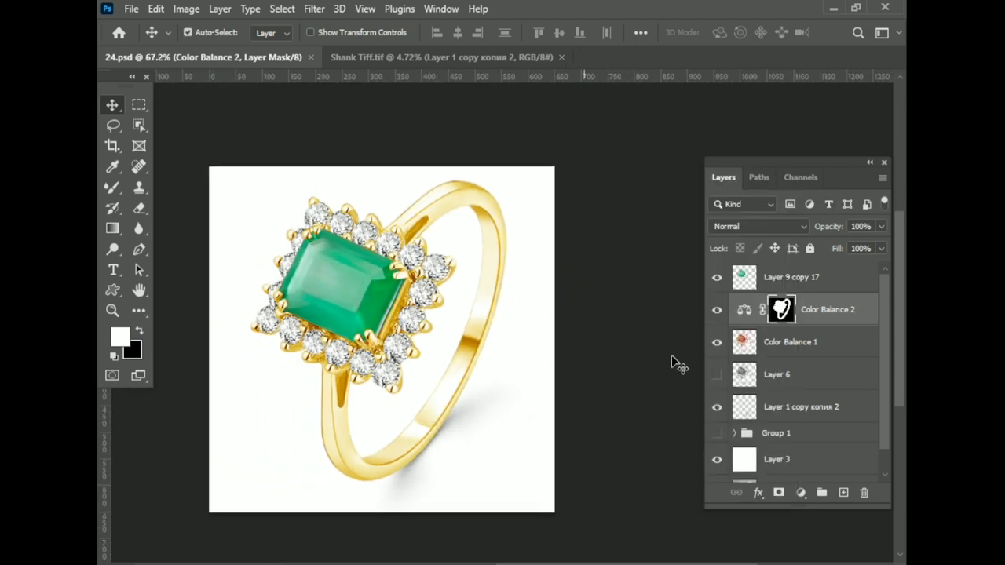
Duplicate the rose-gold Color Balance 1 and merge Color Balance 2 into the copy.
click(781, 349)
key(ctrl+j)
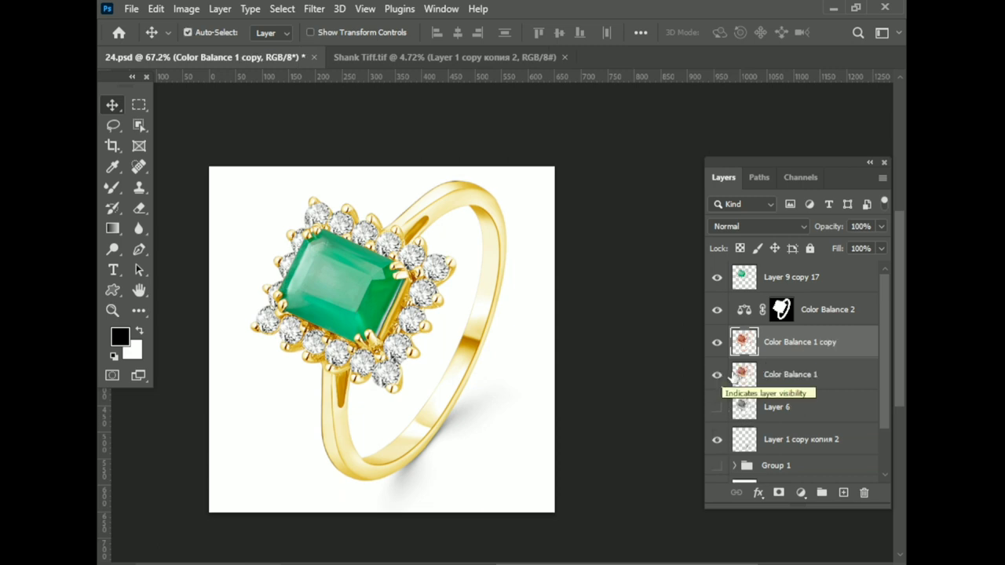
key(ctrl+e)
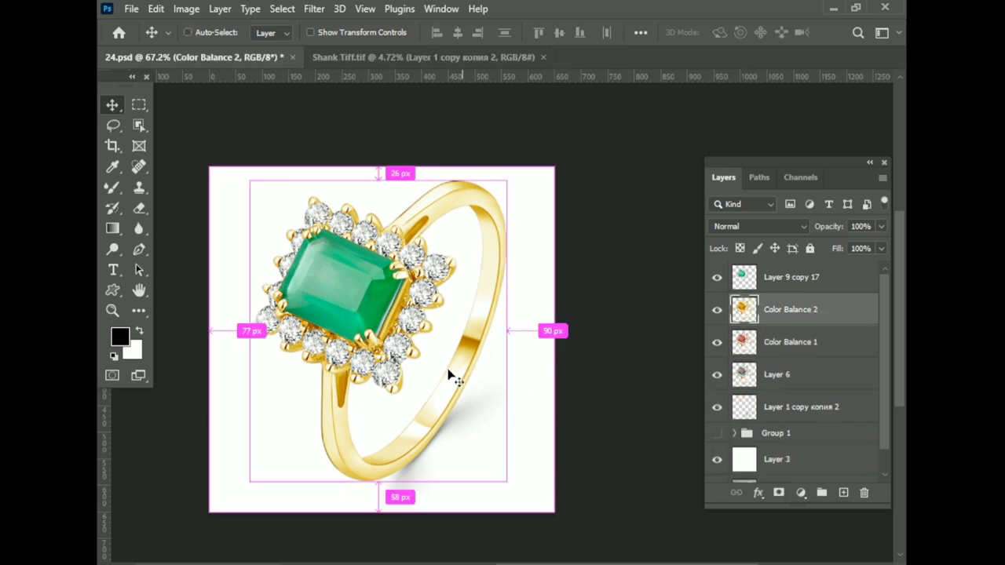
Toggle the yellow-gold layer's visibility and show silver Layer 6 to compare metals.
click(717, 310)
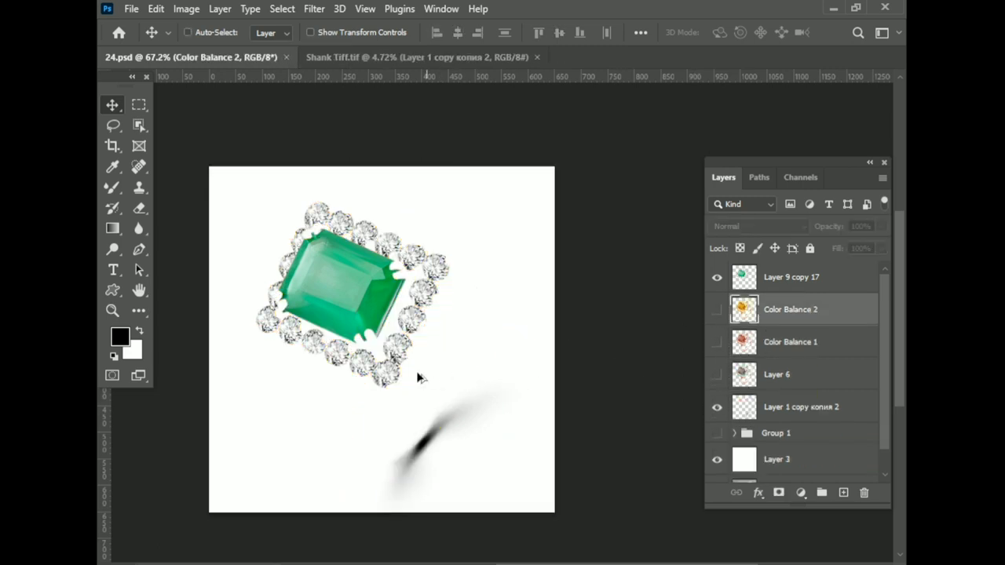
scroll(416, 375, up, 2)
click(716, 312)
click(716, 310)
click(717, 375)
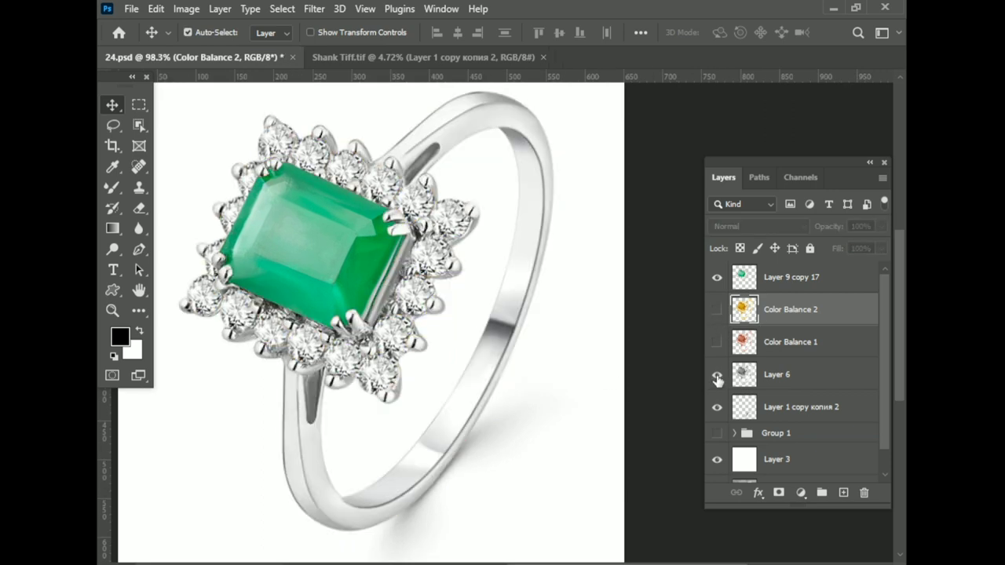
scroll(354, 346, down, 1)
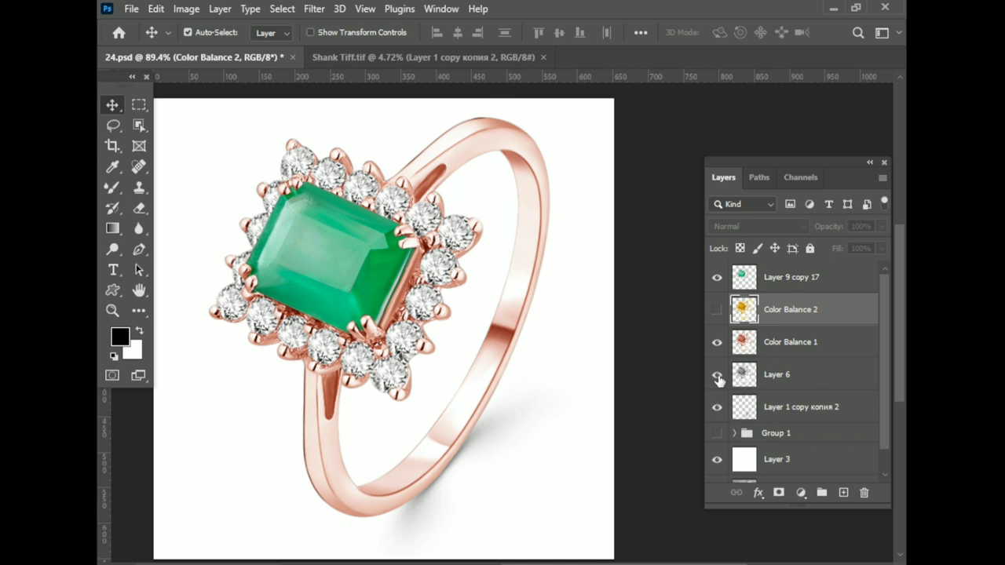
Hide Layer 6 and the rose-gold layer, leaving only the yellow-gold version visible.
click(717, 375)
click(717, 310)
click(717, 342)
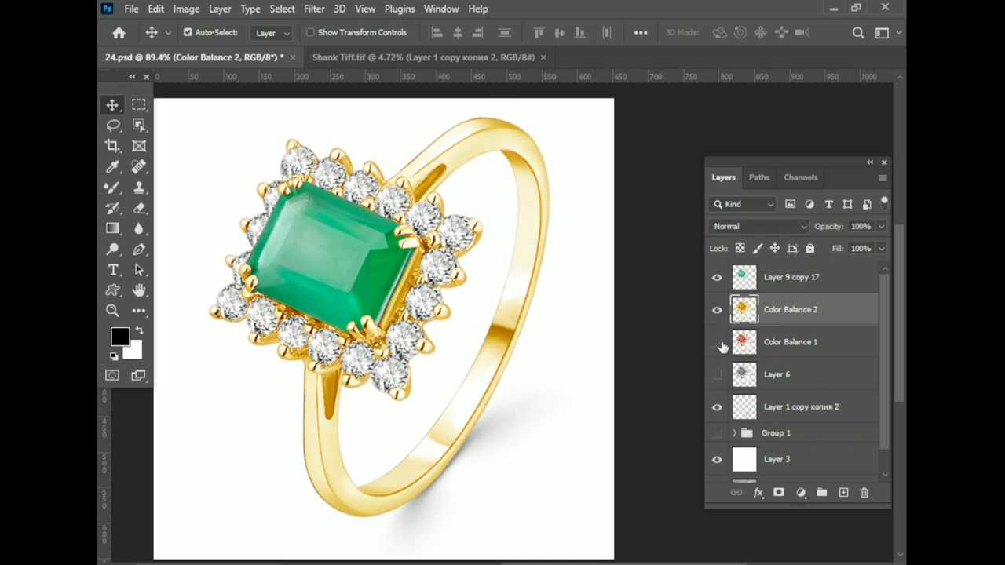
scroll(547, 397, up, 1)
scroll(548, 397, up, 1)
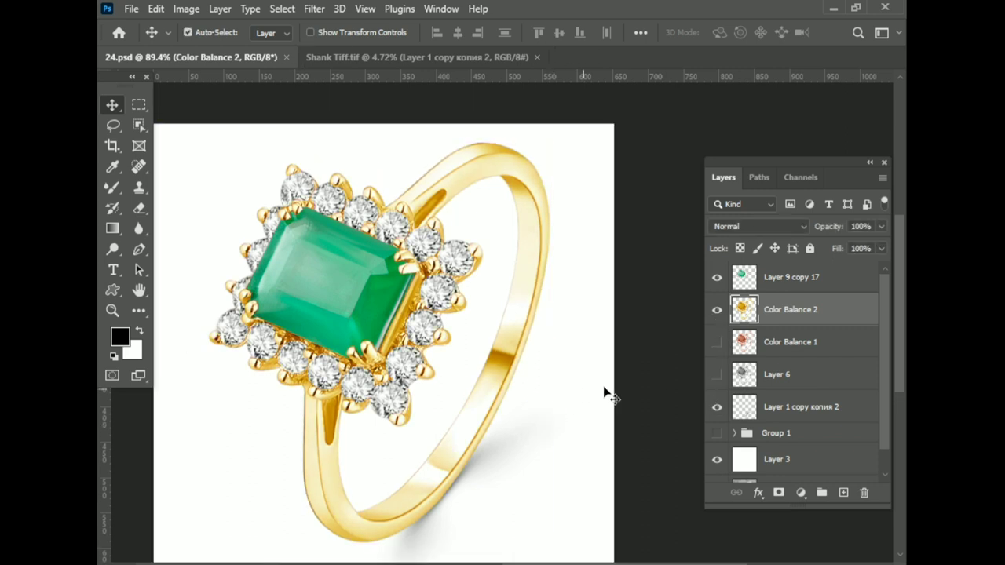
alt+scroll(542, 398, down, 3)
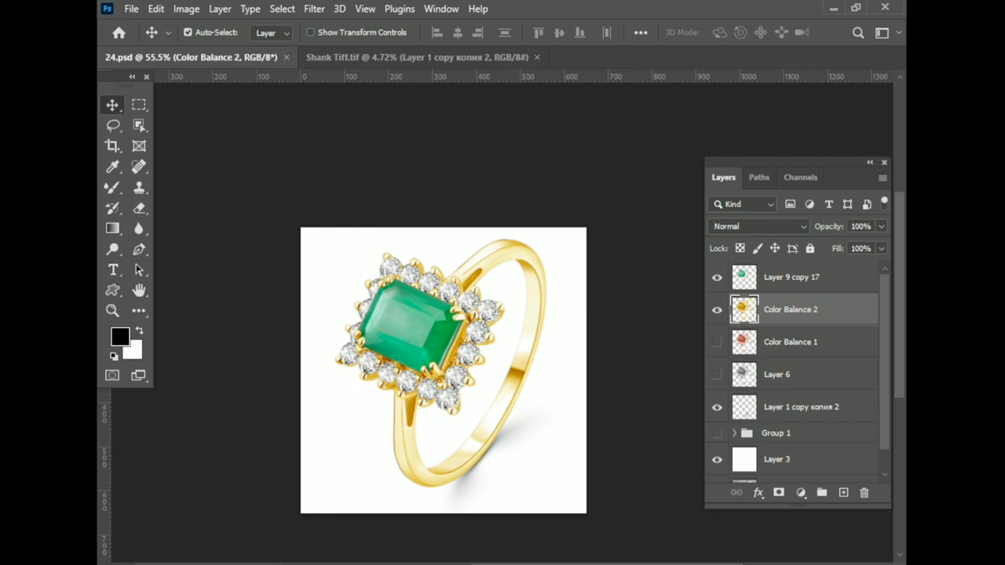
alt+scroll(534, 282, up, 1)
alt+scroll(534, 282, up, 1)
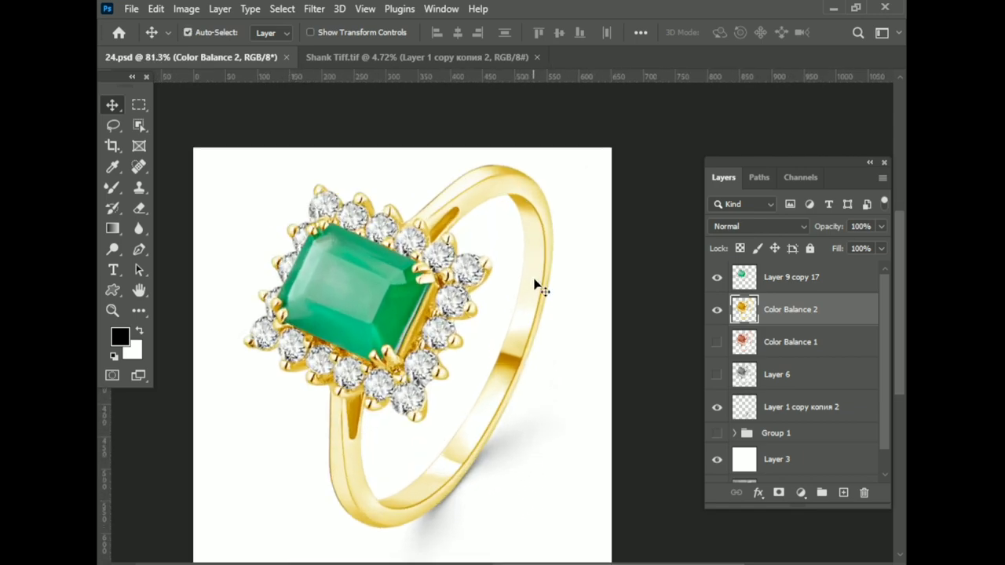